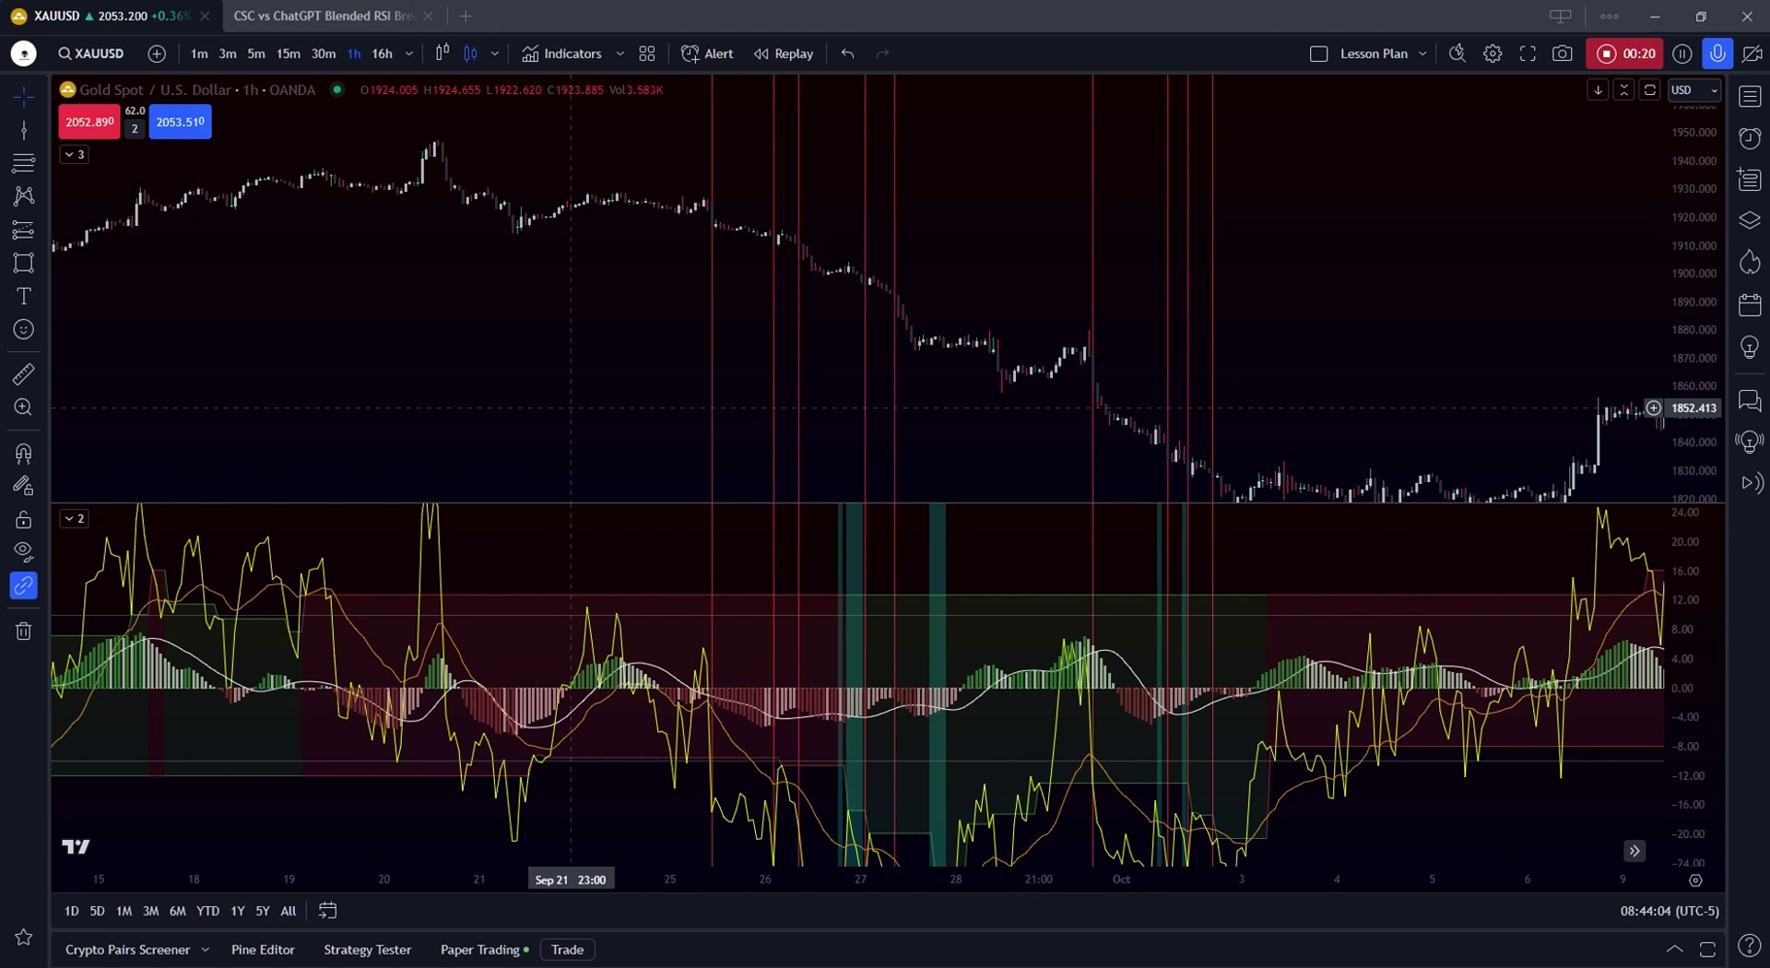
left_click_drag(498, 394, 519, 393)
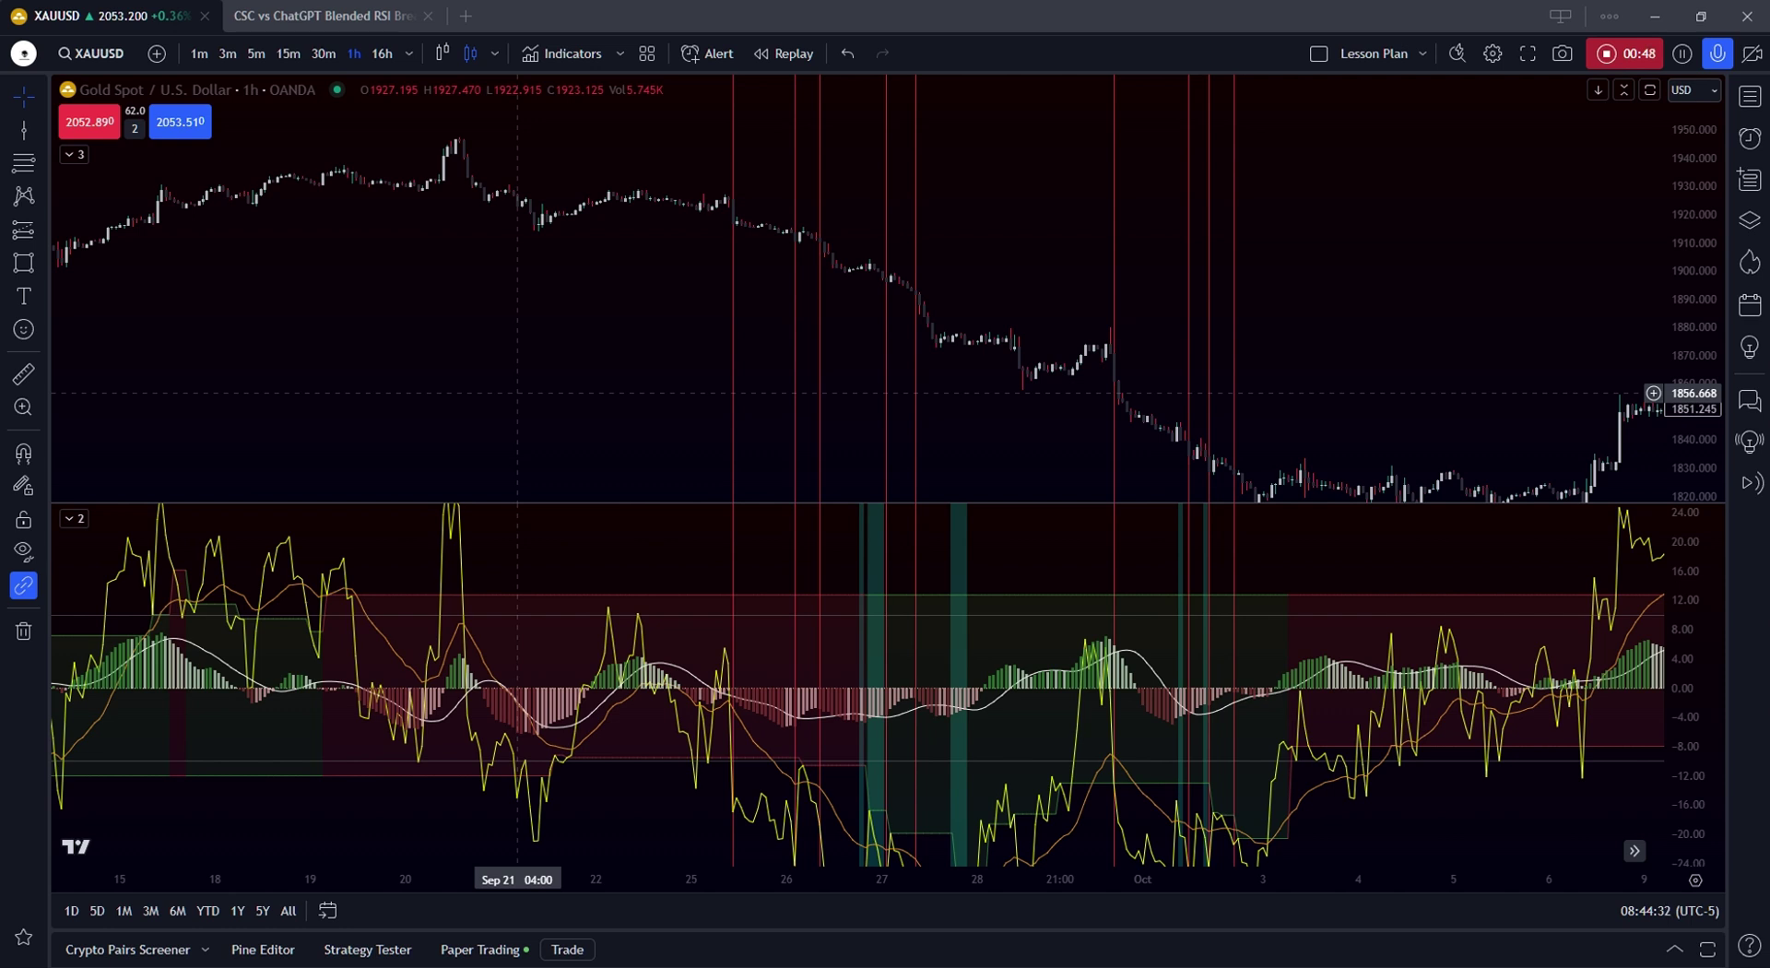
key("Left")
key("Left")
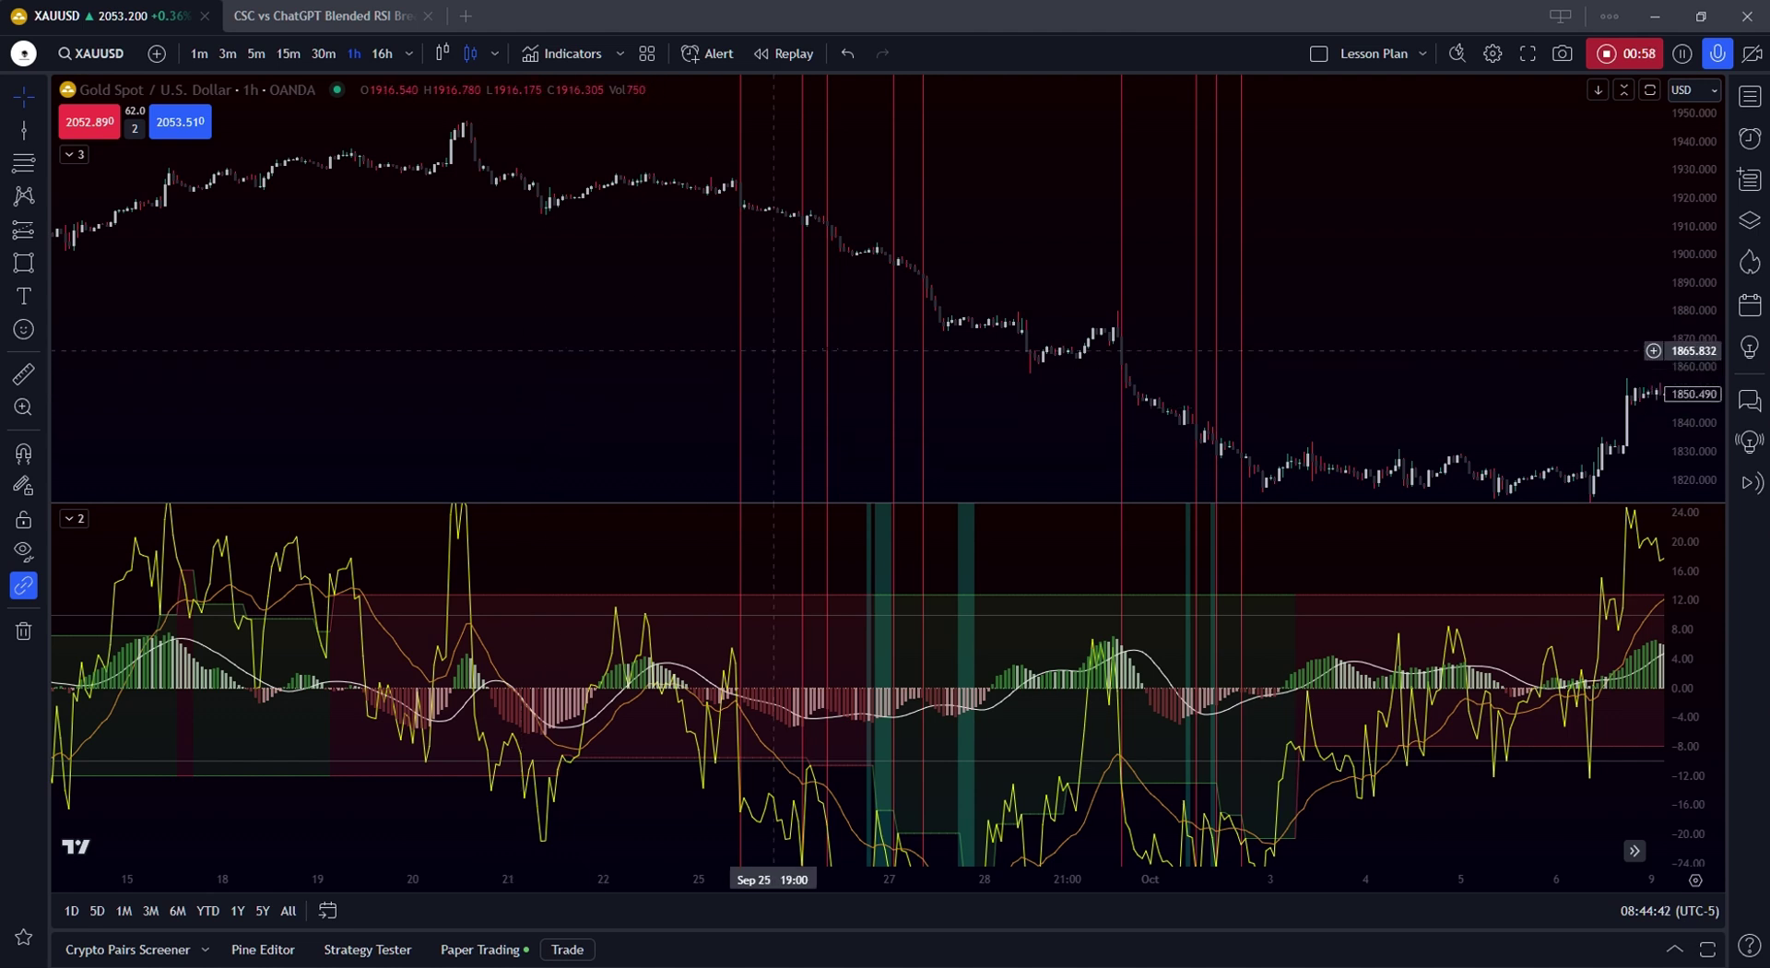
left_click(1752, 52)
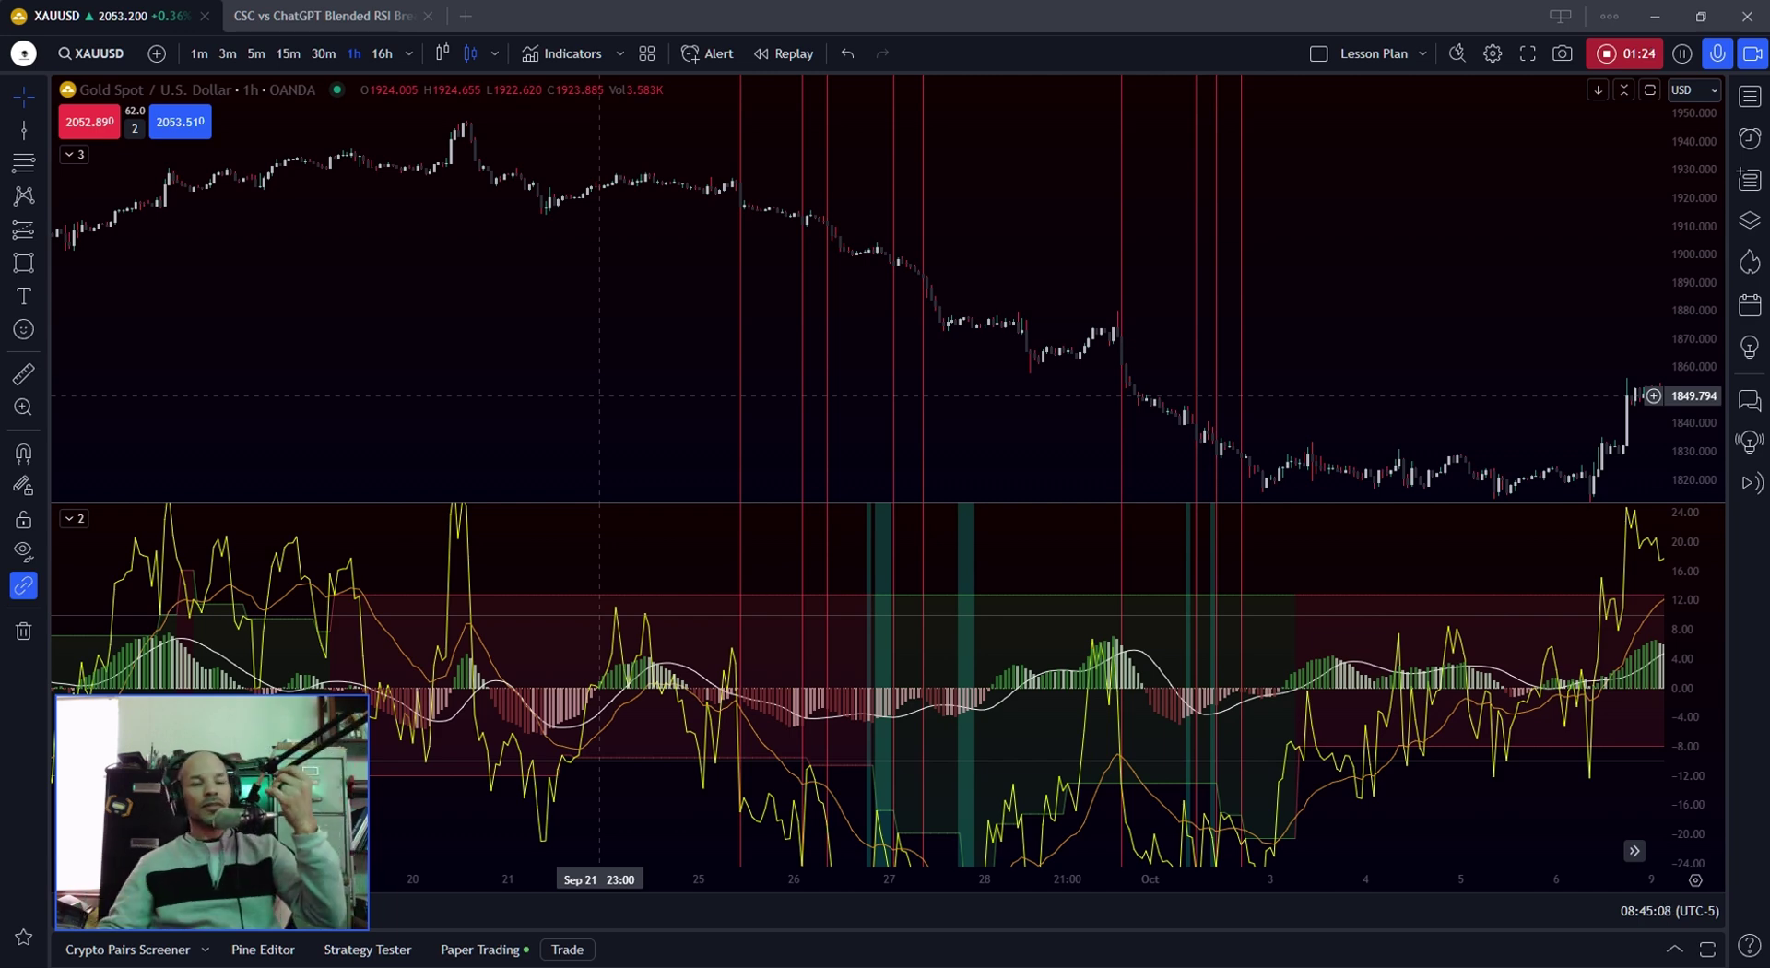
left_click_drag(582, 570, 606, 573)
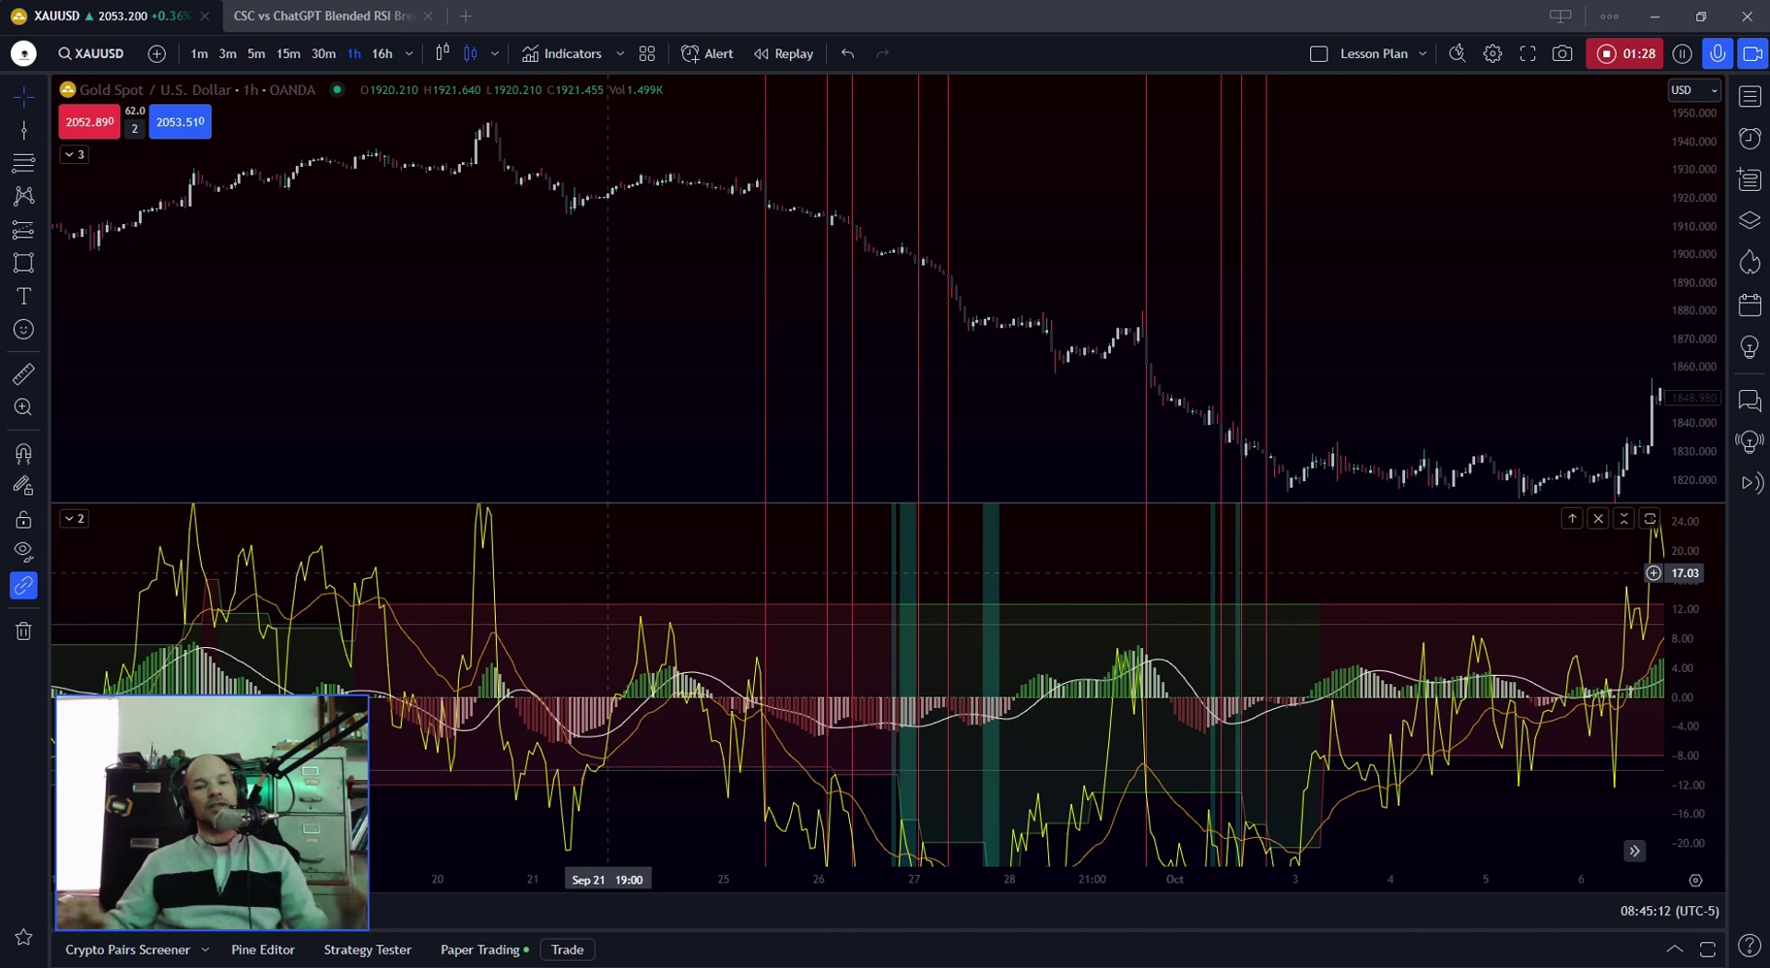
left_click_drag(608, 574, 834, 745)
key("Escape")
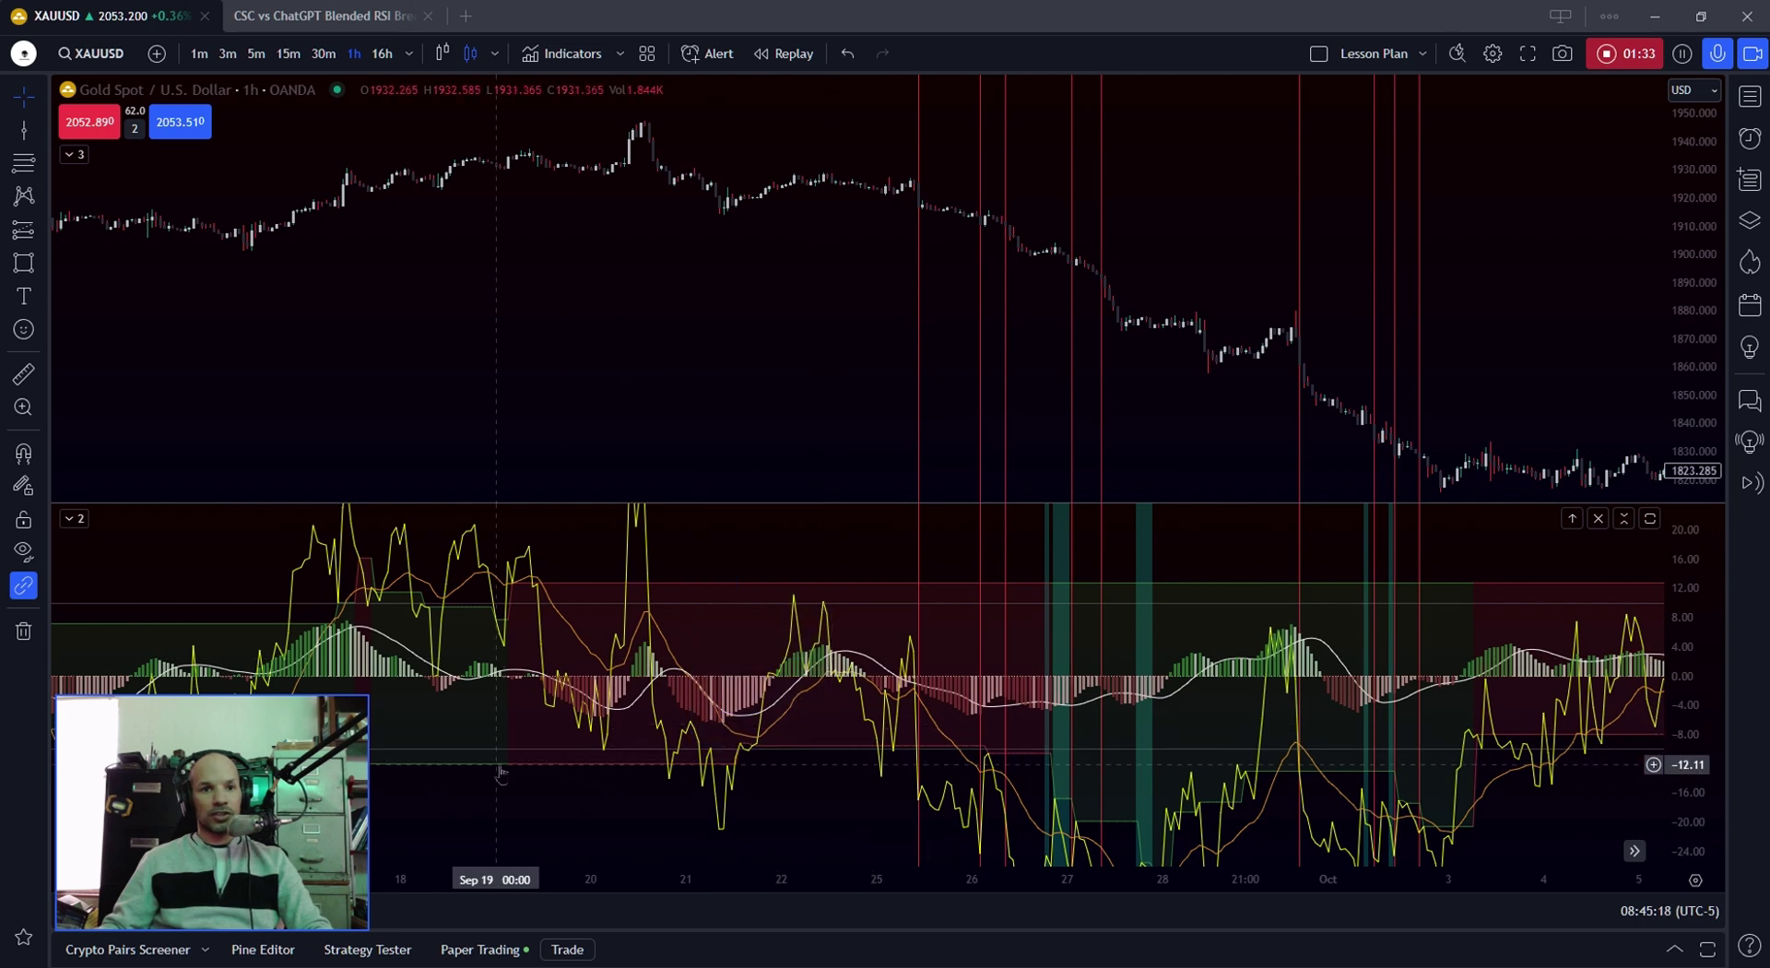
Draw a vertical arrow in the indicator pane at Sep 21 23:00, pointing up at the start of the green histogram bars.
left_click(42, 130)
left_click(117, 153)
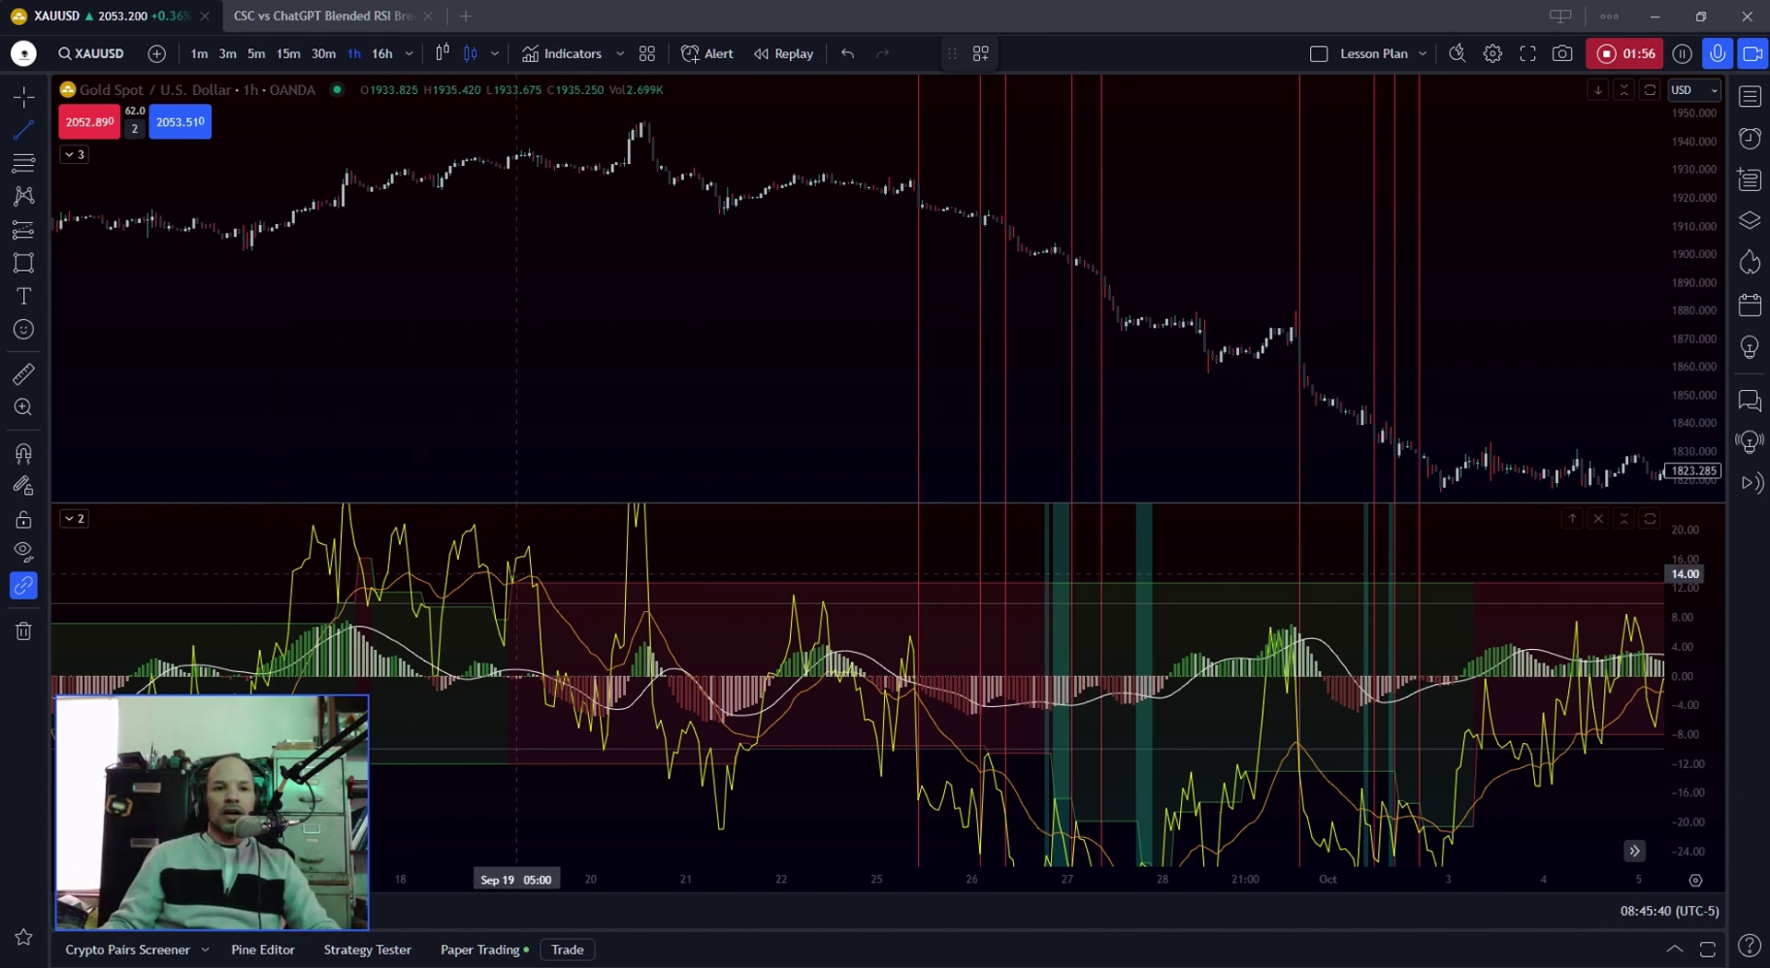
scroll(636, 754, "up", 5)
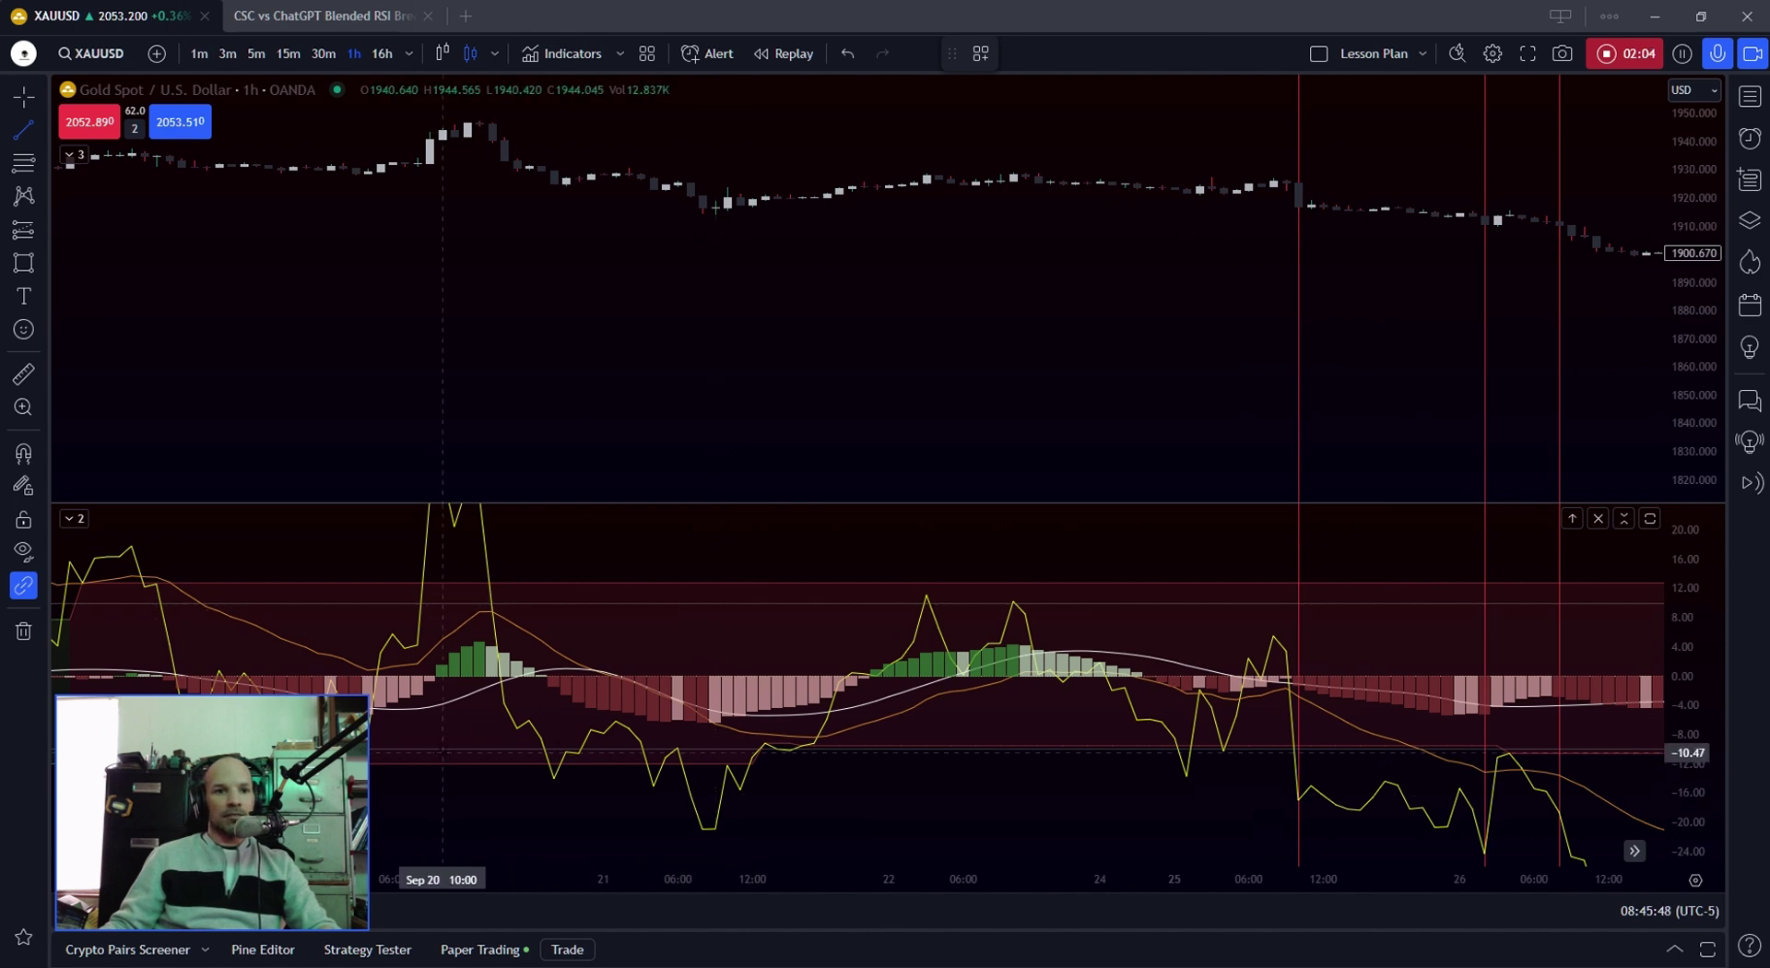
left_click(877, 831)
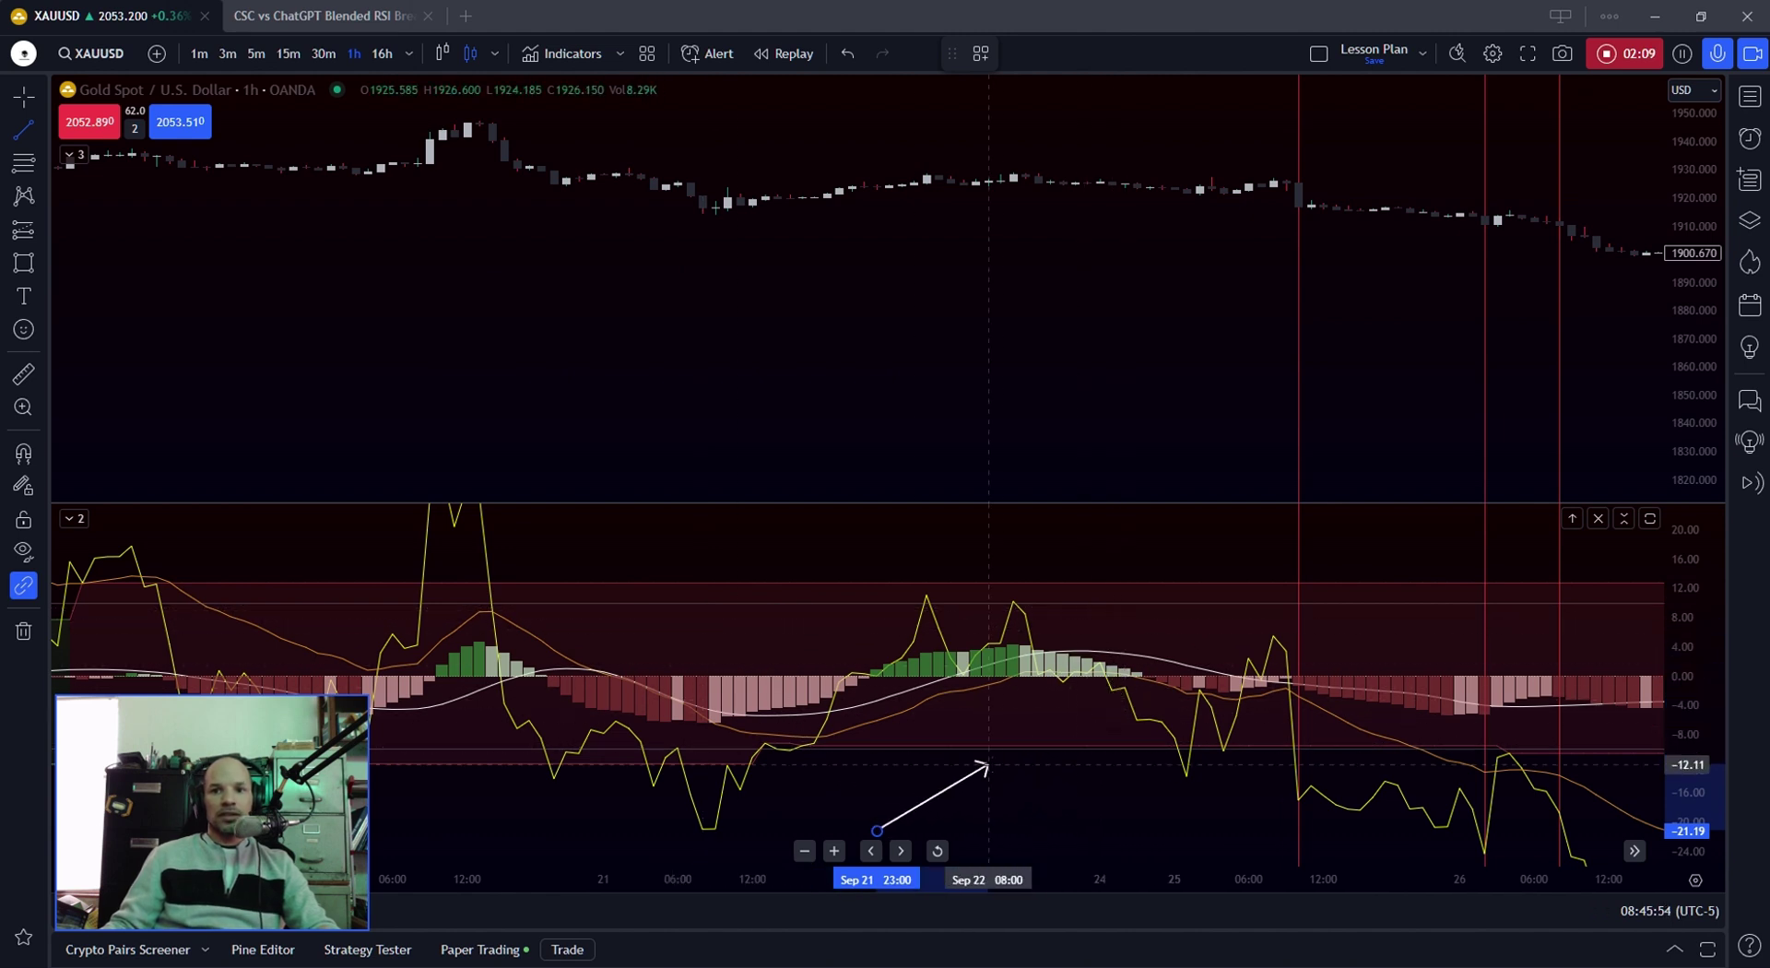
left_click(988, 765)
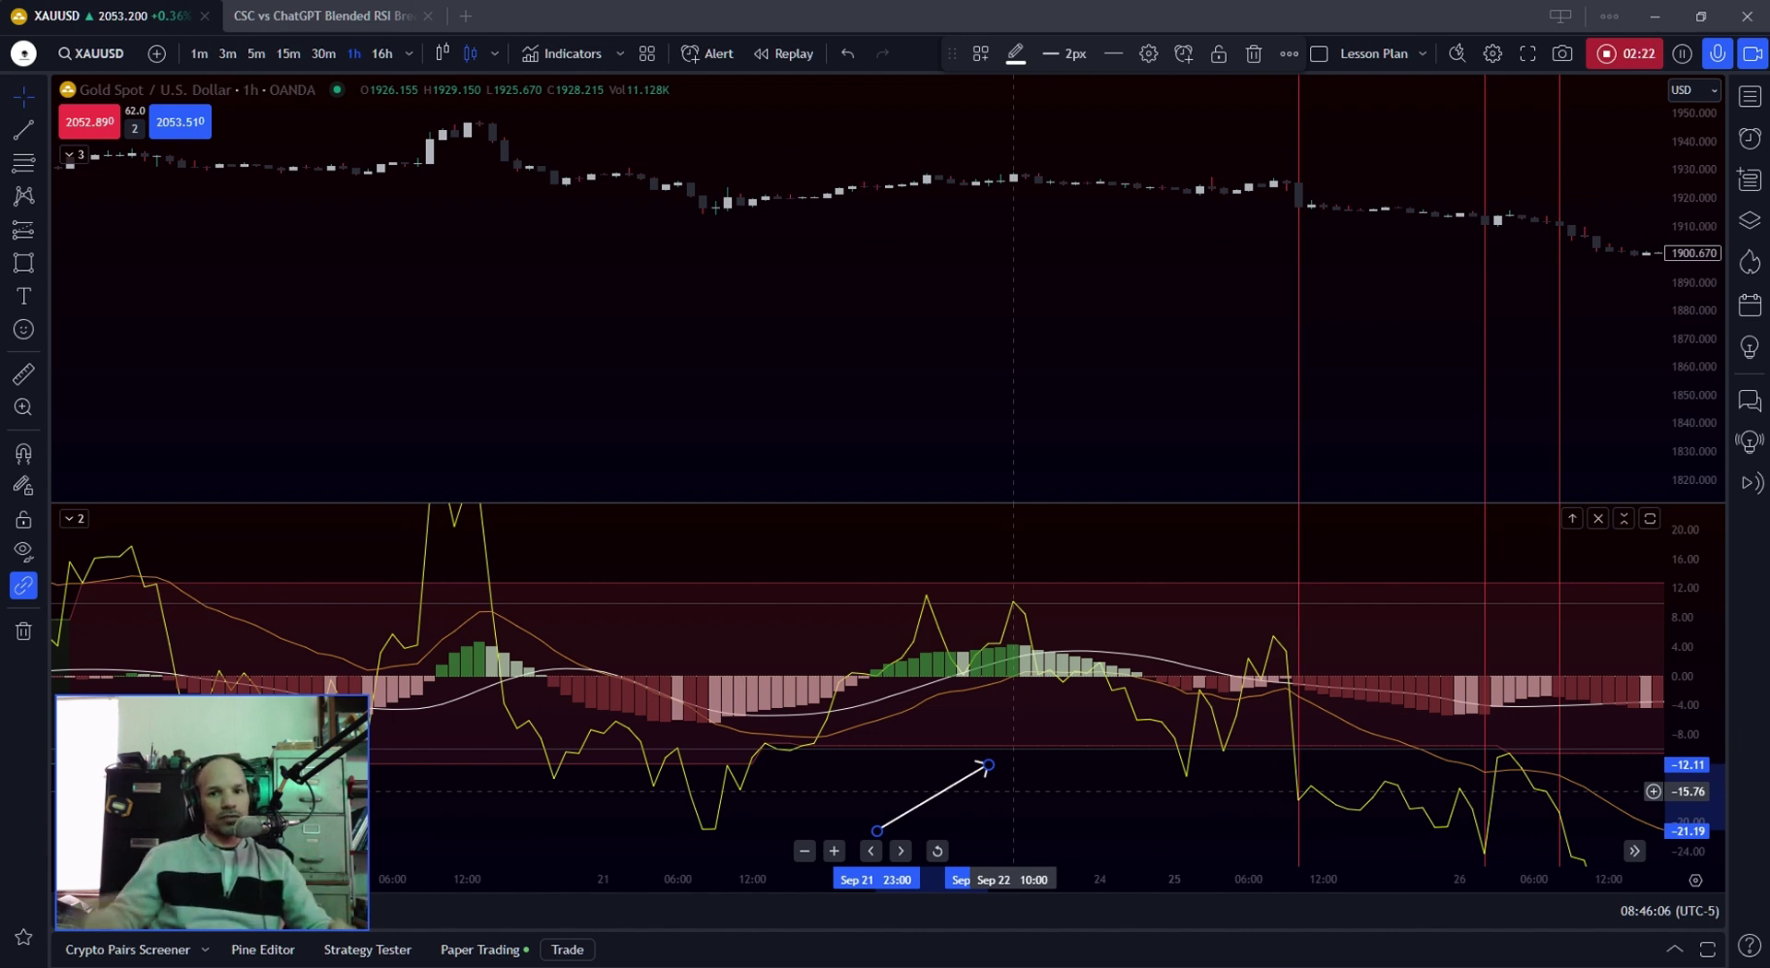
mouse_move(989, 764)
left_mouse_down()
mouse_move(939, 710)
mouse_move(964, 747)
mouse_move(979, 610)
mouse_move(1019, 590)
mouse_move(1006, 617)
mouse_move(1024, 604)
mouse_move(968, 623)
mouse_move(1020, 605)
mouse_move(941, 599)
mouse_move(1038, 627)
mouse_move(1020, 619)
mouse_move(1039, 595)
mouse_move(936, 622)
mouse_move(925, 565)
mouse_move(849, 538)
mouse_move(891, 545)
mouse_move(881, 677)
mouse_move(897, 679)
mouse_move(839, 682)
mouse_move(876, 680)
mouse_move(791, 730)
mouse_move(841, 735)
mouse_move(846, 684)
mouse_move(877, 682)
left_mouse_up()
Move the second vertical line on Sep 26 to Sep 26 13:00 and deselect it.
left_click_drag(1558, 687, 1622, 686)
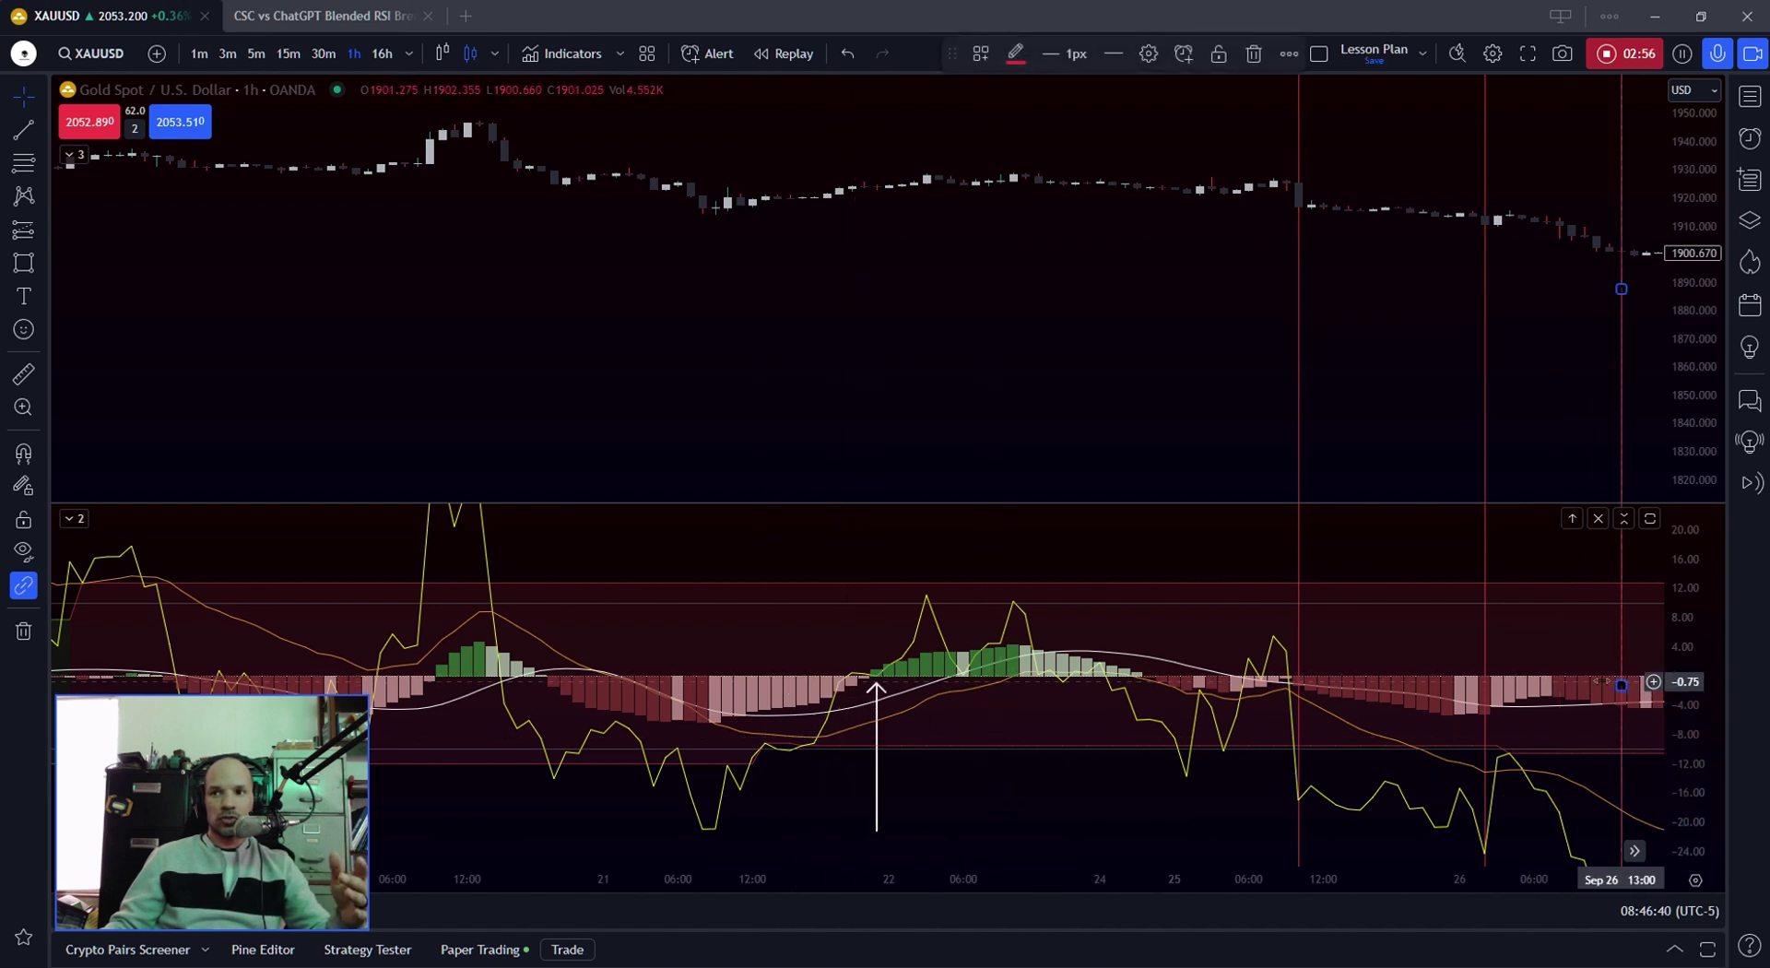
left_click(1070, 712)
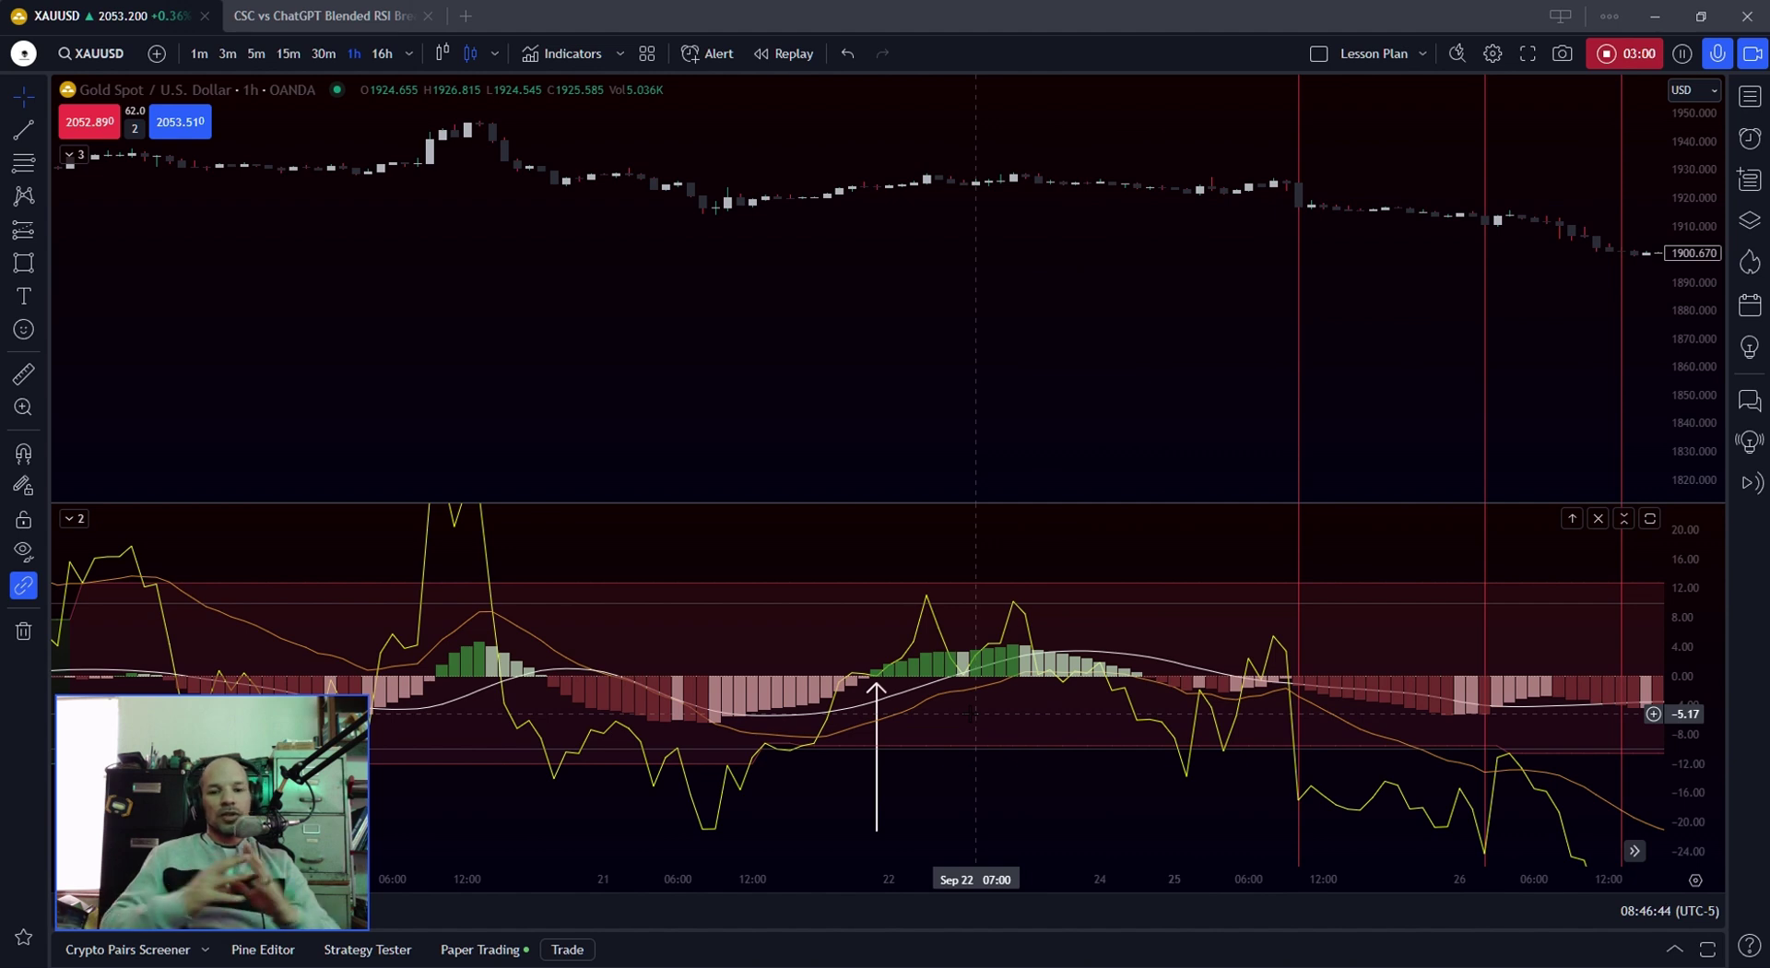
Re-aim the arrow at the dark red histogram bars, finishing with its head on the light red bars at Sep 21 13:00.
mouse_move(876, 685)
left_mouse_down()
mouse_move(951, 712)
mouse_move(914, 756)
mouse_move(558, 758)
mouse_move(565, 588)
mouse_move(568, 760)
mouse_move(583, 614)
mouse_move(609, 712)
left_mouse_up()
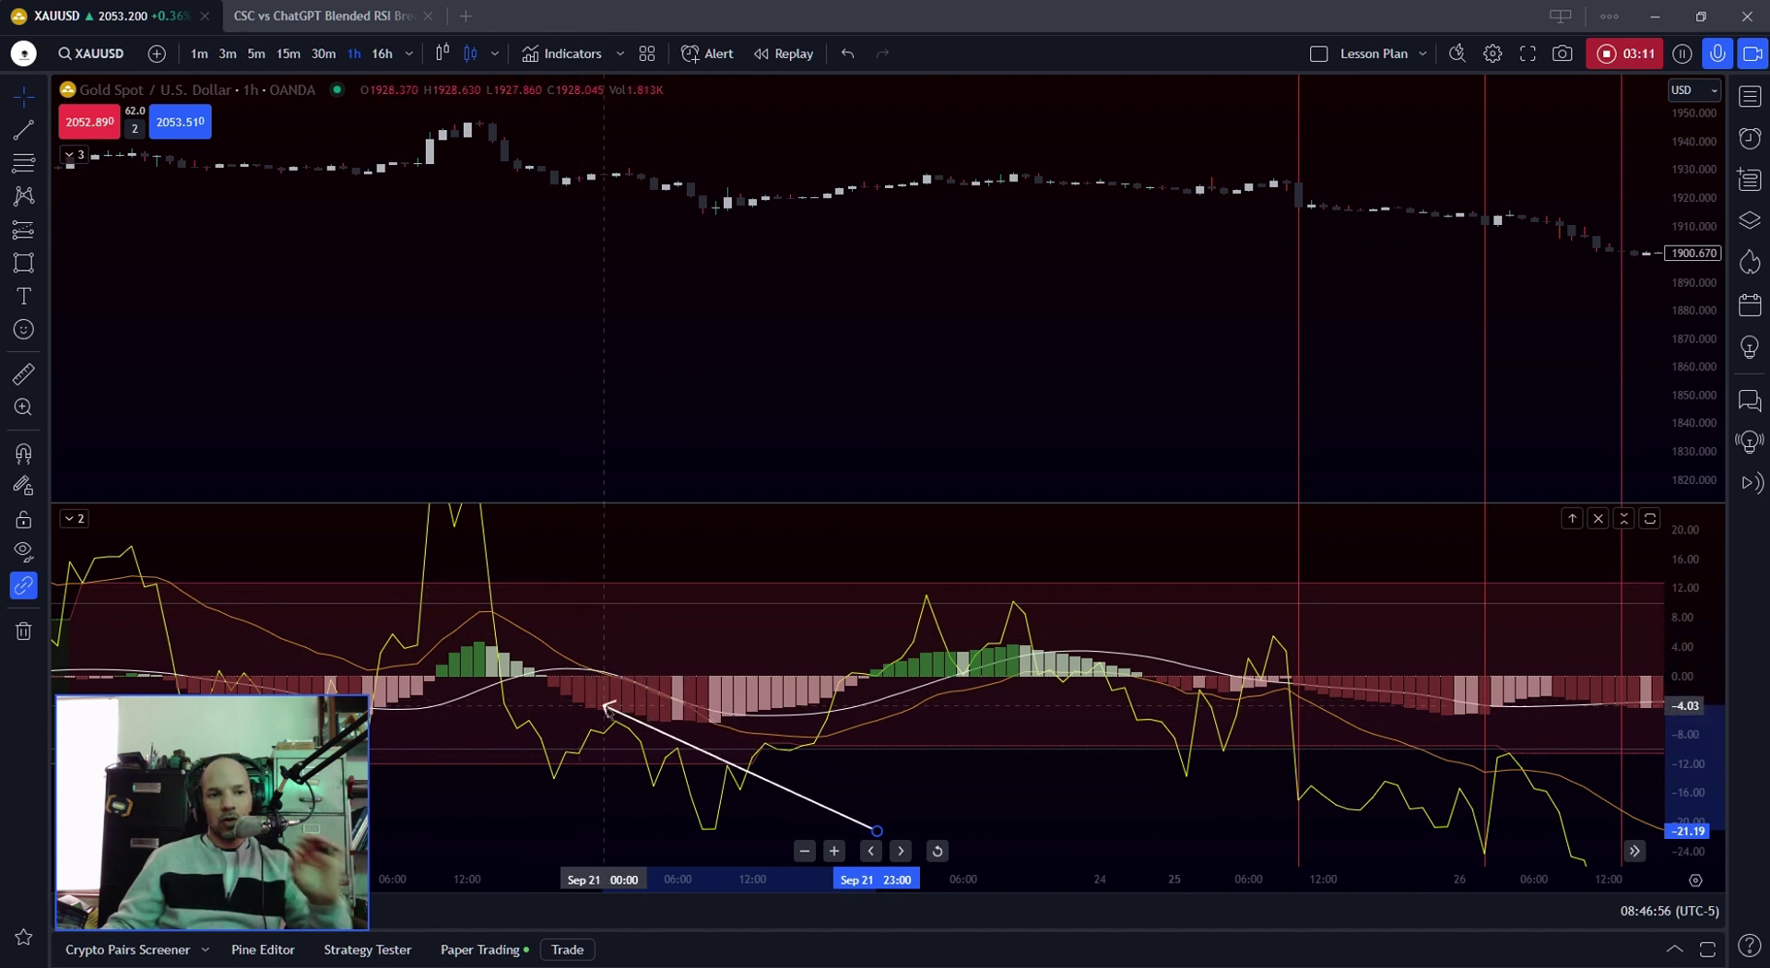
left_click_drag(603, 706, 765, 691)
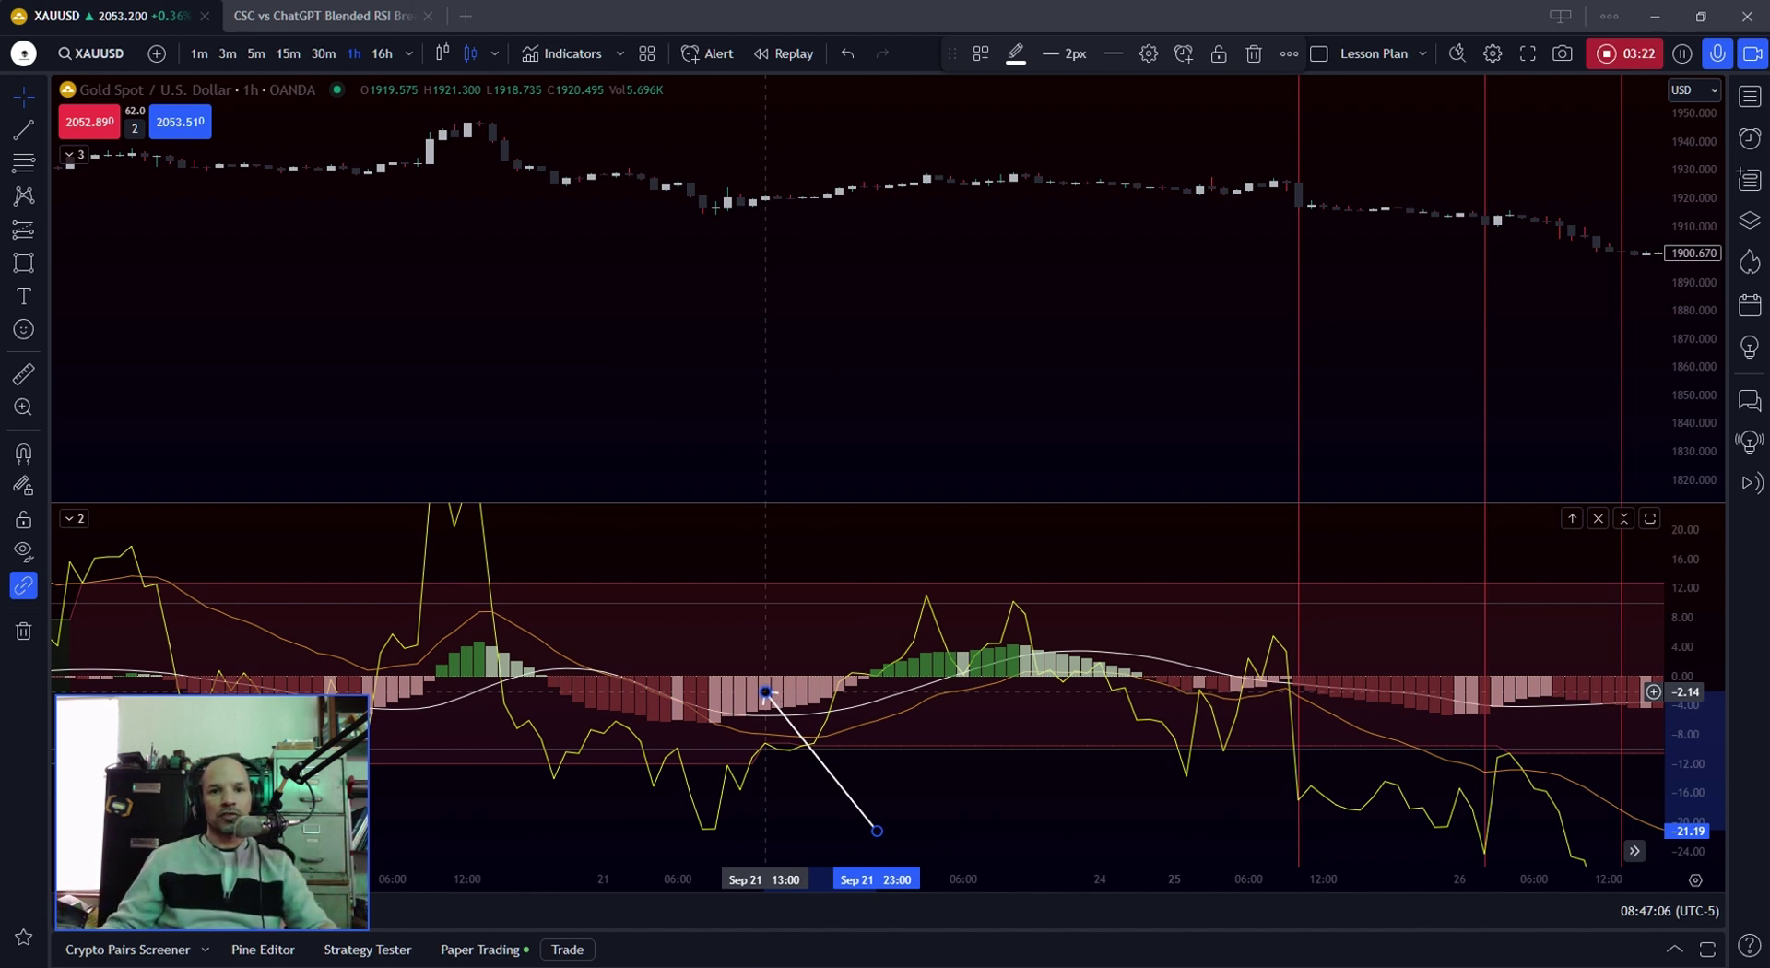
left_click_drag(1106, 413, 959, 415)
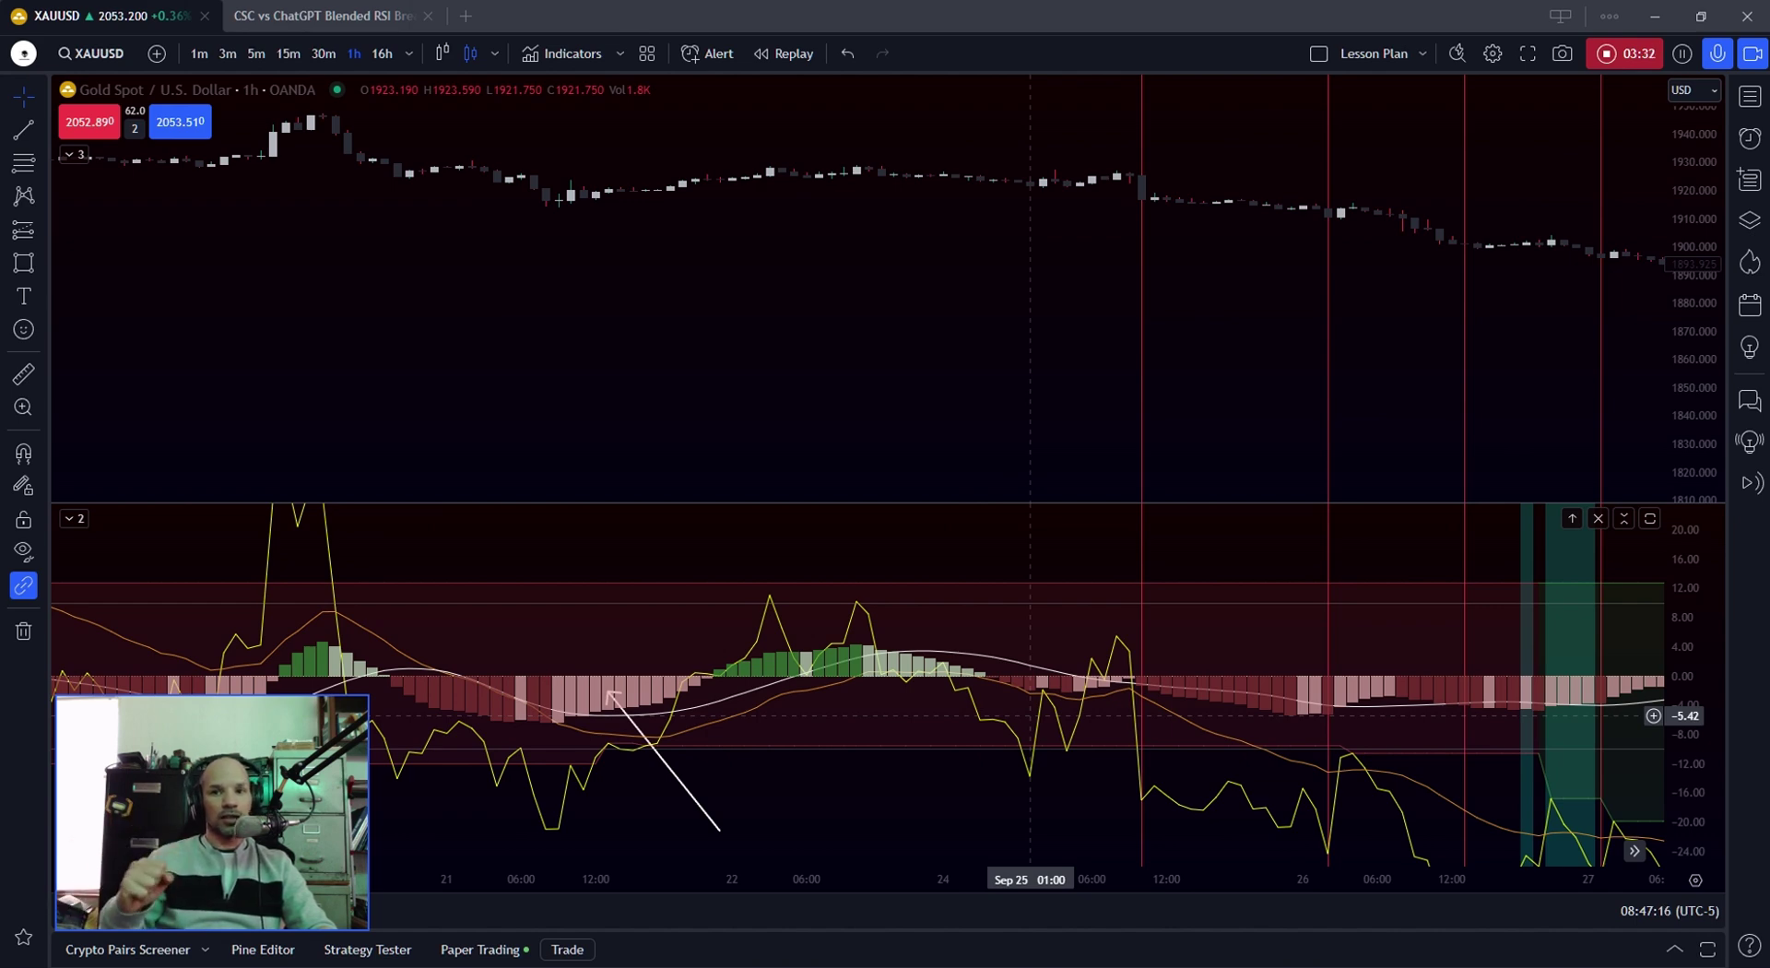
left_click_drag(1050, 758, 662, 765)
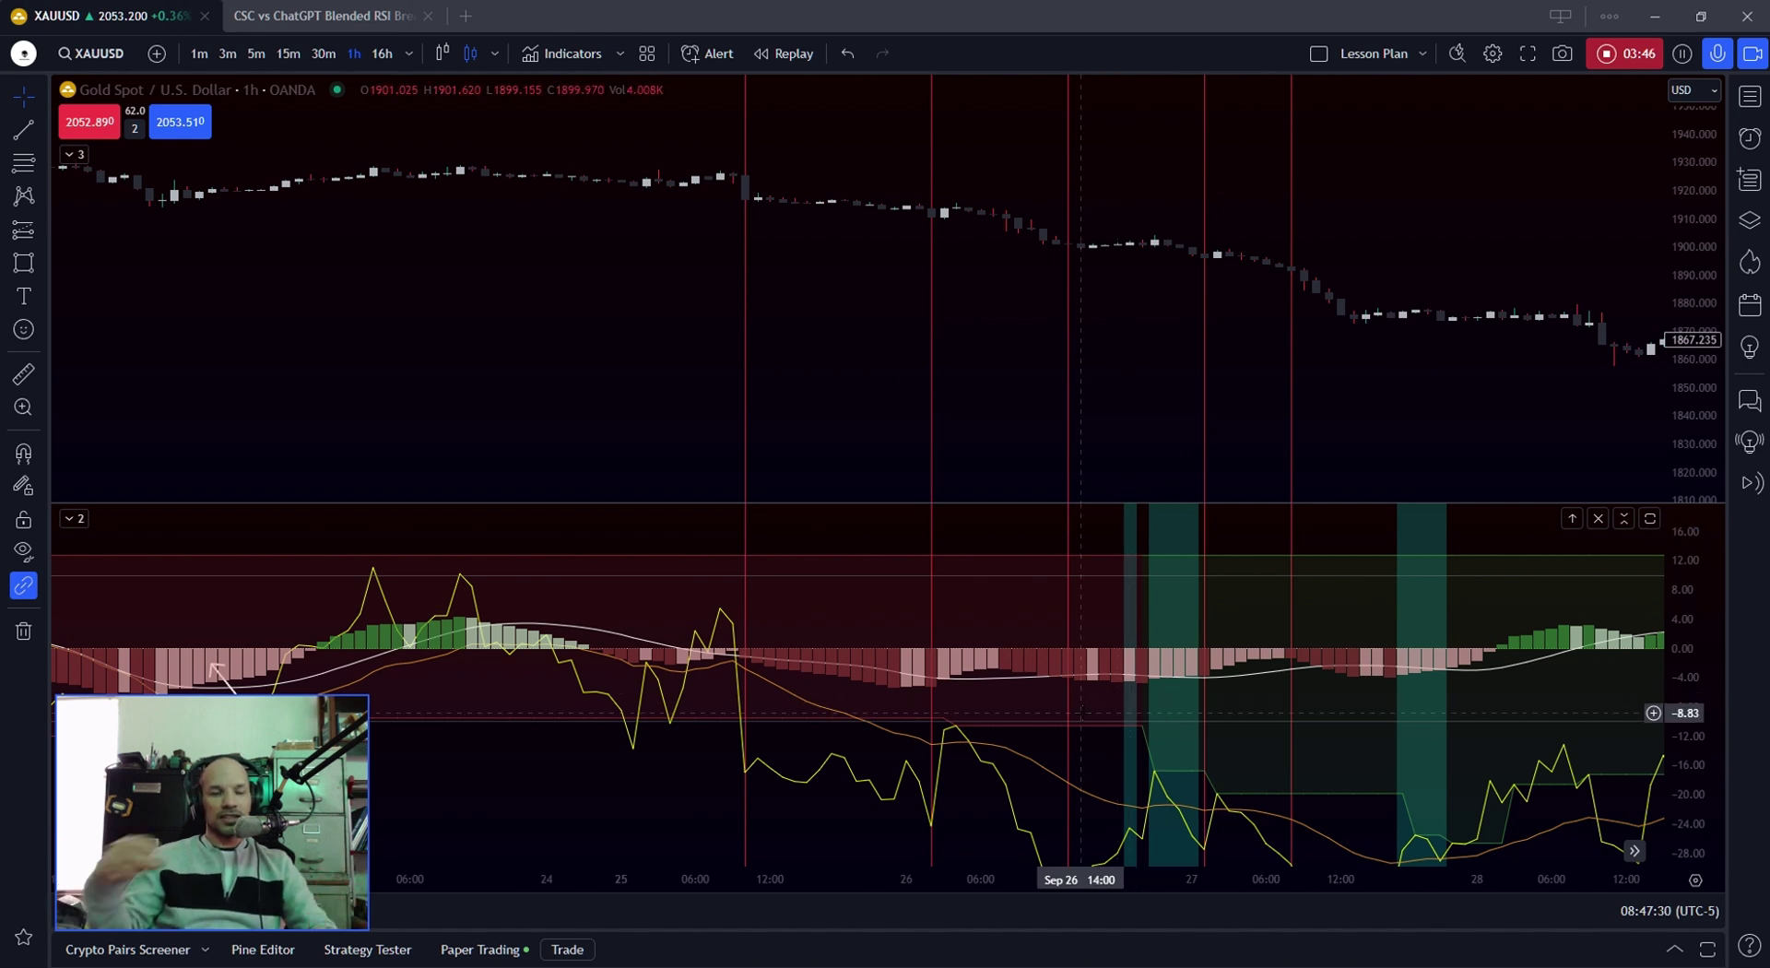
left_click_drag(674, 779, 1079, 783)
Reposition the arrow to point at the lower threshold line and add a second arrow pointing along the upper threshold line.
left_click_drag(616, 674, 765, 730)
left_click_drag(728, 811, 691, 809)
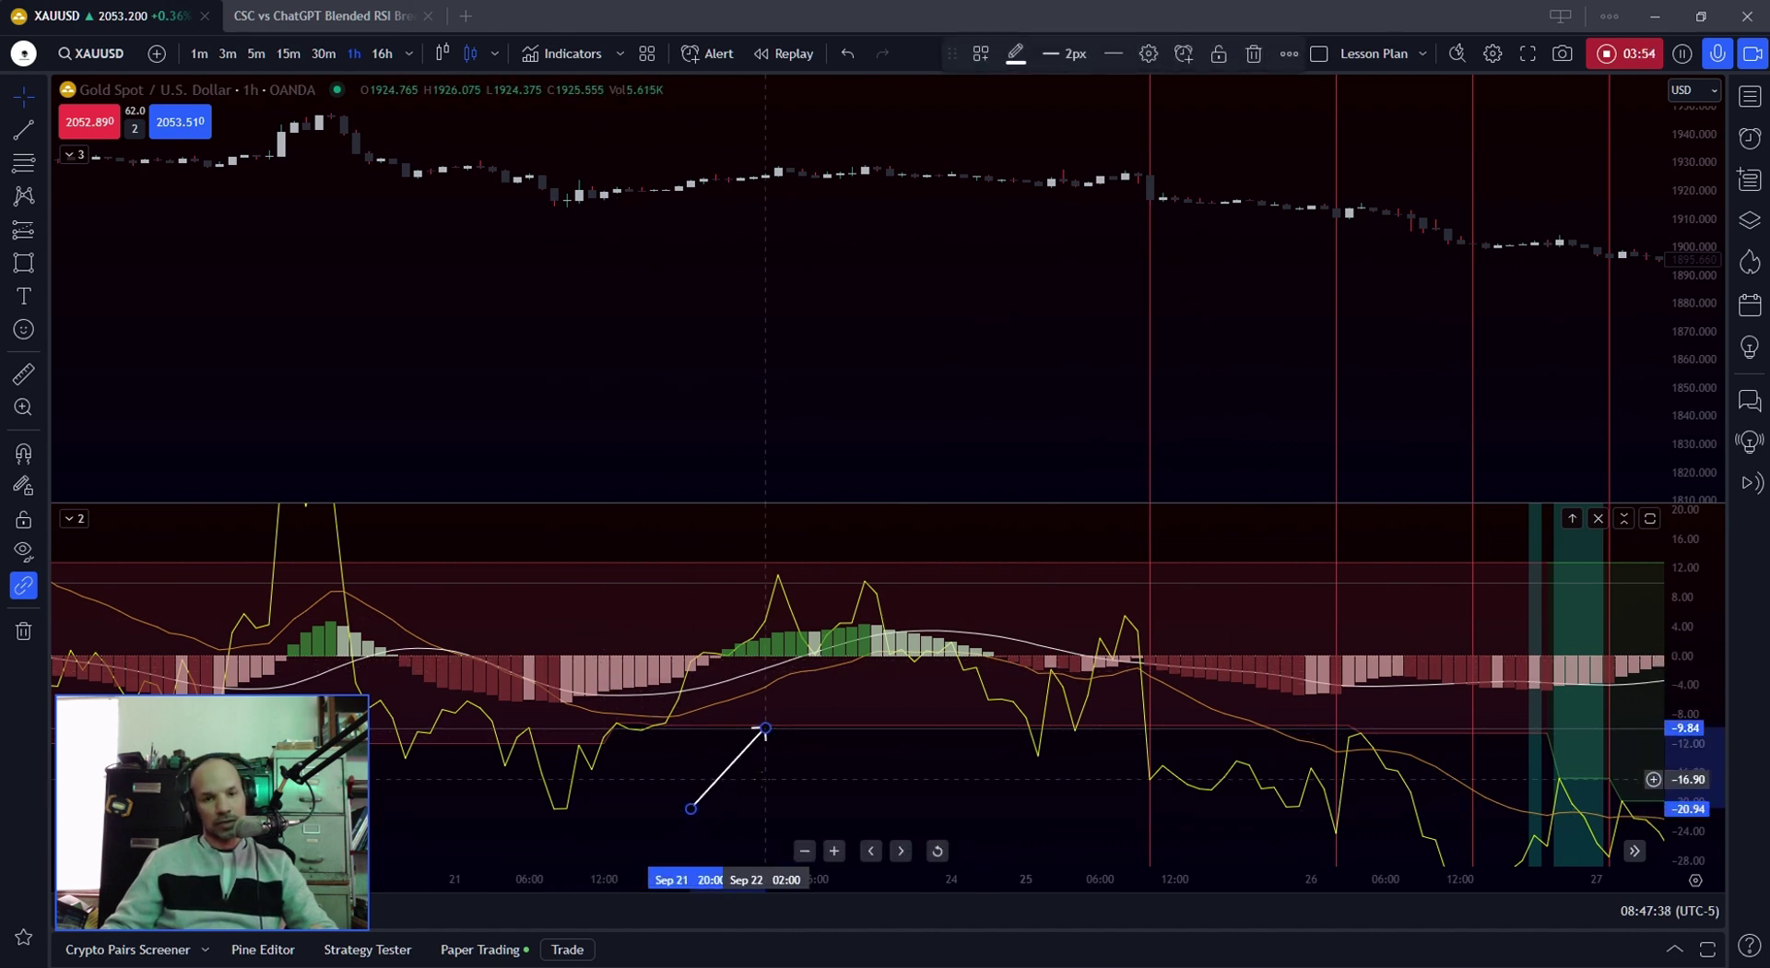
mouse_move(764, 730)
left_mouse_down()
mouse_move(827, 738)
mouse_move(821, 593)
mouse_move(852, 559)
left_mouse_up()
left_click_drag(753, 818, 696, 580)
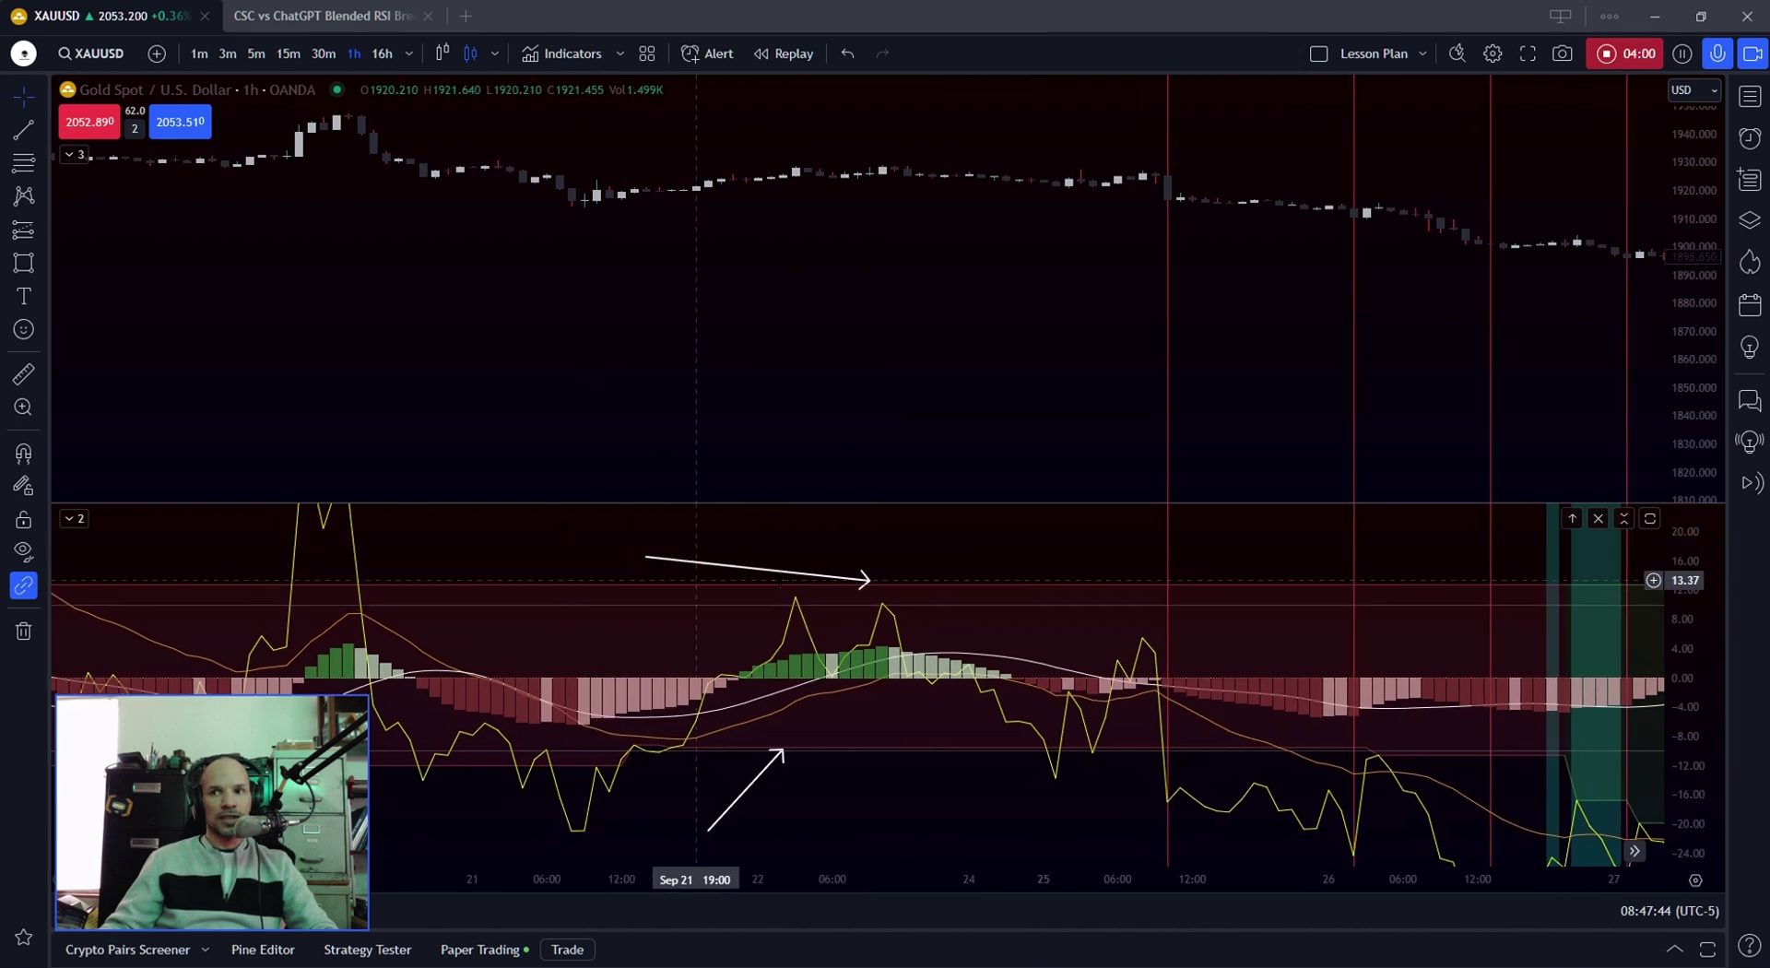
Compress the indicator scale and turn the second arrow backward along the upper threshold line, from Sep 21 16:00 to Sep 21 02:00.
left_click_drag(1687, 558, 1687, 608)
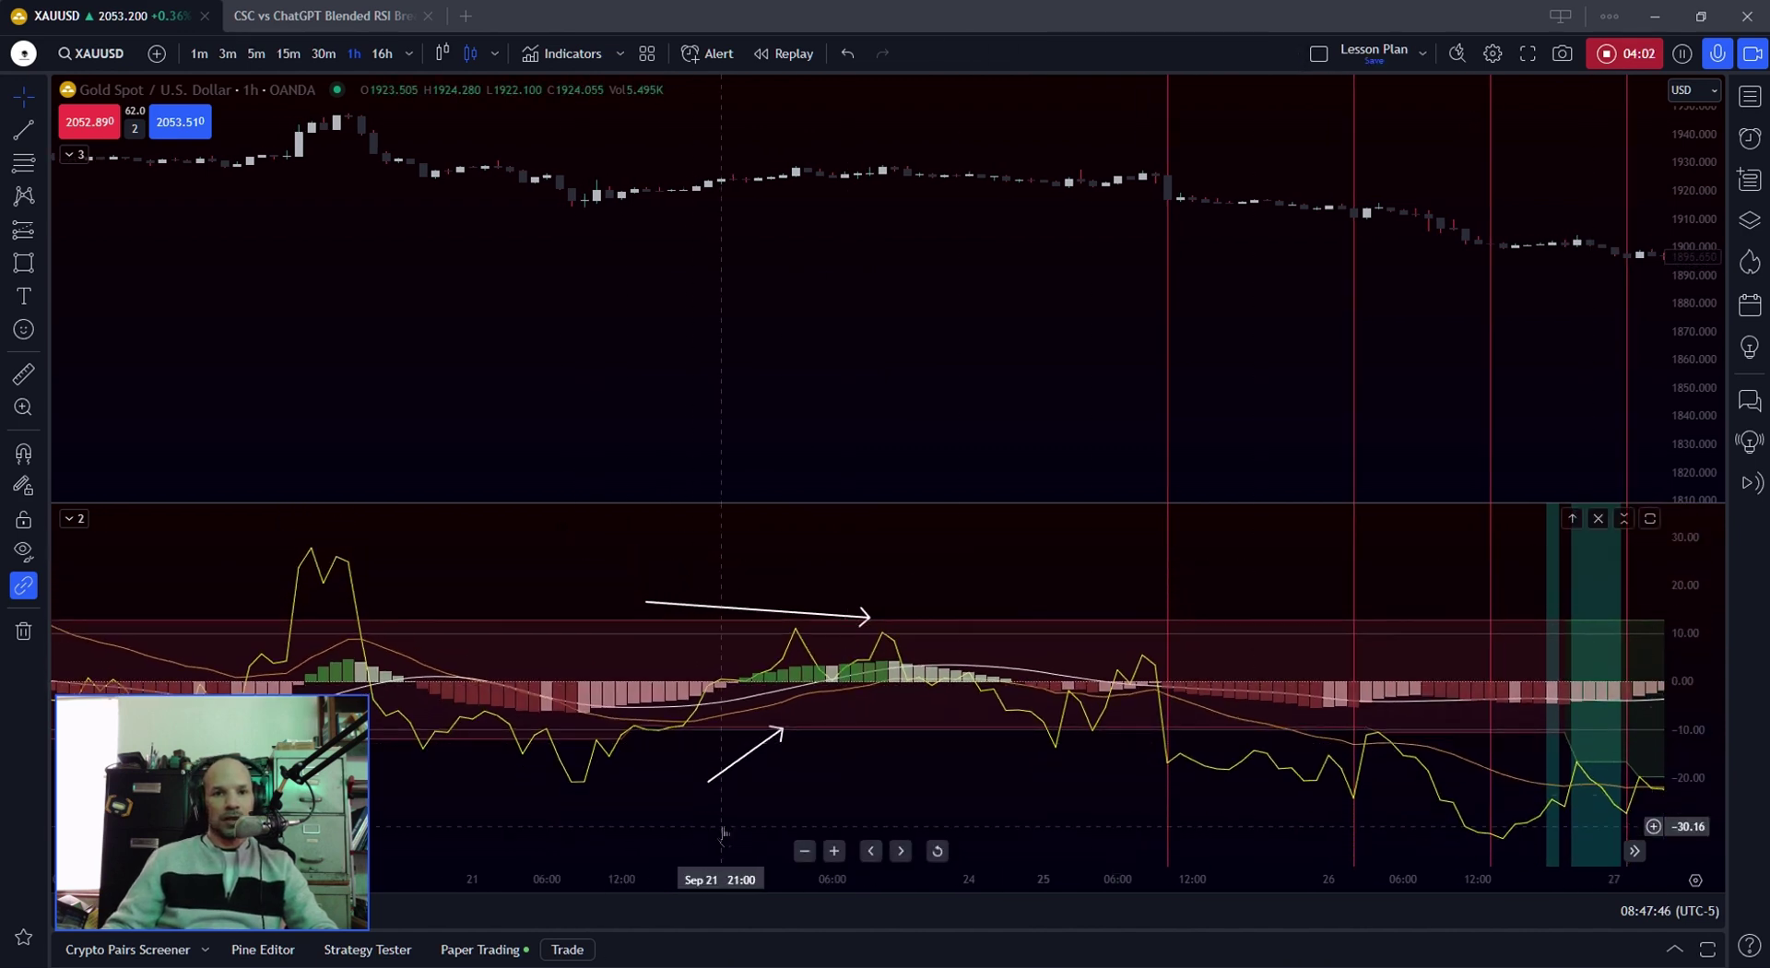
left_click(805, 850)
left_click(870, 850)
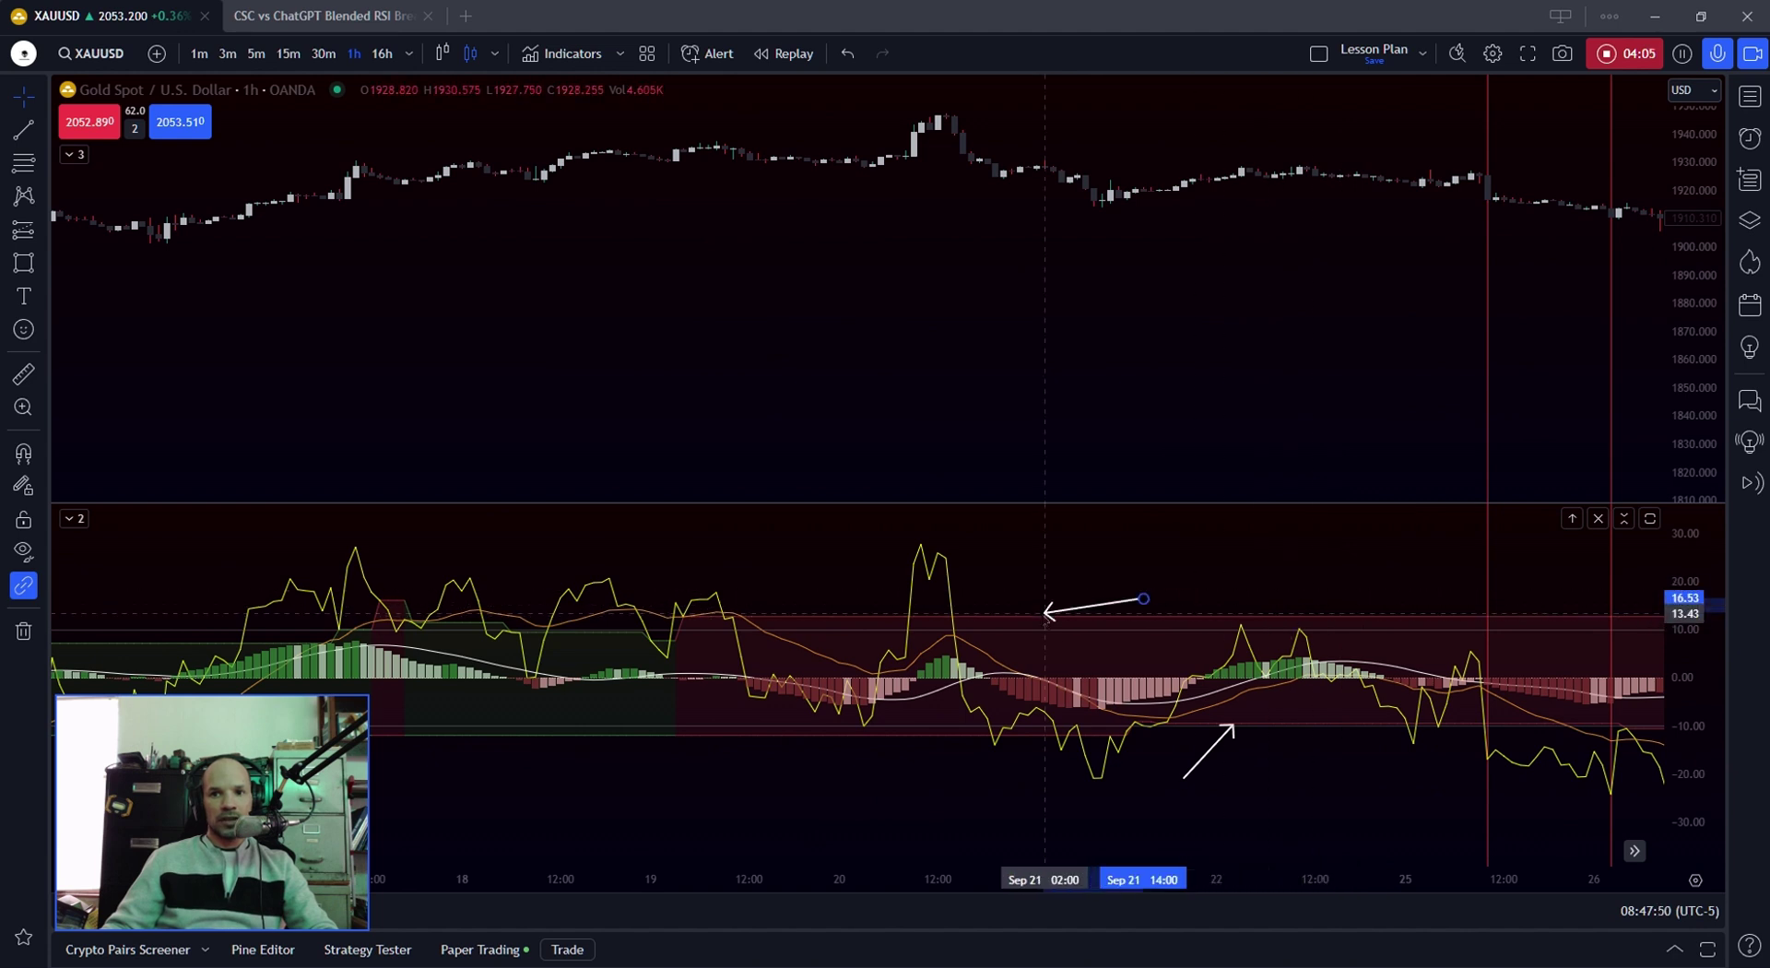
left_click(1045, 613)
left_click_drag(1144, 599, 1159, 617)
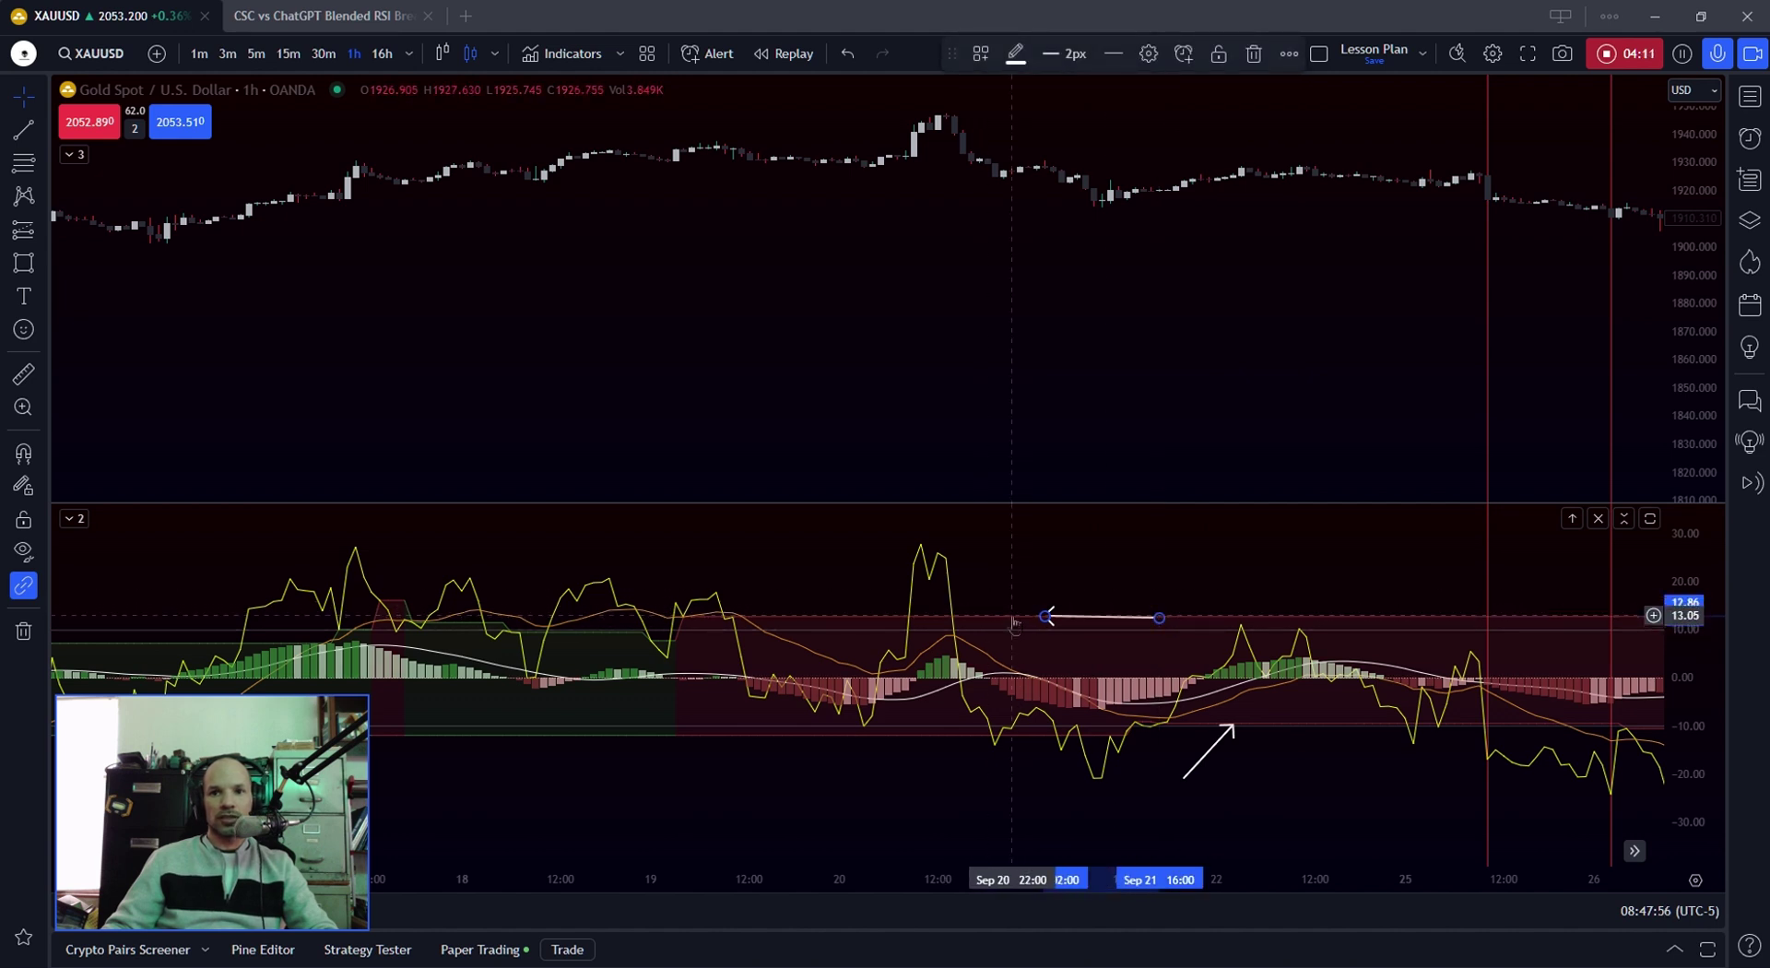
Extend the upper arrow's head back past the start of the red zone to early Sep 18.
left_click_drag(1046, 616, 938, 615)
left_click_drag(824, 618, 708, 618)
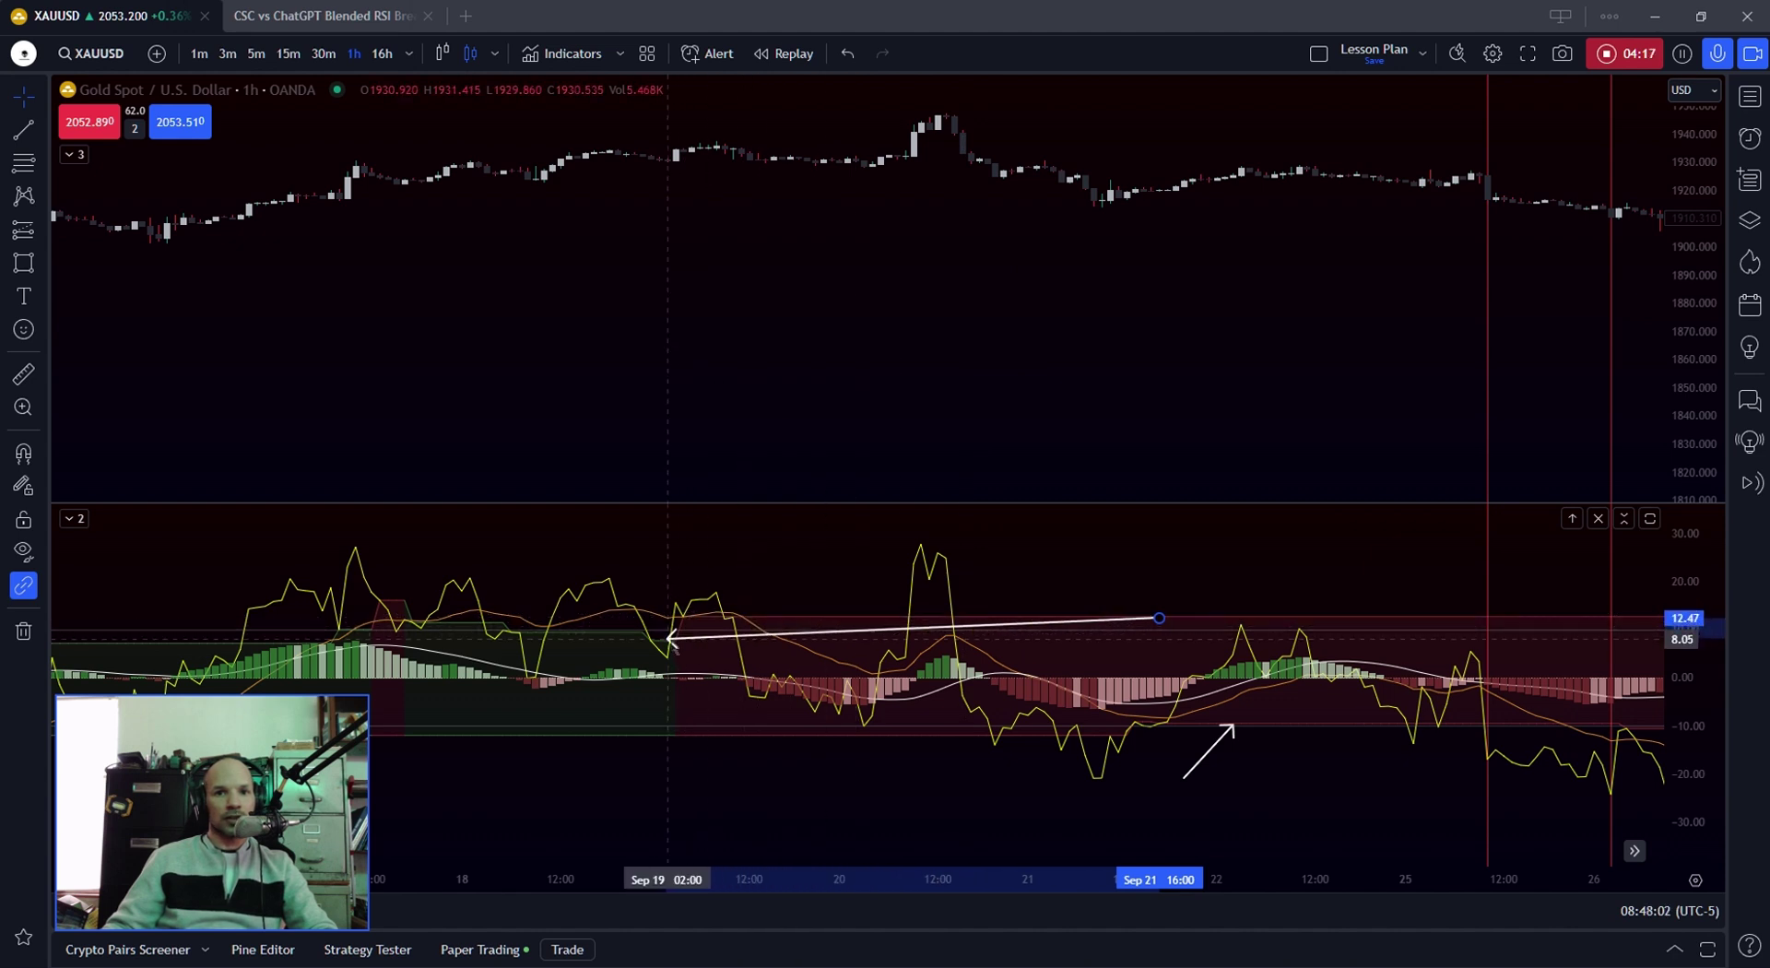
left_click_drag(645, 636, 937, 549)
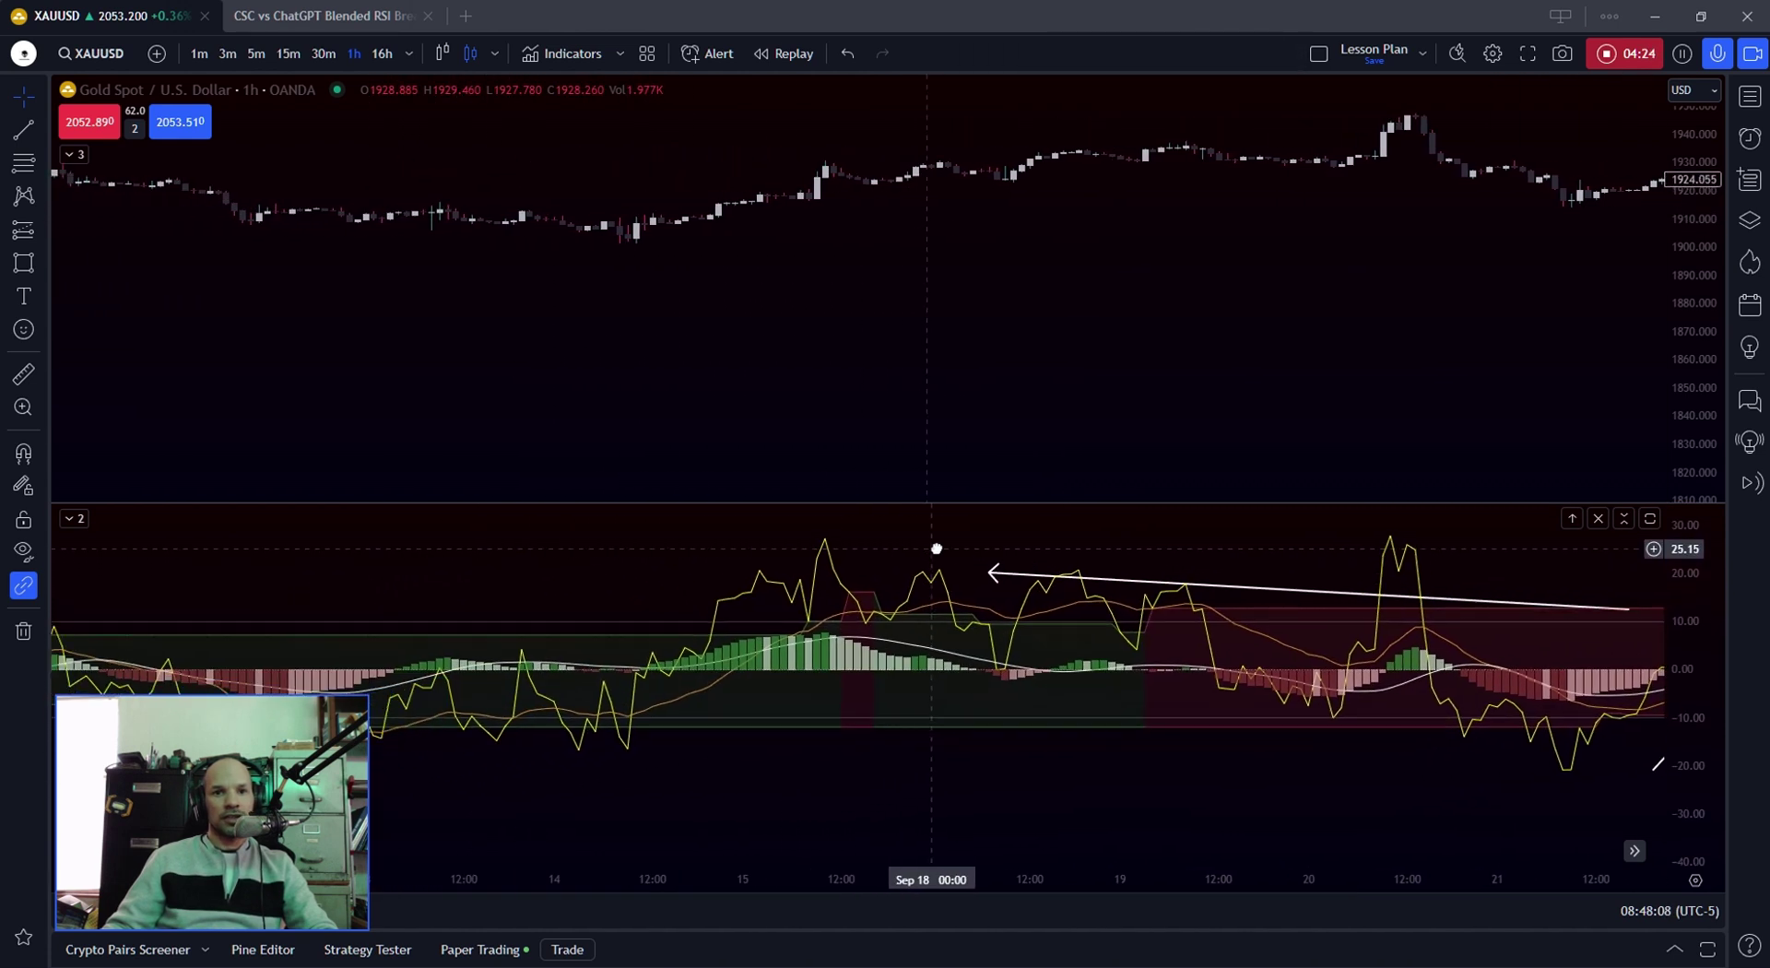
left_click_drag(581, 590, 710, 590)
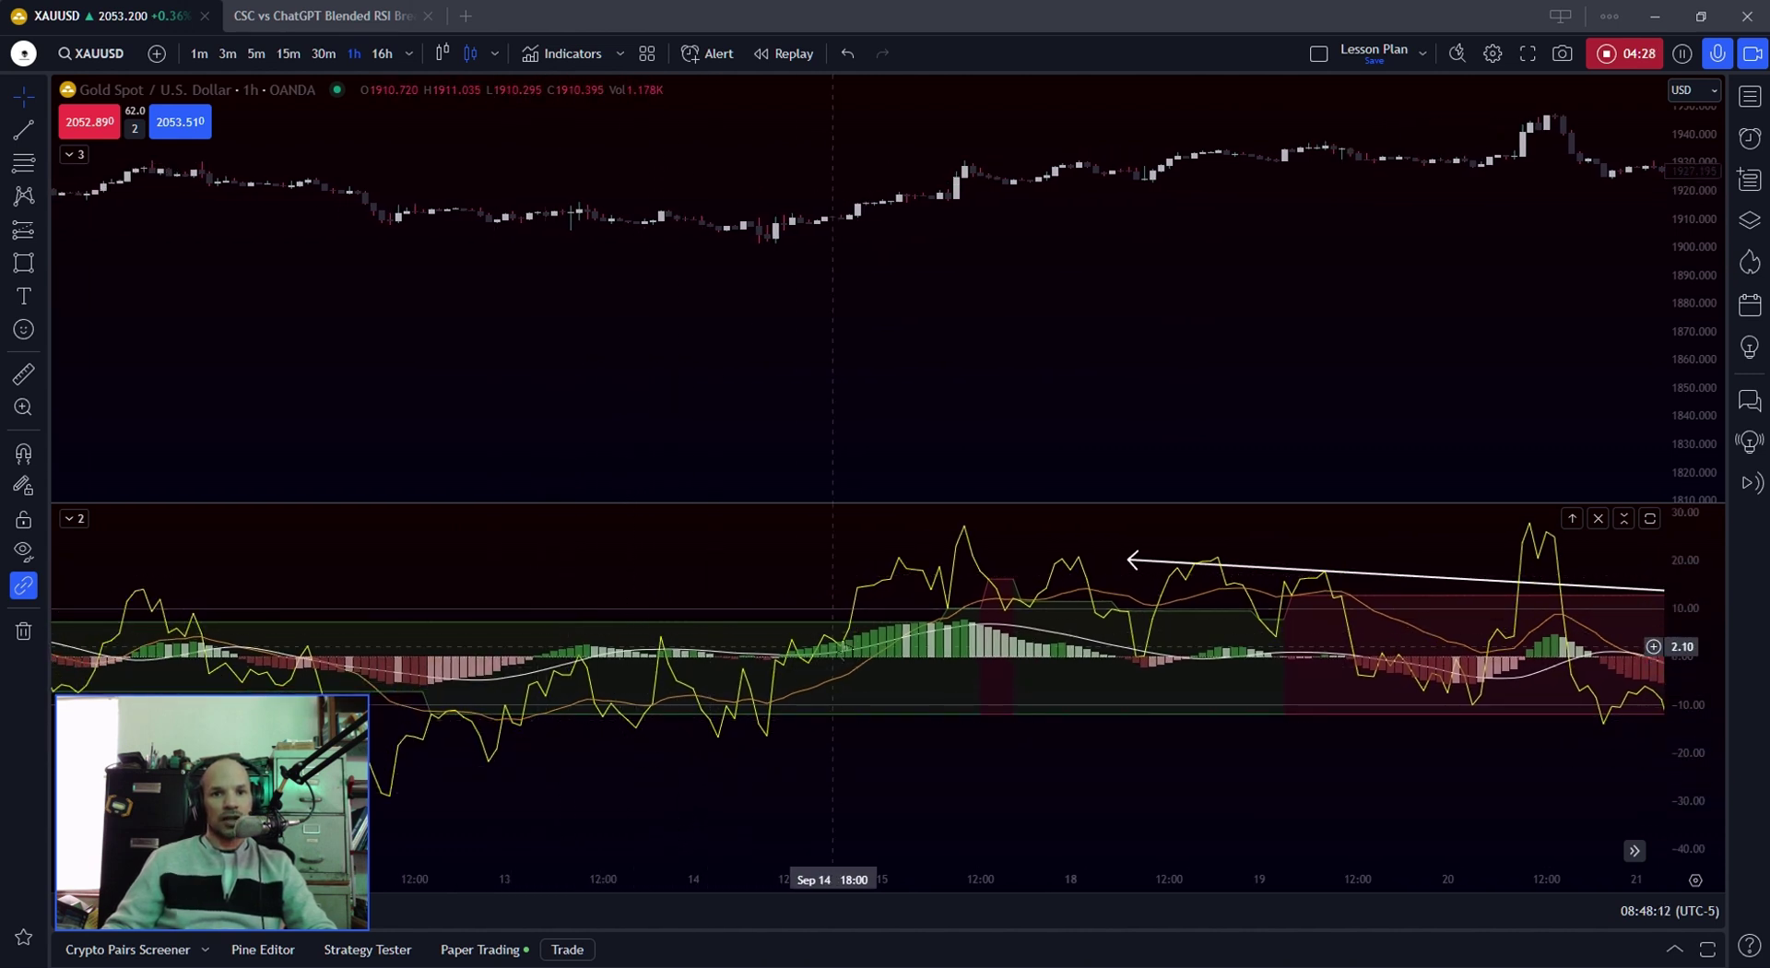
Place a horizontal line on the price chart at 1934.769, at the Sep 19 03:00 candle where the red zone starts.
left_click_drag(1106, 554, 564, 519)
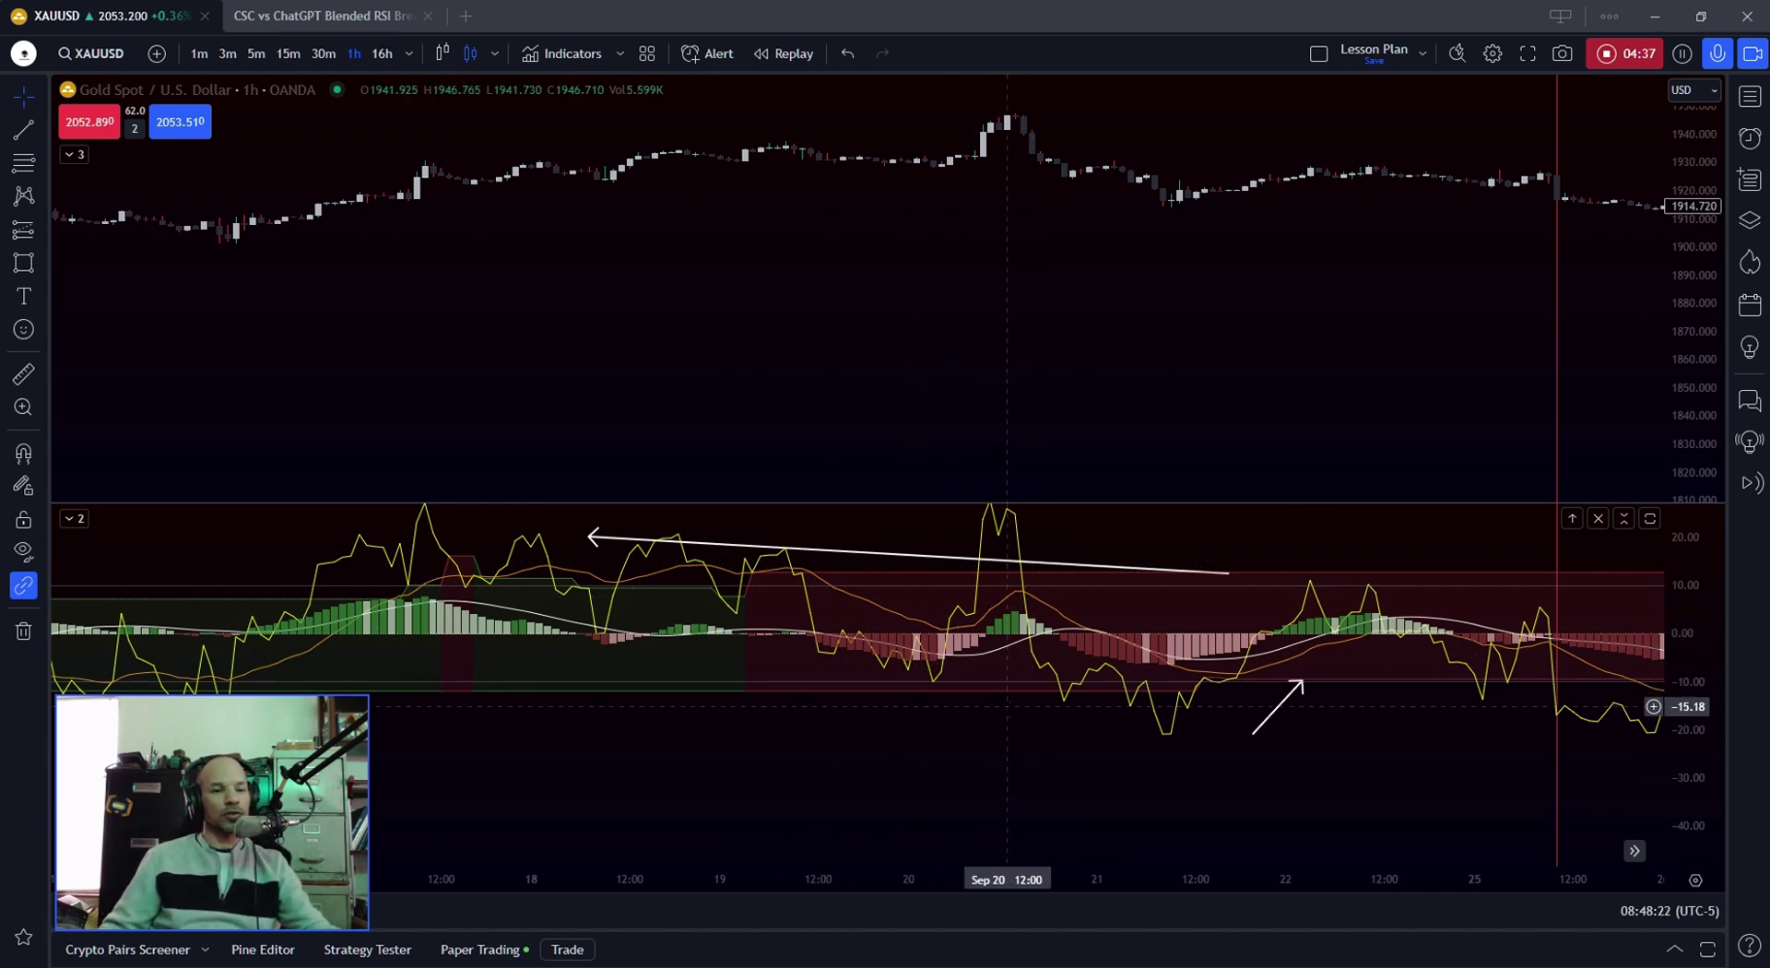
scroll(830, 719, "left", 5)
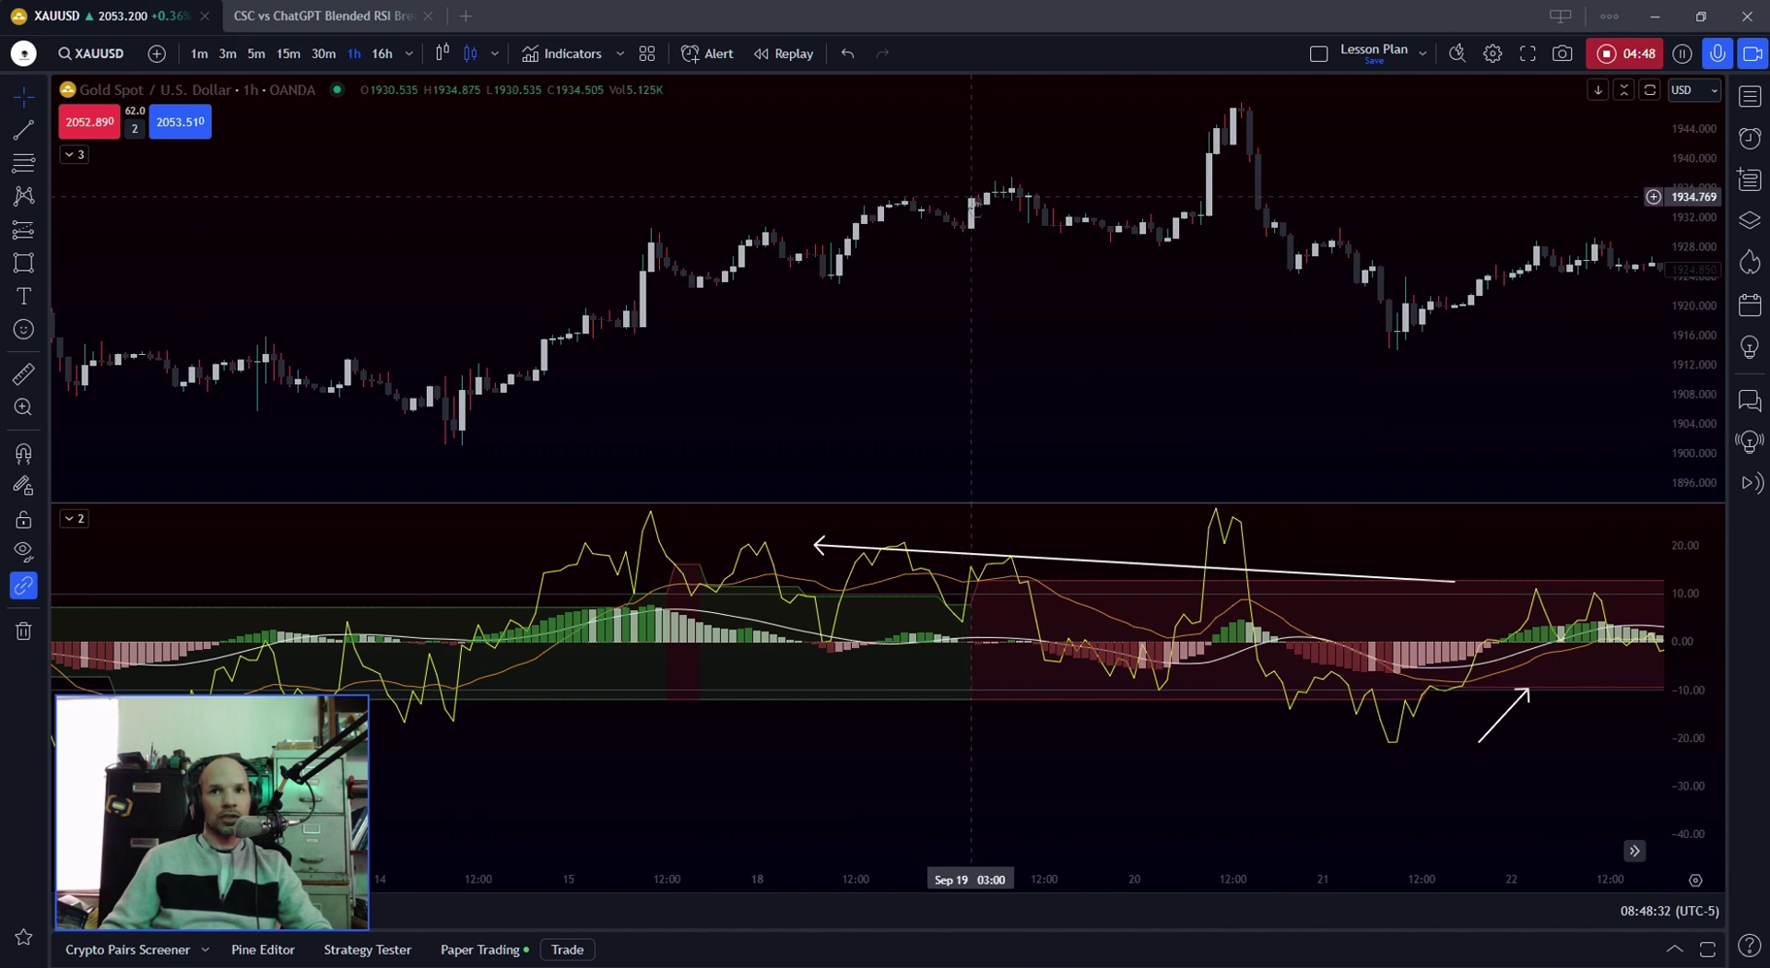
key("alt+h")
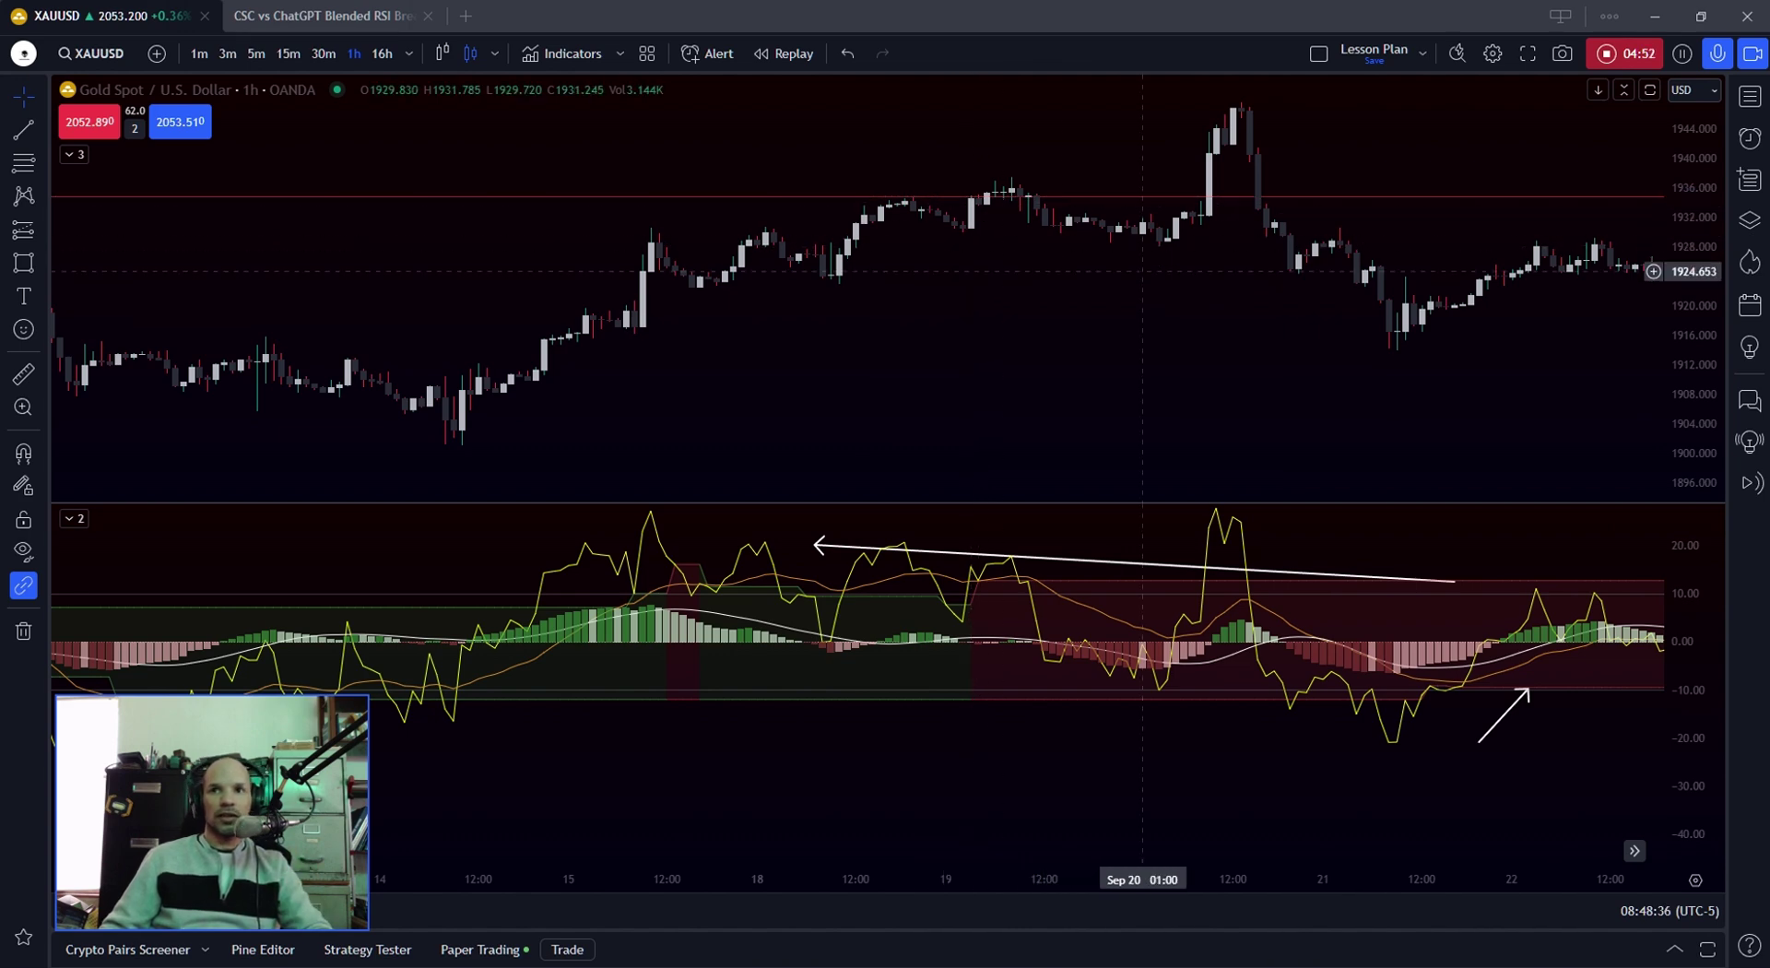
Place a second horizontal line at 1925.153, at the Sep 15 candle where the short red zone starts.
scroll(979, 248, "down", 5)
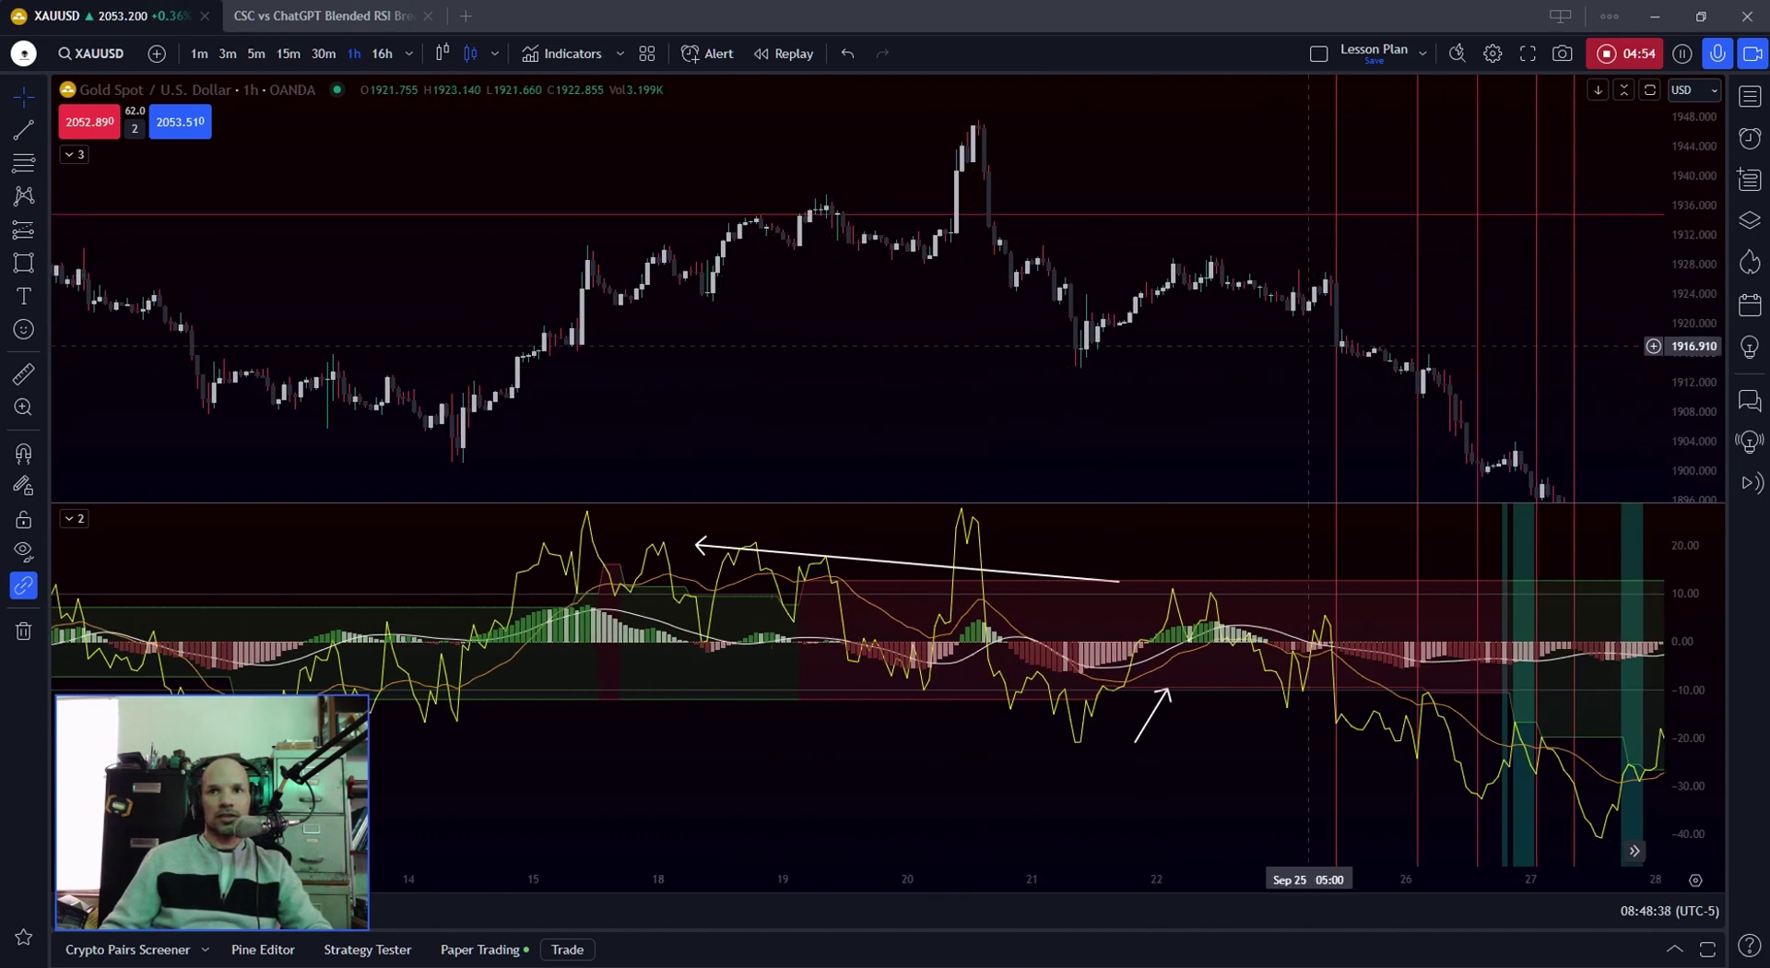
left_click_drag(950, 336, 1176, 304)
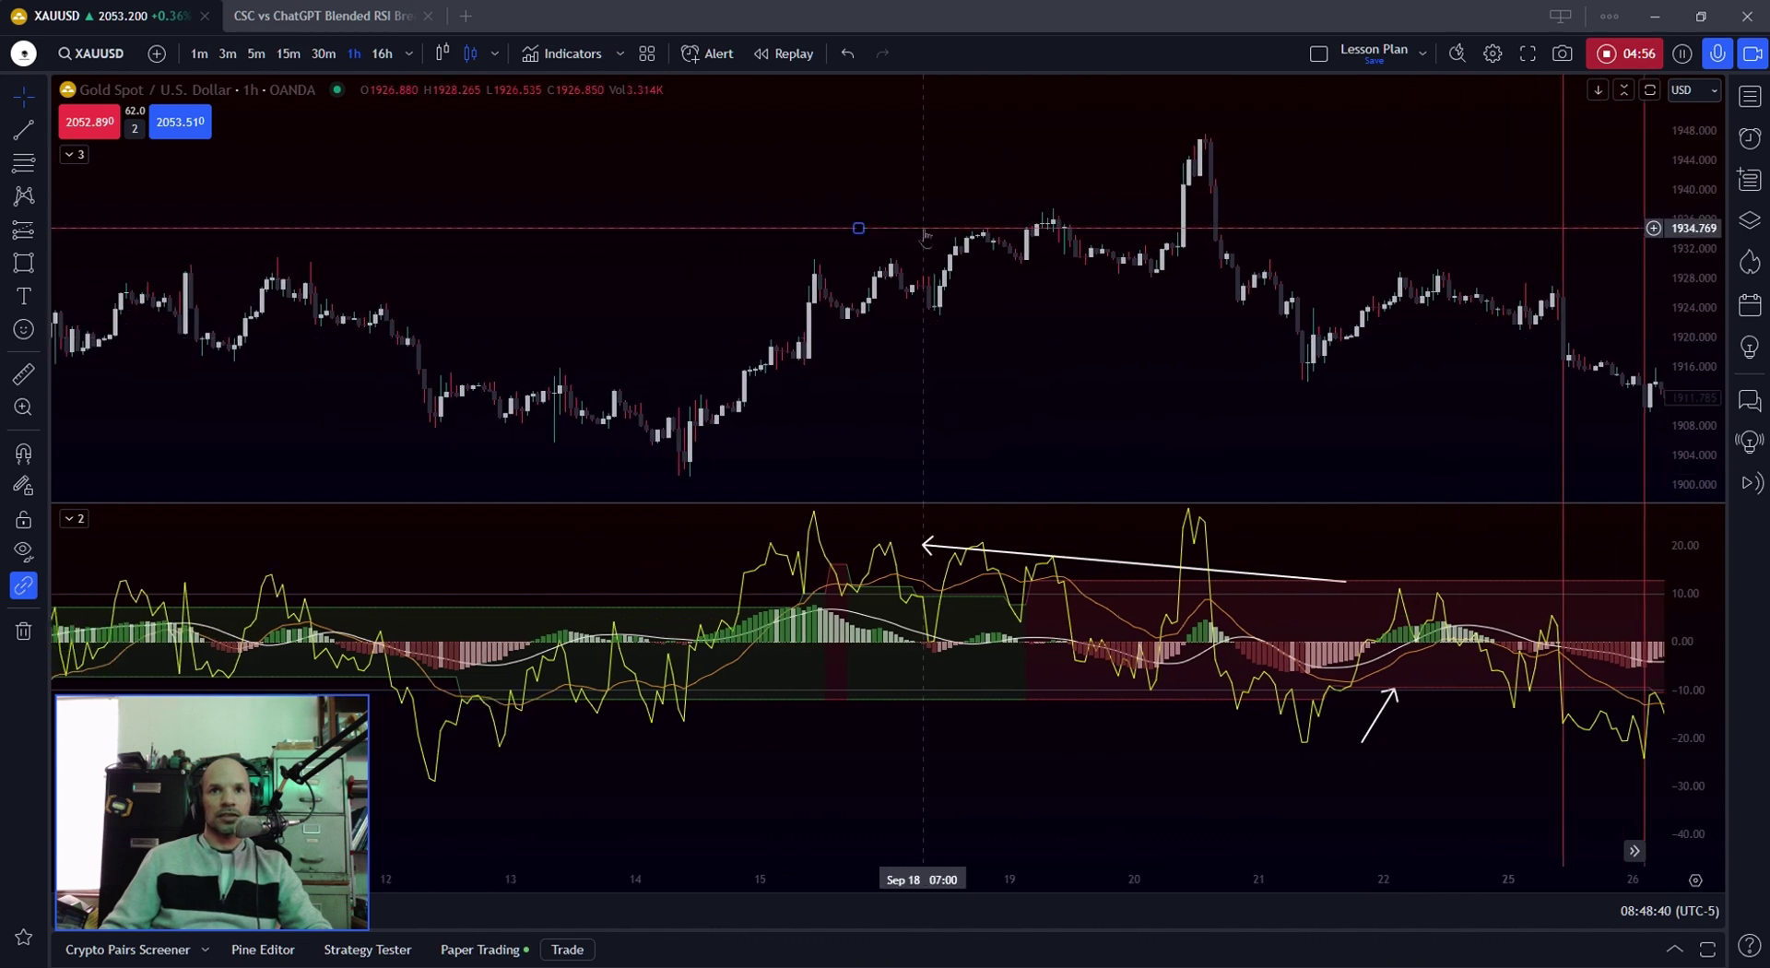
left_click_drag(549, 468, 824, 480)
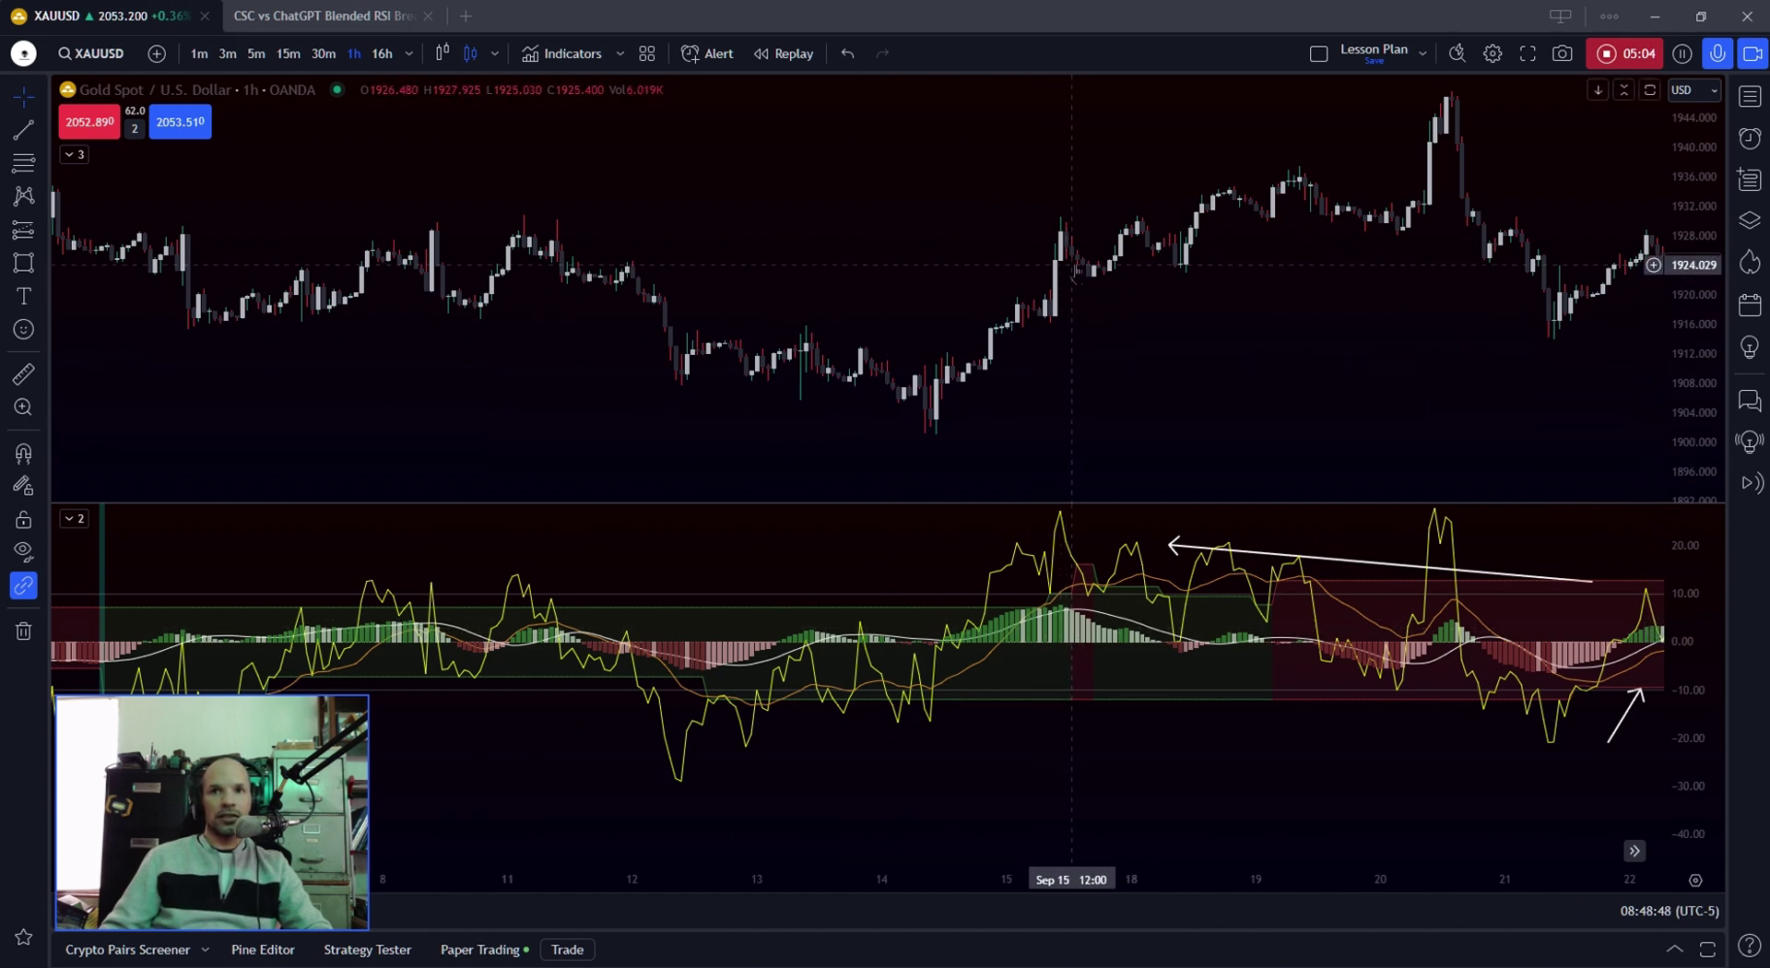
key("alt+h")
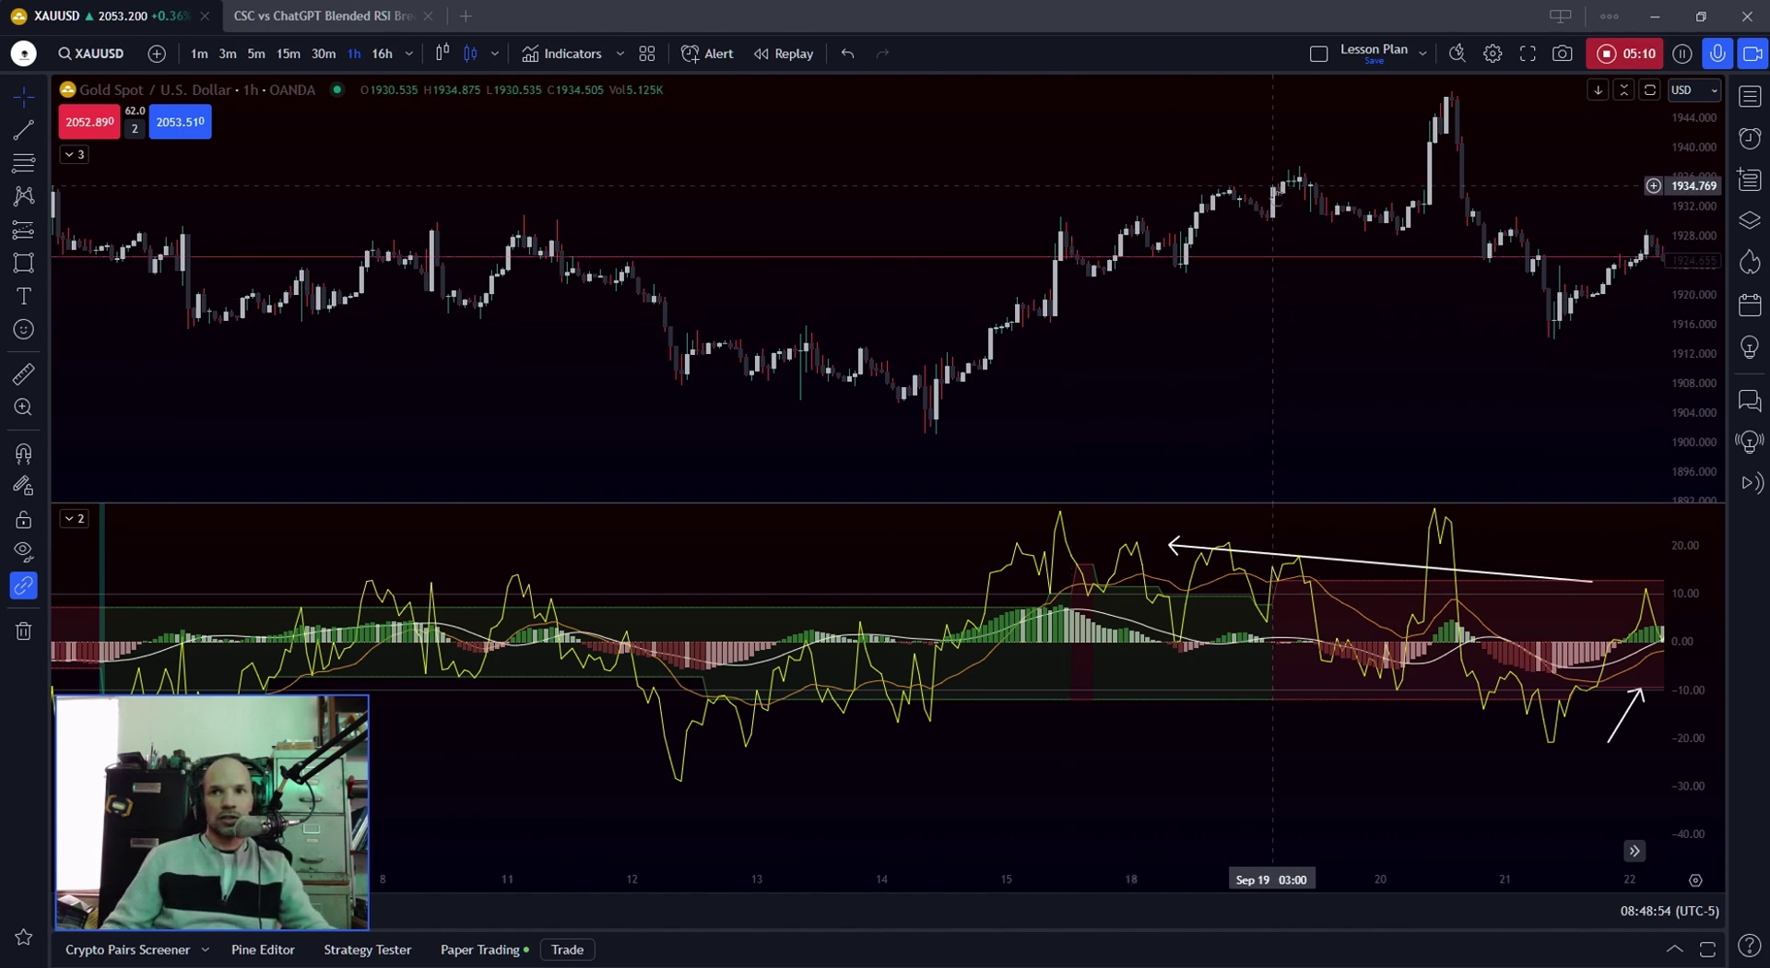
left_click_drag(1272, 350, 967, 368)
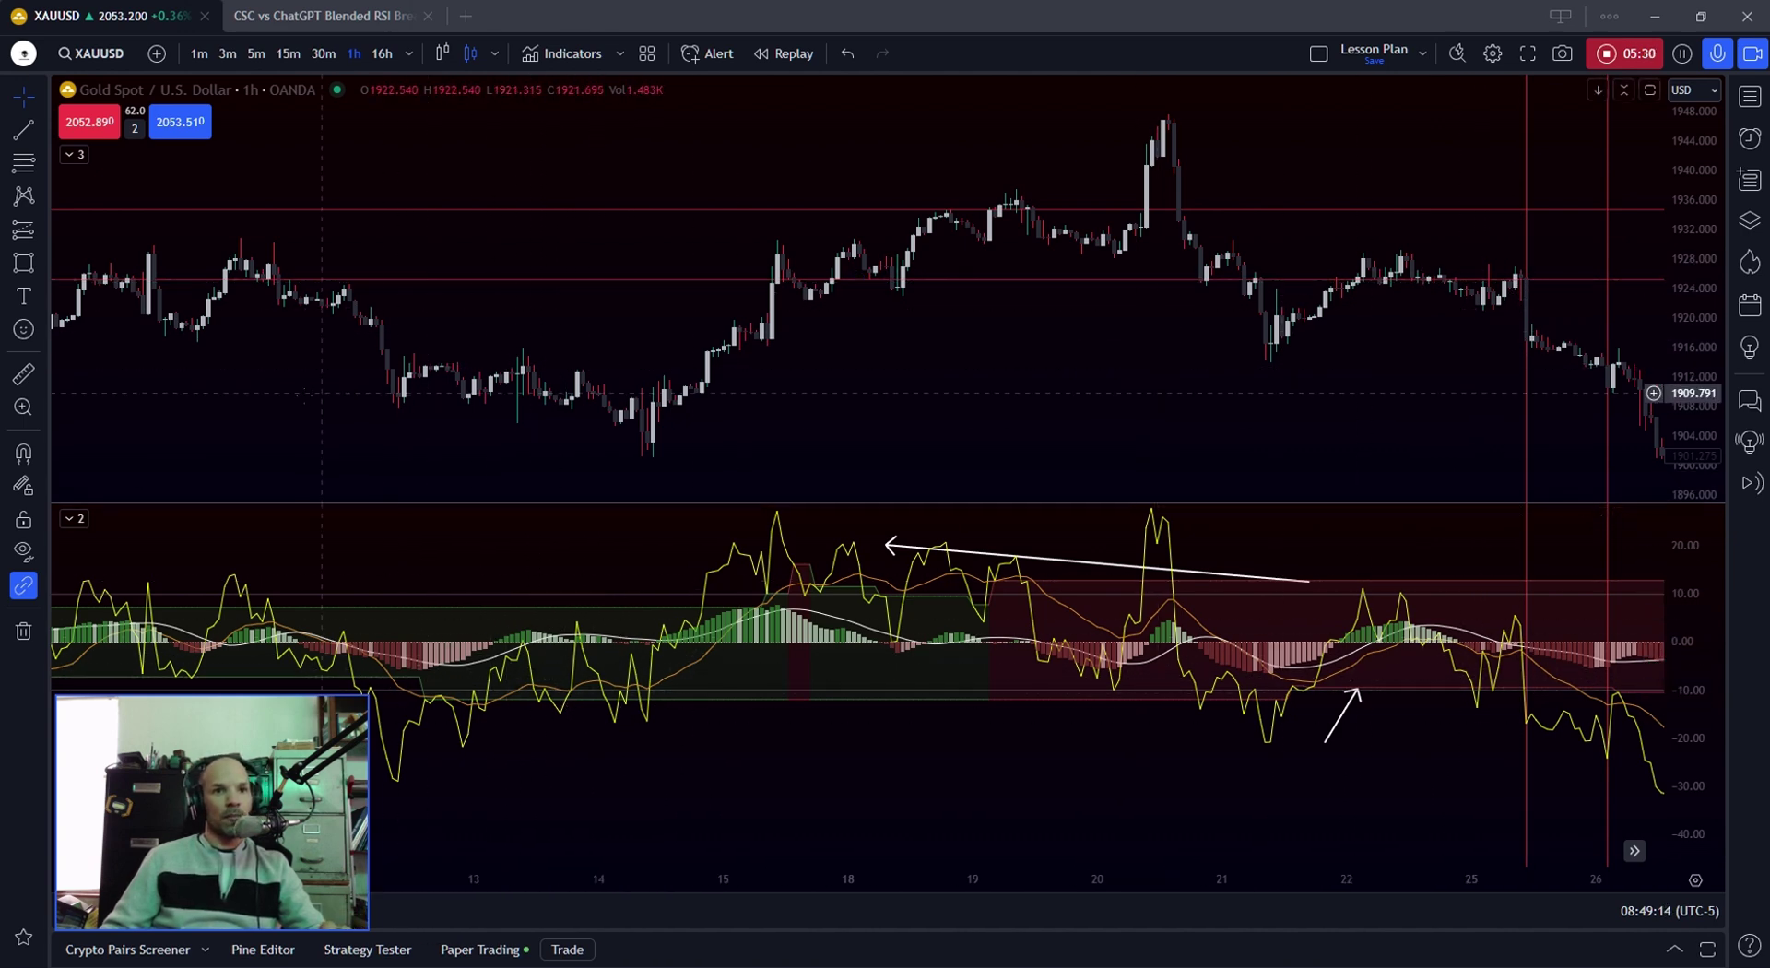
Measure the time span along the lower horizontal line from Sep 15 11:00 to Sep 21 04:00, then dismiss the measurement.
left_click(306, 399)
key("Escape")
left_click(858, 280)
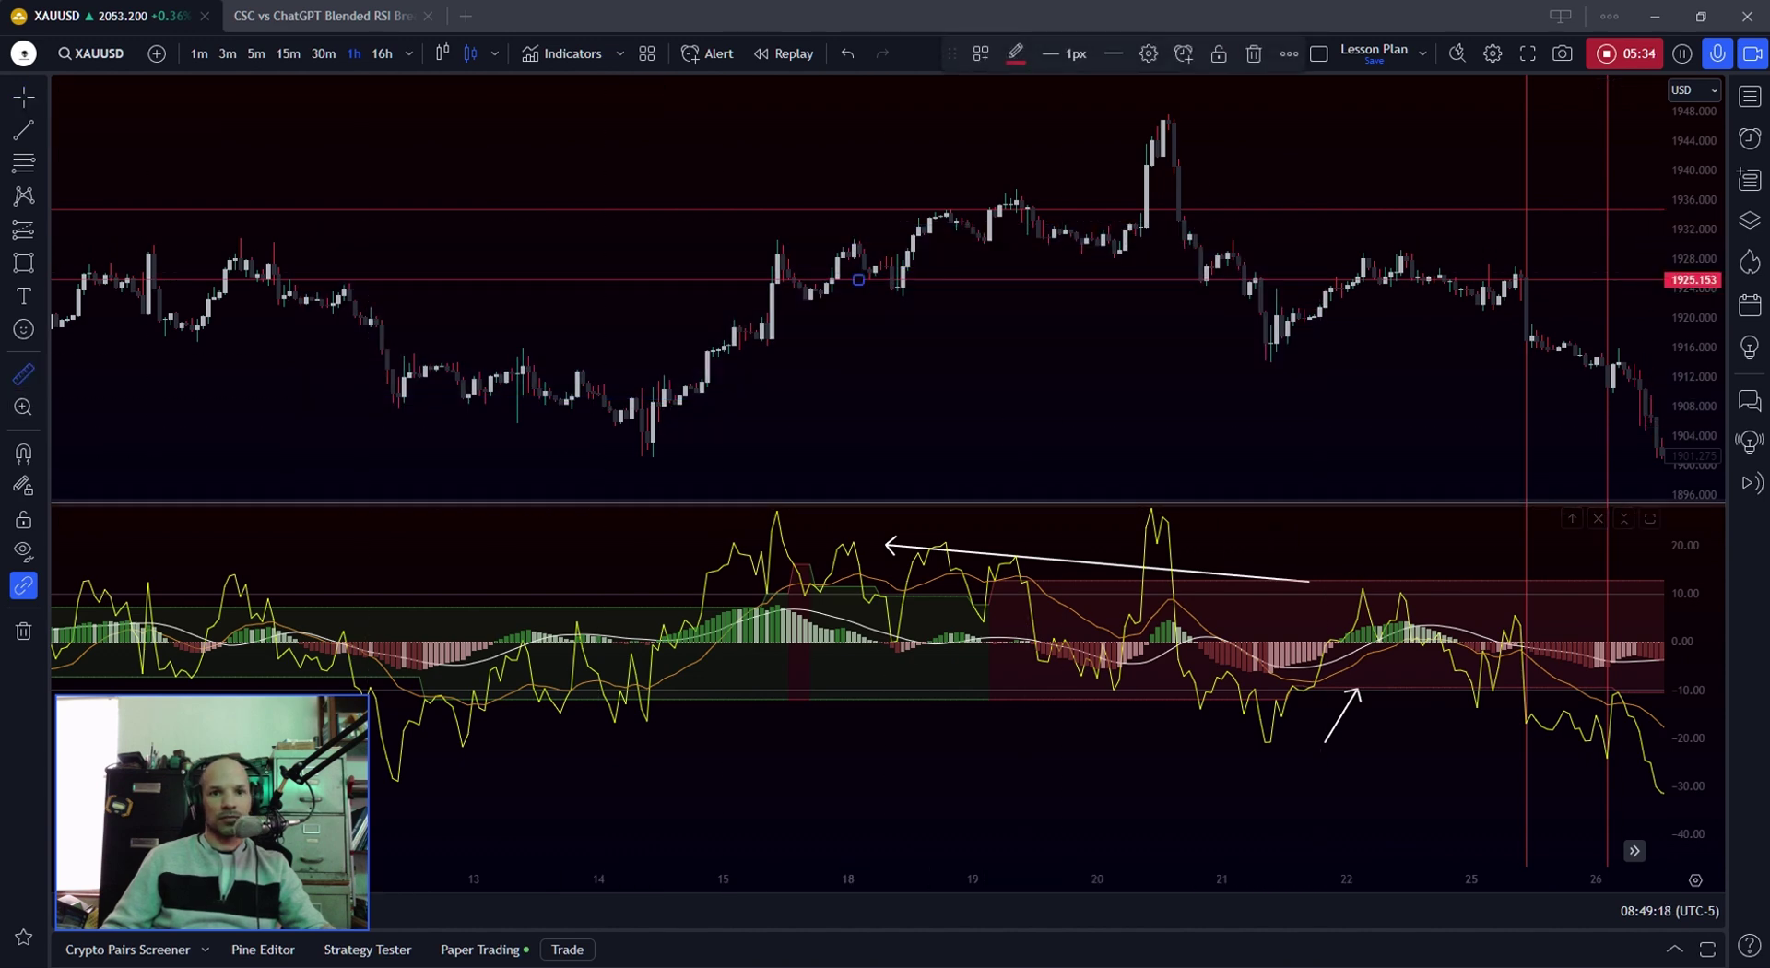
left_click(783, 280)
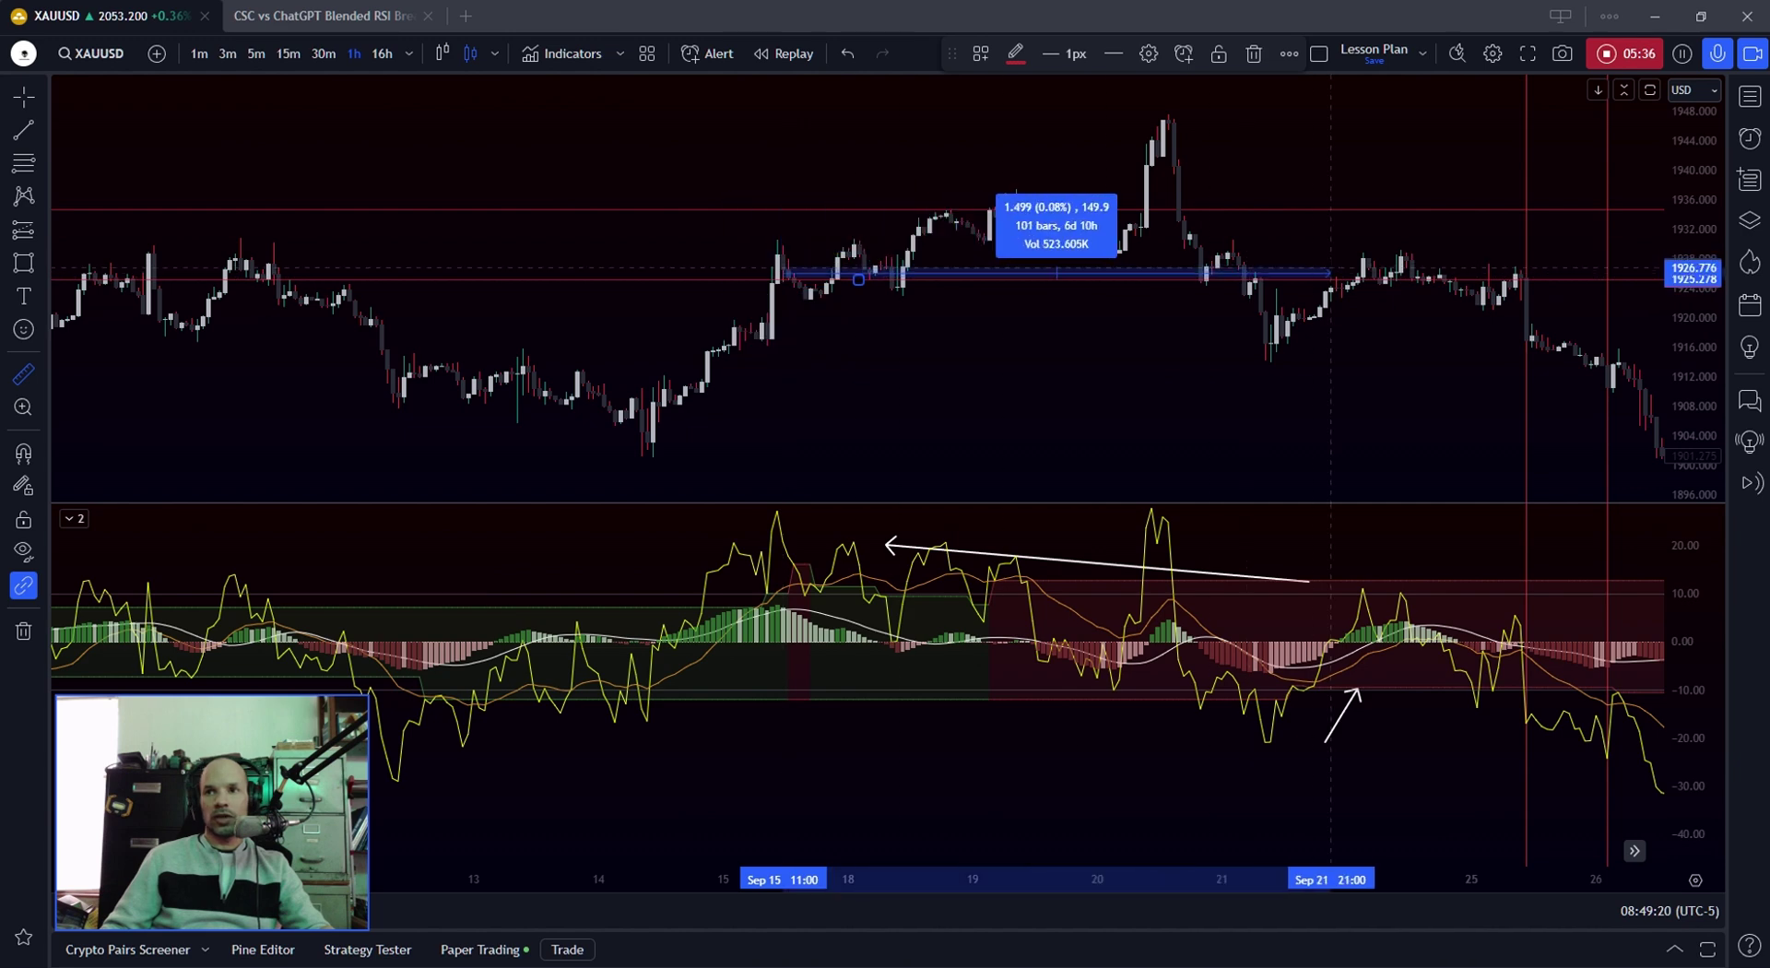
left_click(1245, 281)
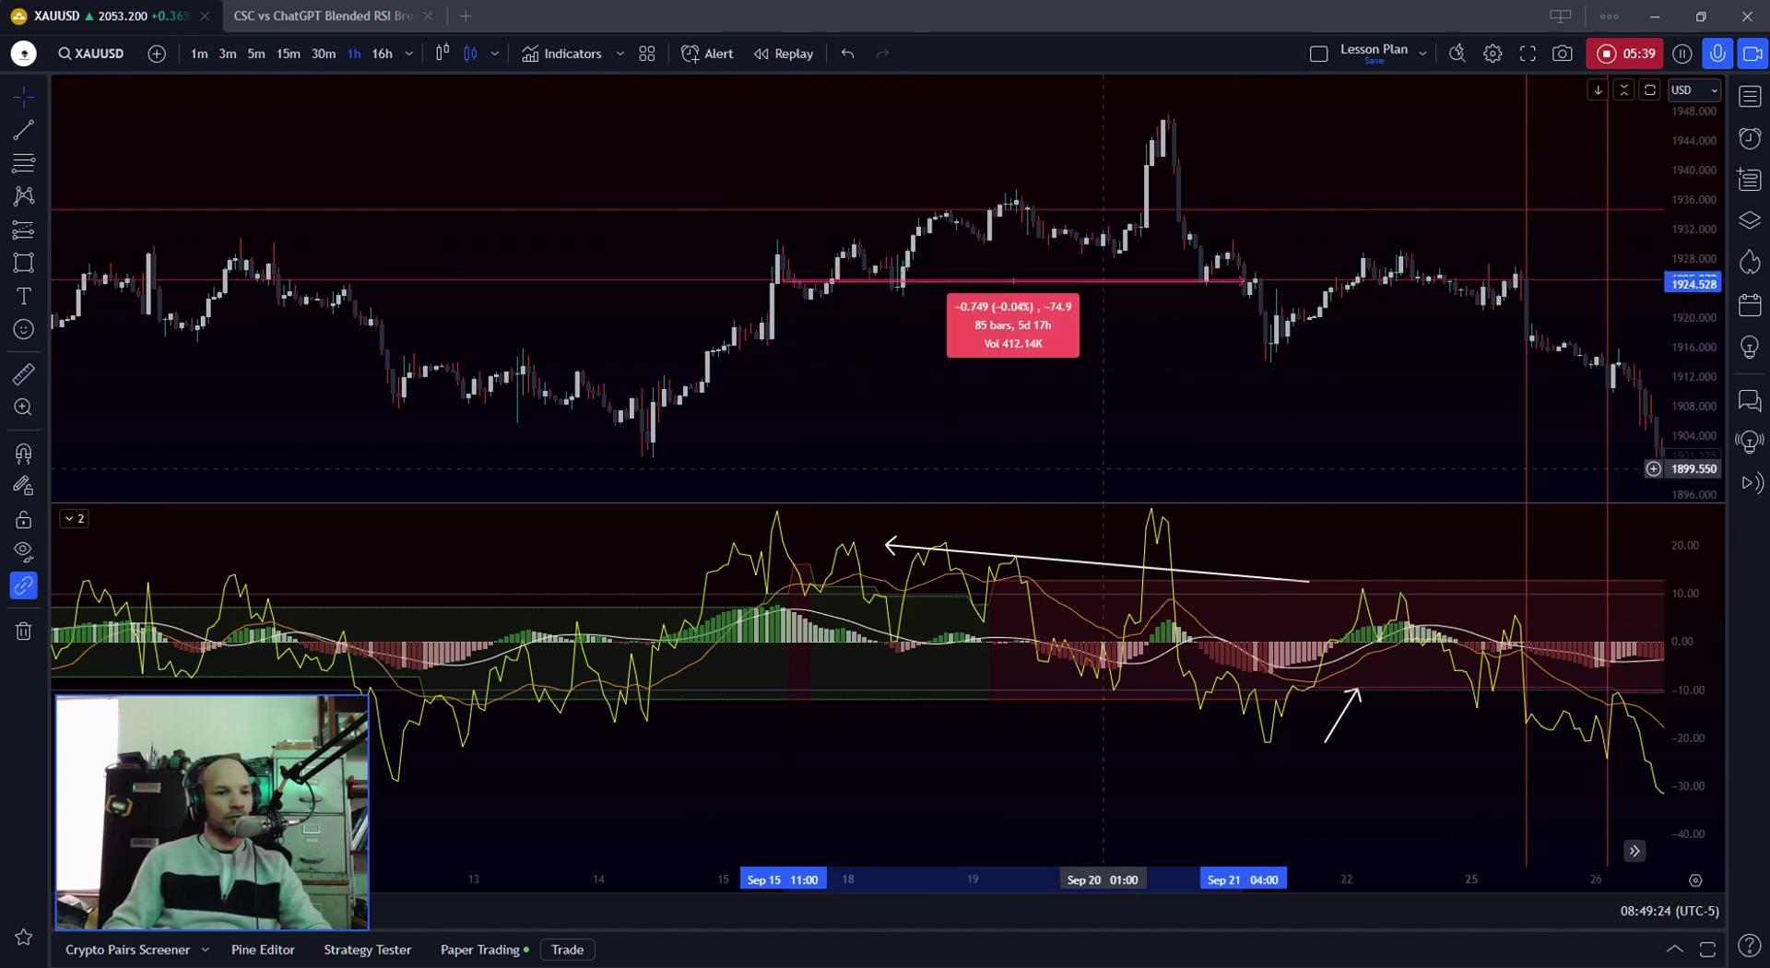
left_click(1104, 468)
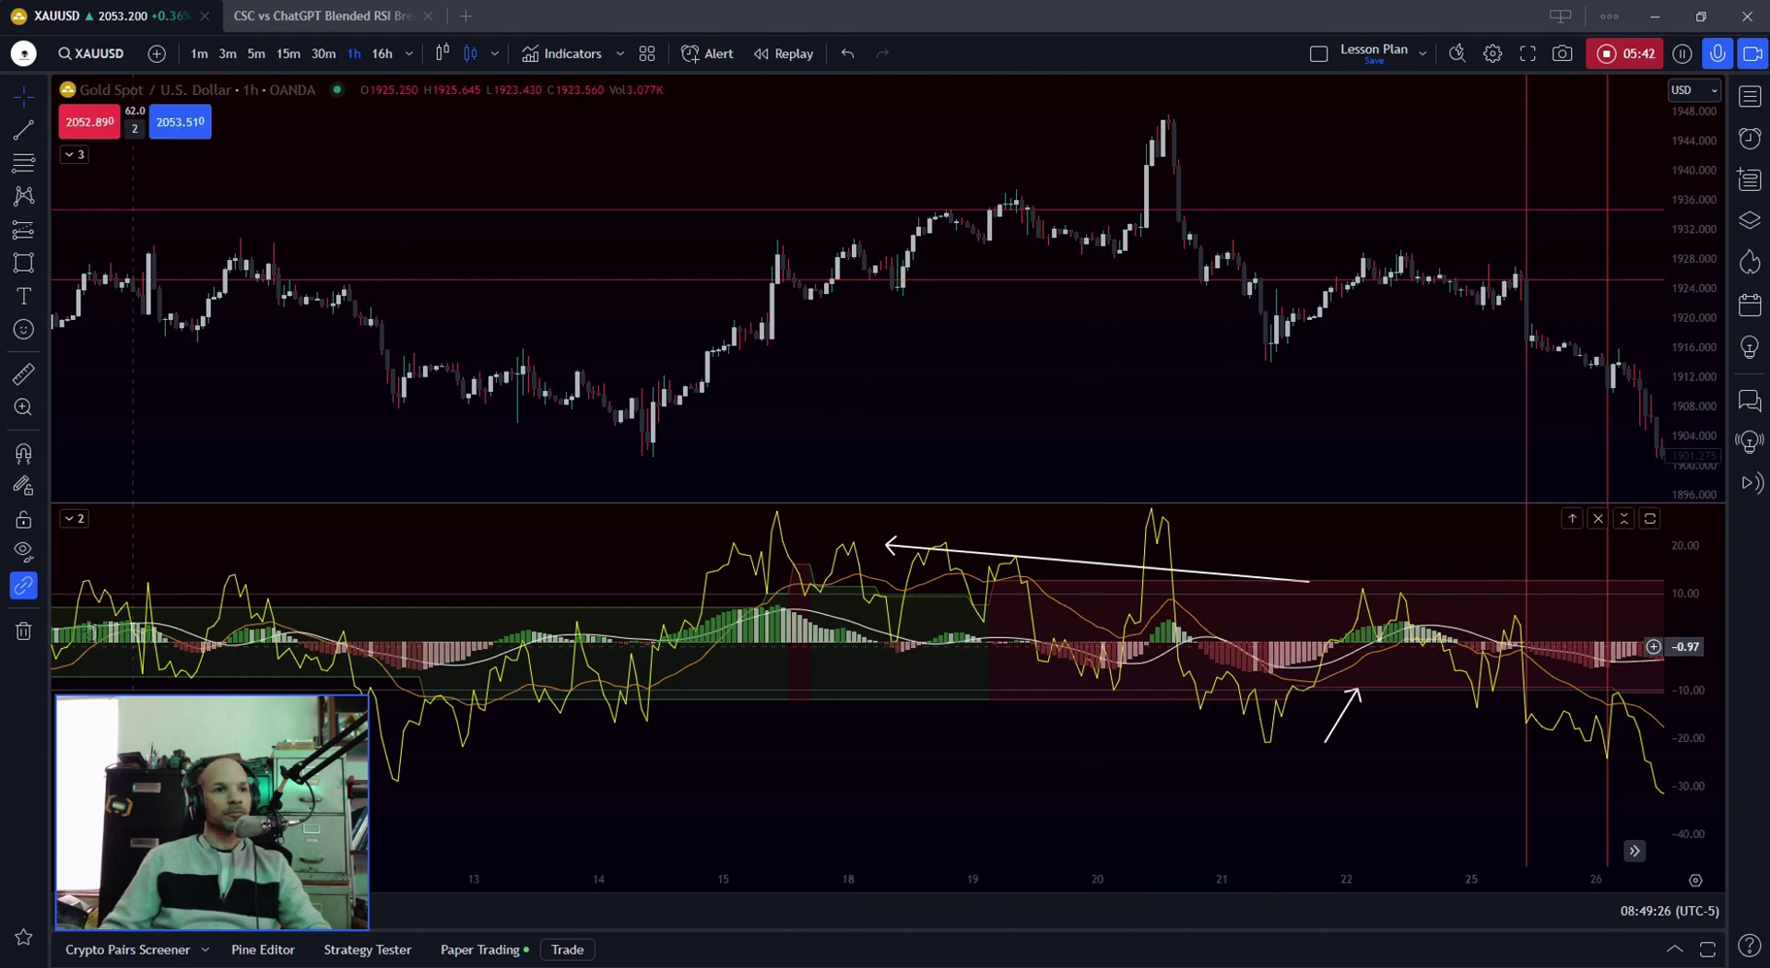
Delete the two horizontal lines from the price chart and both arrows from the indicator pane.
left_click_drag(289, 413, 998, 159)
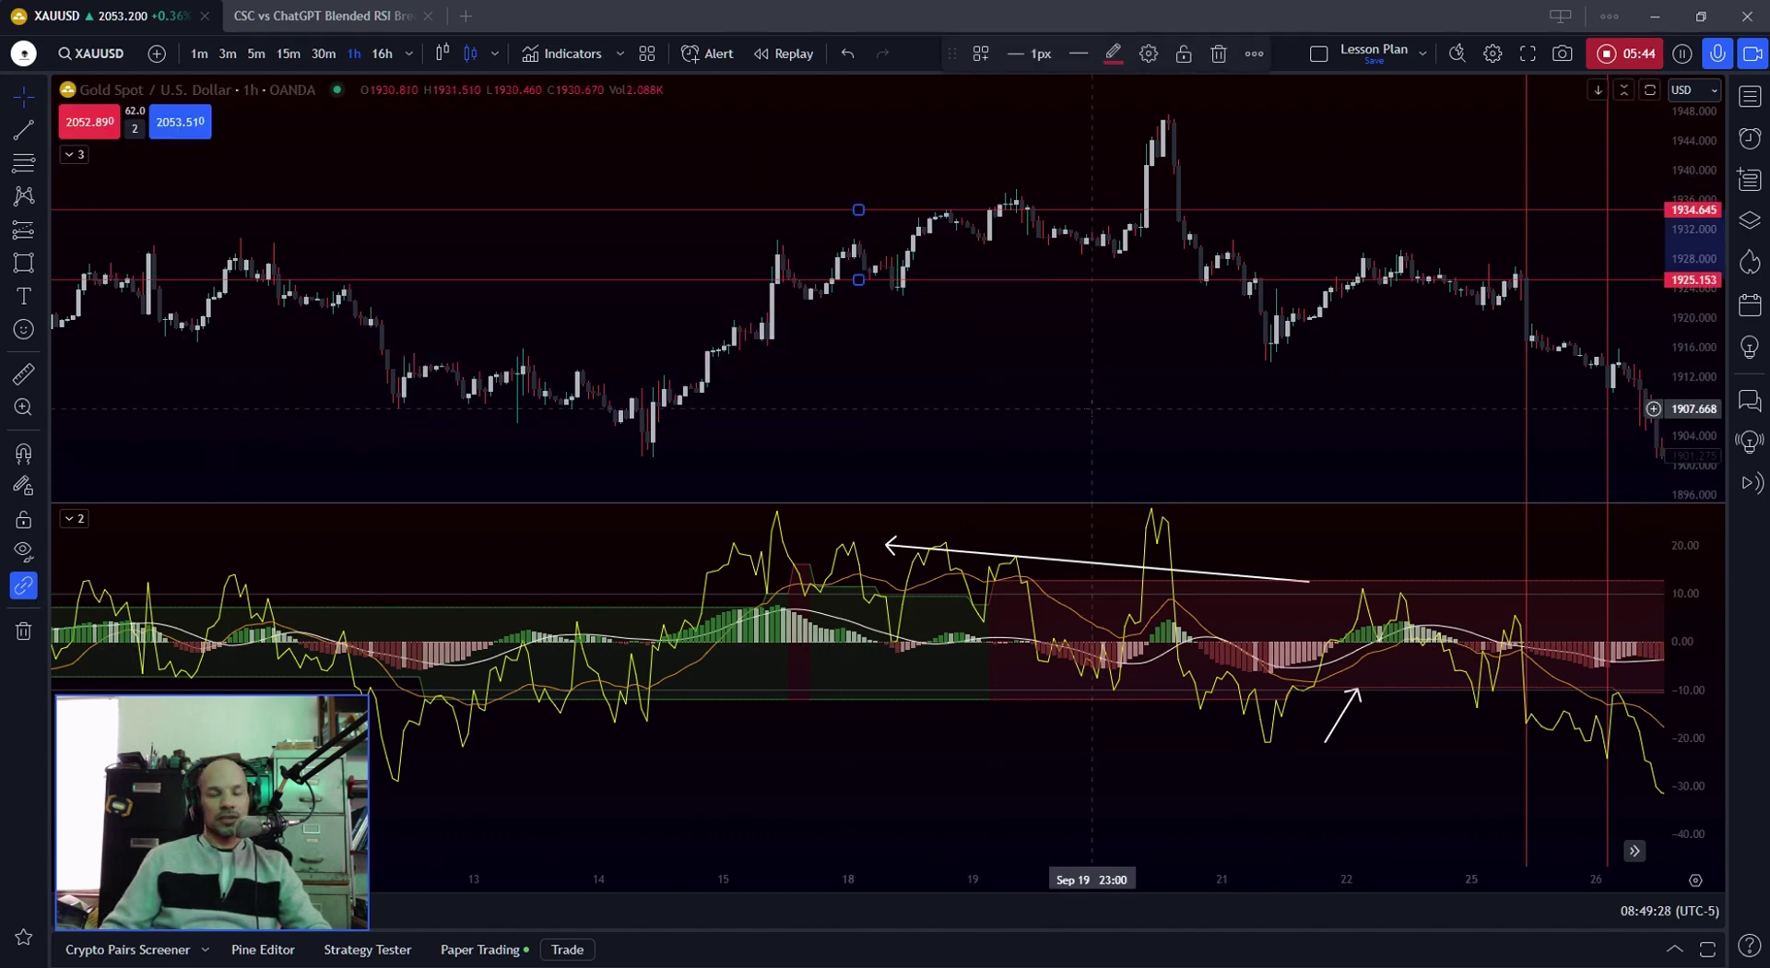
scroll(613, 588, "left", 3)
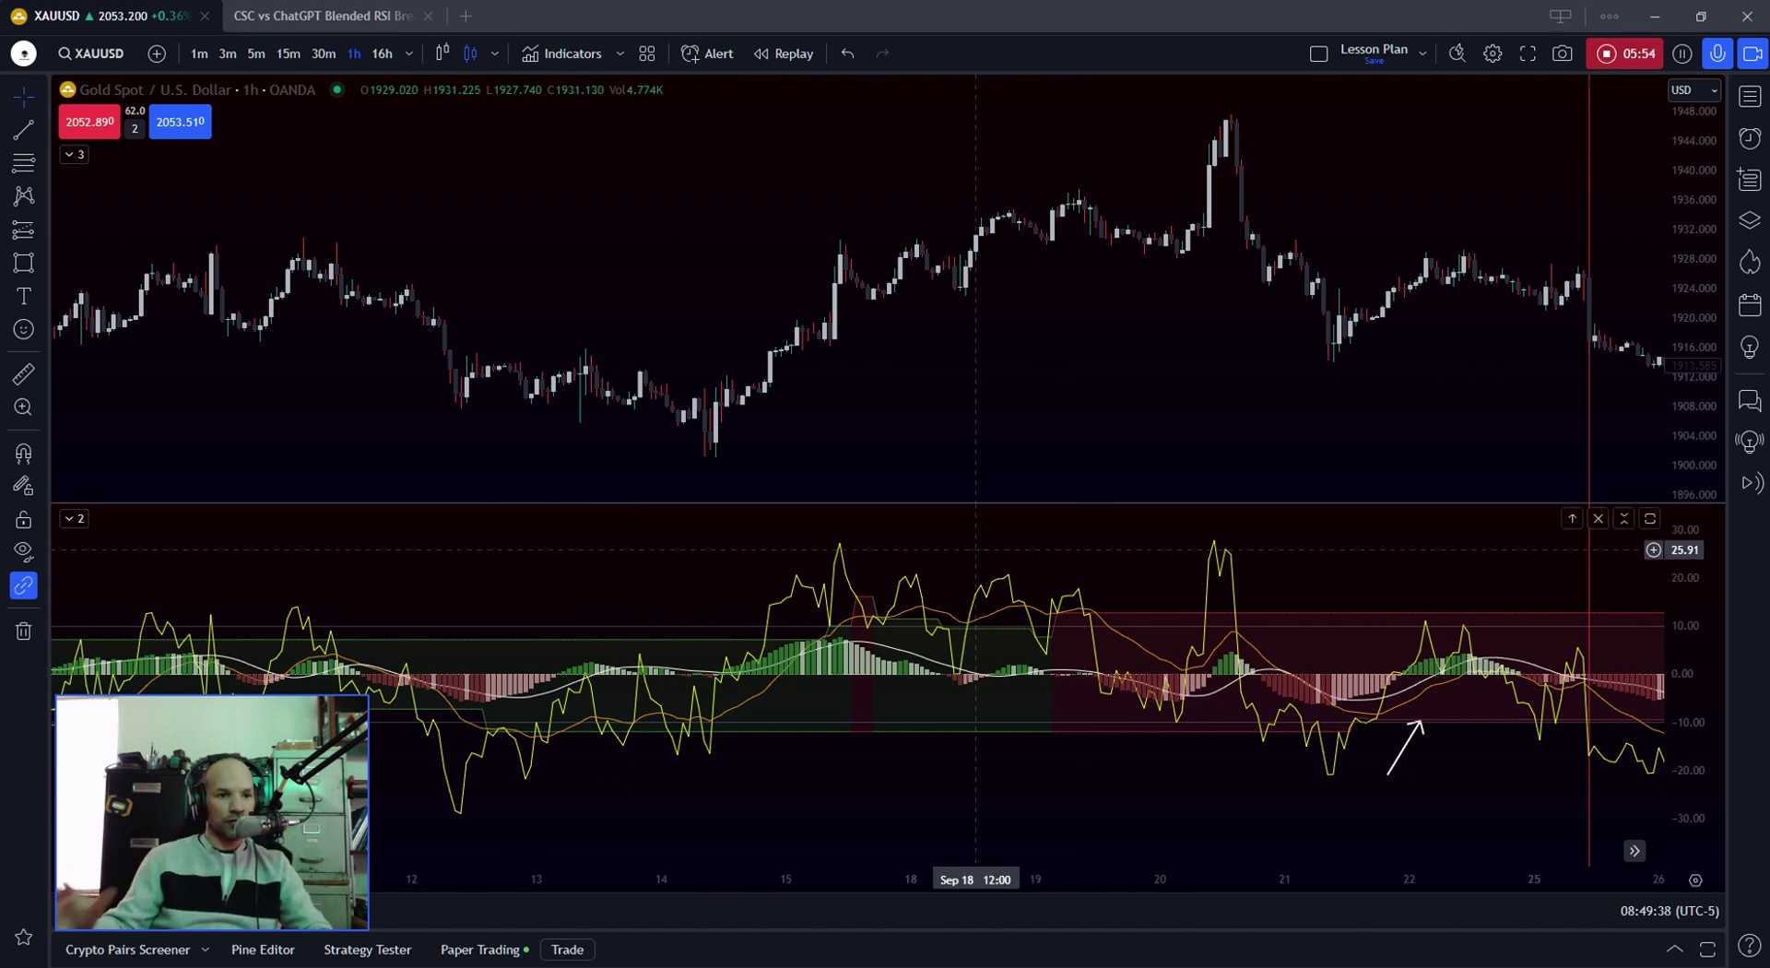
scroll(682, 761, "left", 3)
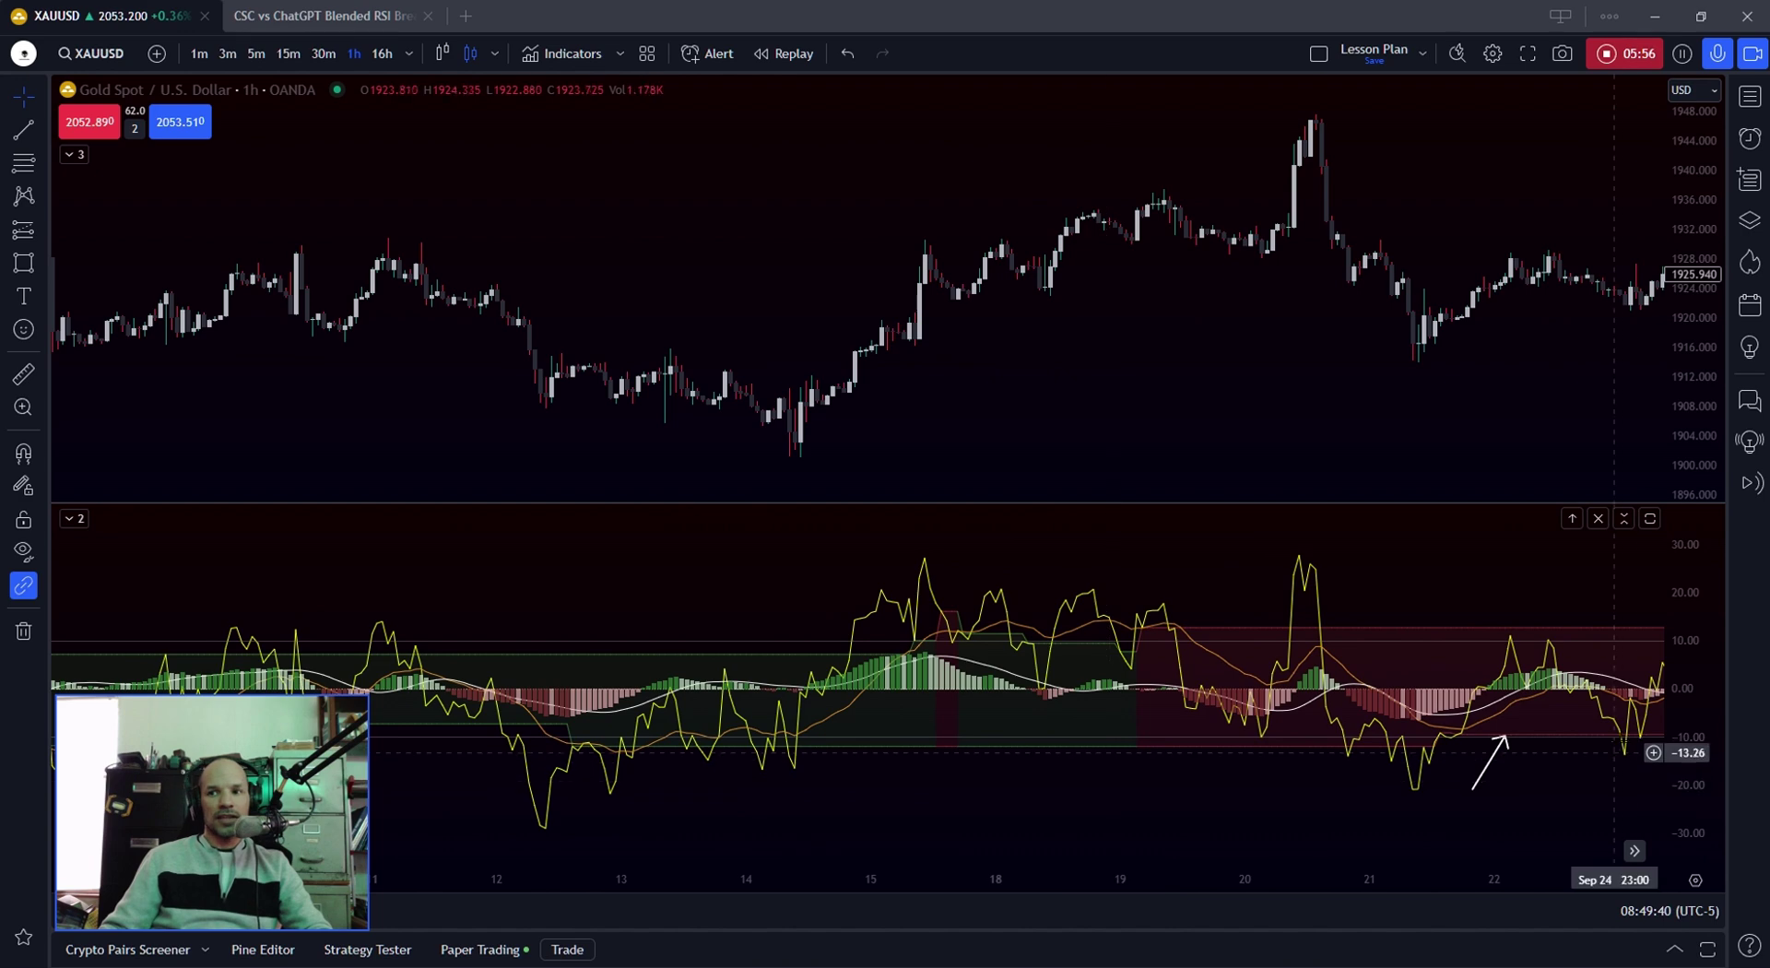
left_click(1506, 793)
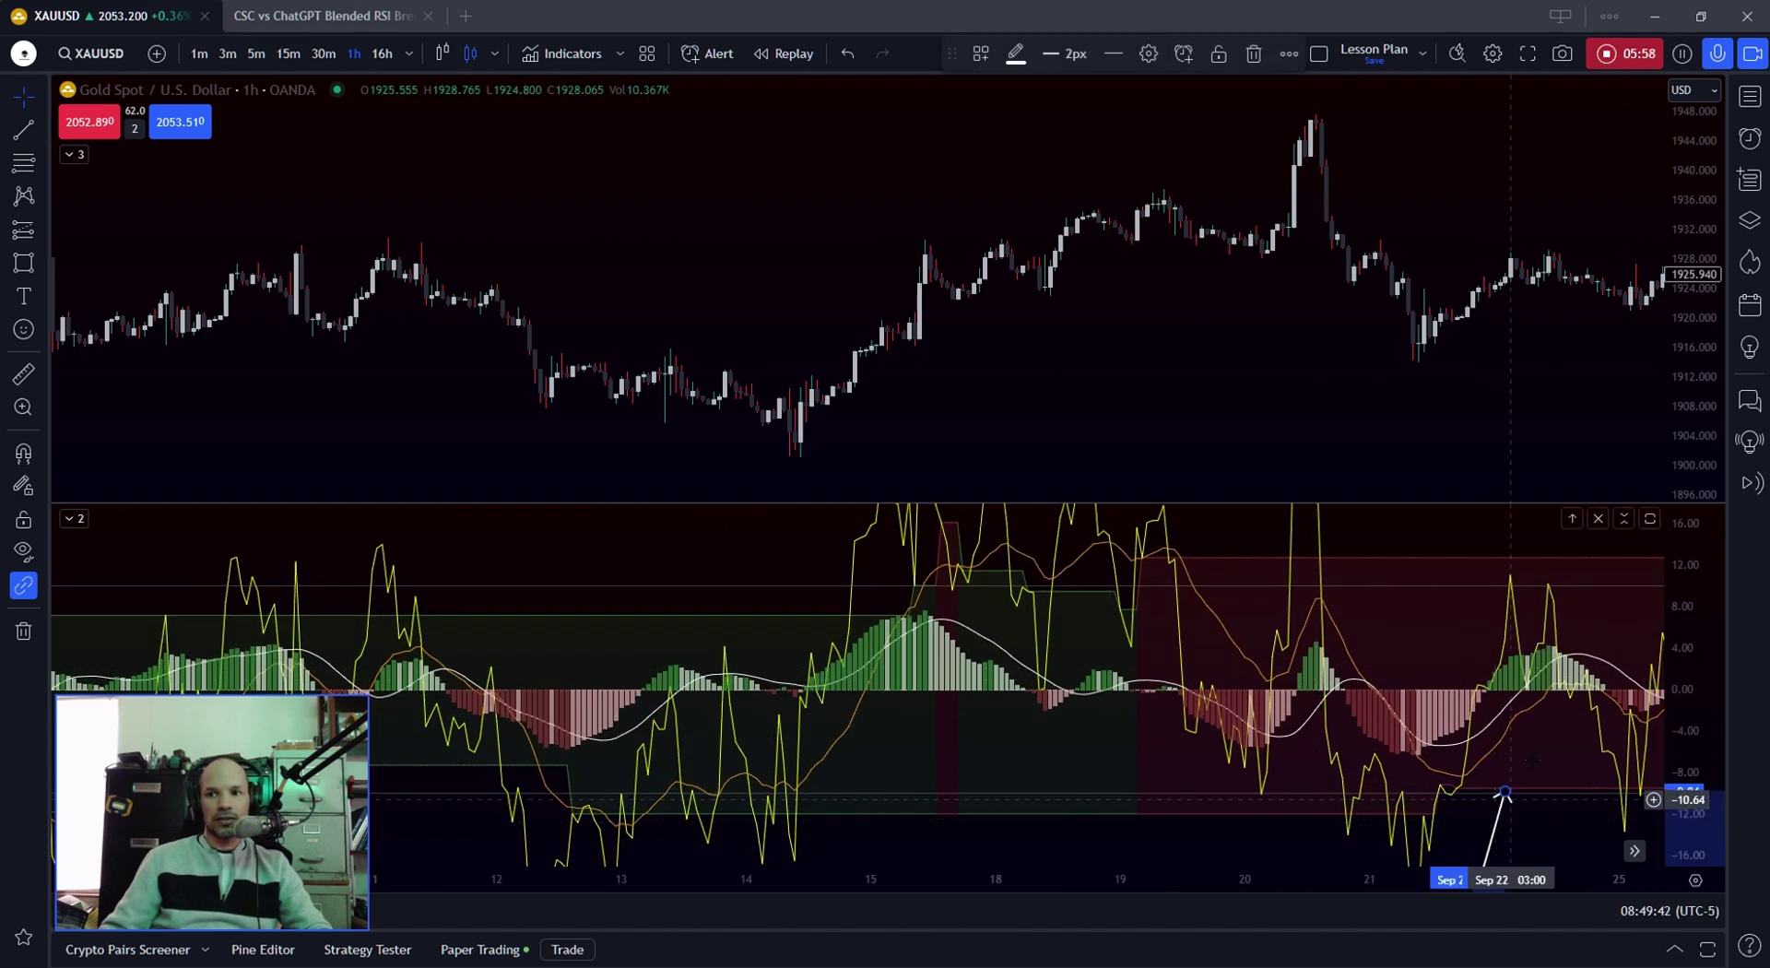
left_click(1253, 53)
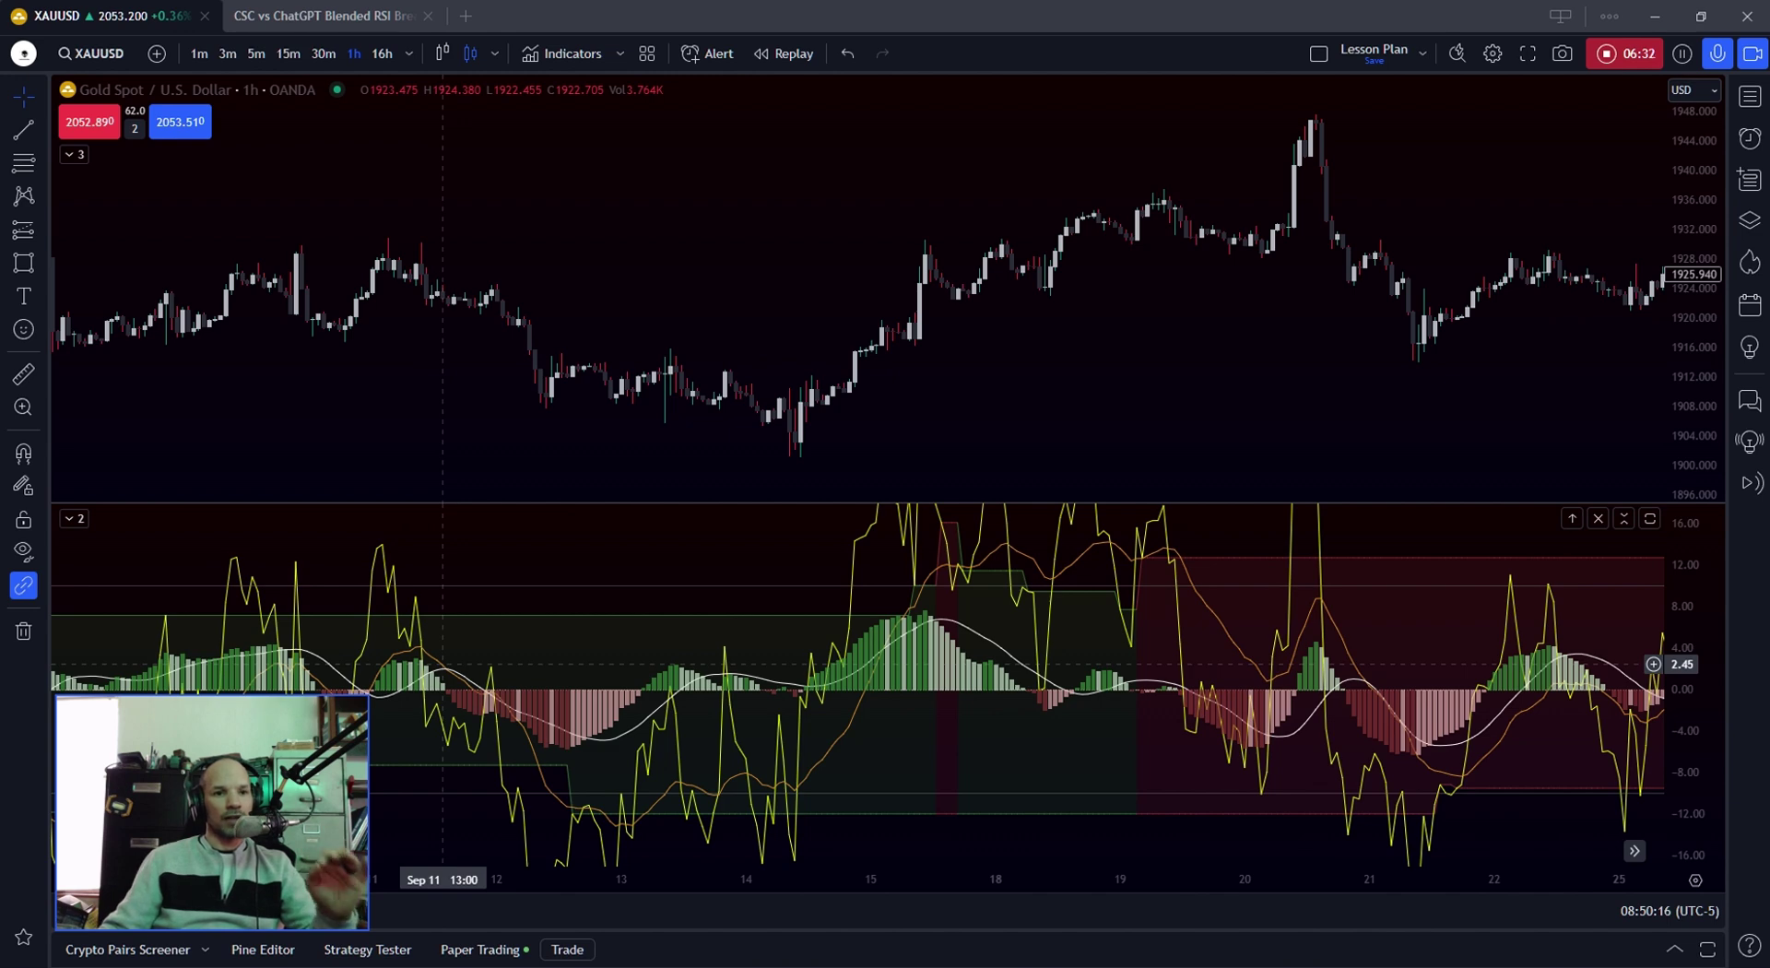
Draw a vertical arrow from about 1896.9 up to the early Sep 12 candles and place a horizontal line at about 1920 at its tip.
left_click(23, 129)
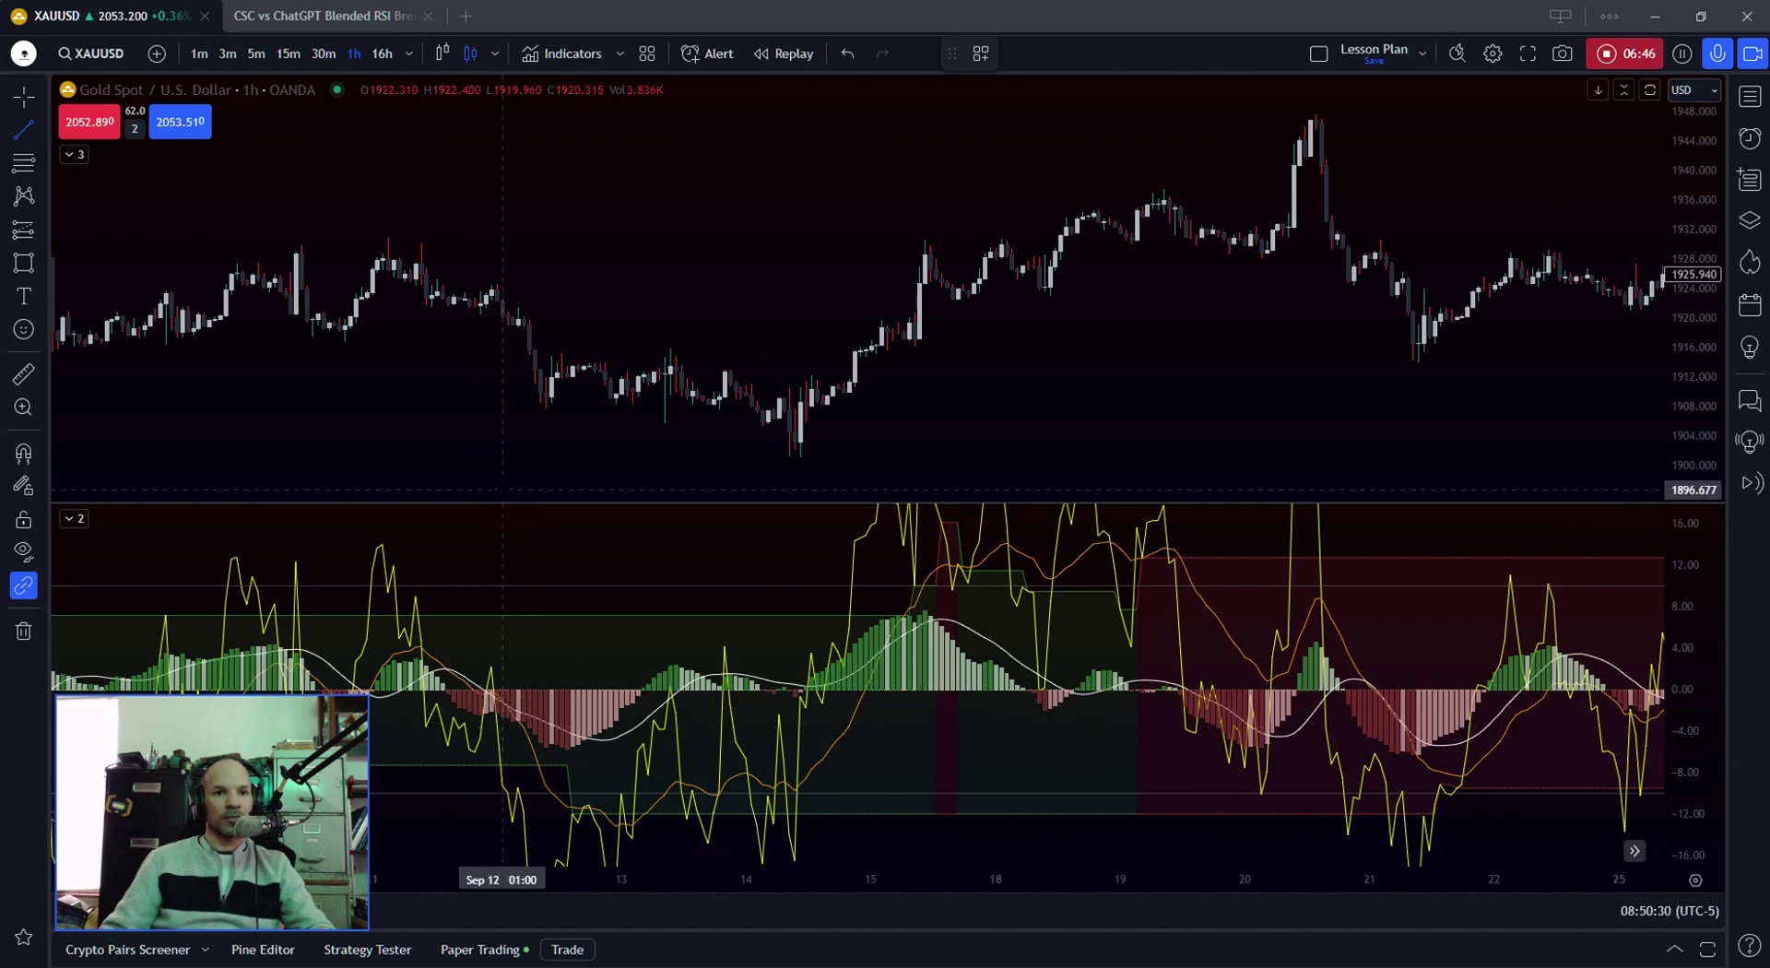
left_click_drag(502, 485, 501, 318)
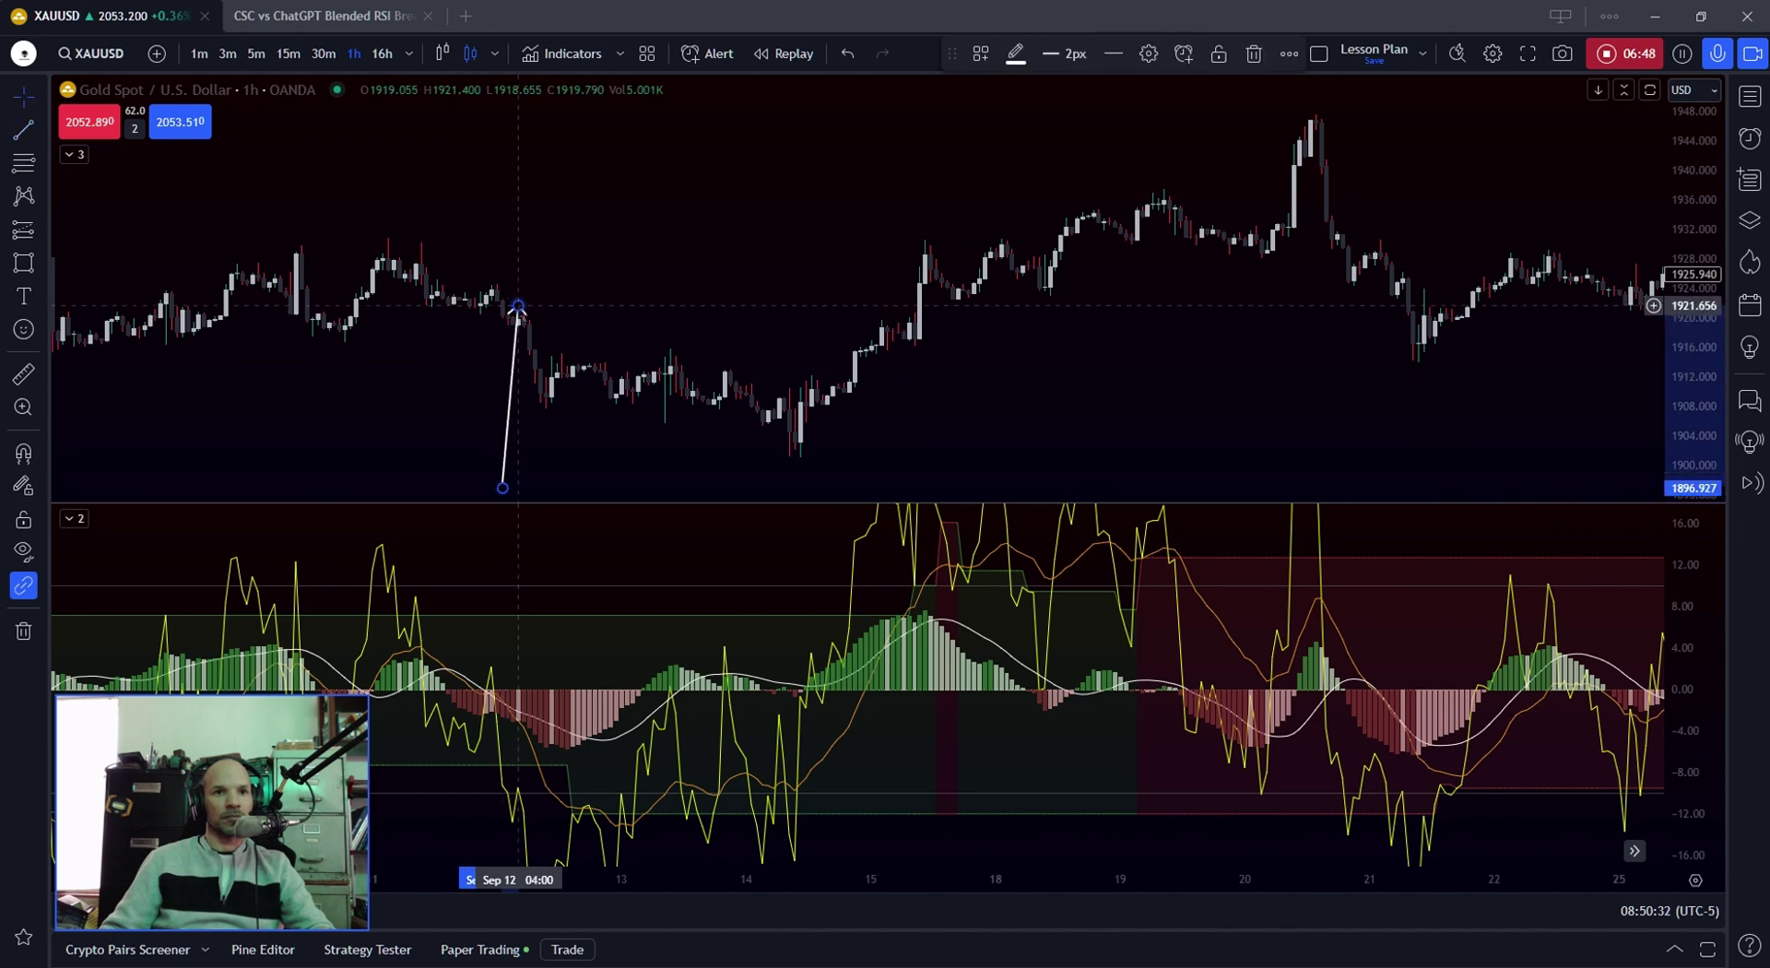
left_click(437, 325)
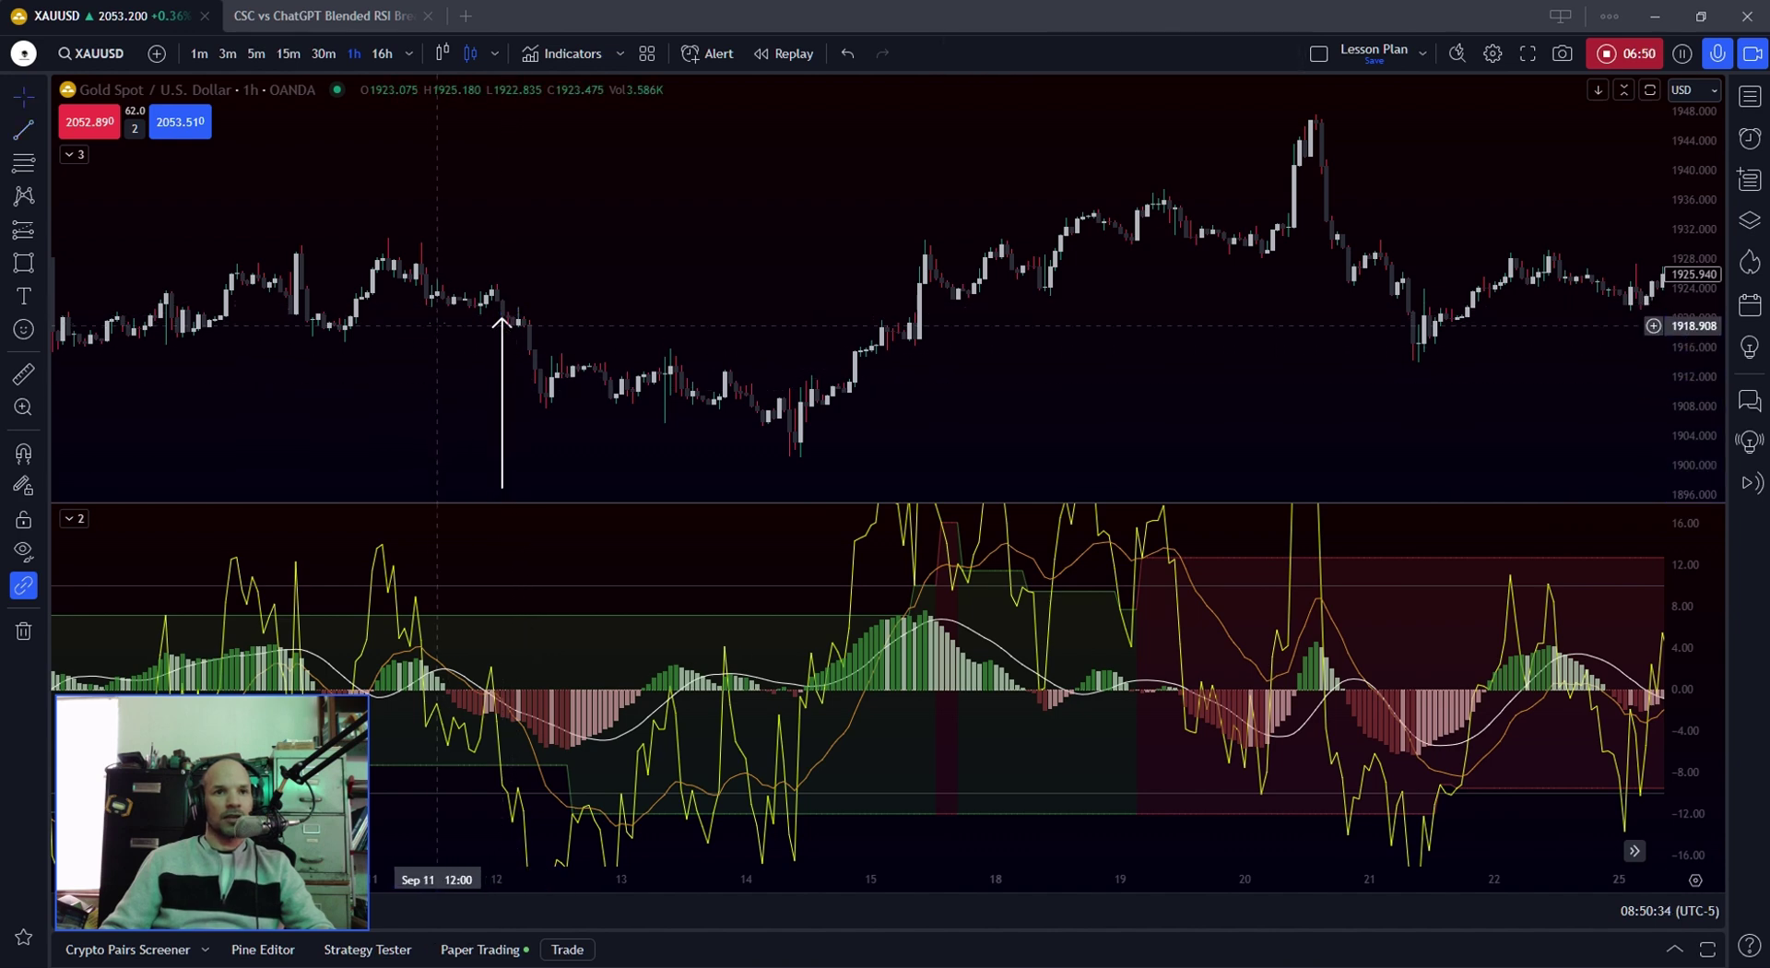
key("alt+h")
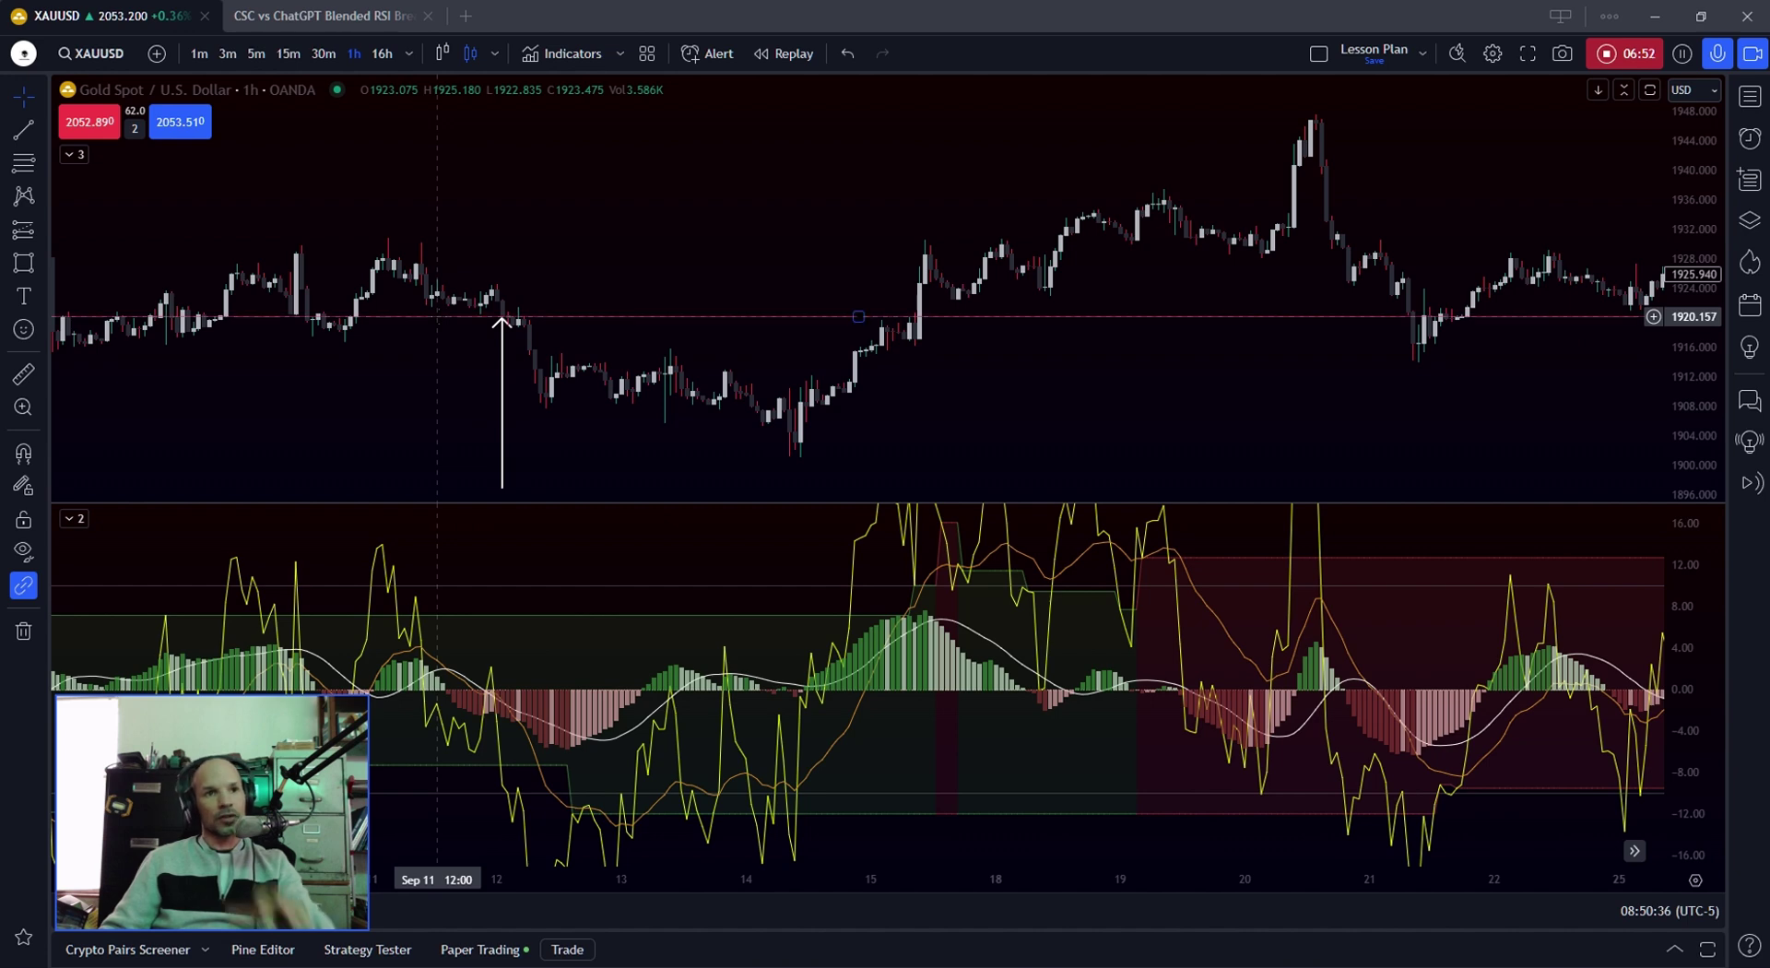
Draw a right-extended rectangle from Sep 12 00:00 between 1924.528 and 1920.781, and move the horizontal line onto its lower edge.
left_click(23, 263)
mouse_move(498, 286)
left_mouse_down()
mouse_move(530, 313)
mouse_move(522, 299)
mouse_move(1360, 298)
left_mouse_up()
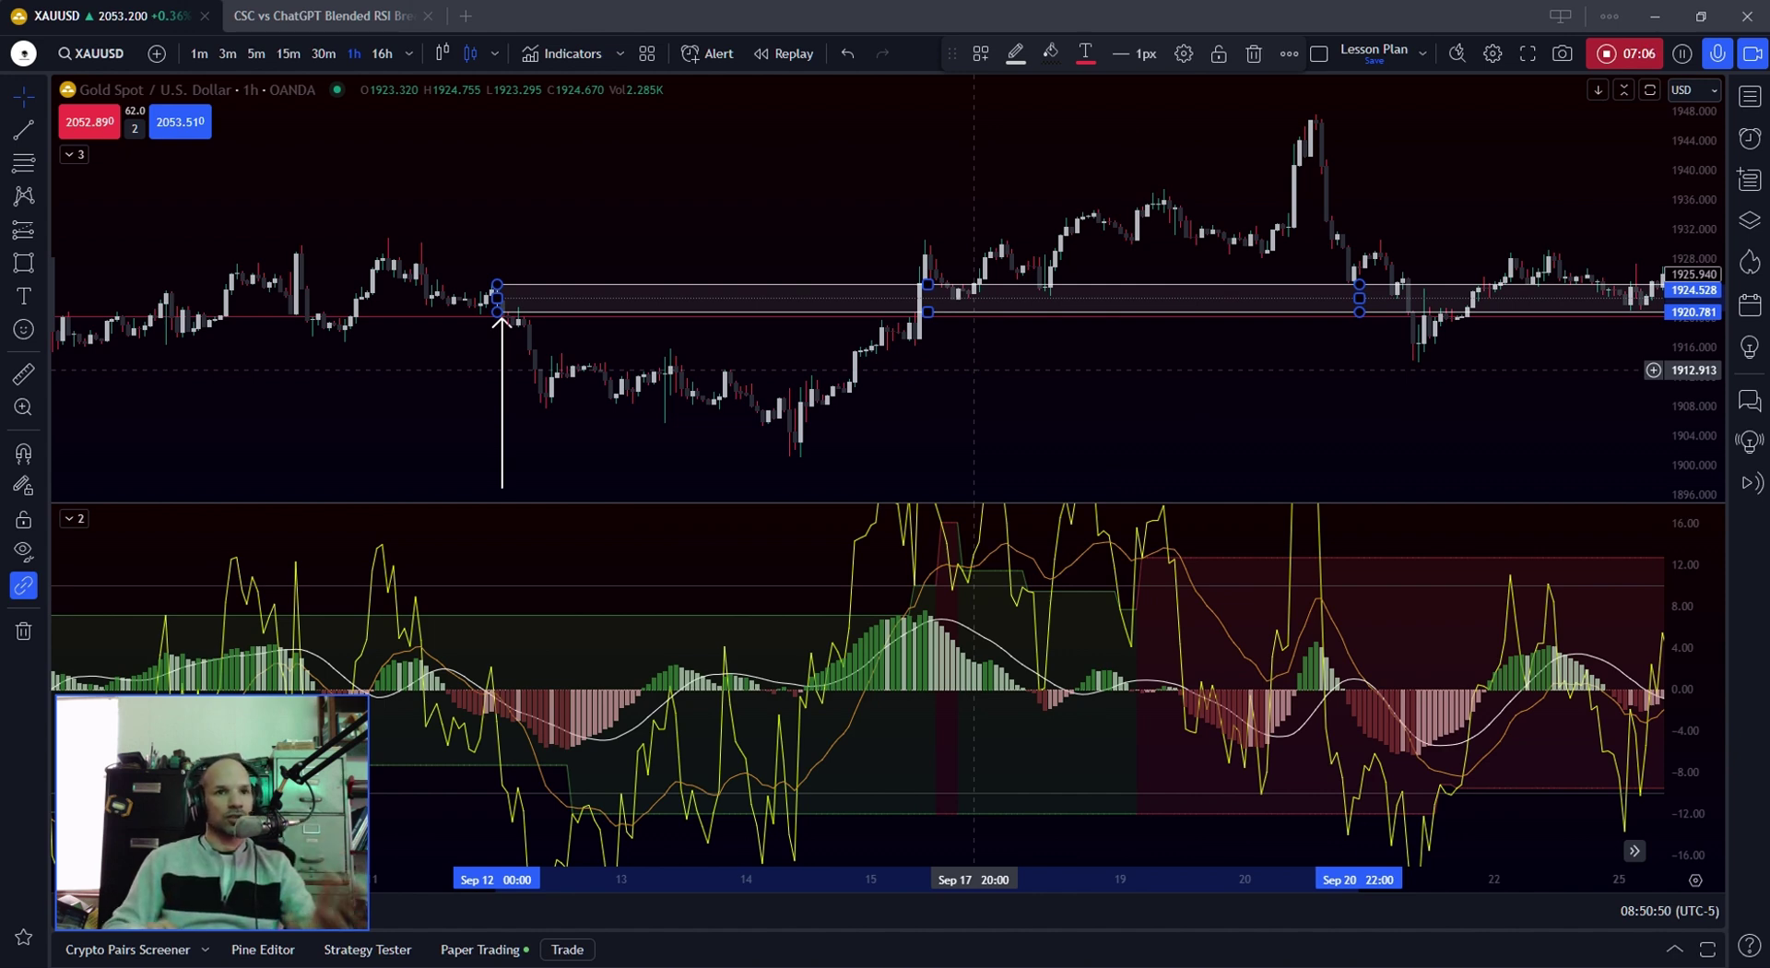
left_click(459, 348)
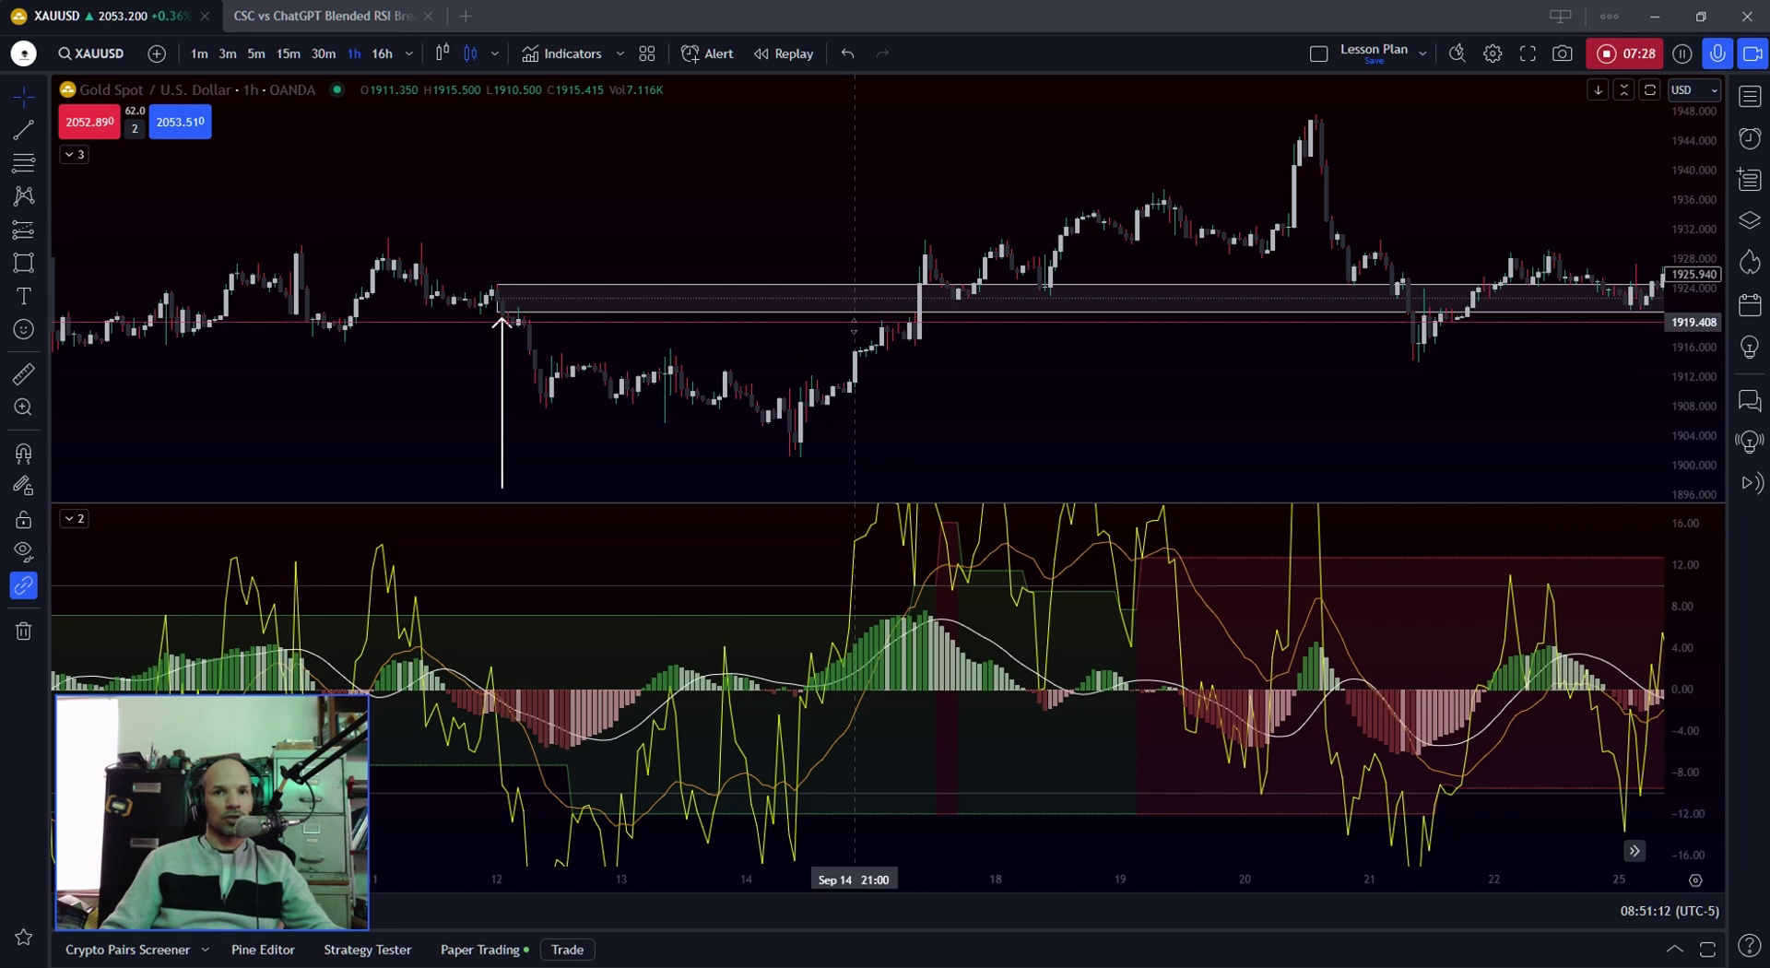
left_click(858, 314)
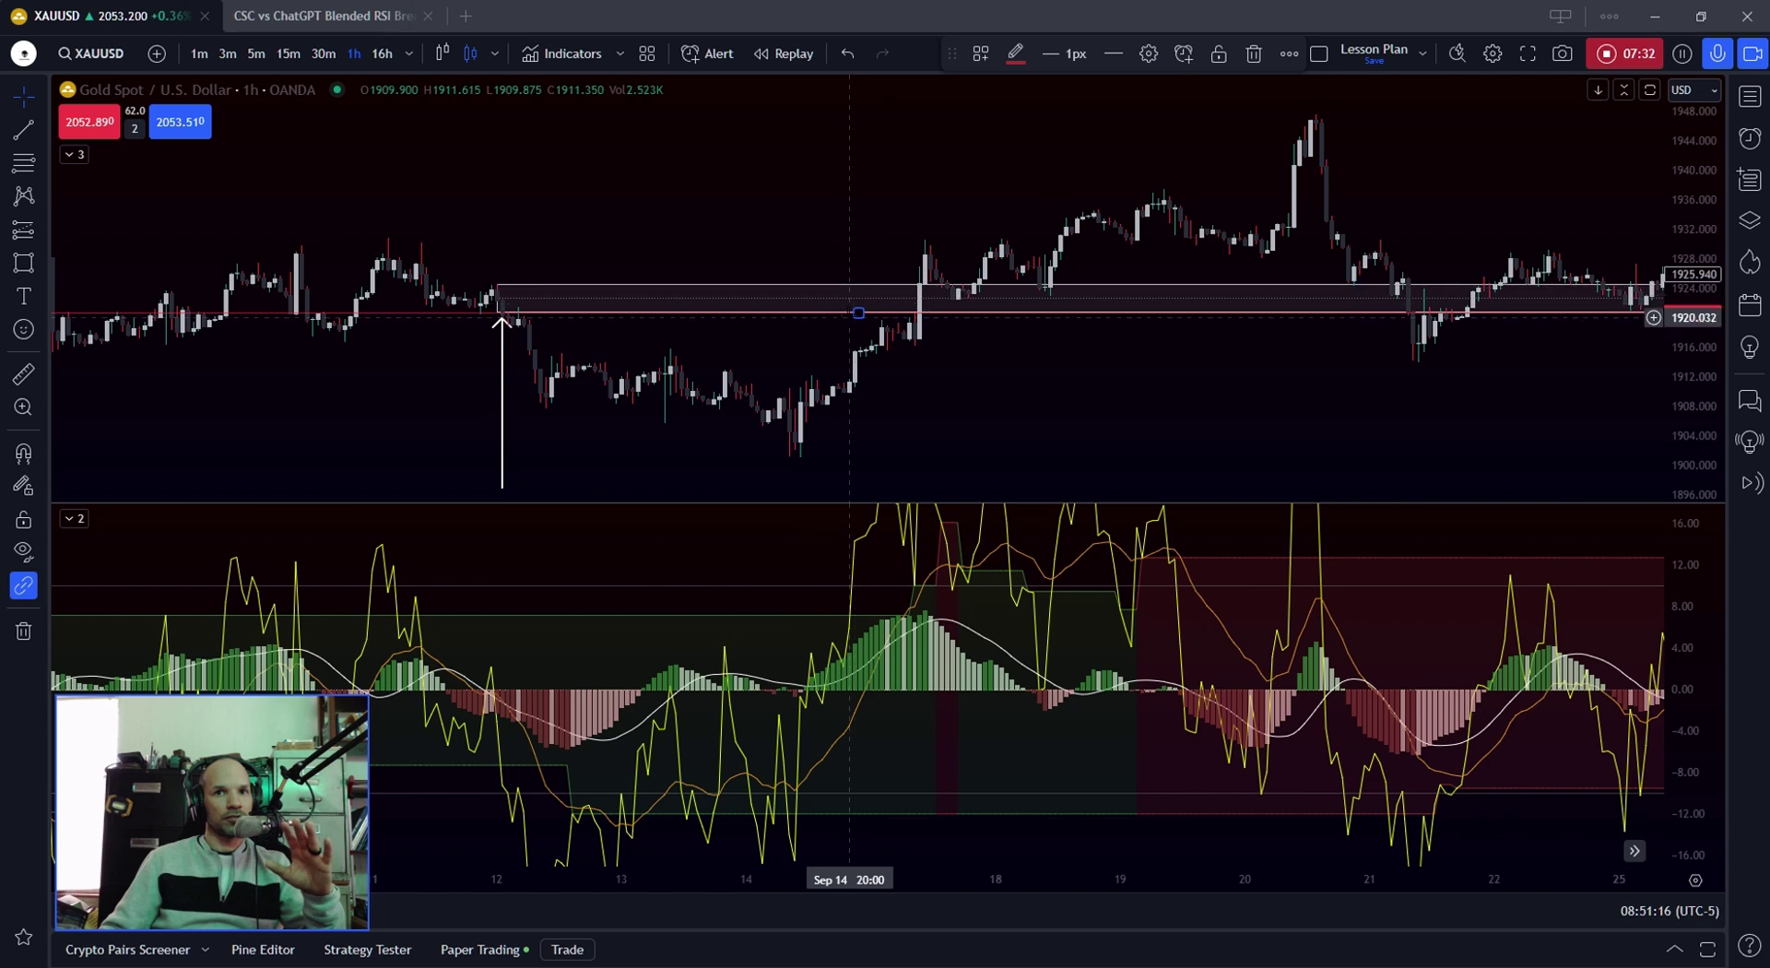
left_click_drag(860, 319, 841, 338)
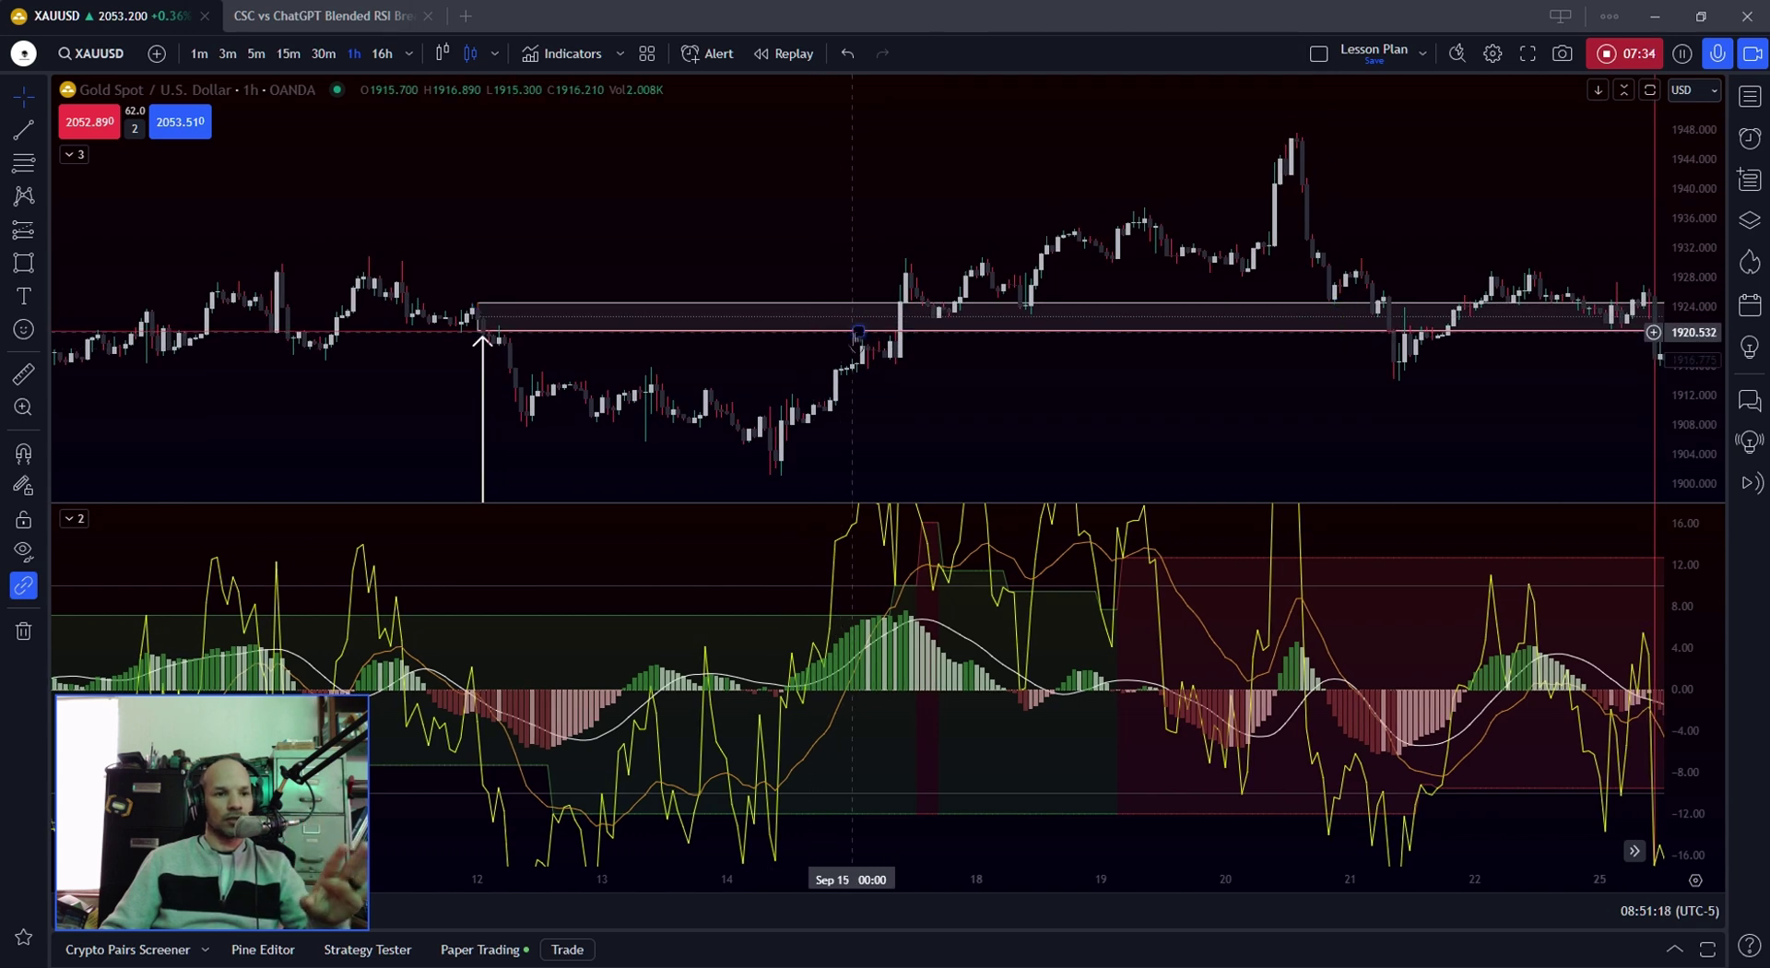
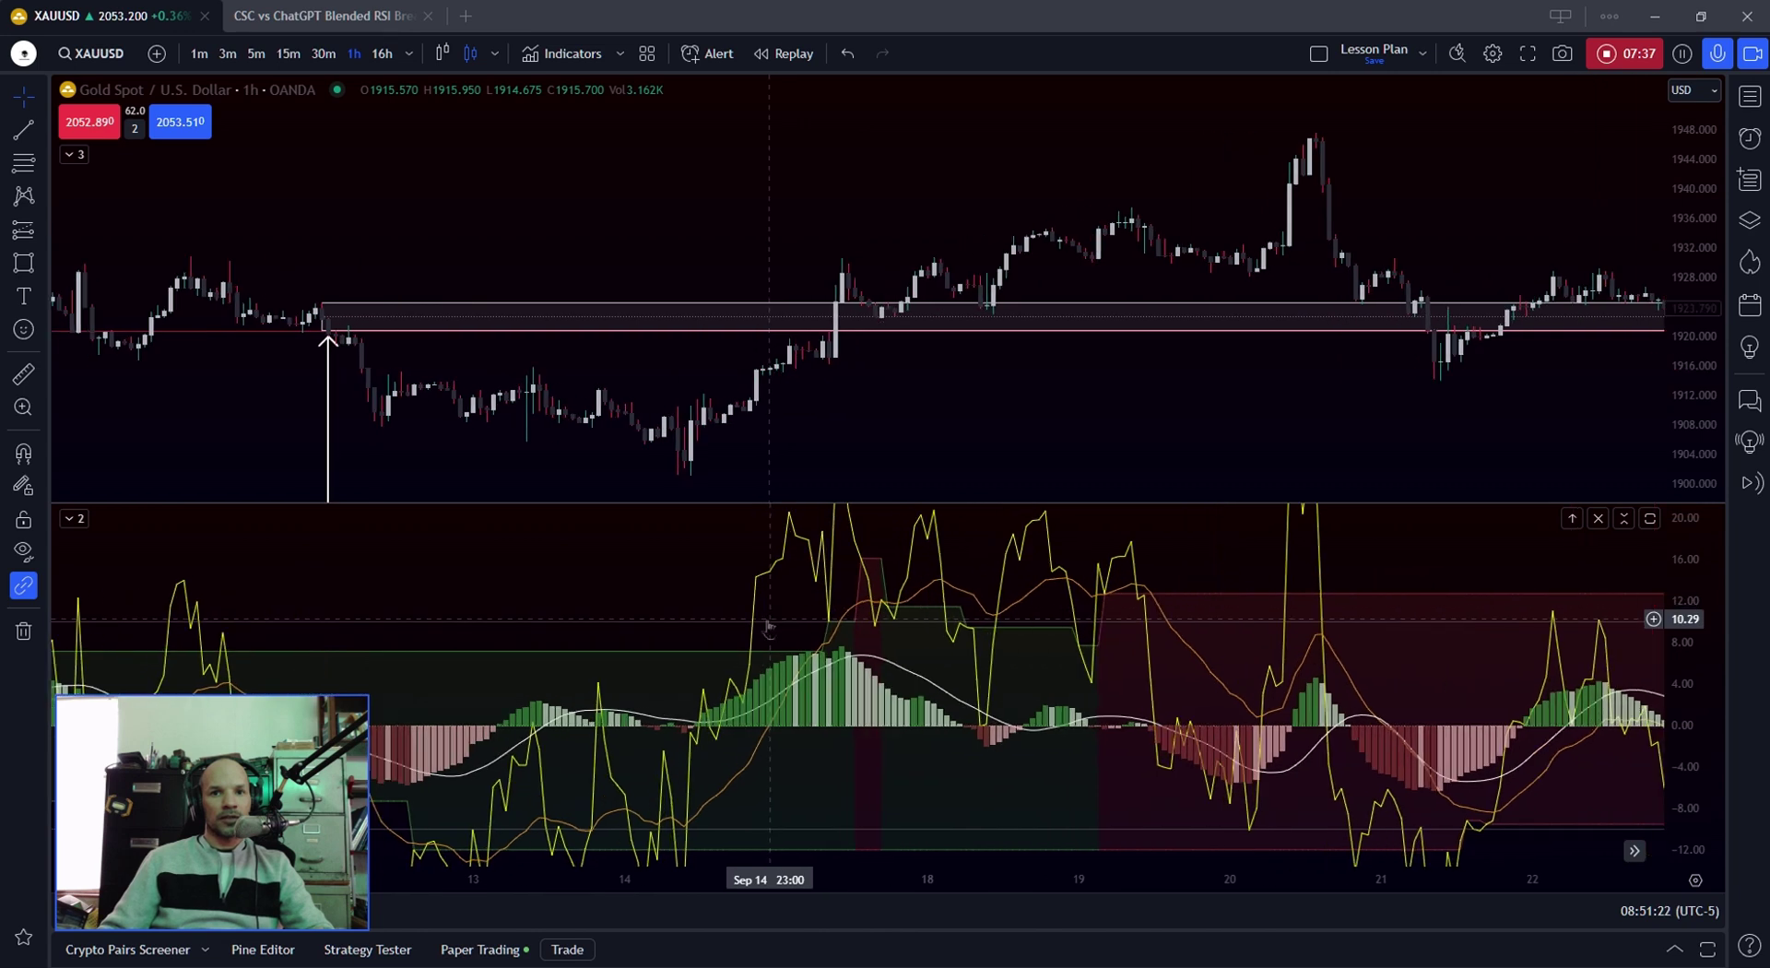
Draw a short arrow along the rectangle's upper edge from the Sep 17 18:00 candle's high to the Sep 17 20:00 candle.
left_click_drag(777, 600, 723, 645)
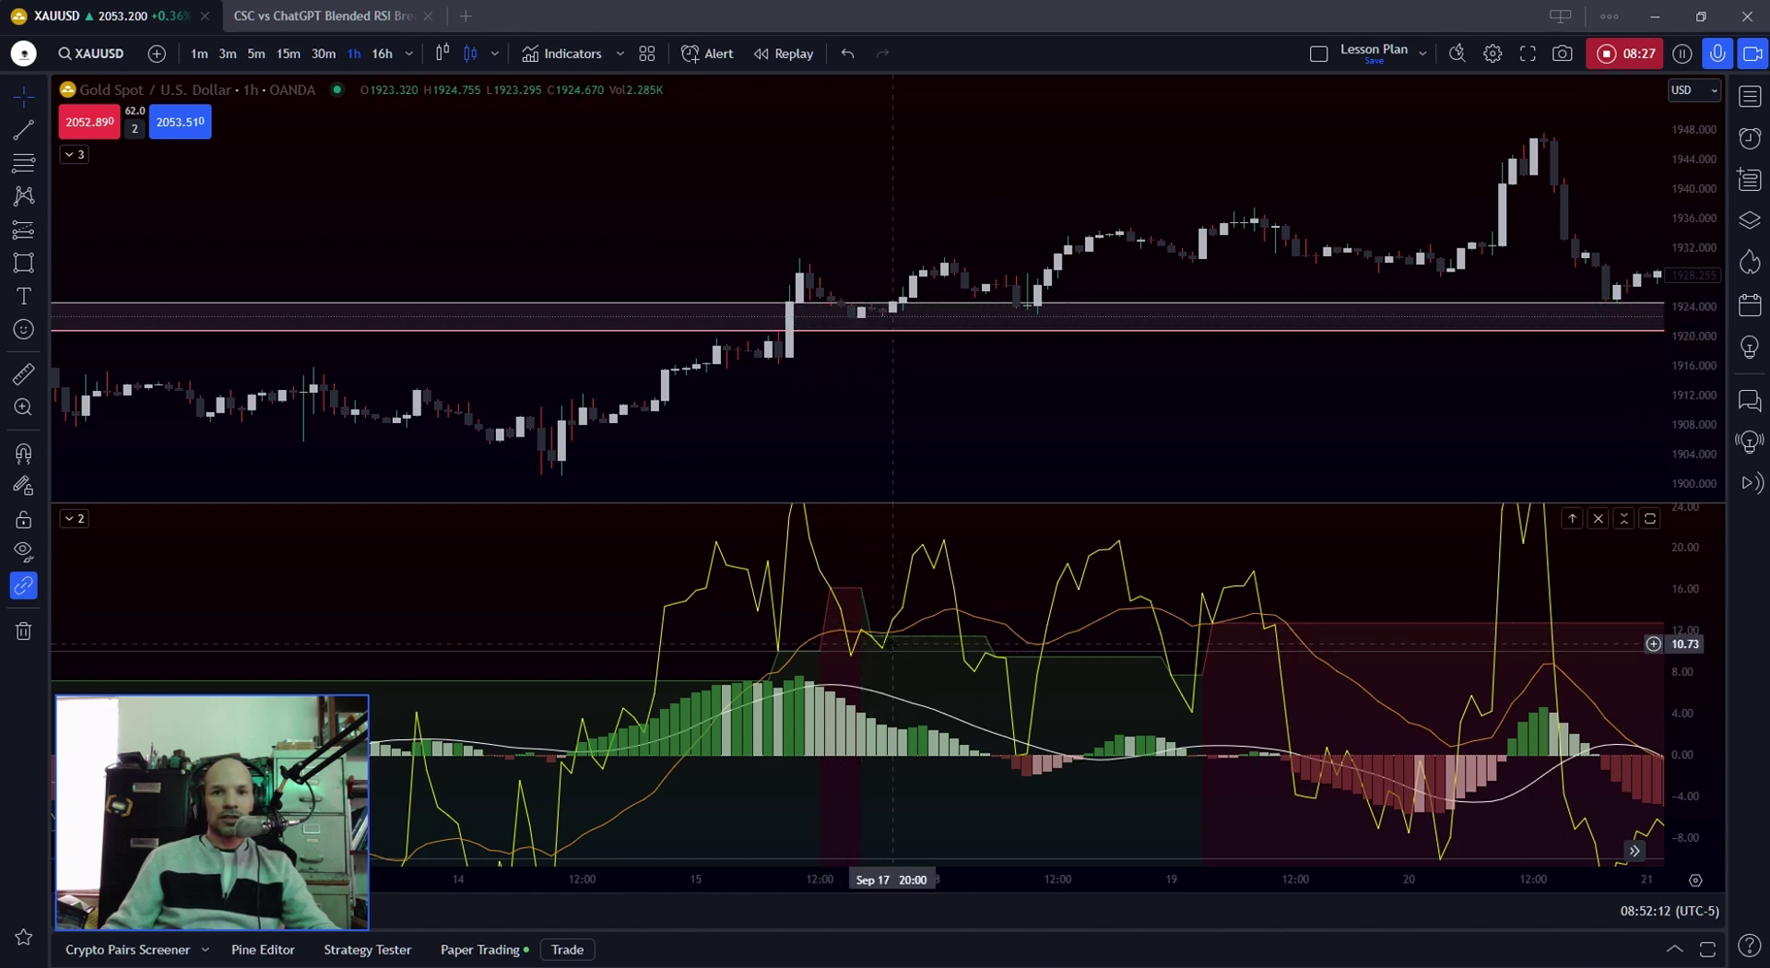
scroll(892, 645, "up", 2)
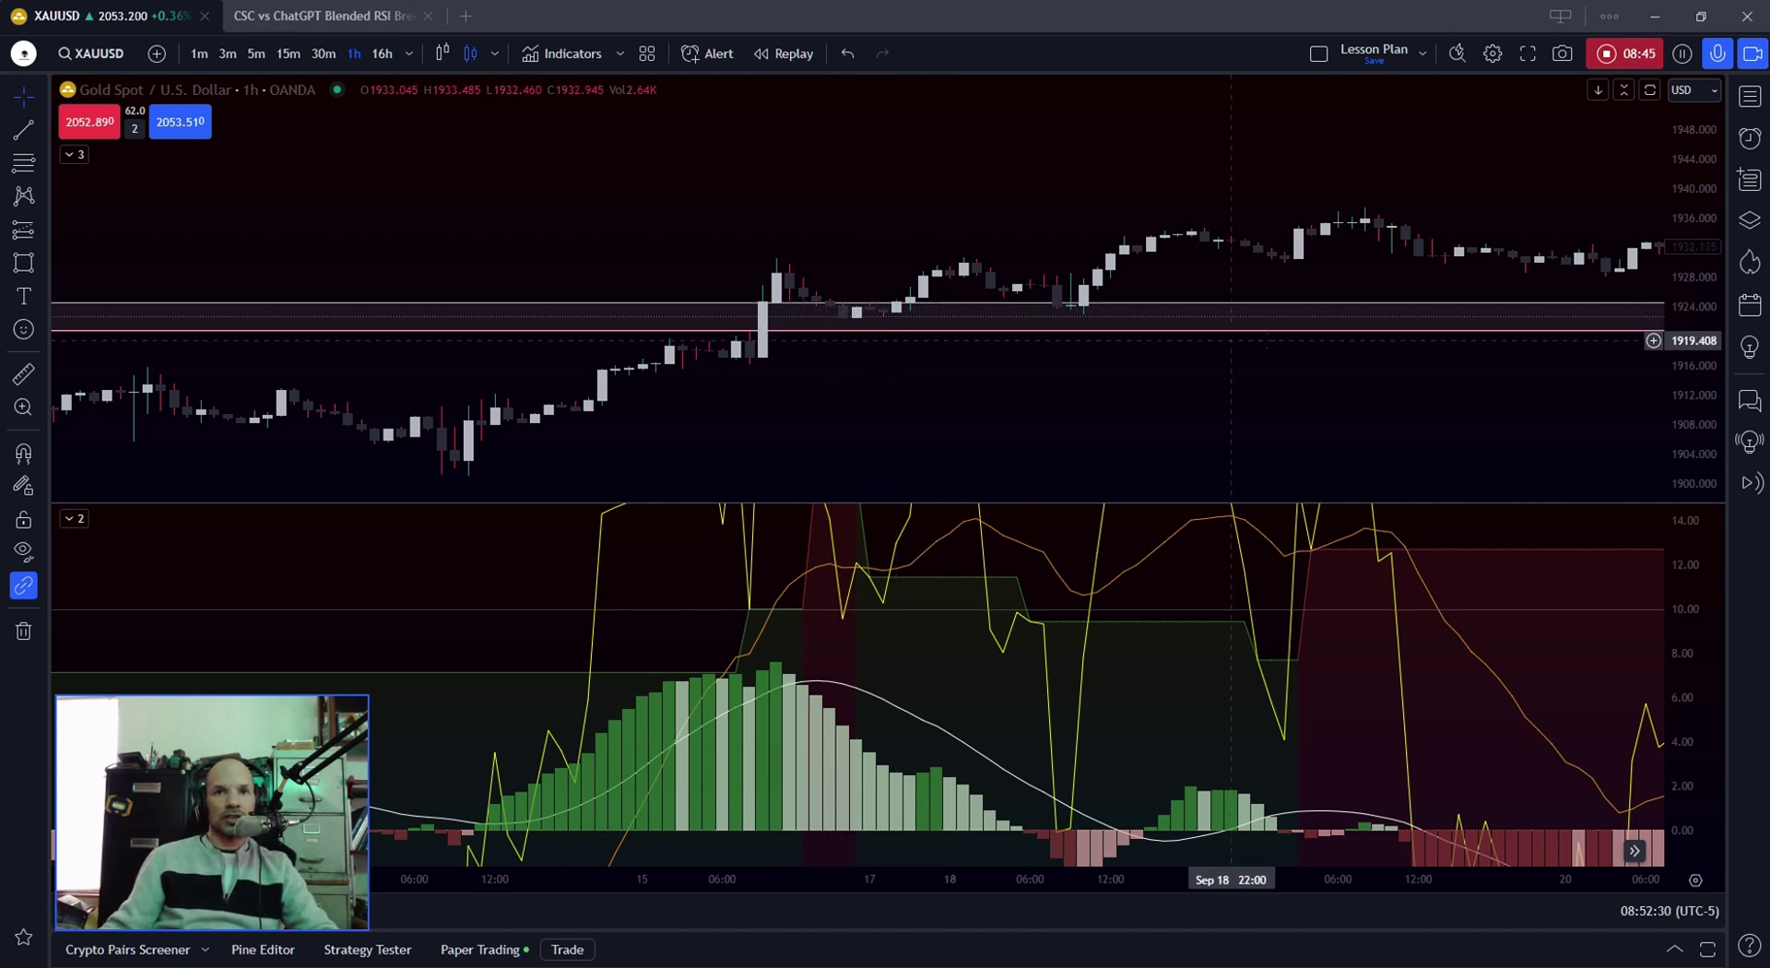
left_click_drag(1698, 341, 1698, 434)
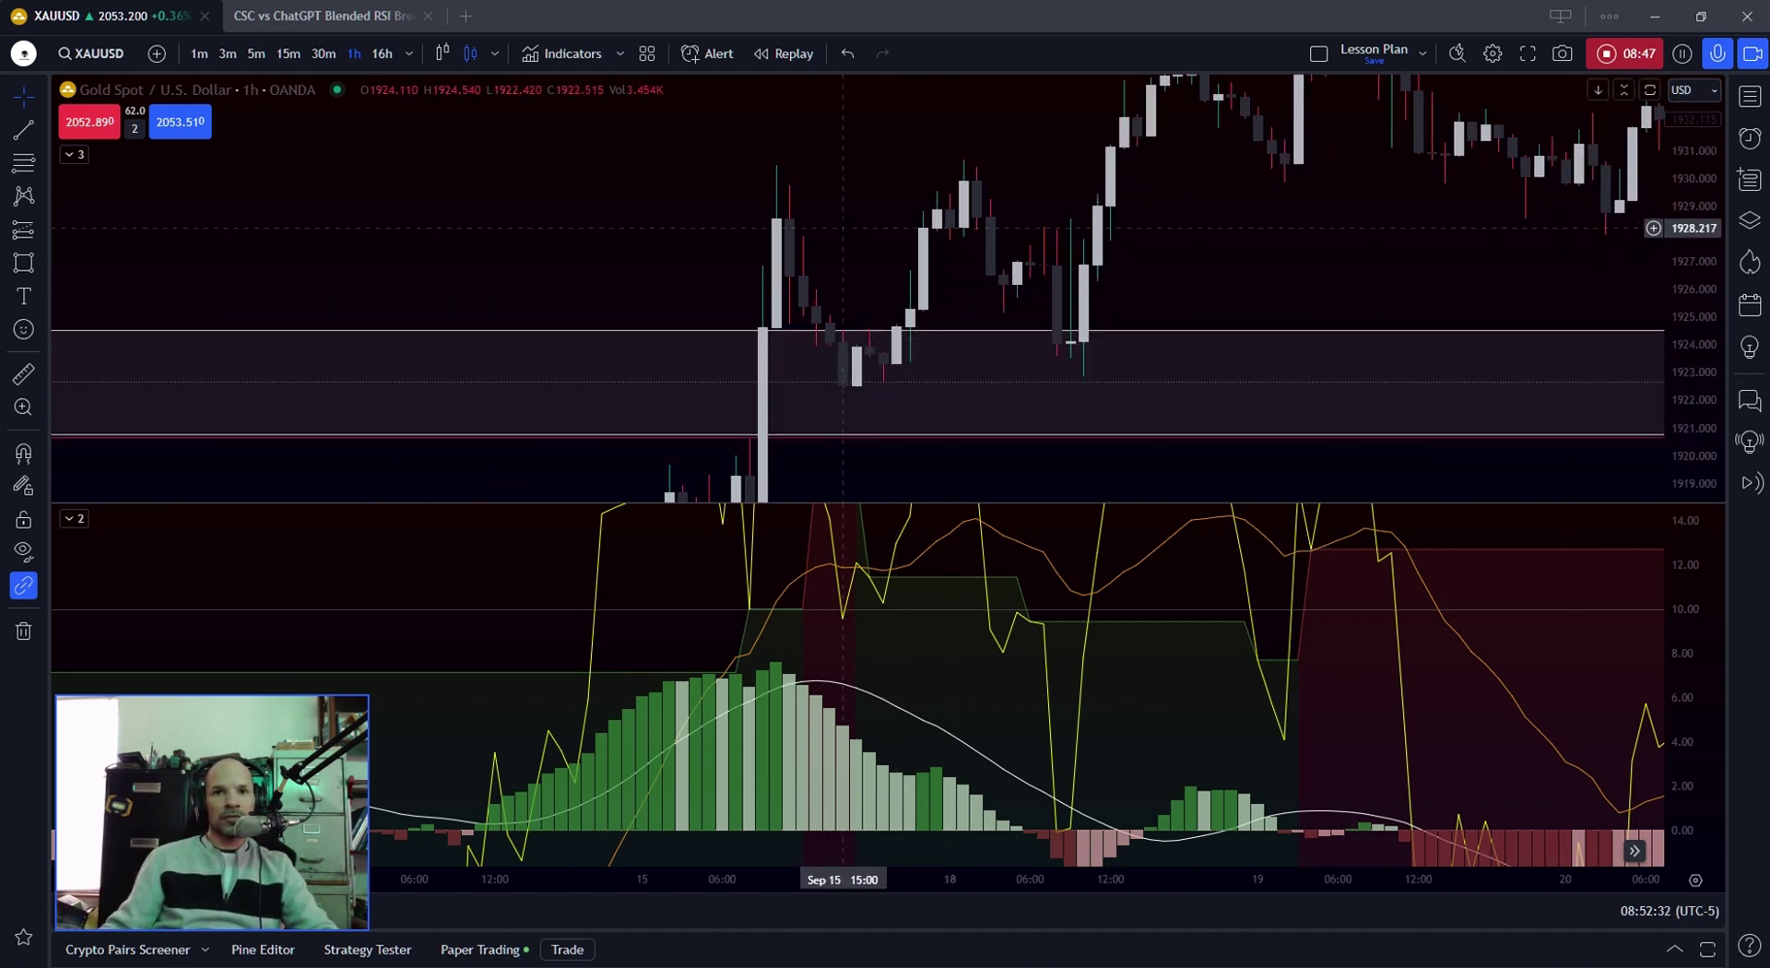
scroll(848, 184, "up", 5)
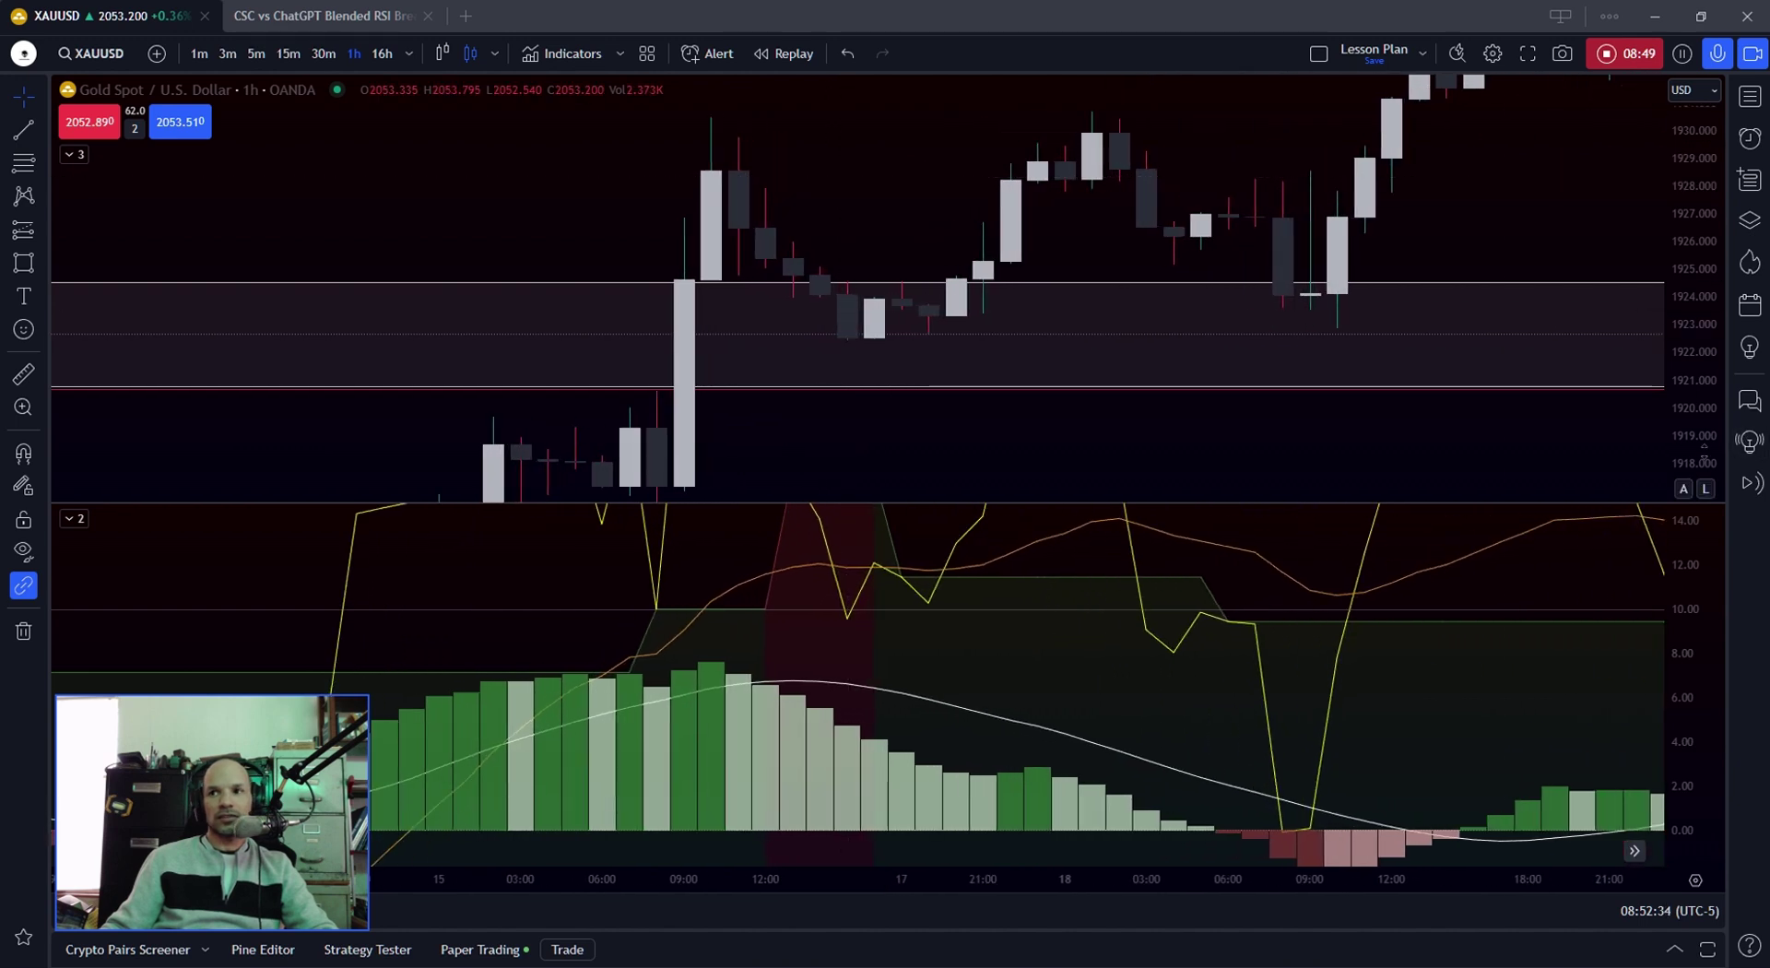
scroll(1097, 192, "up", 3)
left_click_drag(1093, 192, 1037, 192)
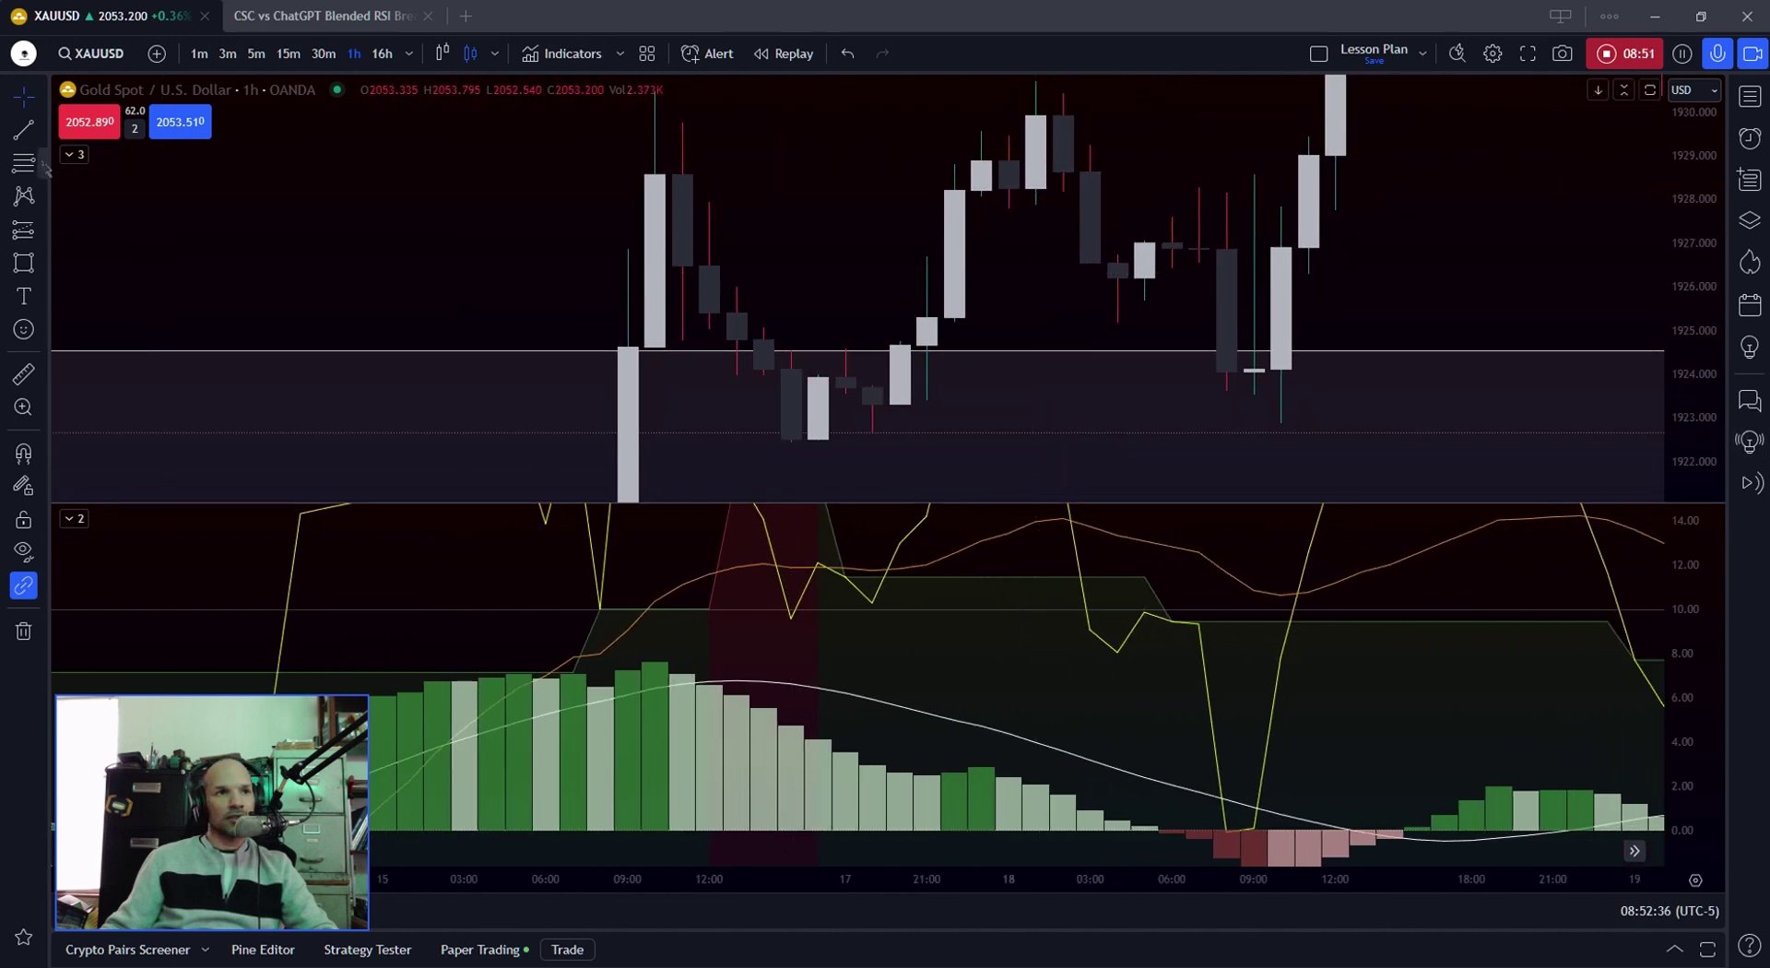
left_click(23, 129)
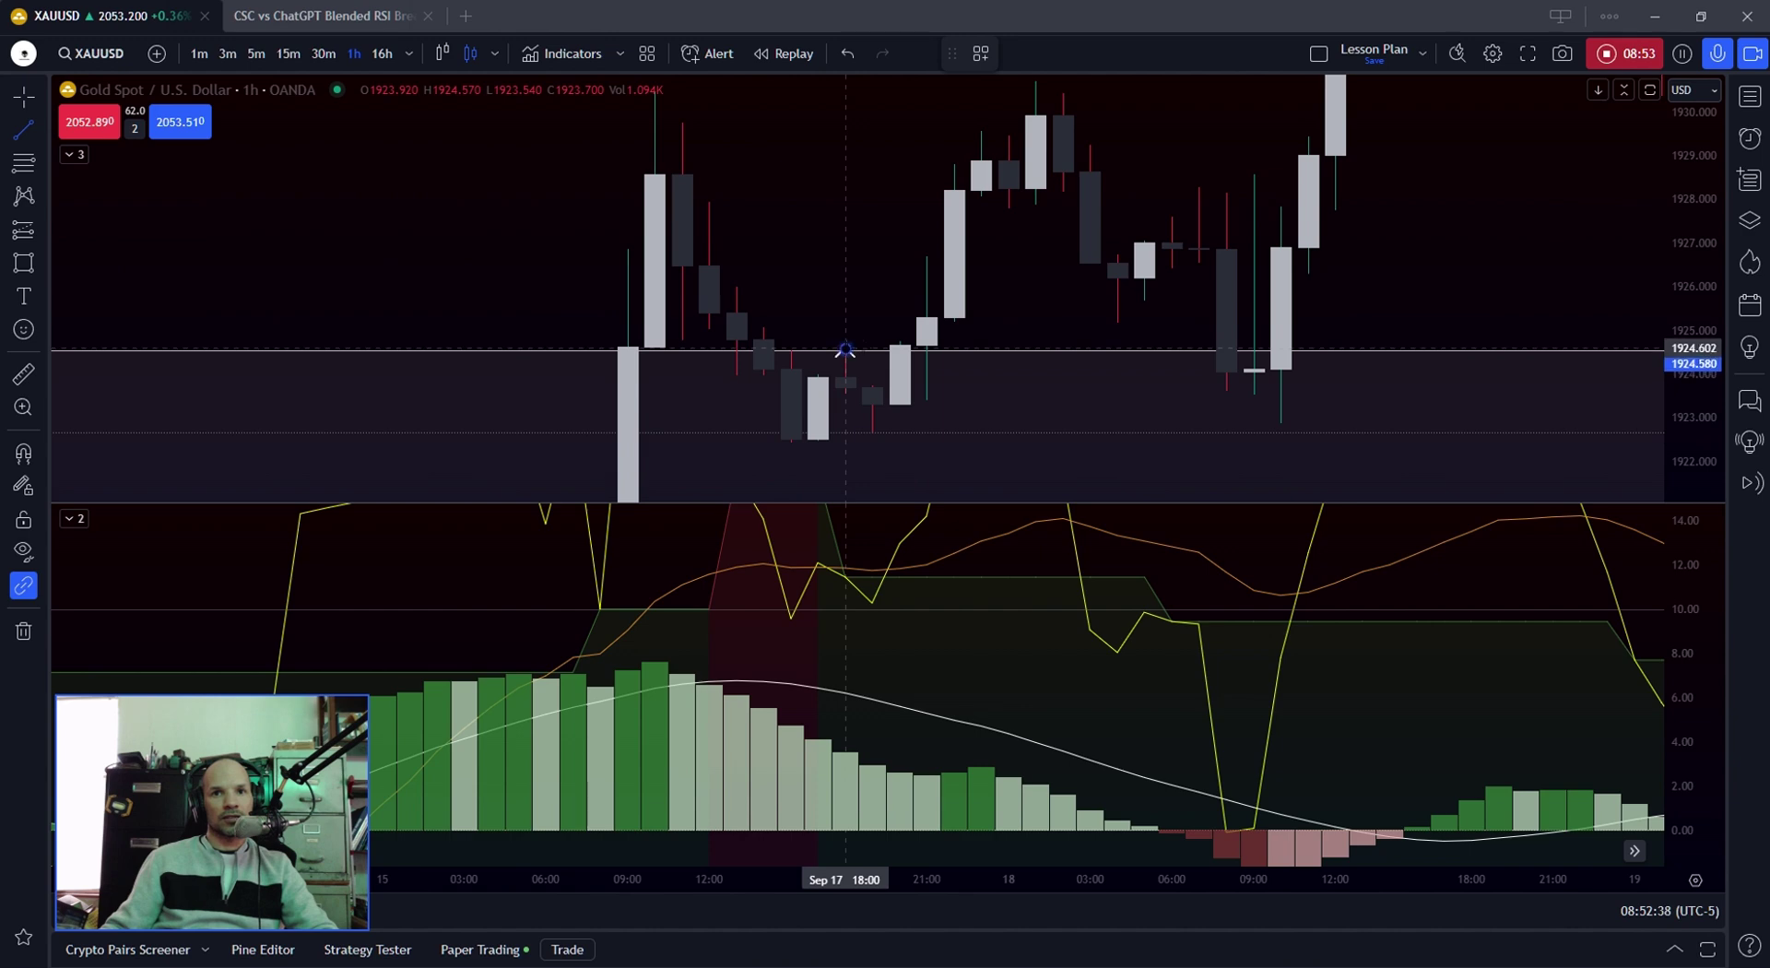
left_click_drag(846, 349, 900, 353)
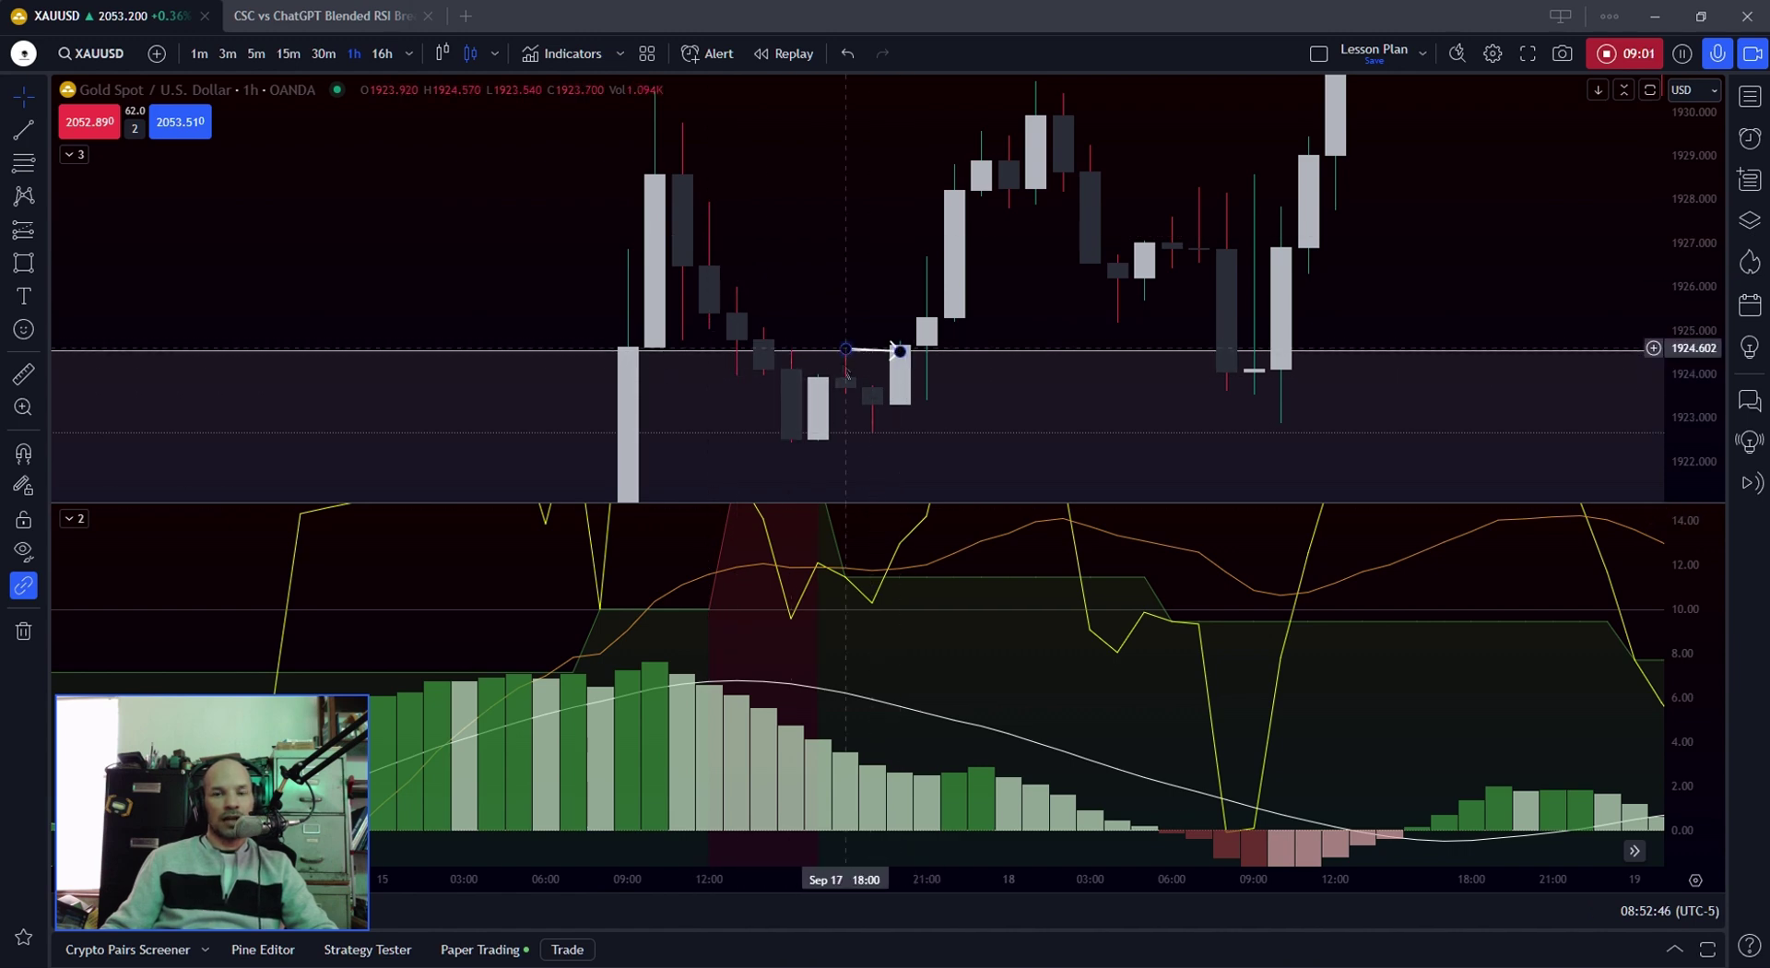
left_click(900, 608)
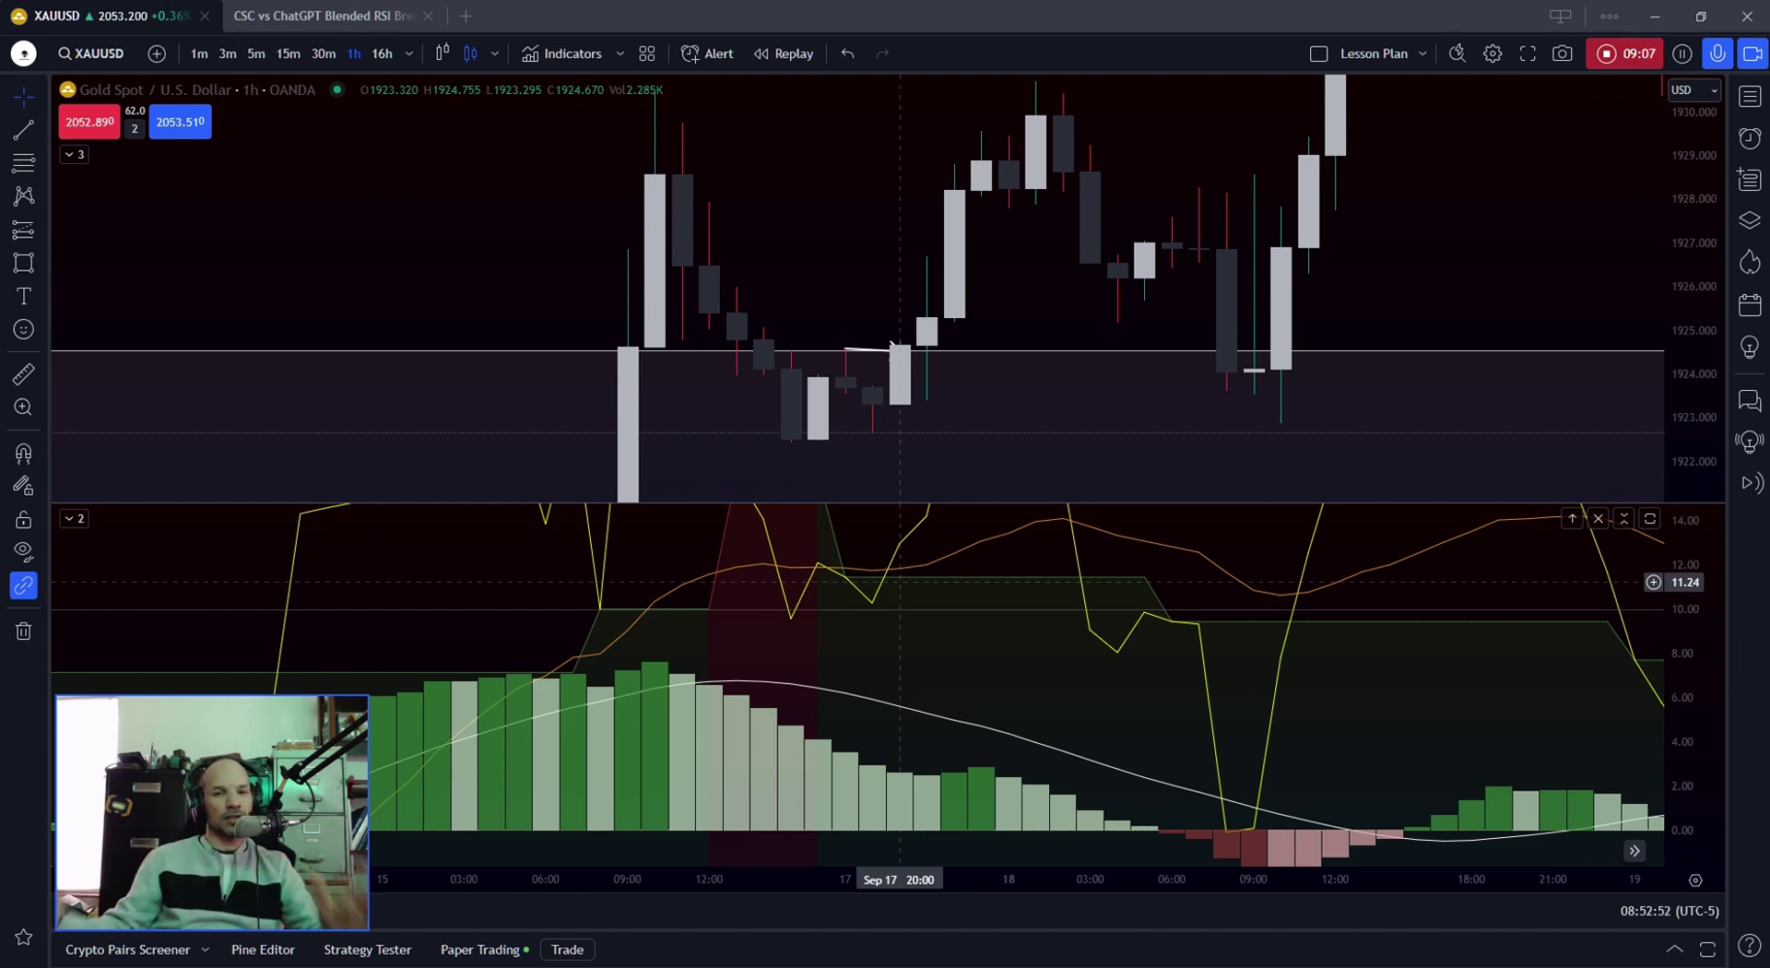
Start a bar replay at the Sep 17 19:00 candle and advance it by one bar.
left_click(783, 53)
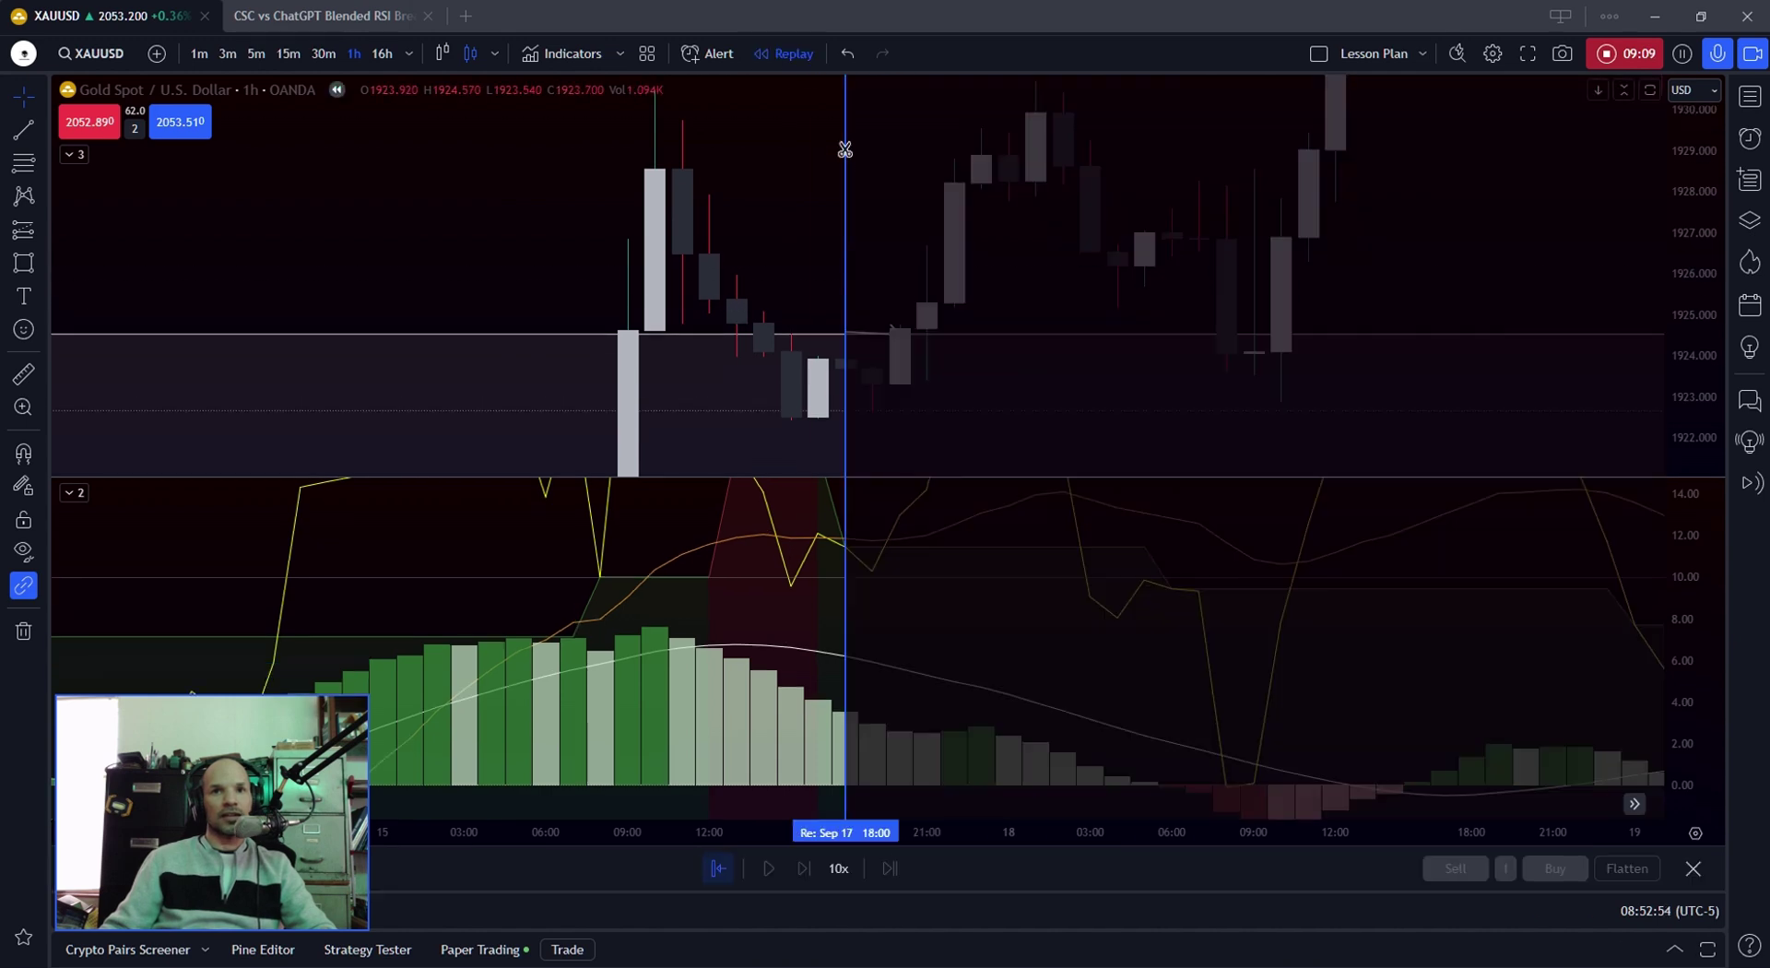
left_click(859, 324)
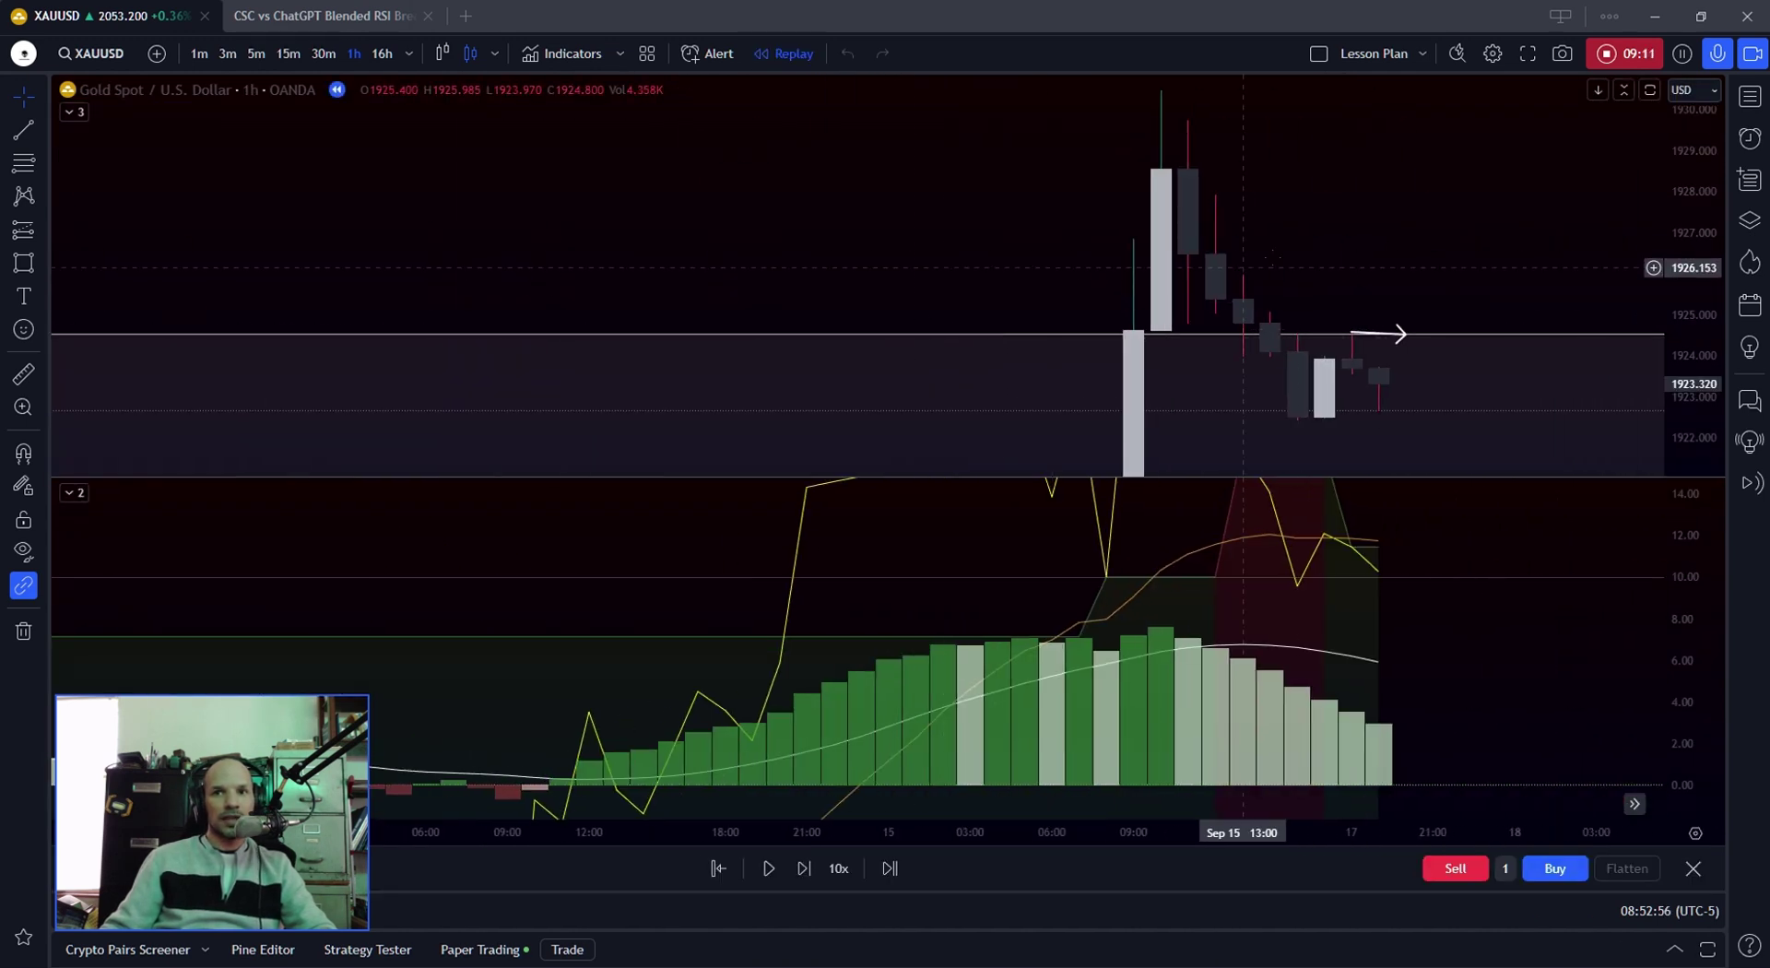
scroll(990, 592, "up", 3)
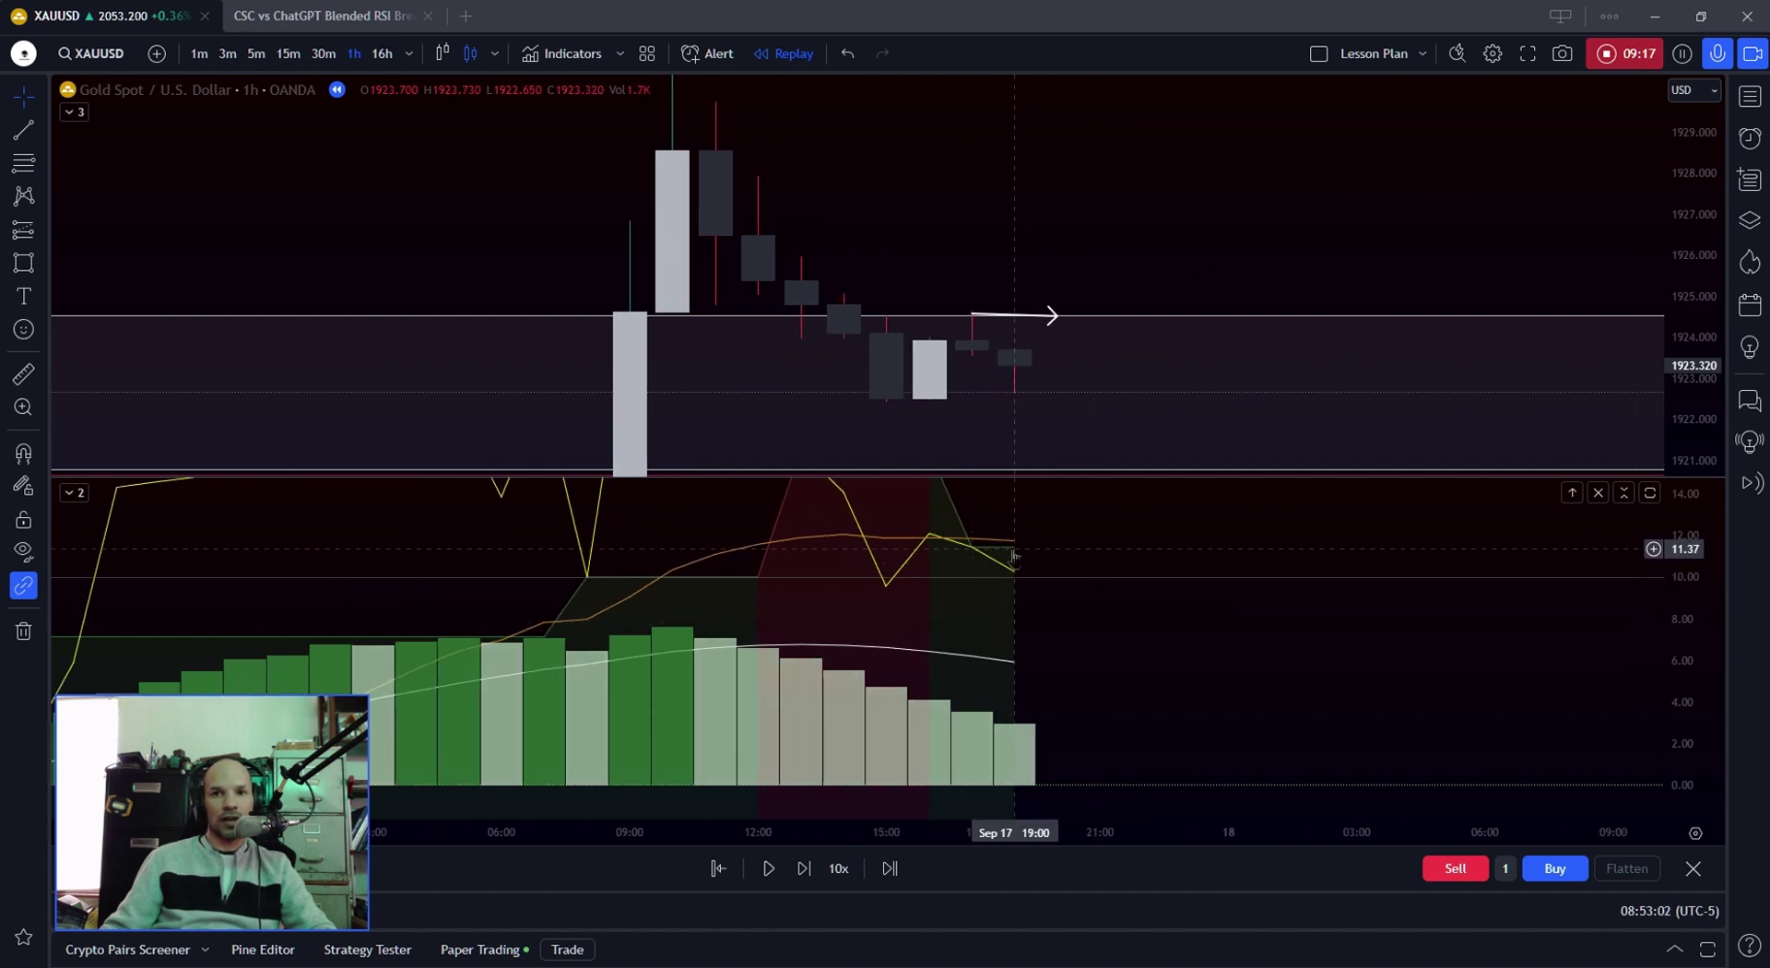
left_click(804, 868)
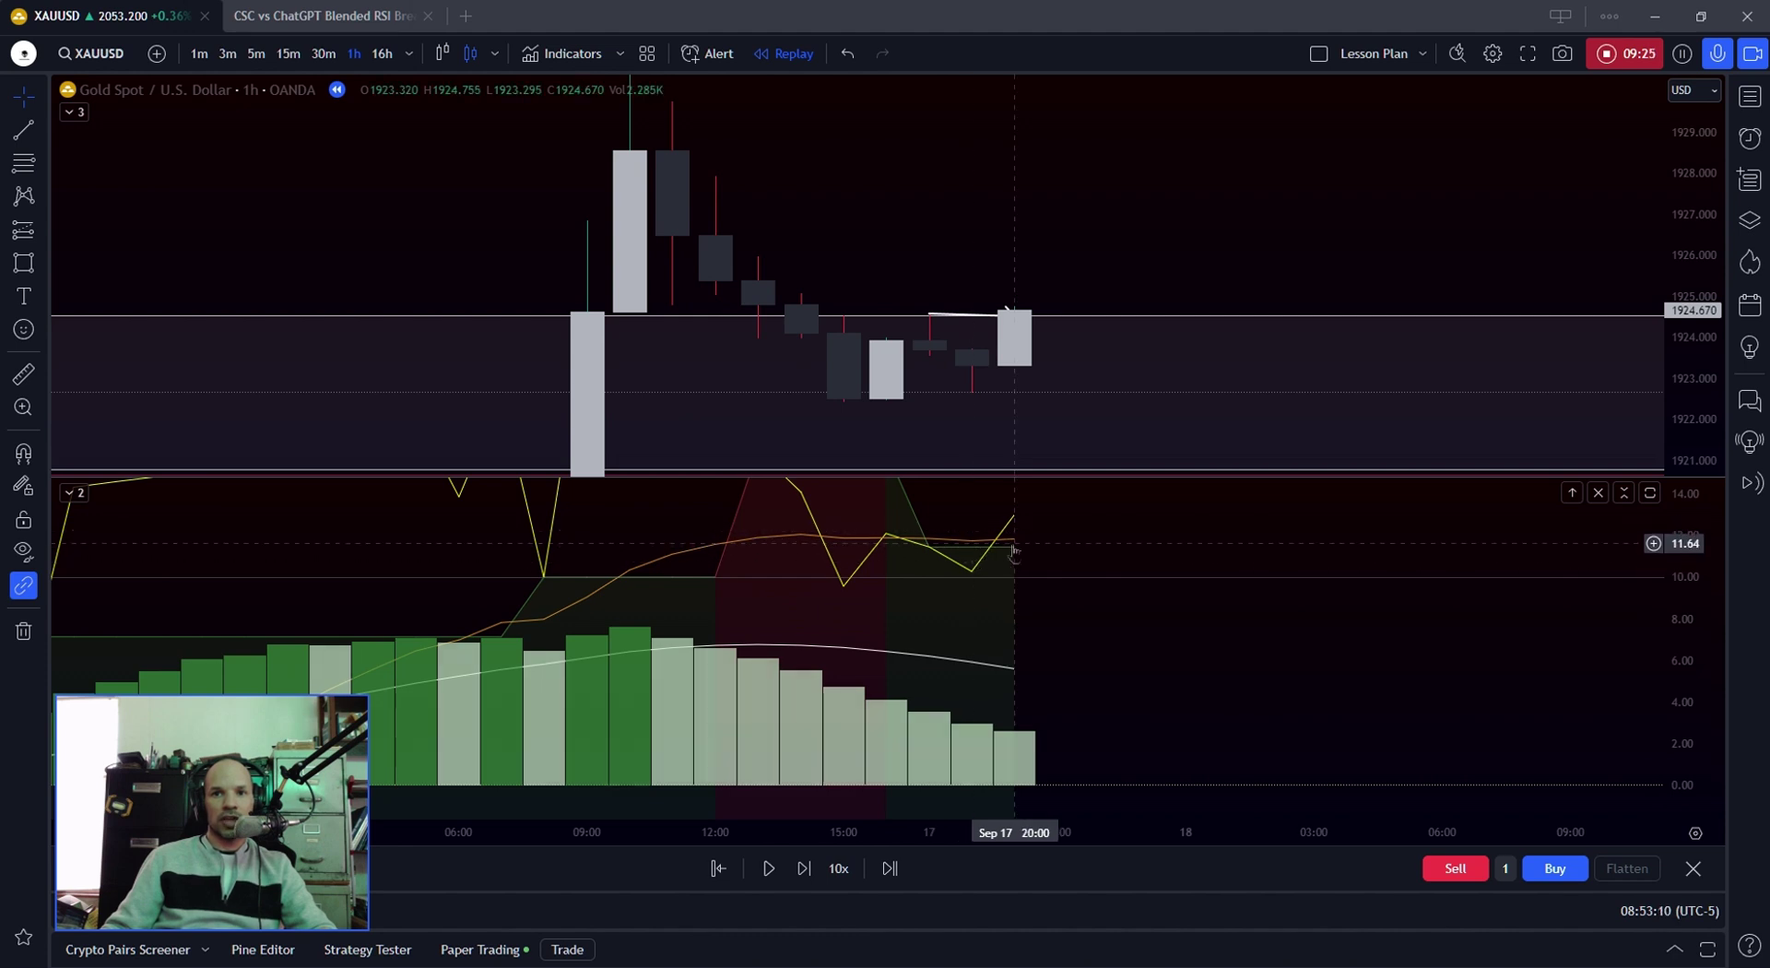
Examine the indicator's histogram and threshold zones before the replayed Sep 17 20:00 candle, back to early September, against the price rectangle.
left_click_drag(1057, 553, 929, 604)
scroll(1576, 581, "down", 1)
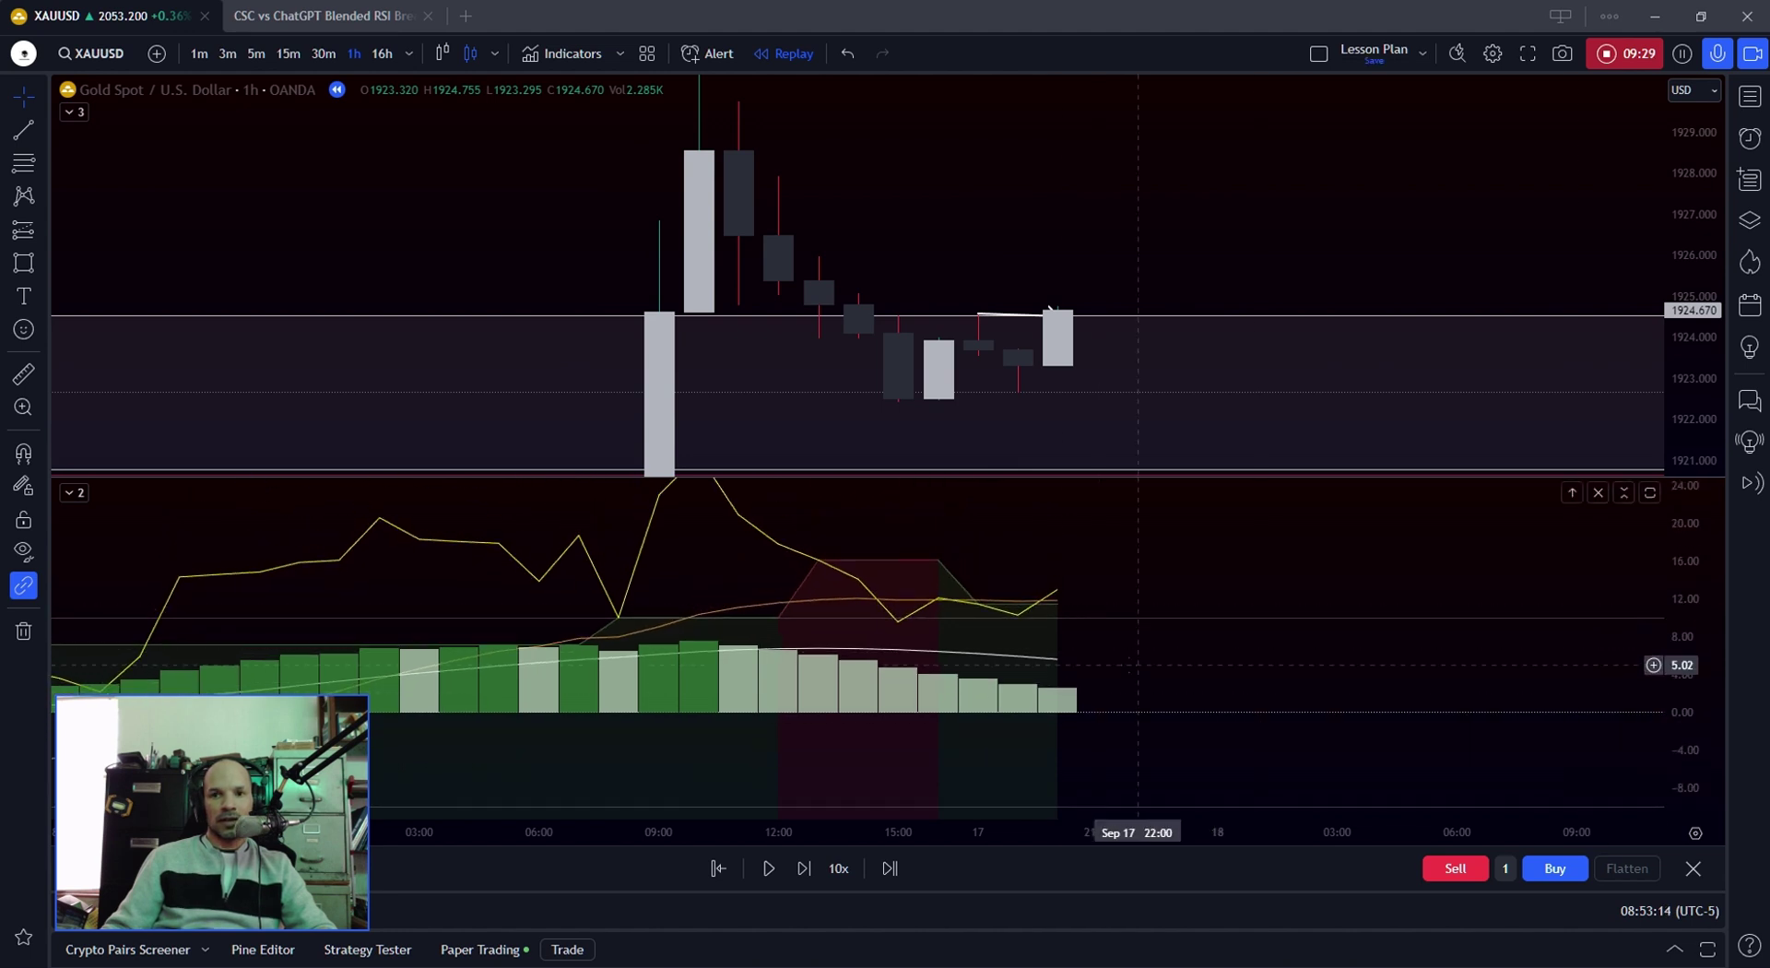
left_click_drag(1058, 507, 1031, 501)
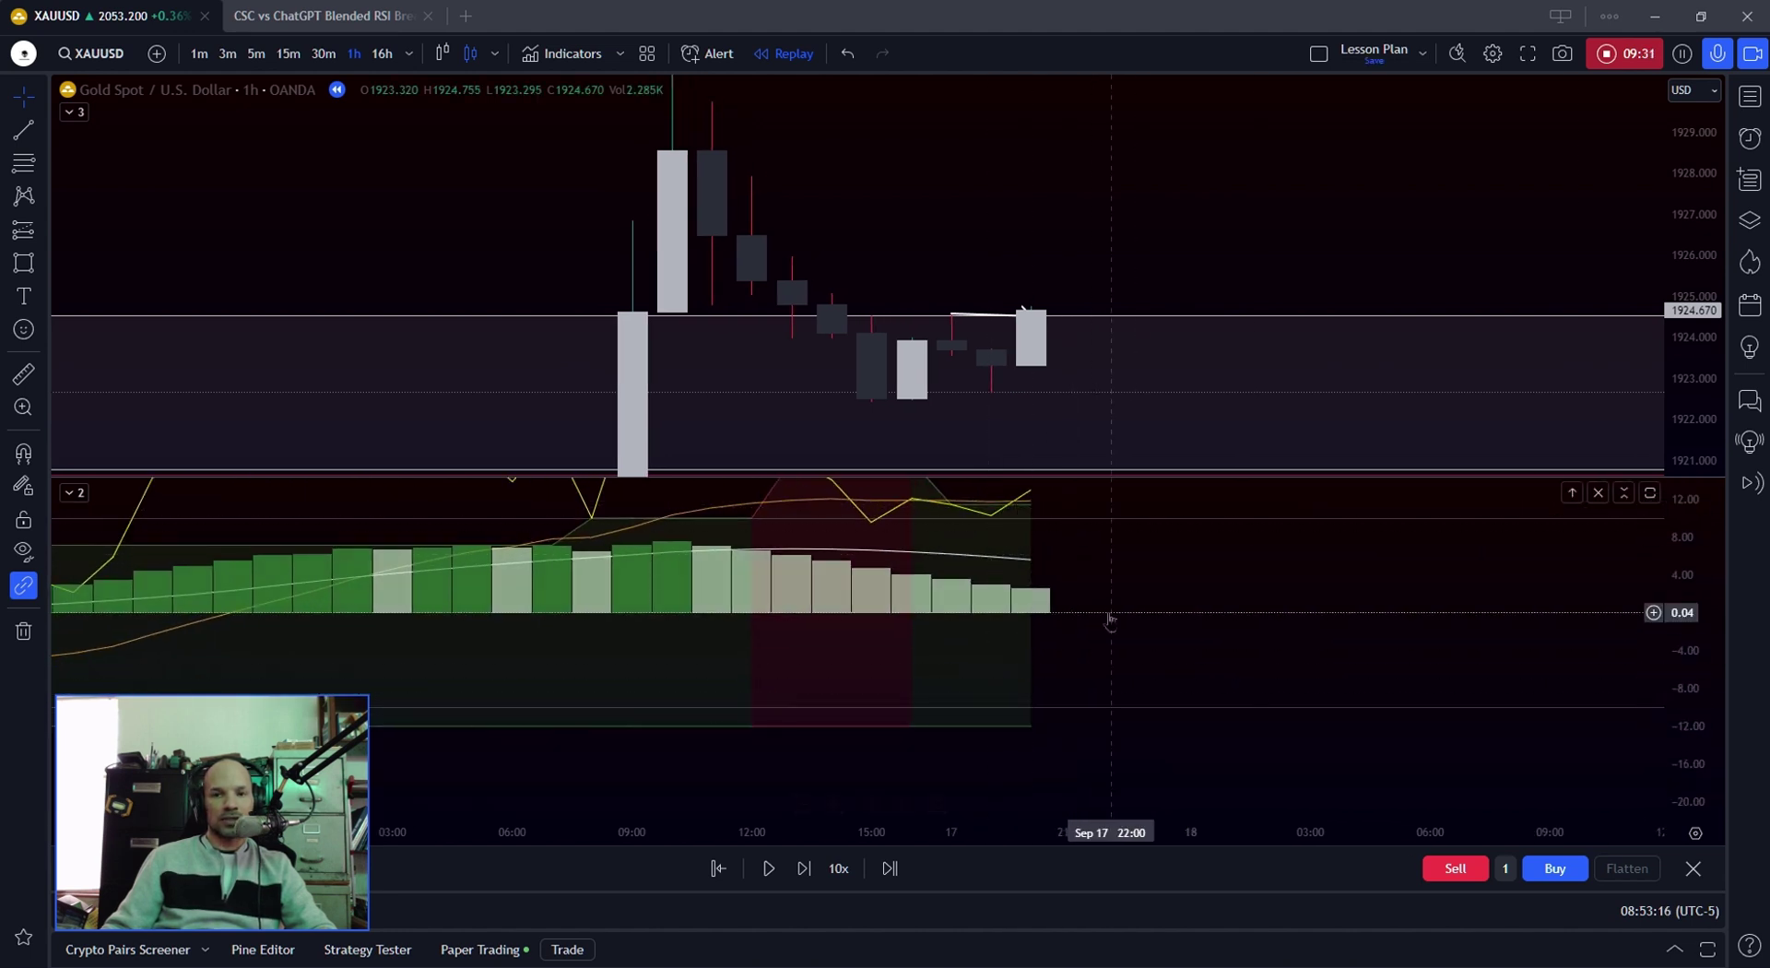
left_click_drag(1106, 621, 1081, 692)
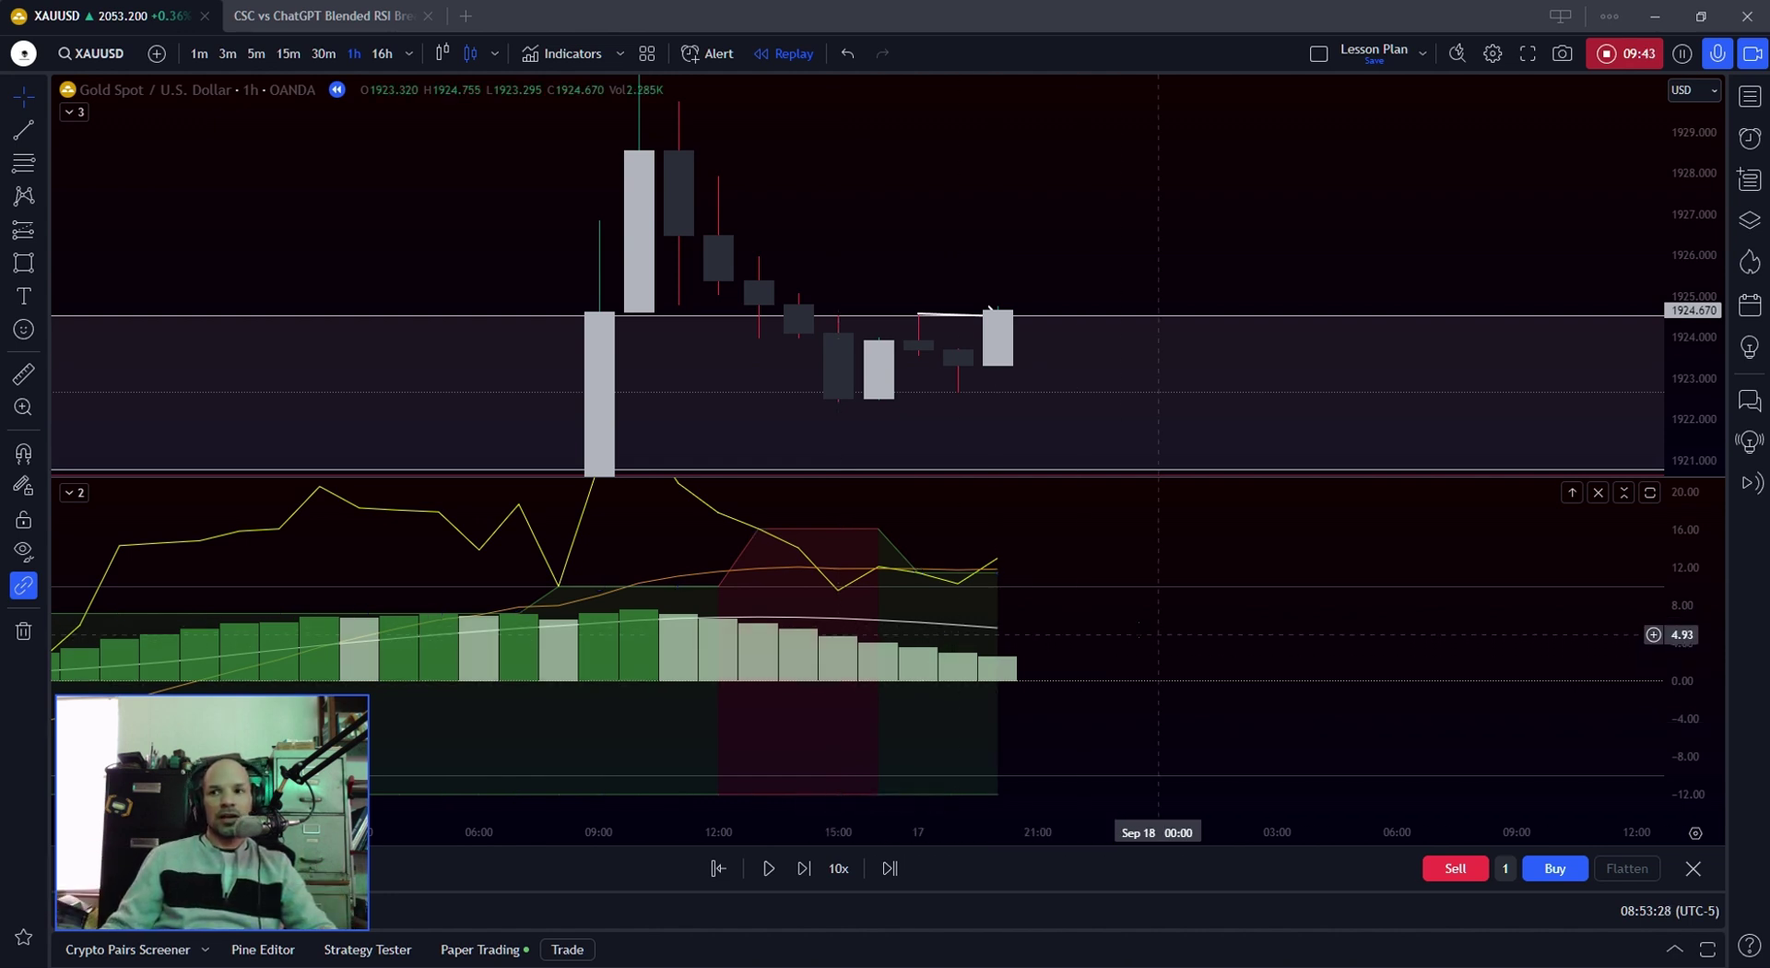
scroll(1153, 634, "down", 3)
scroll(1152, 634, "down", 2)
left_click_drag(1152, 635, 1032, 630)
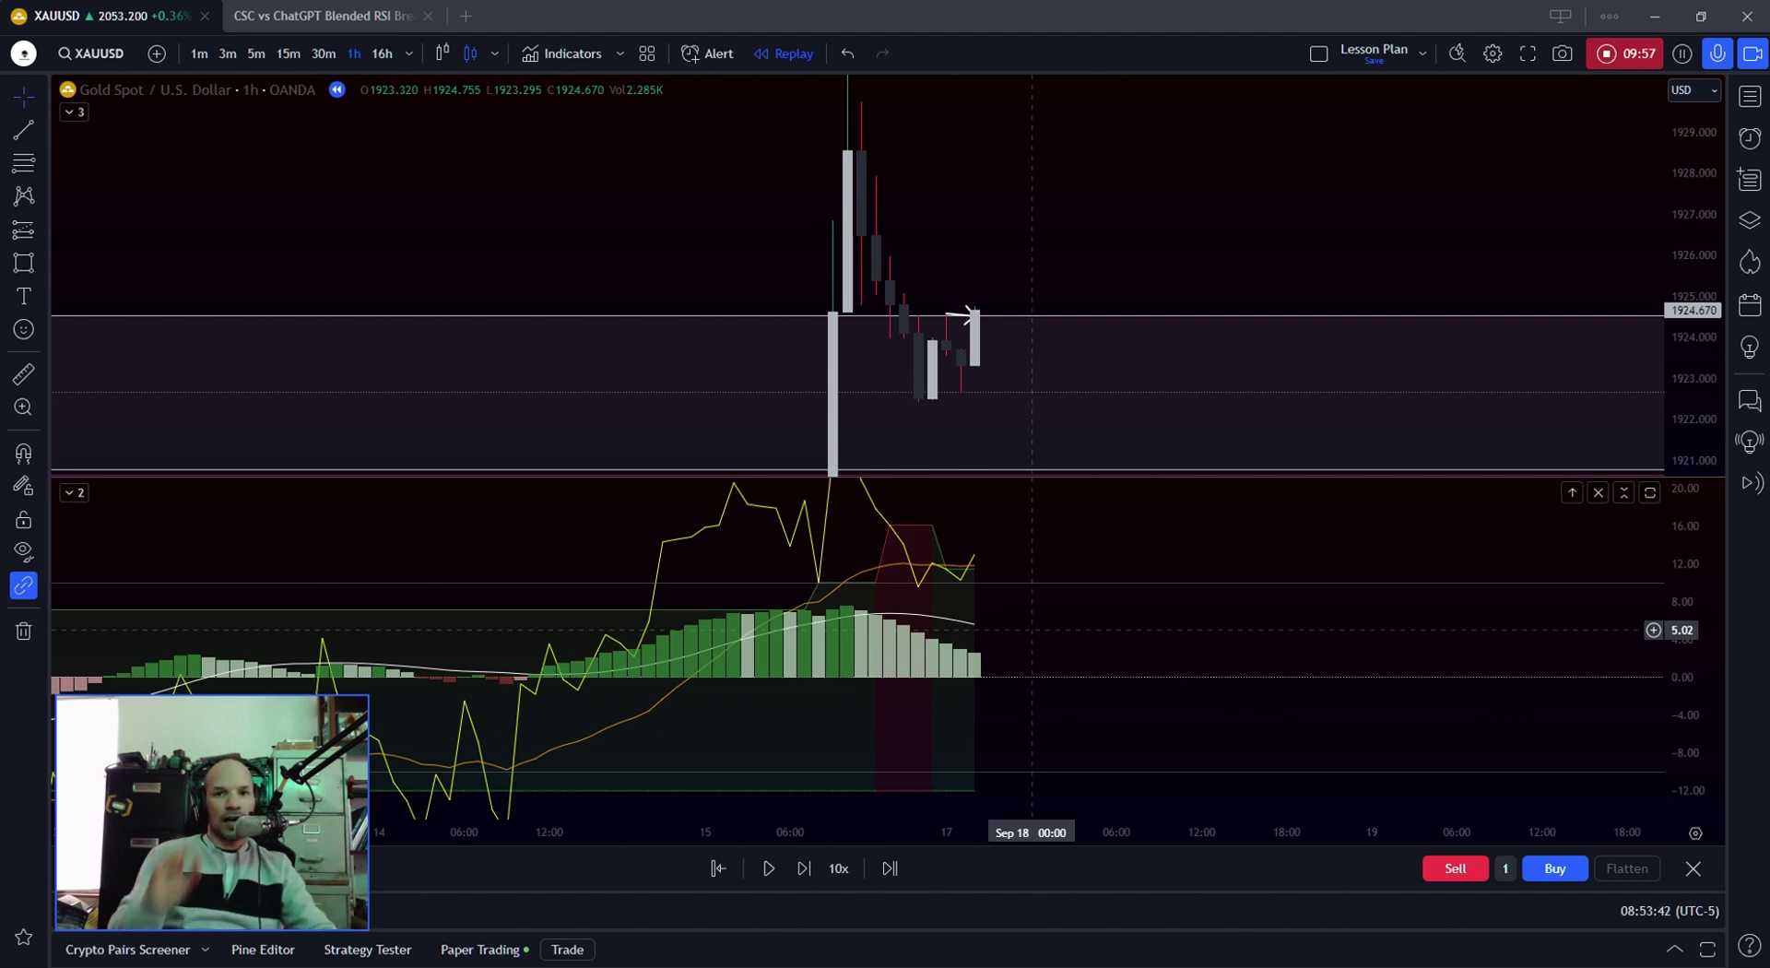
scroll(1032, 630, "down", 5)
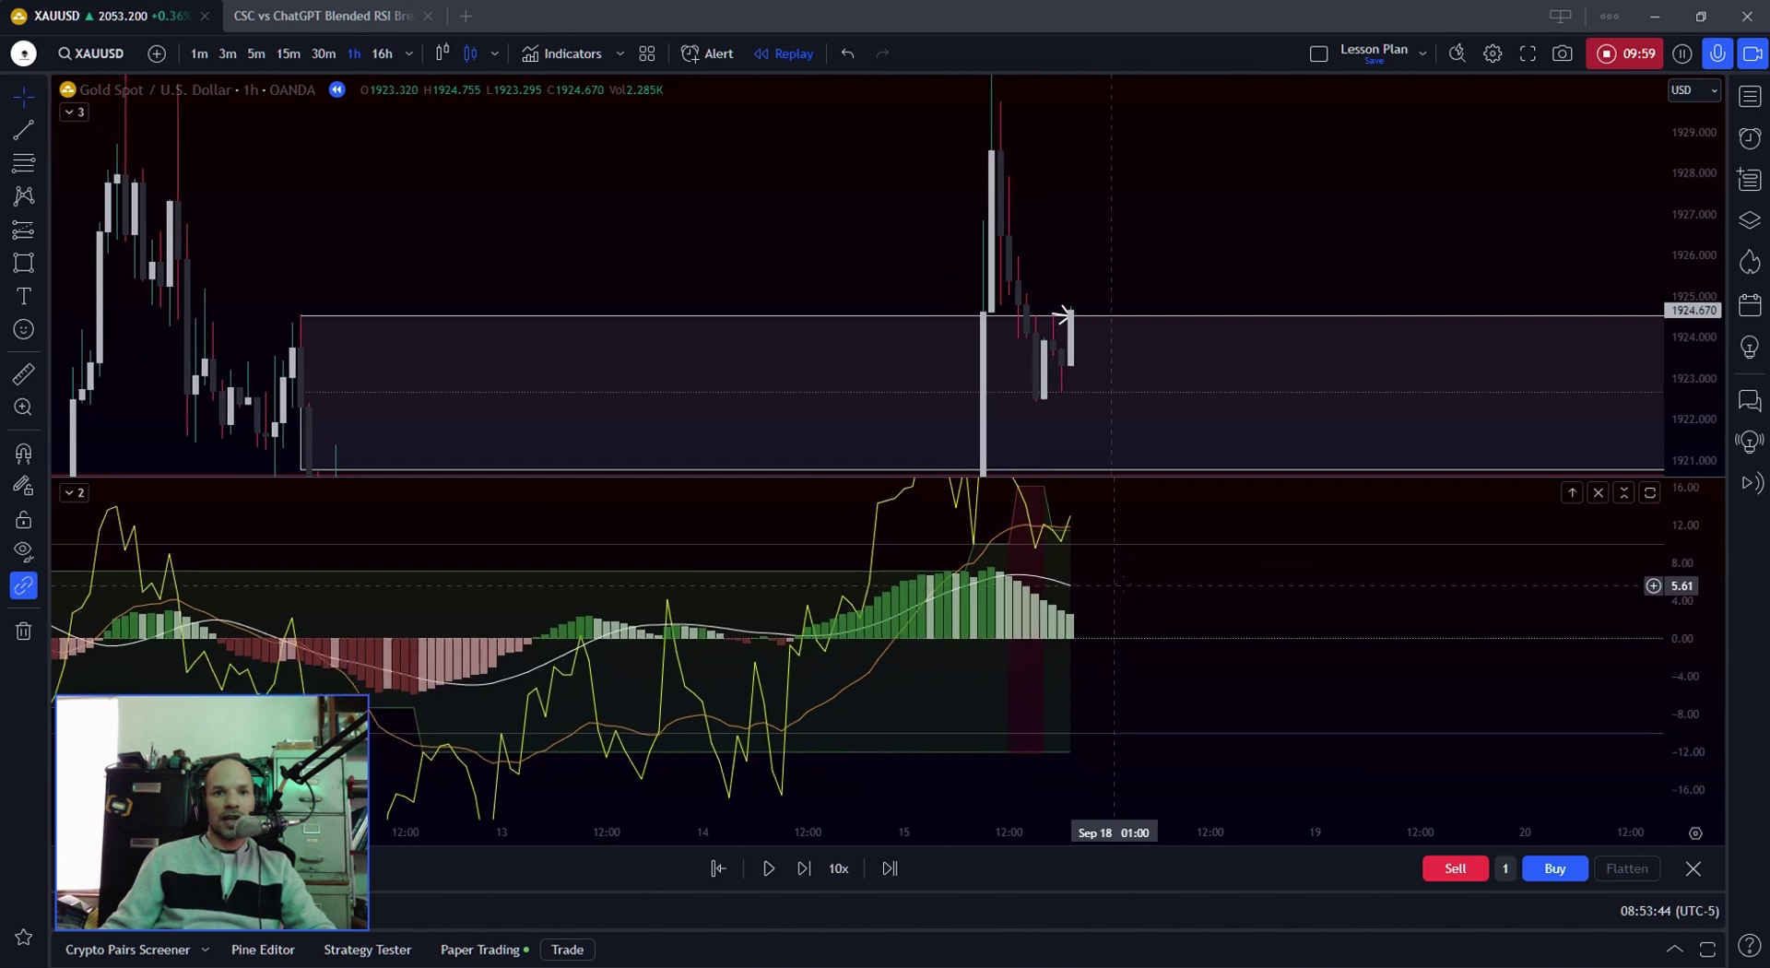
scroll(959, 670, "down", 3)
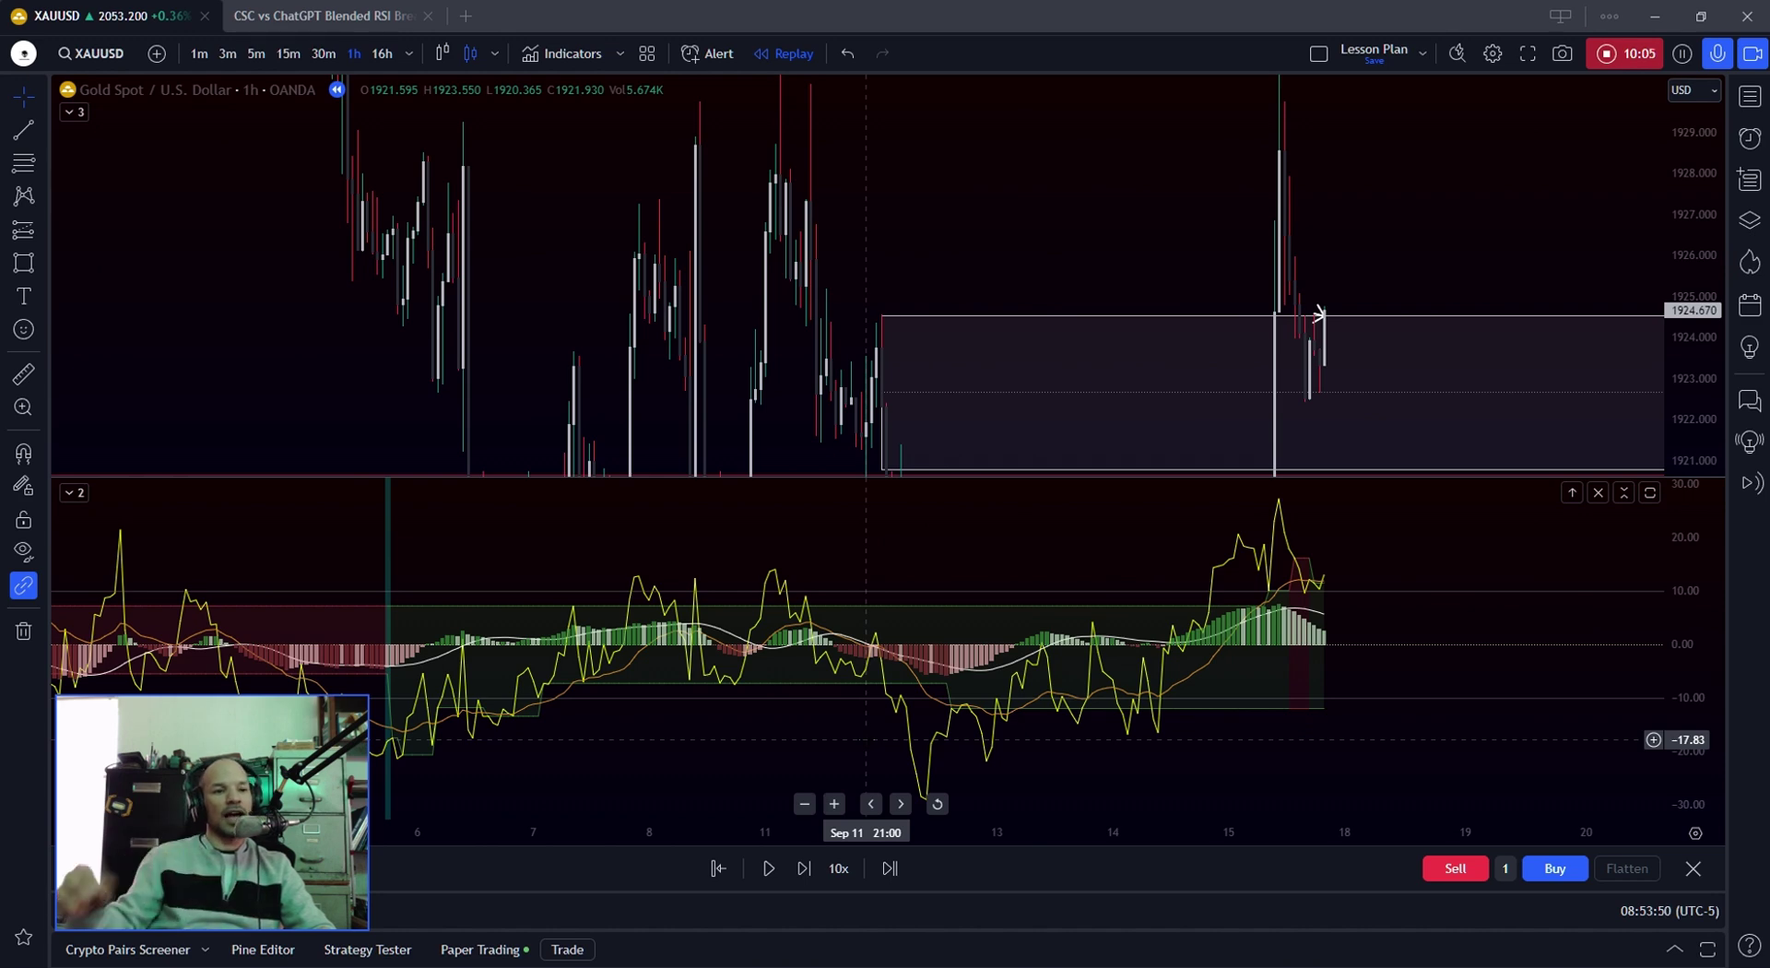
left_click_drag(737, 733, 916, 723)
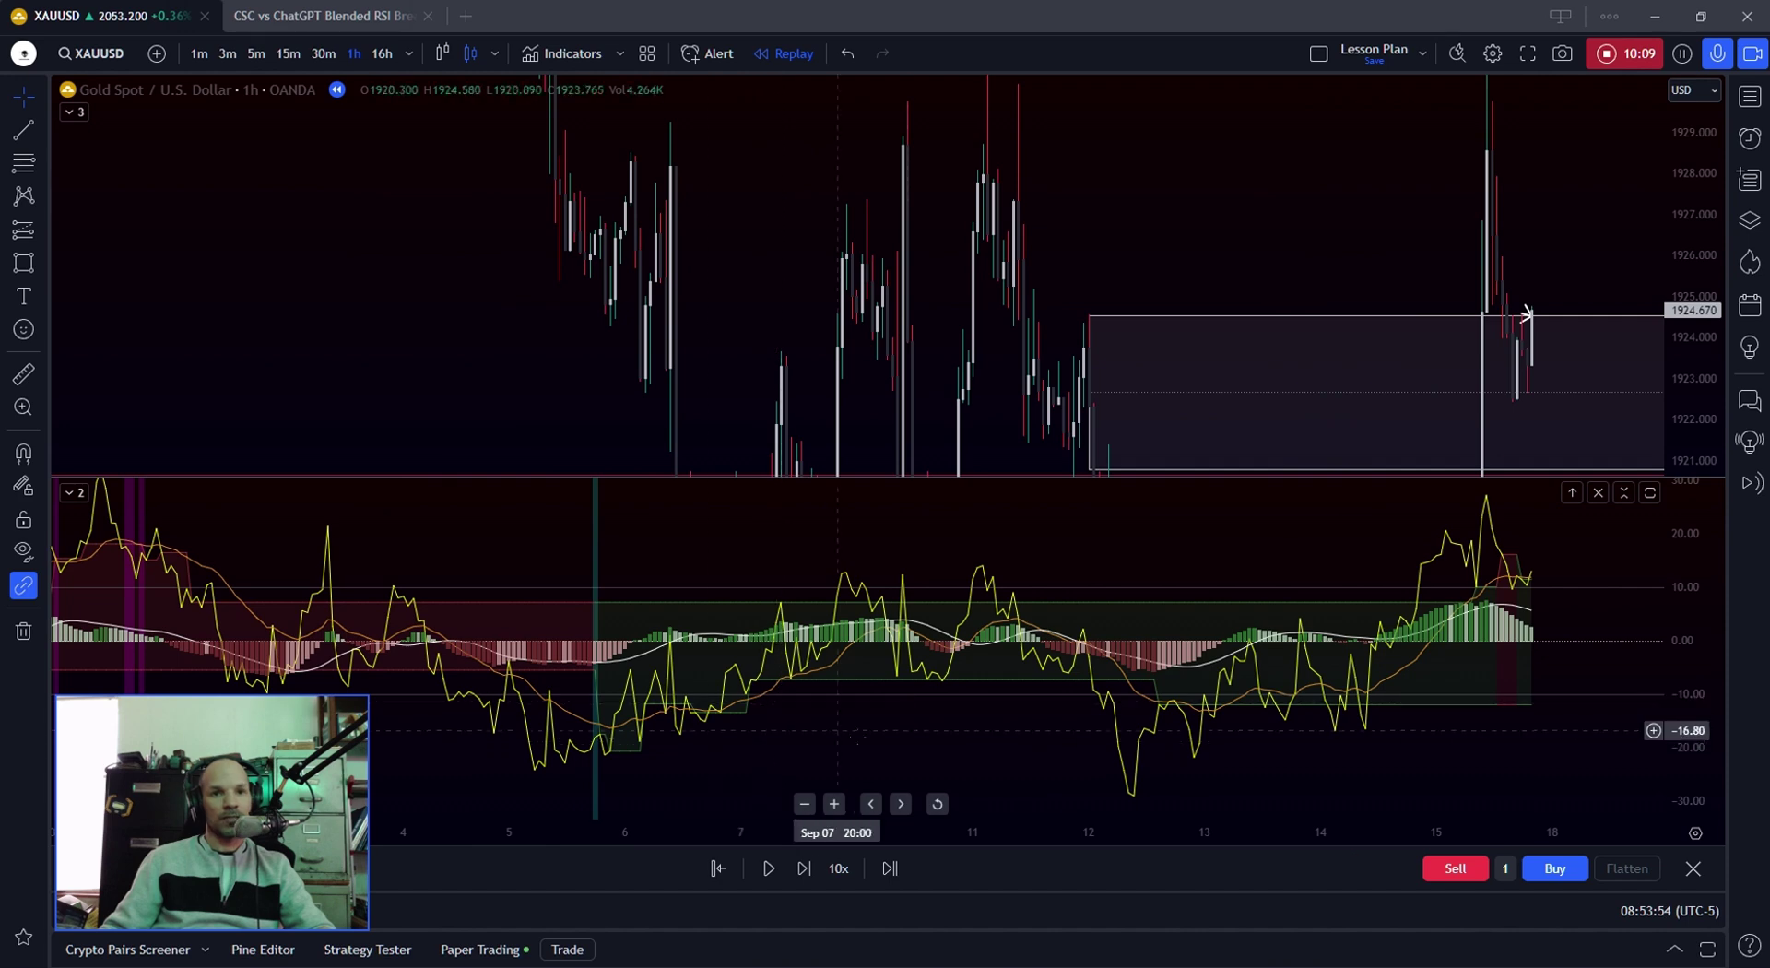
left_click_drag(1023, 737, 668, 731)
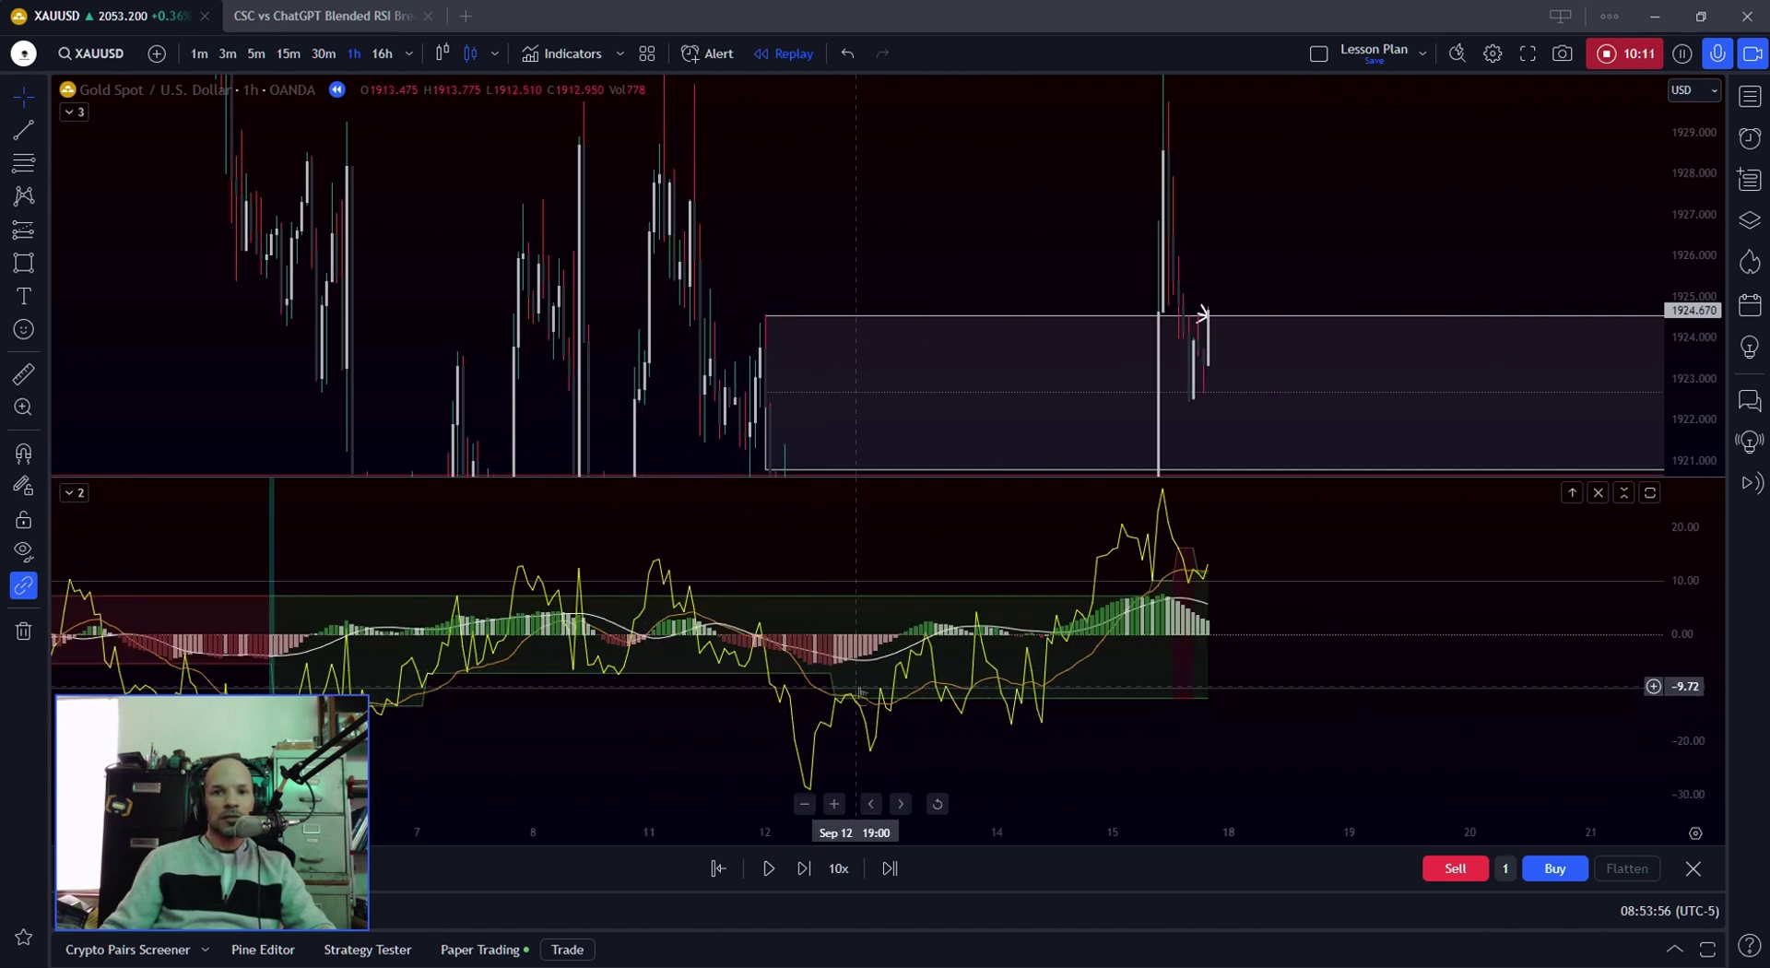
left_click_drag(980, 210, 731, 201)
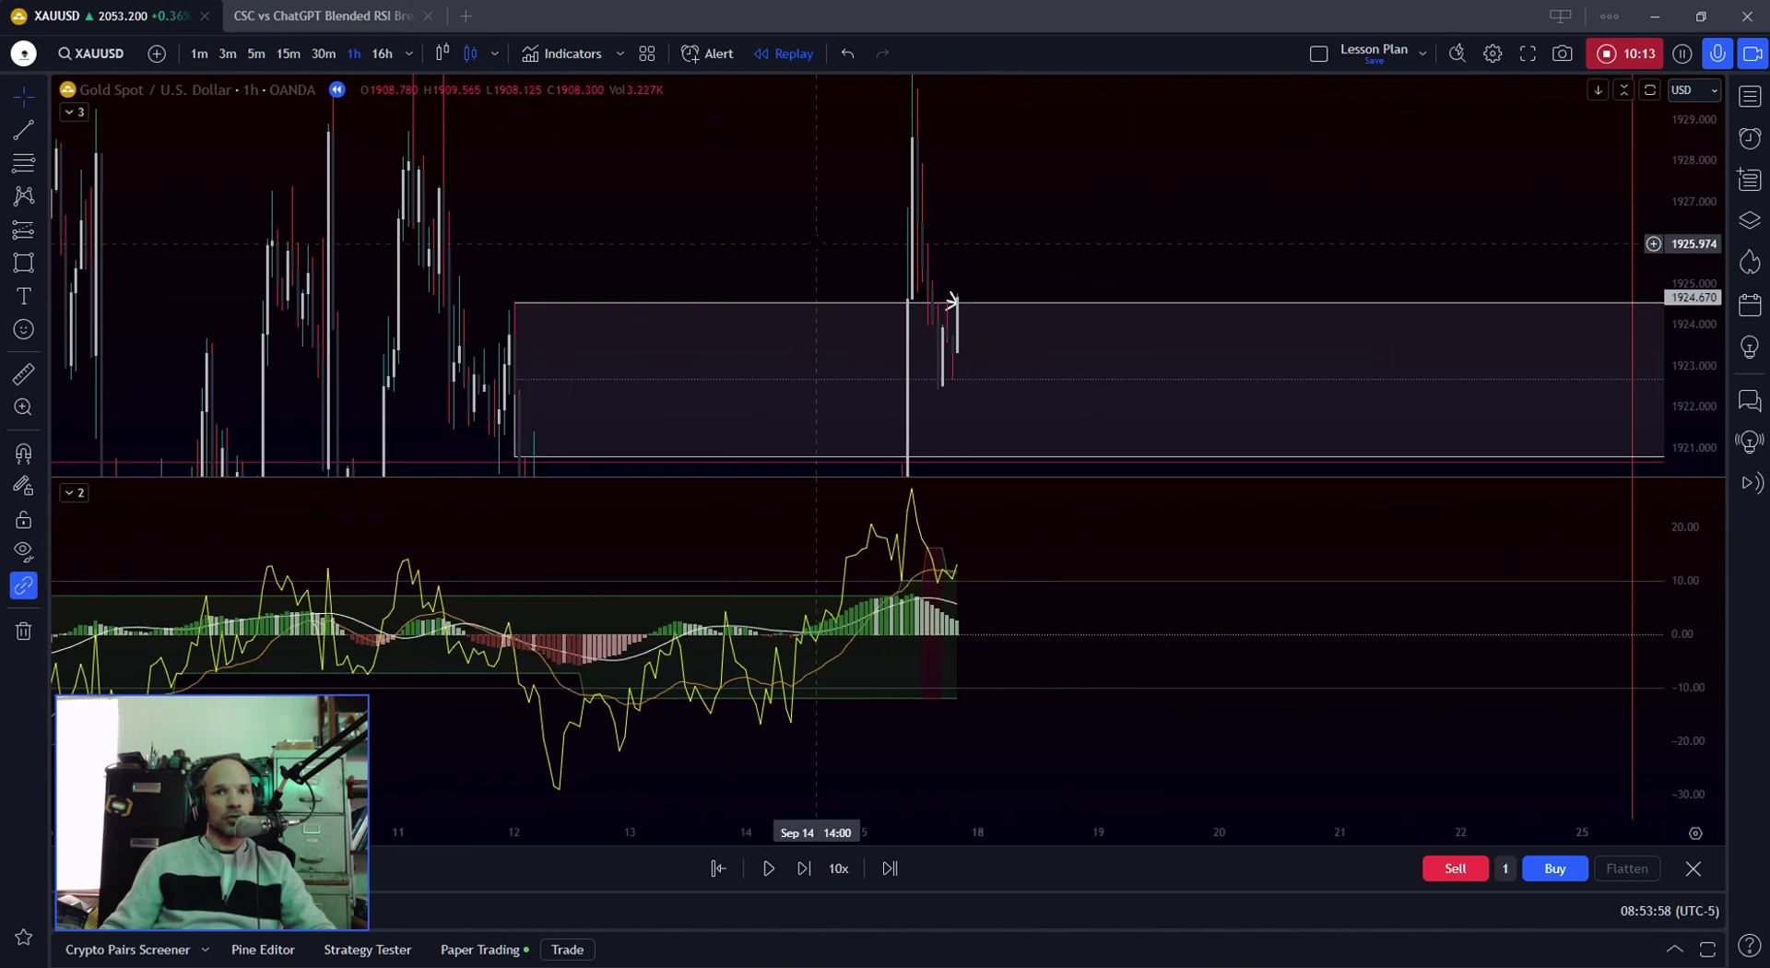
Delete the price rectangle from the chart and exit Bar Replay mode.
left_click(1005, 302)
key("Delete")
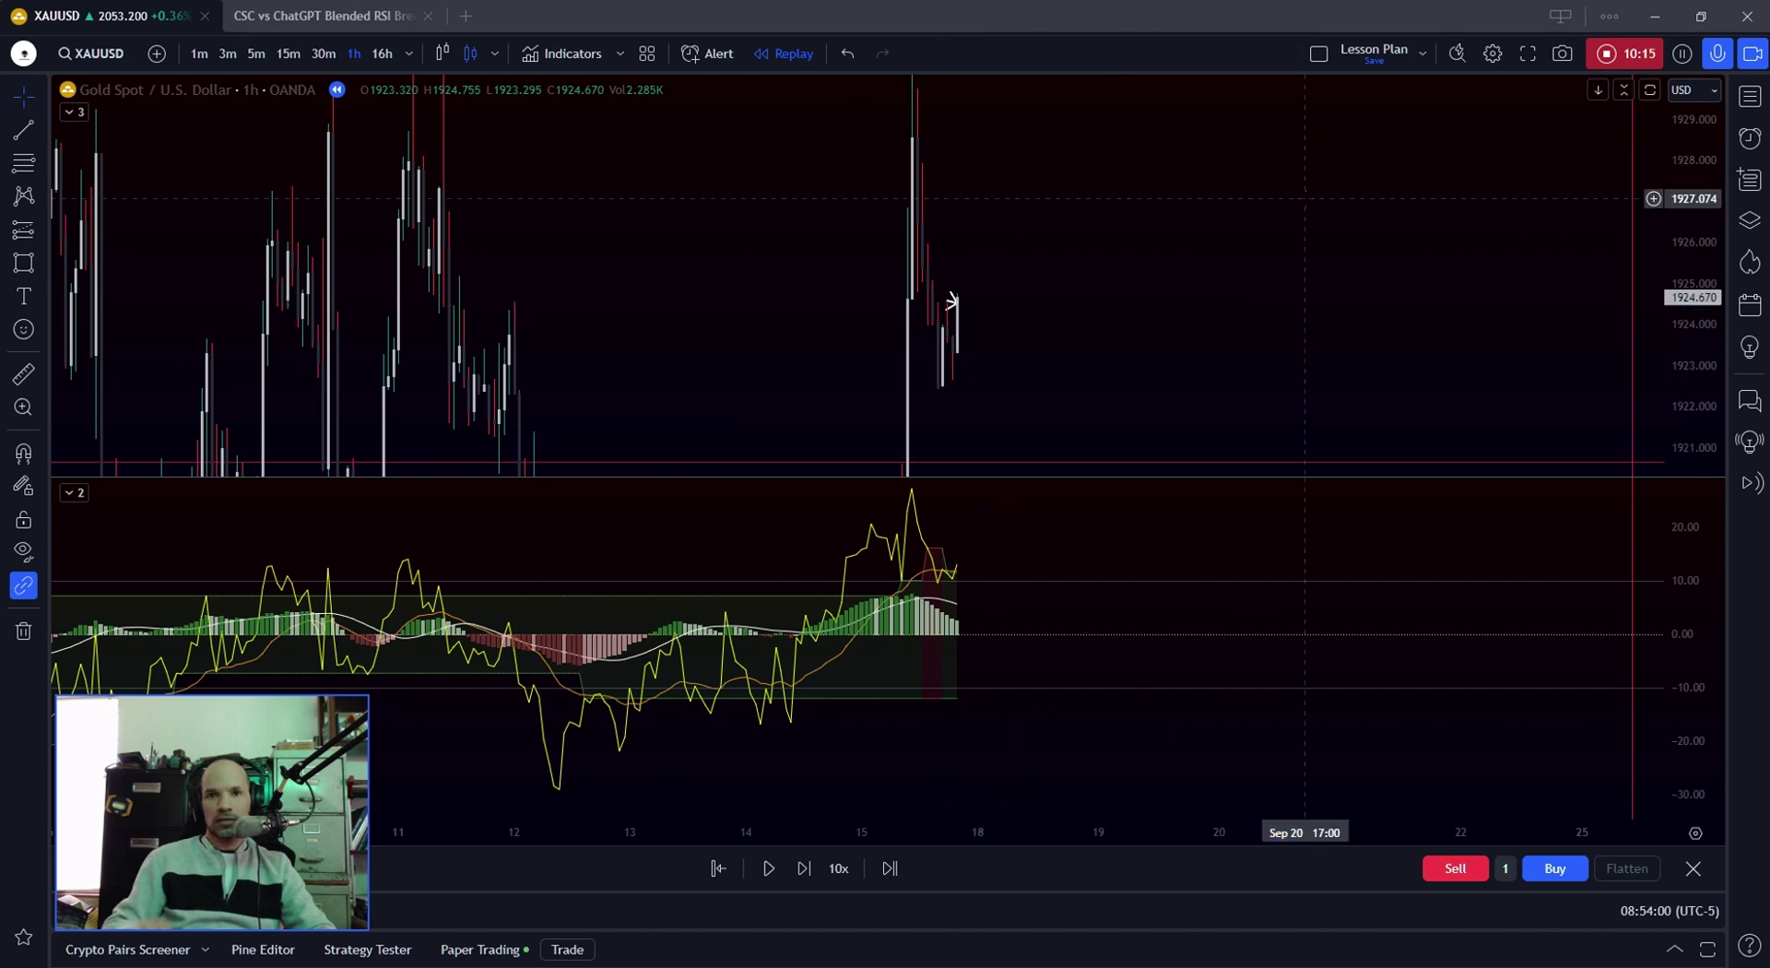
left_click(1694, 874)
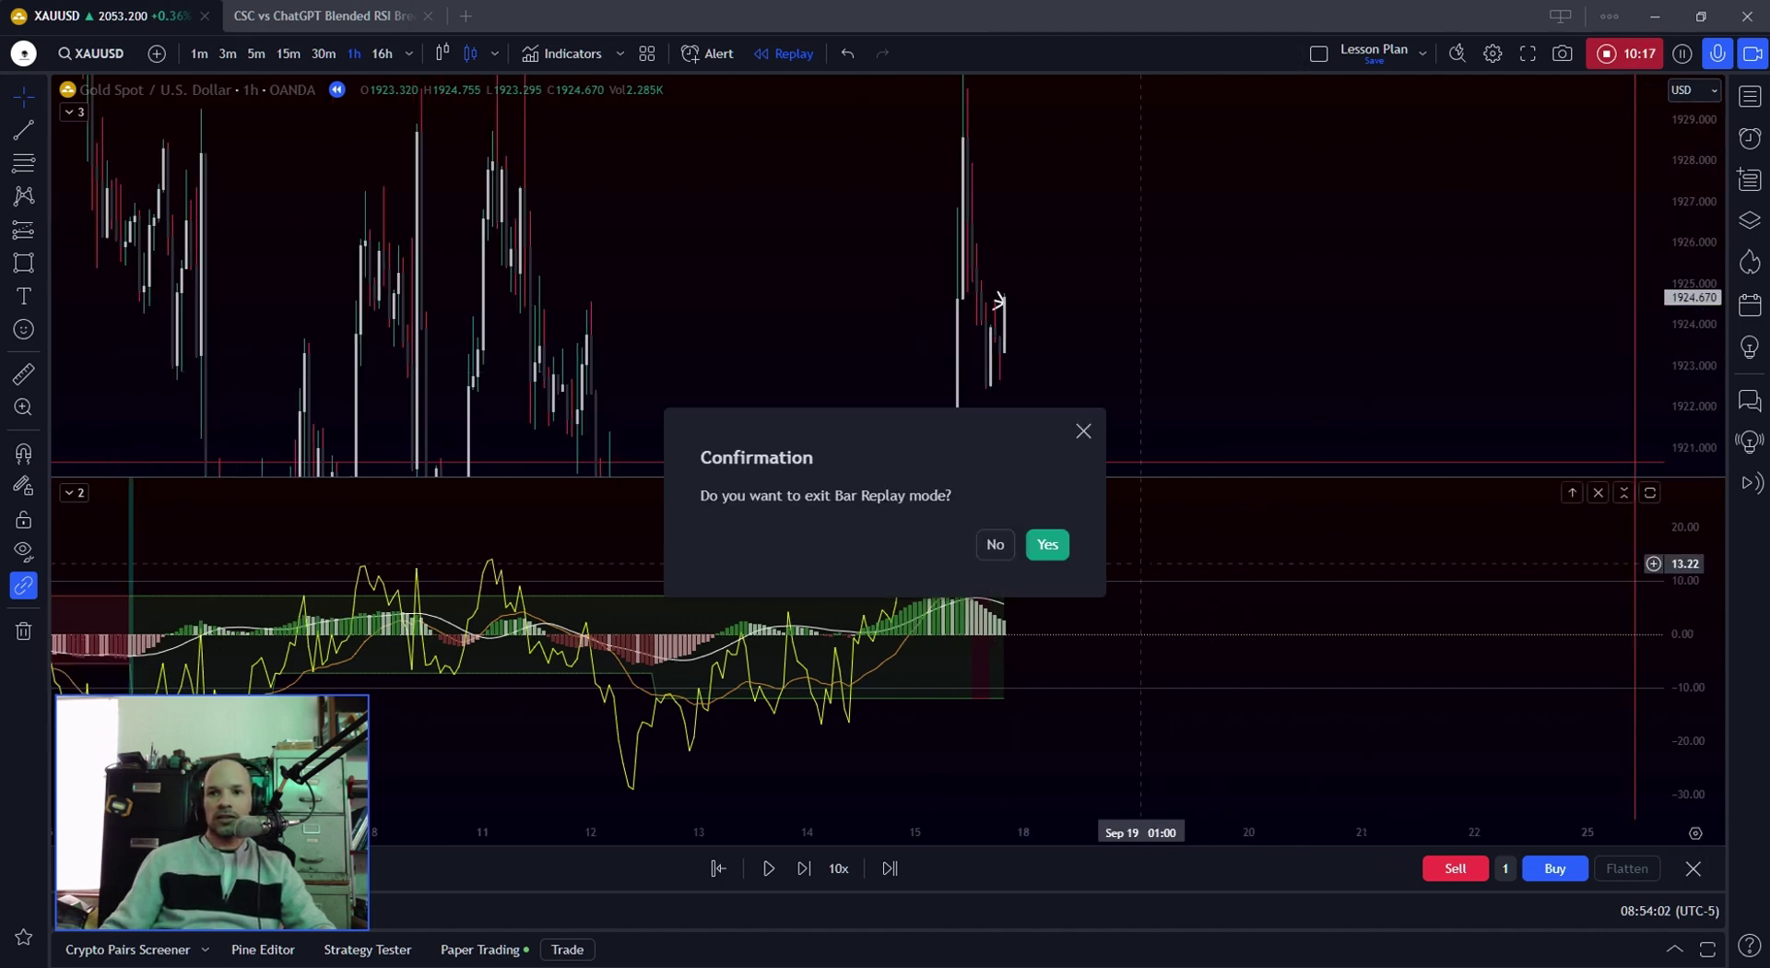
left_click(1048, 545)
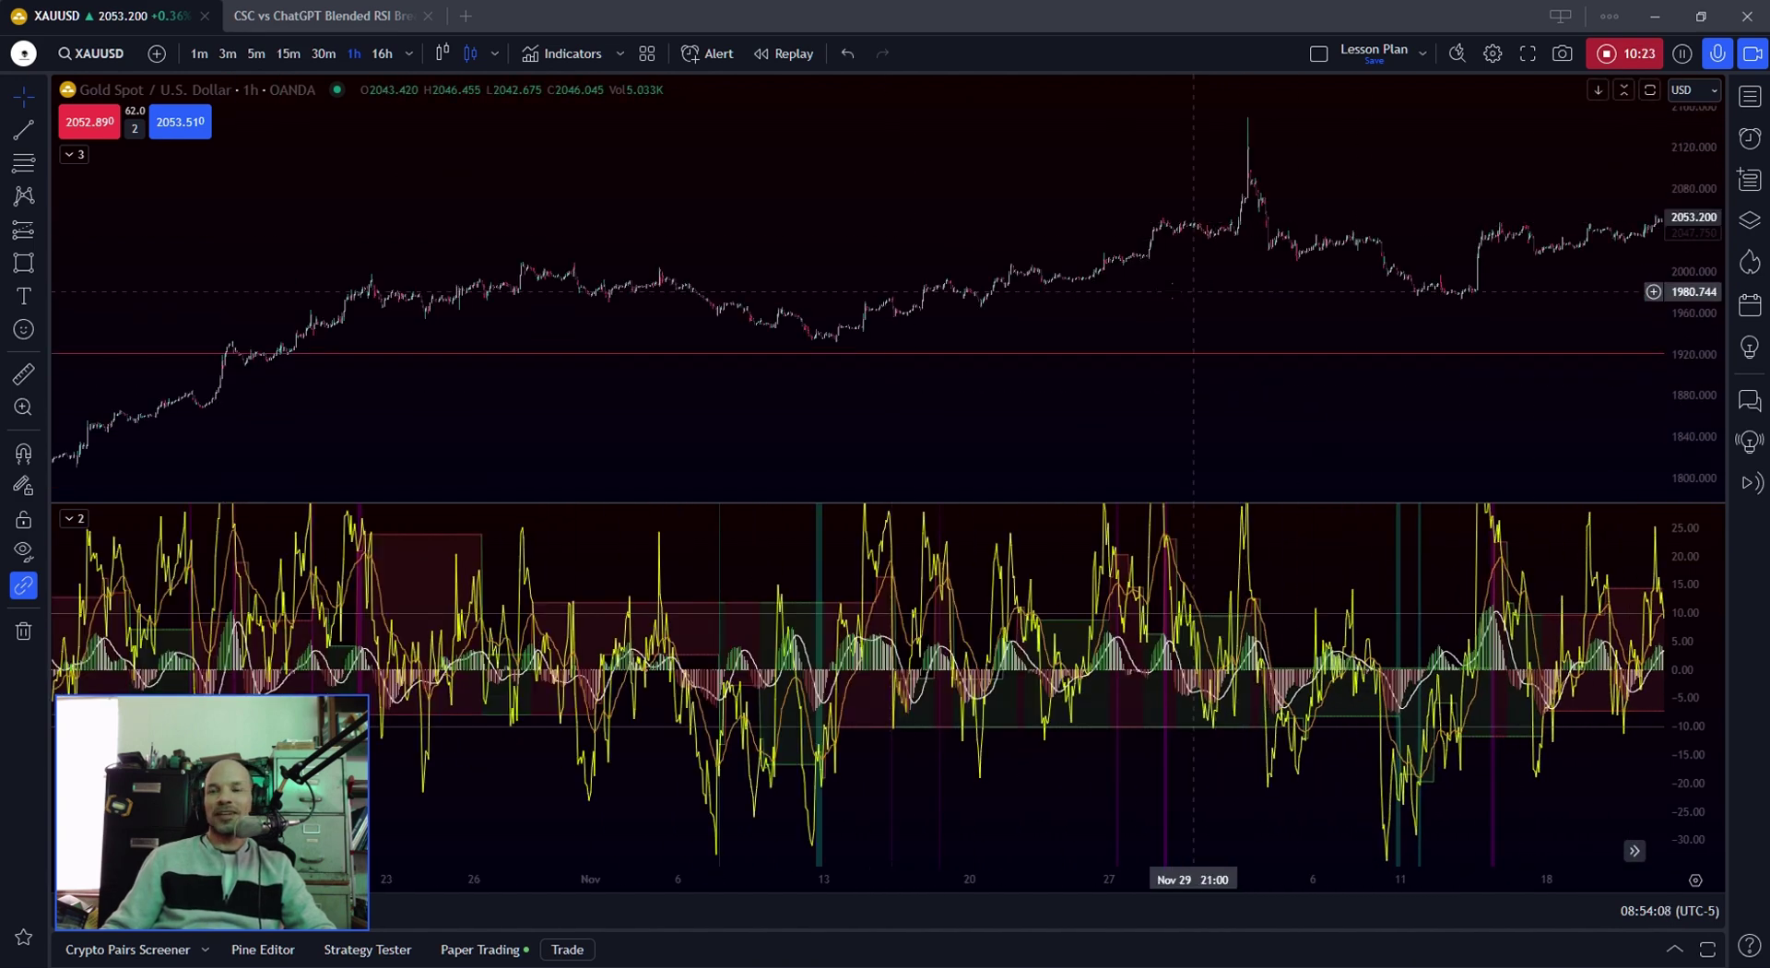
Examine the indicator's histogram between Sep 25 and Sep 29 against the vertical lines marking the price drops.
scroll(826, 136, "left", 10)
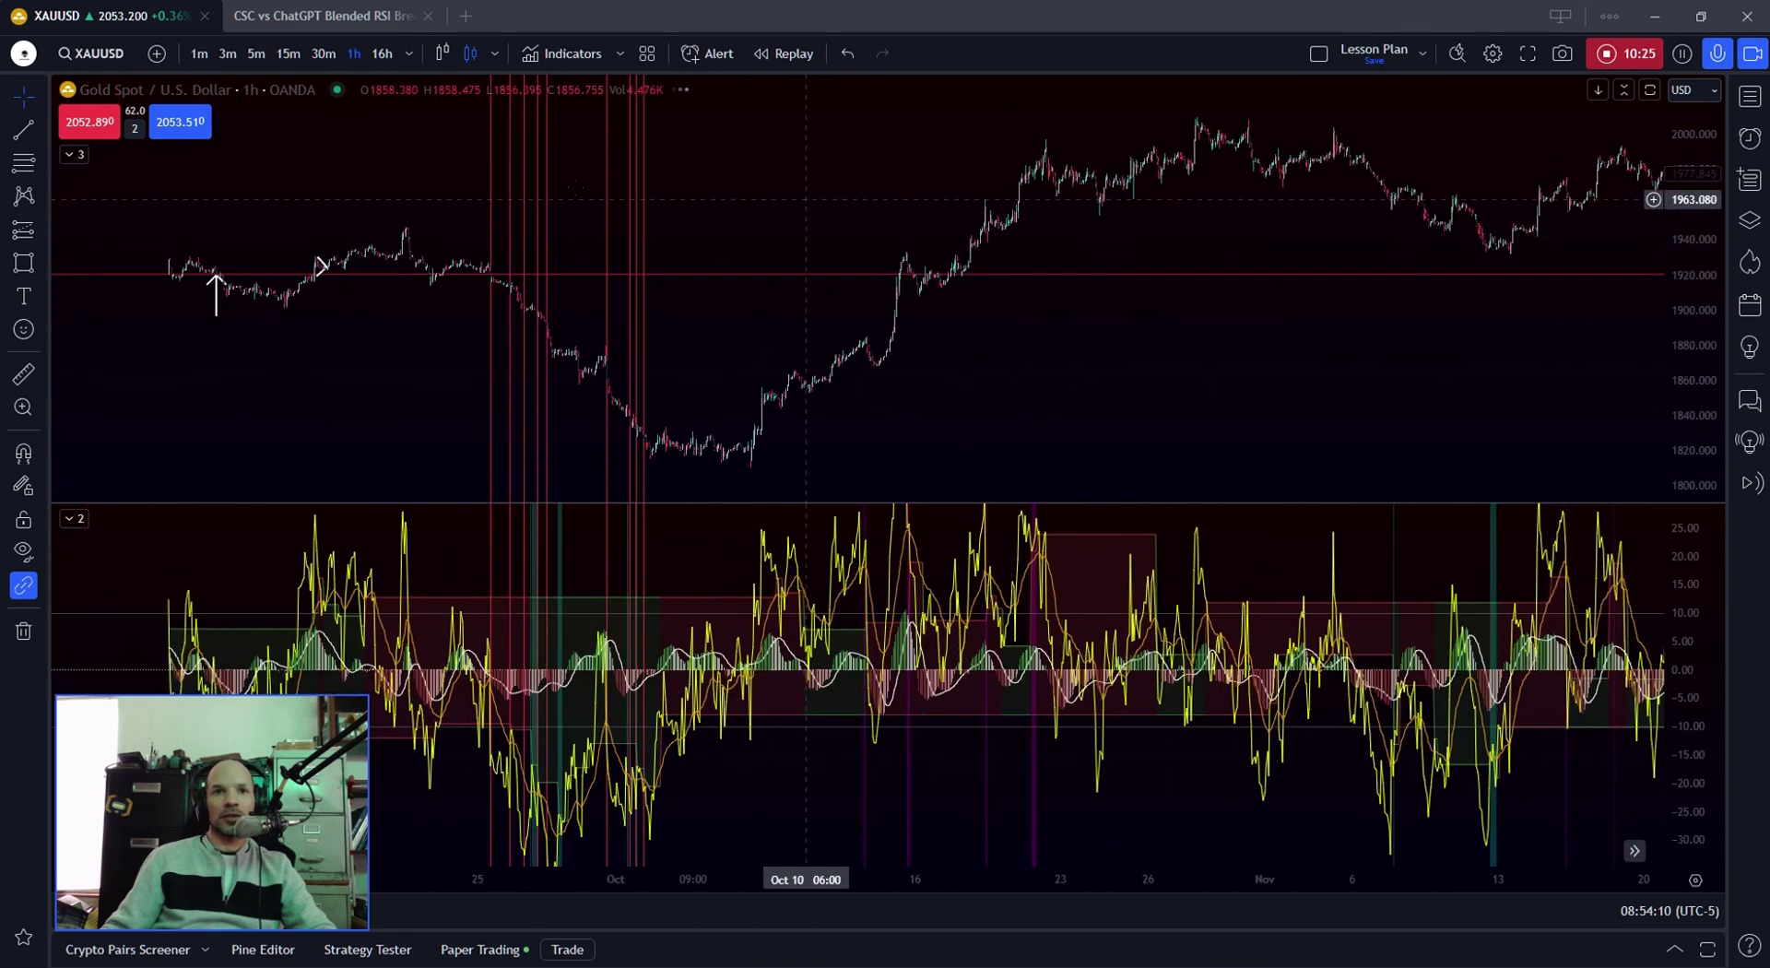
scroll(885, 277, "up", 5)
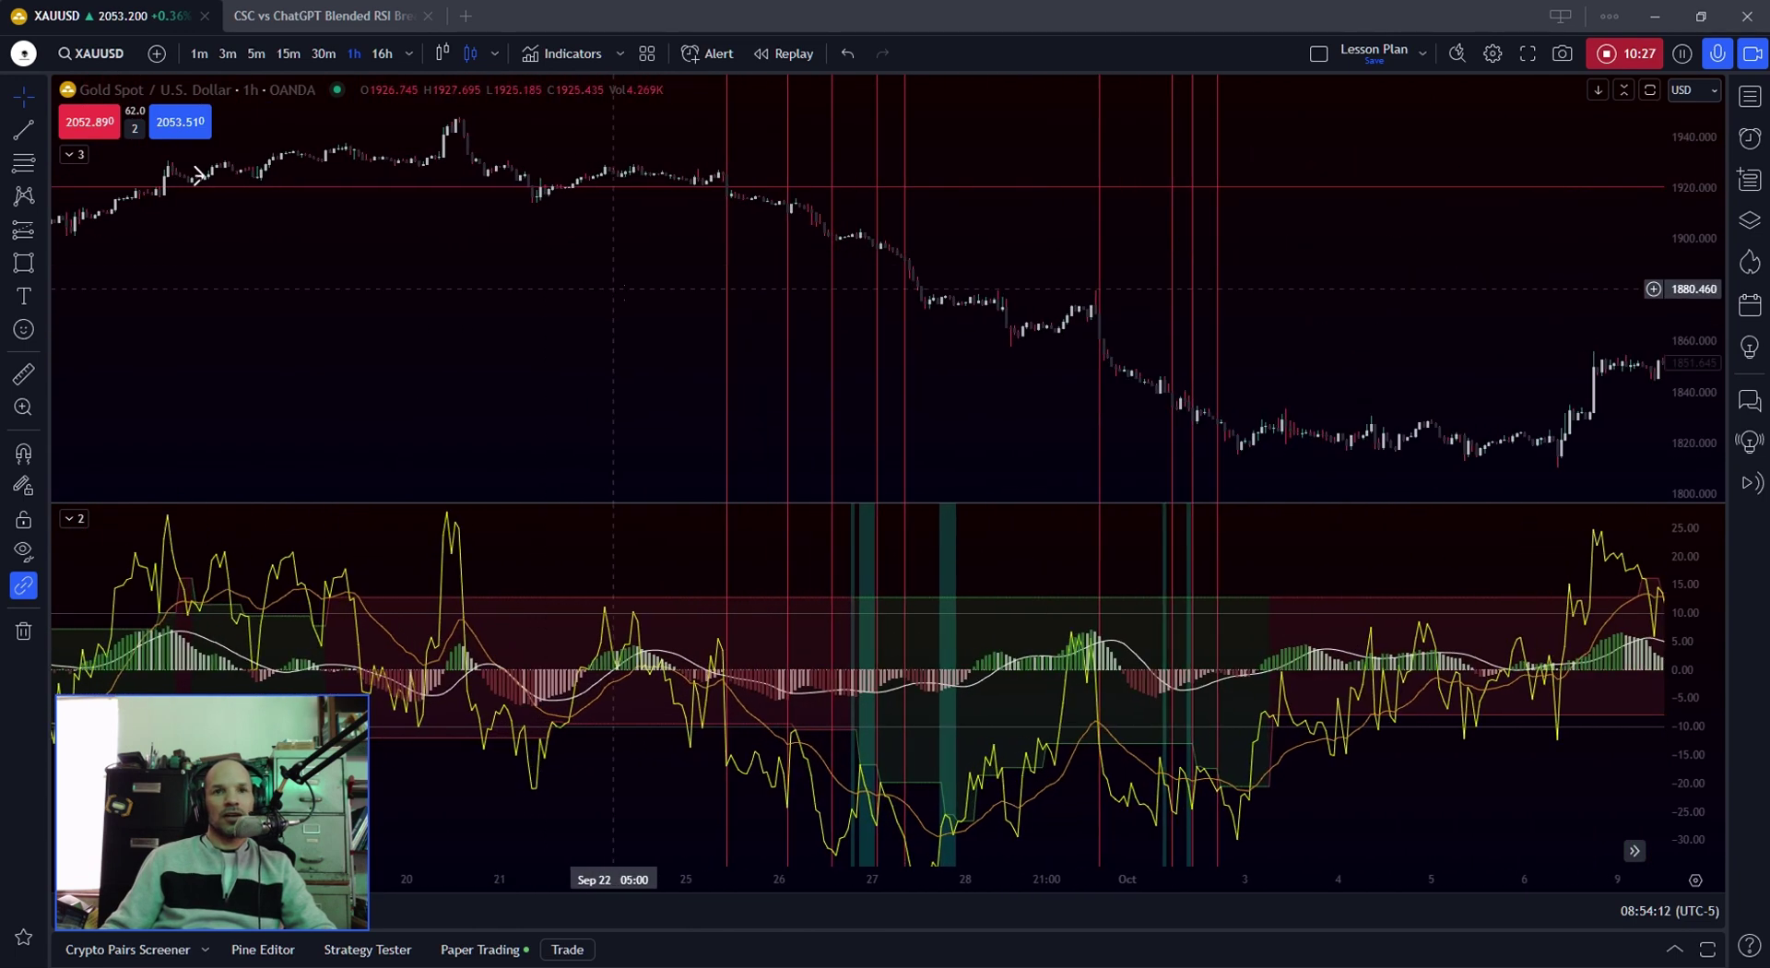
scroll(885, 276, "right", 3)
scroll(411, 371, "up", 5)
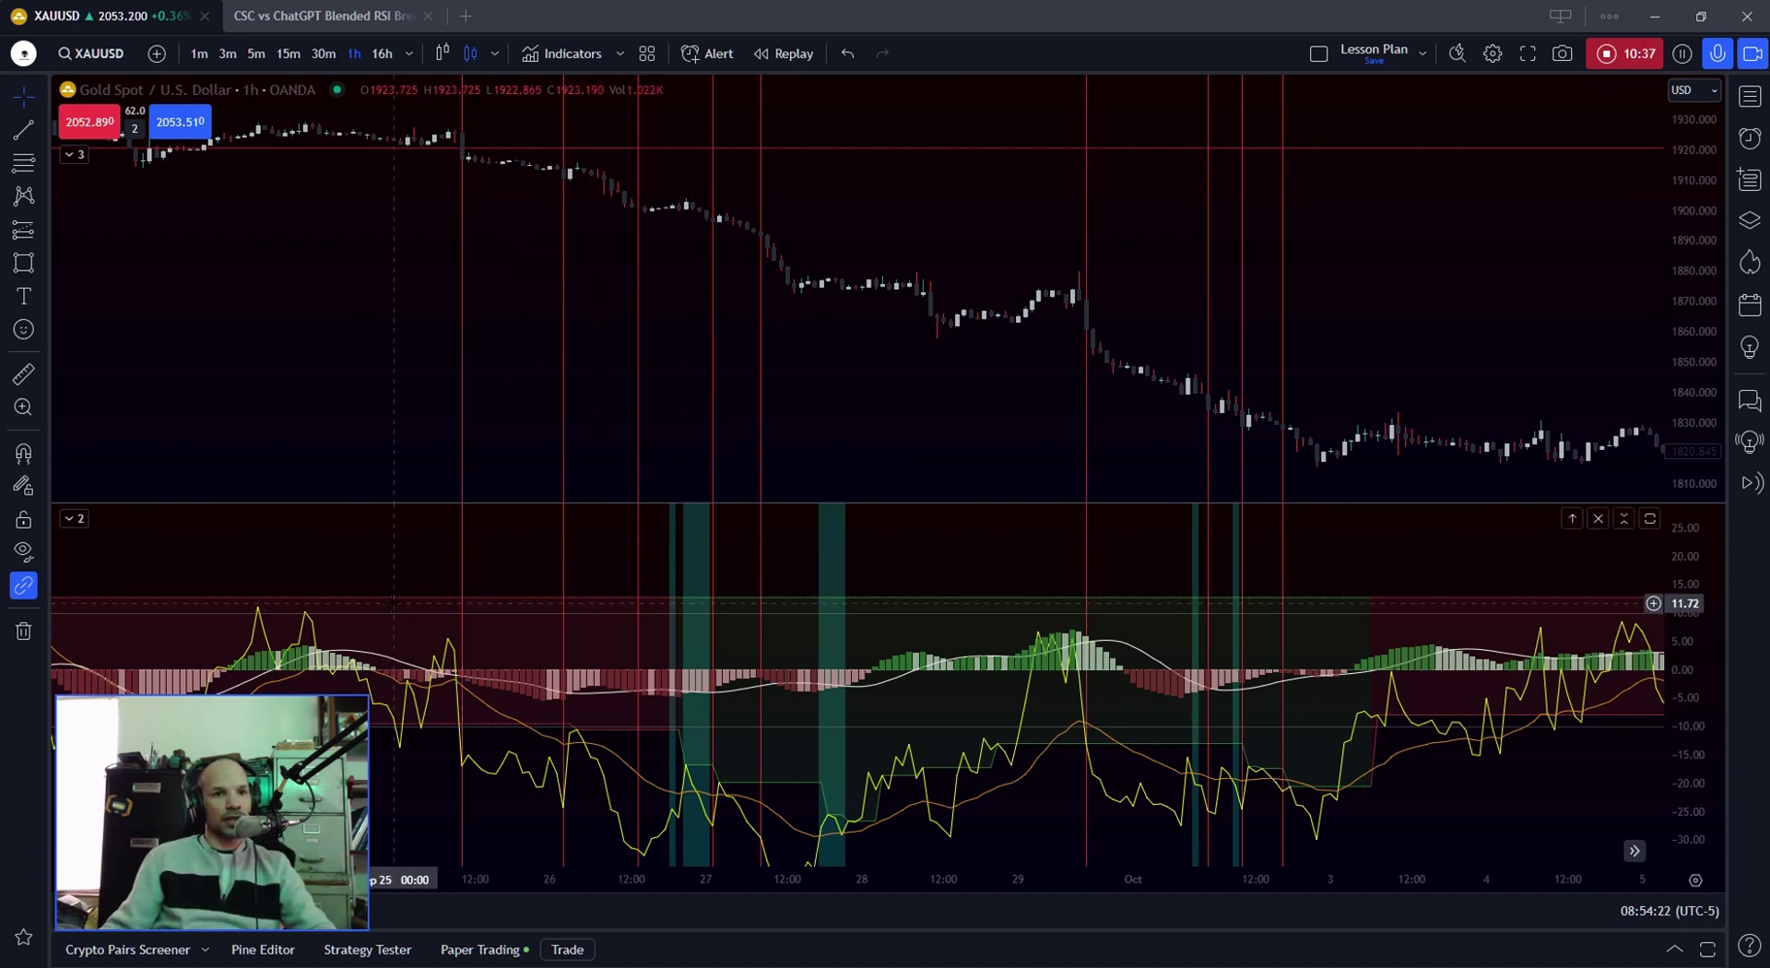
mouse_move(551, 607)
left_mouse_down()
mouse_move(568, 719)
mouse_move(745, 726)
left_mouse_up()
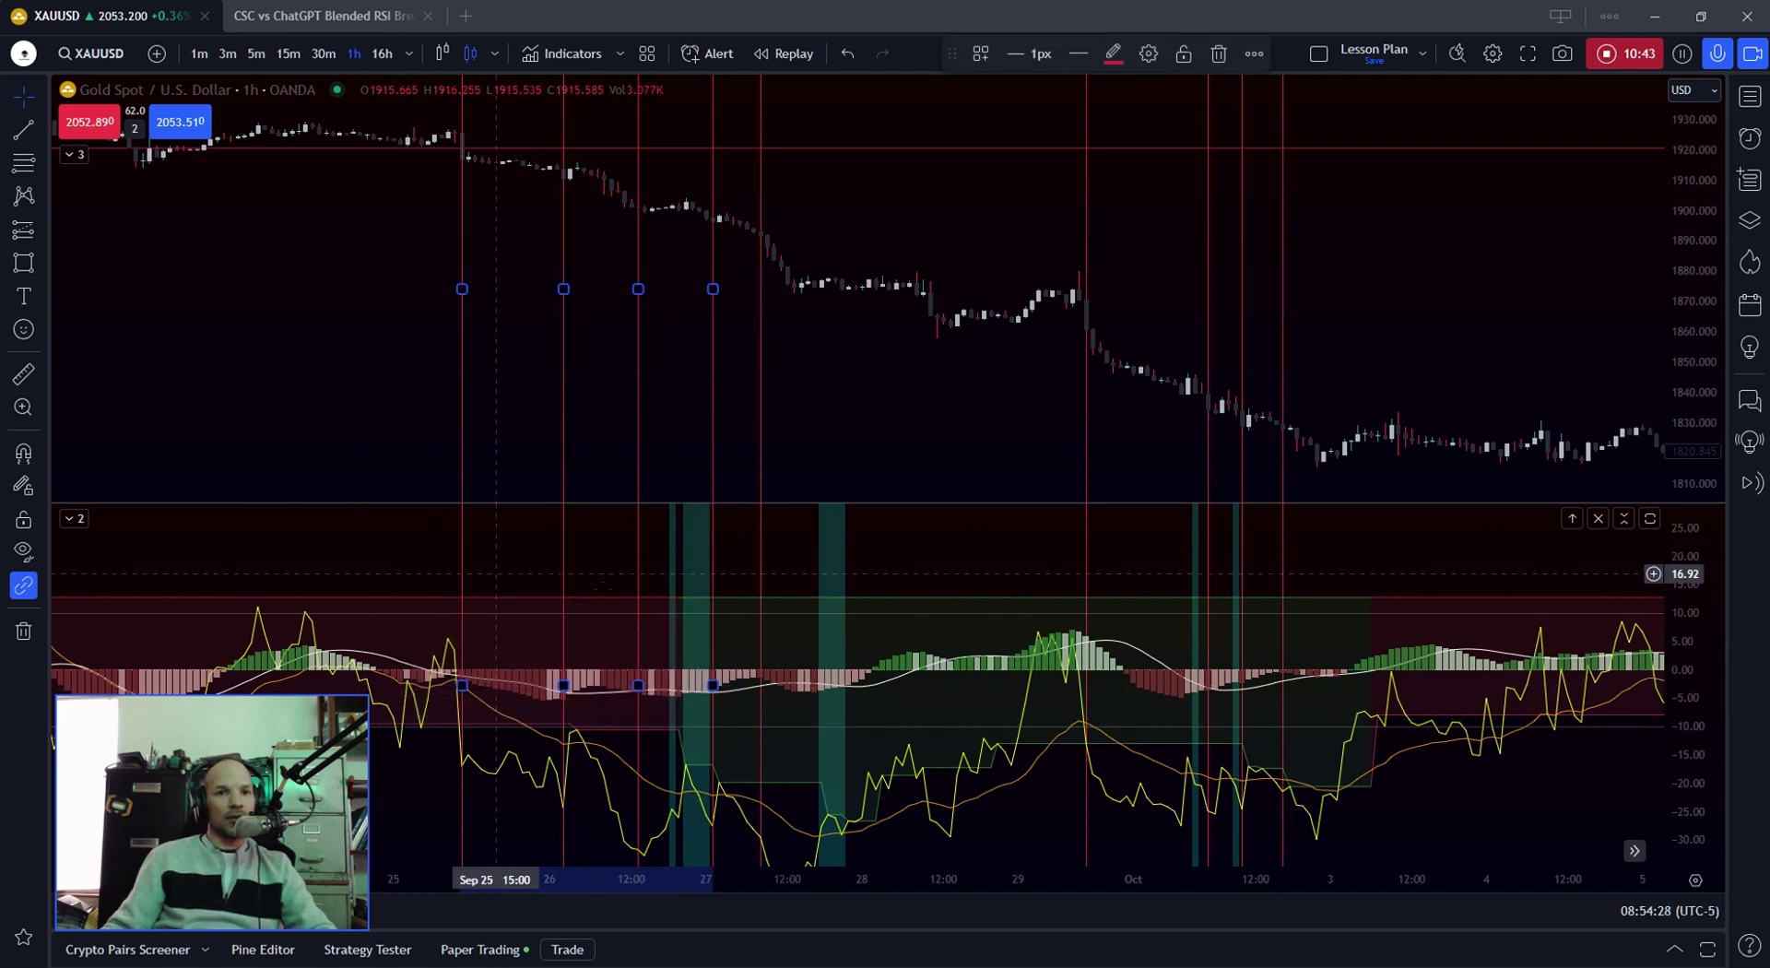
left_click(728, 618)
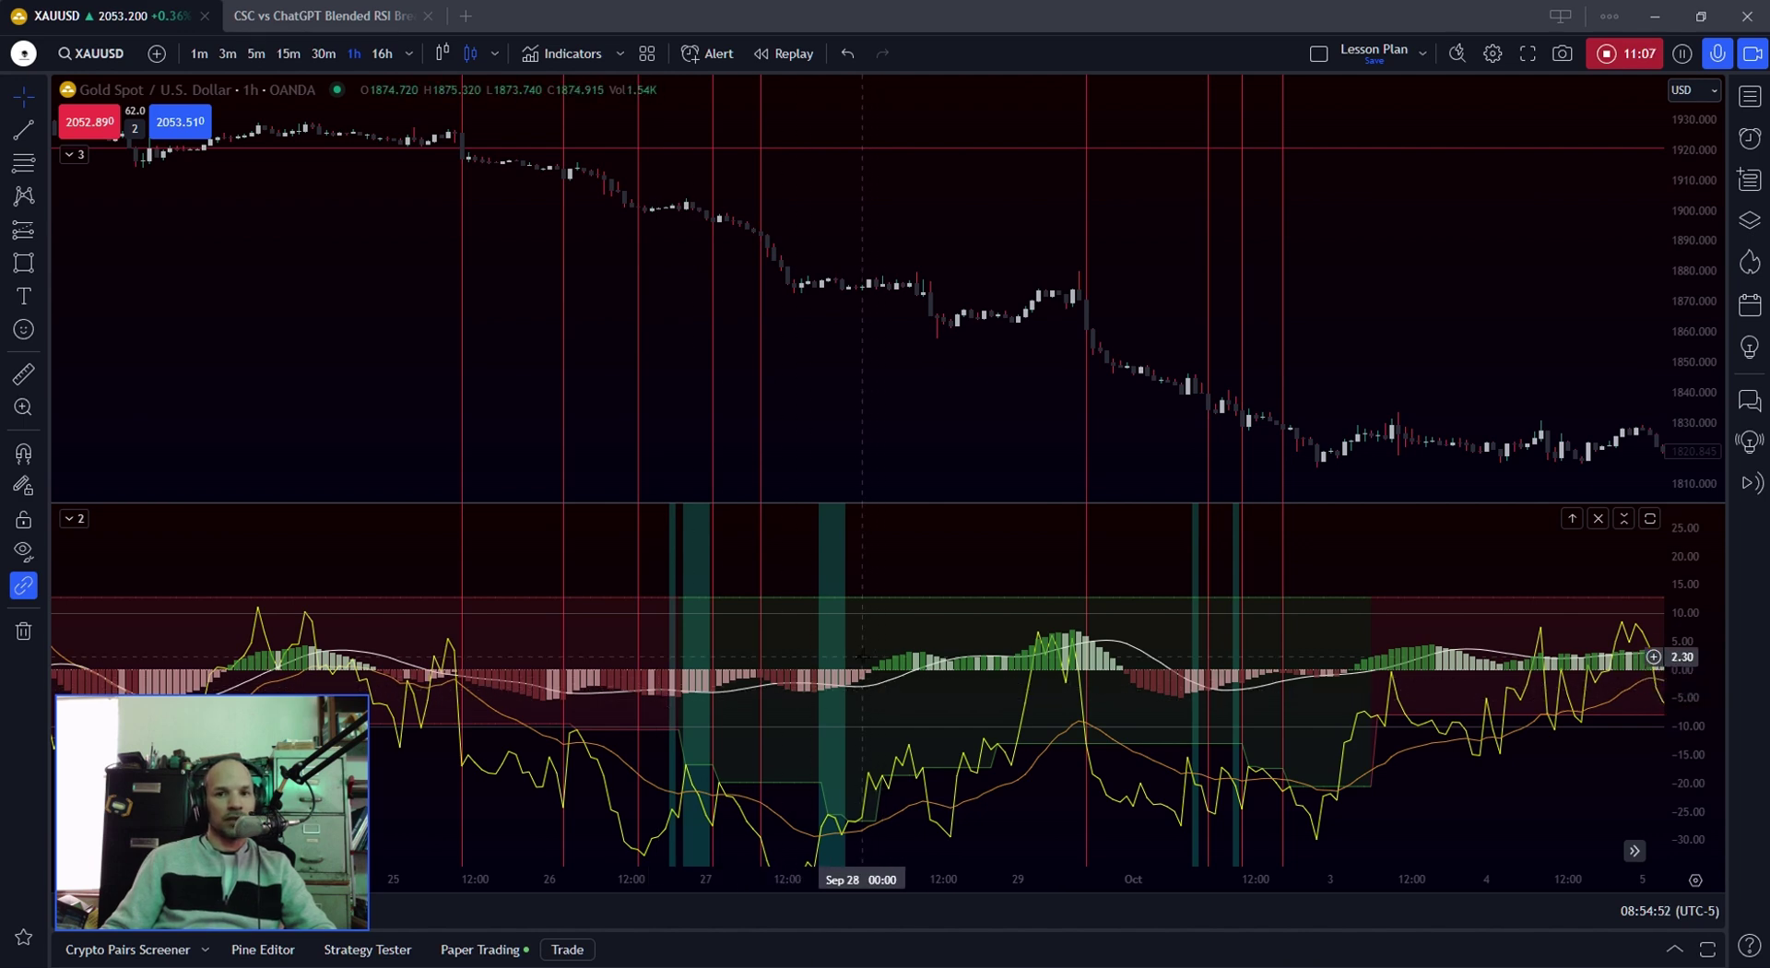
left_click(869, 637)
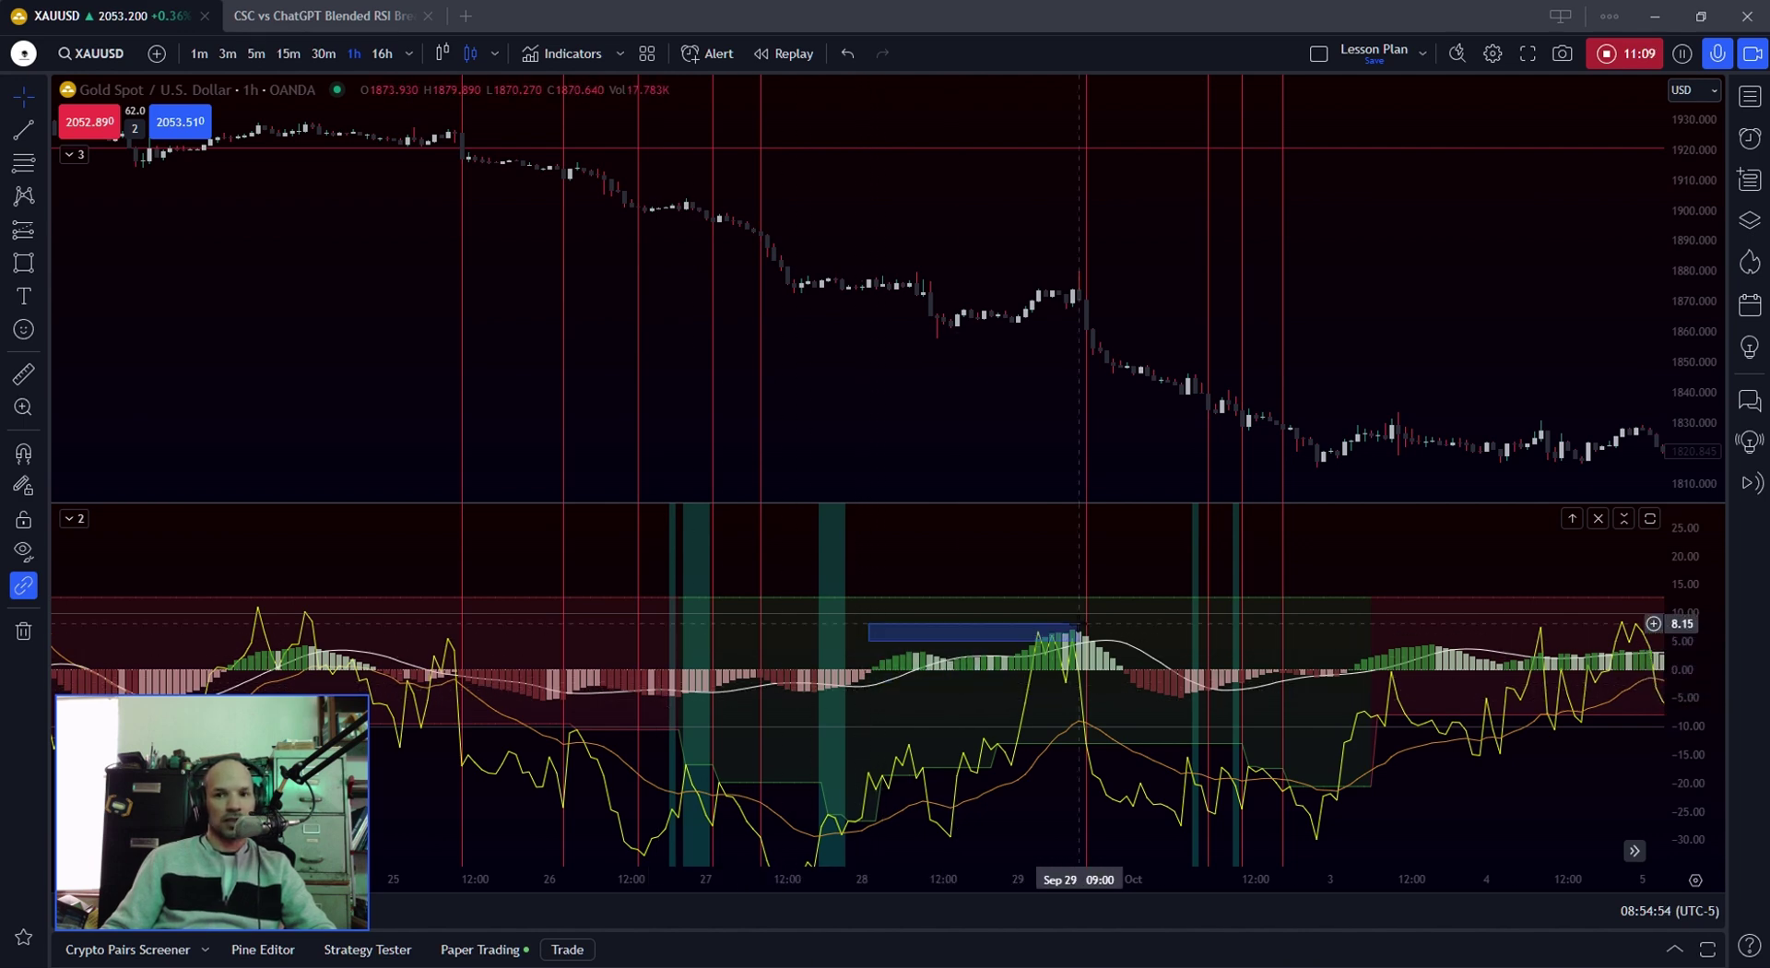
left_click(1101, 678)
left_click(1014, 669)
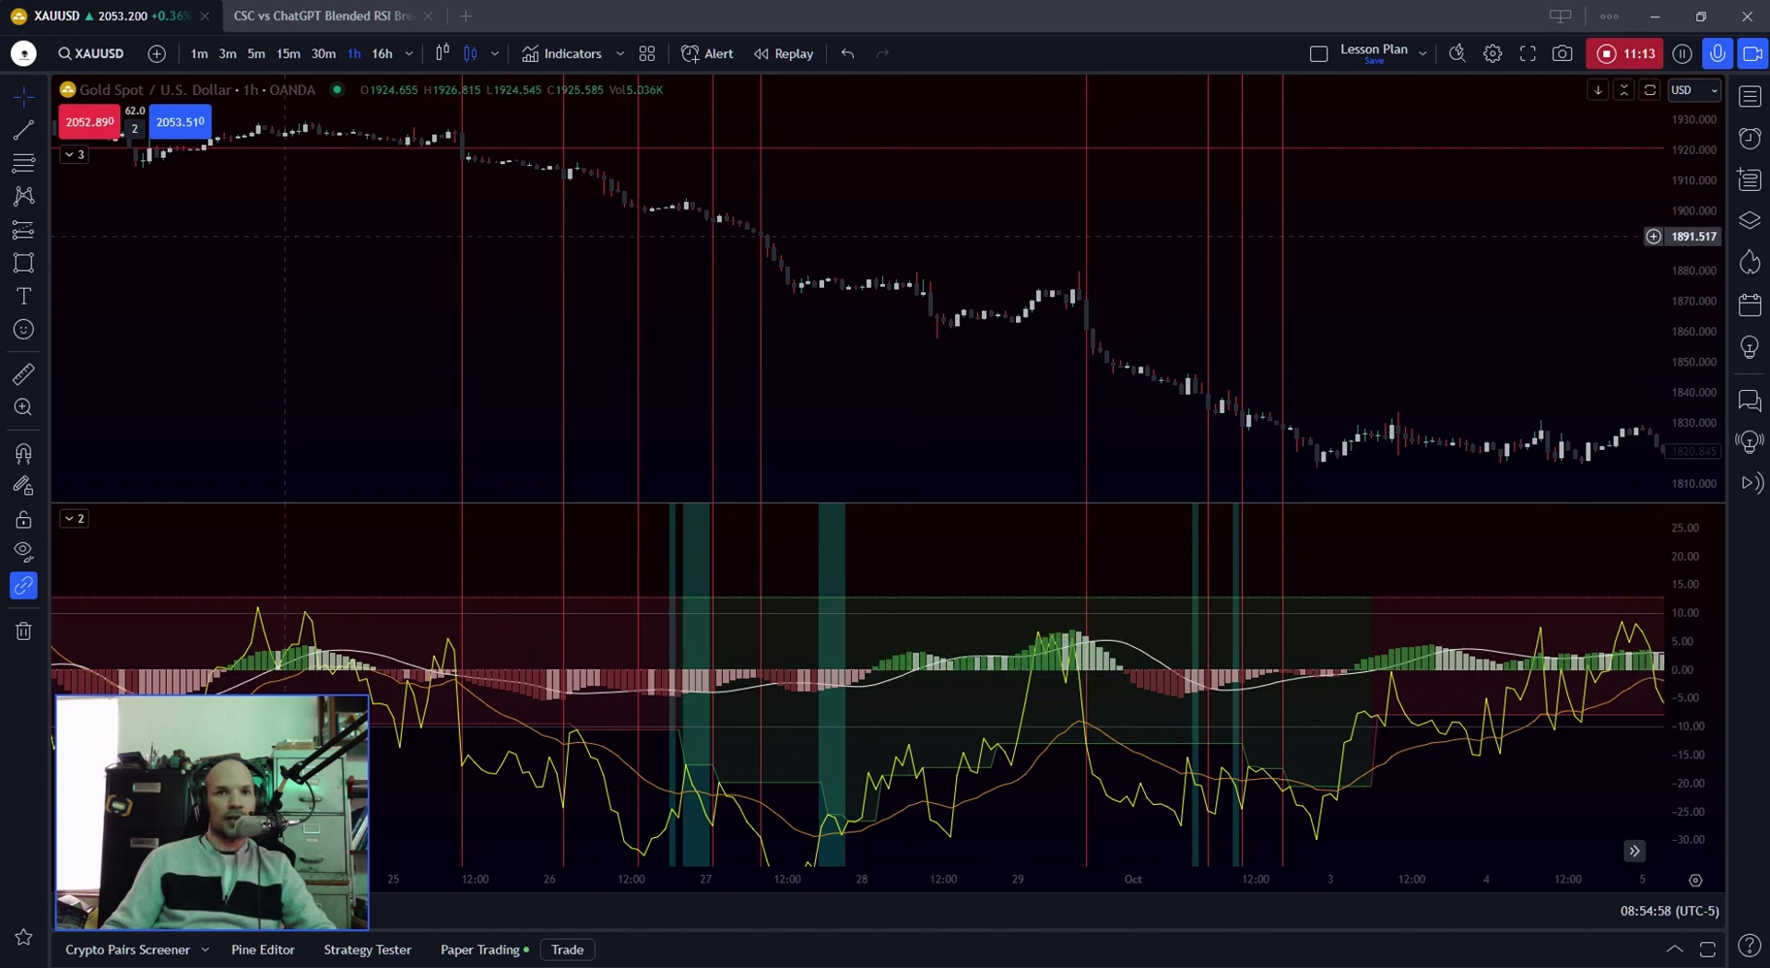
Draw a horizontal arrow at 1872.686 from Sep 28 08:00 to Oct 02 02:00.
key("alt+t")
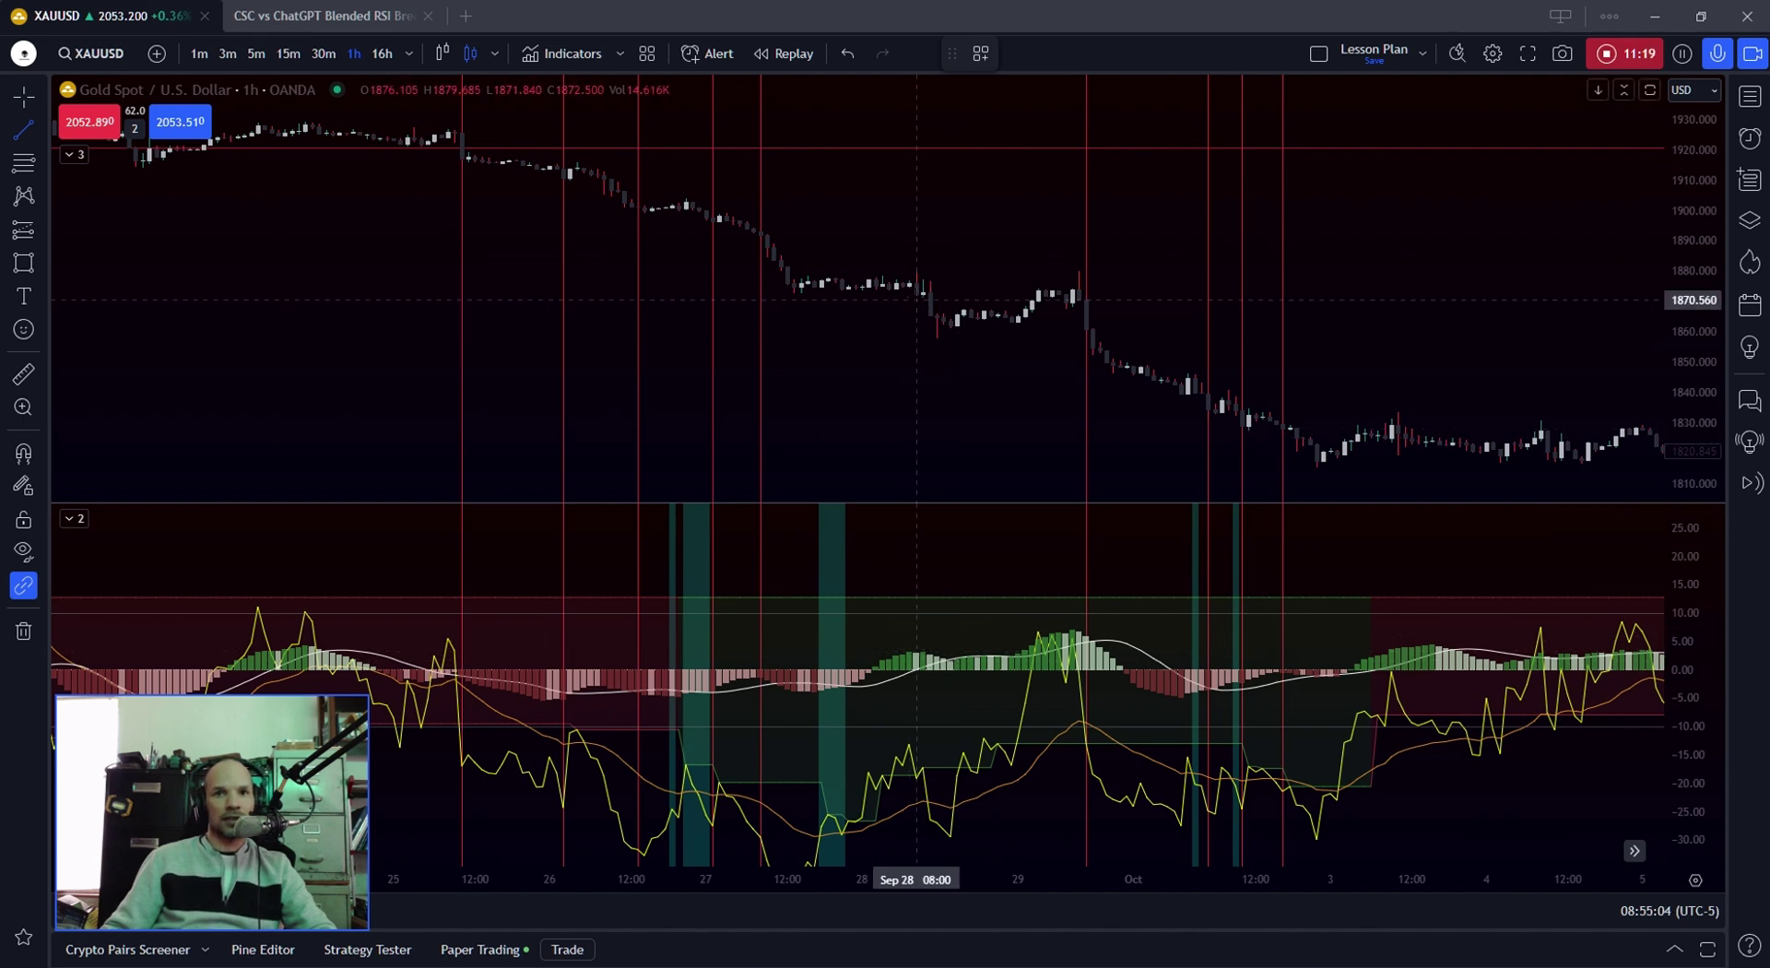
left_click(918, 293)
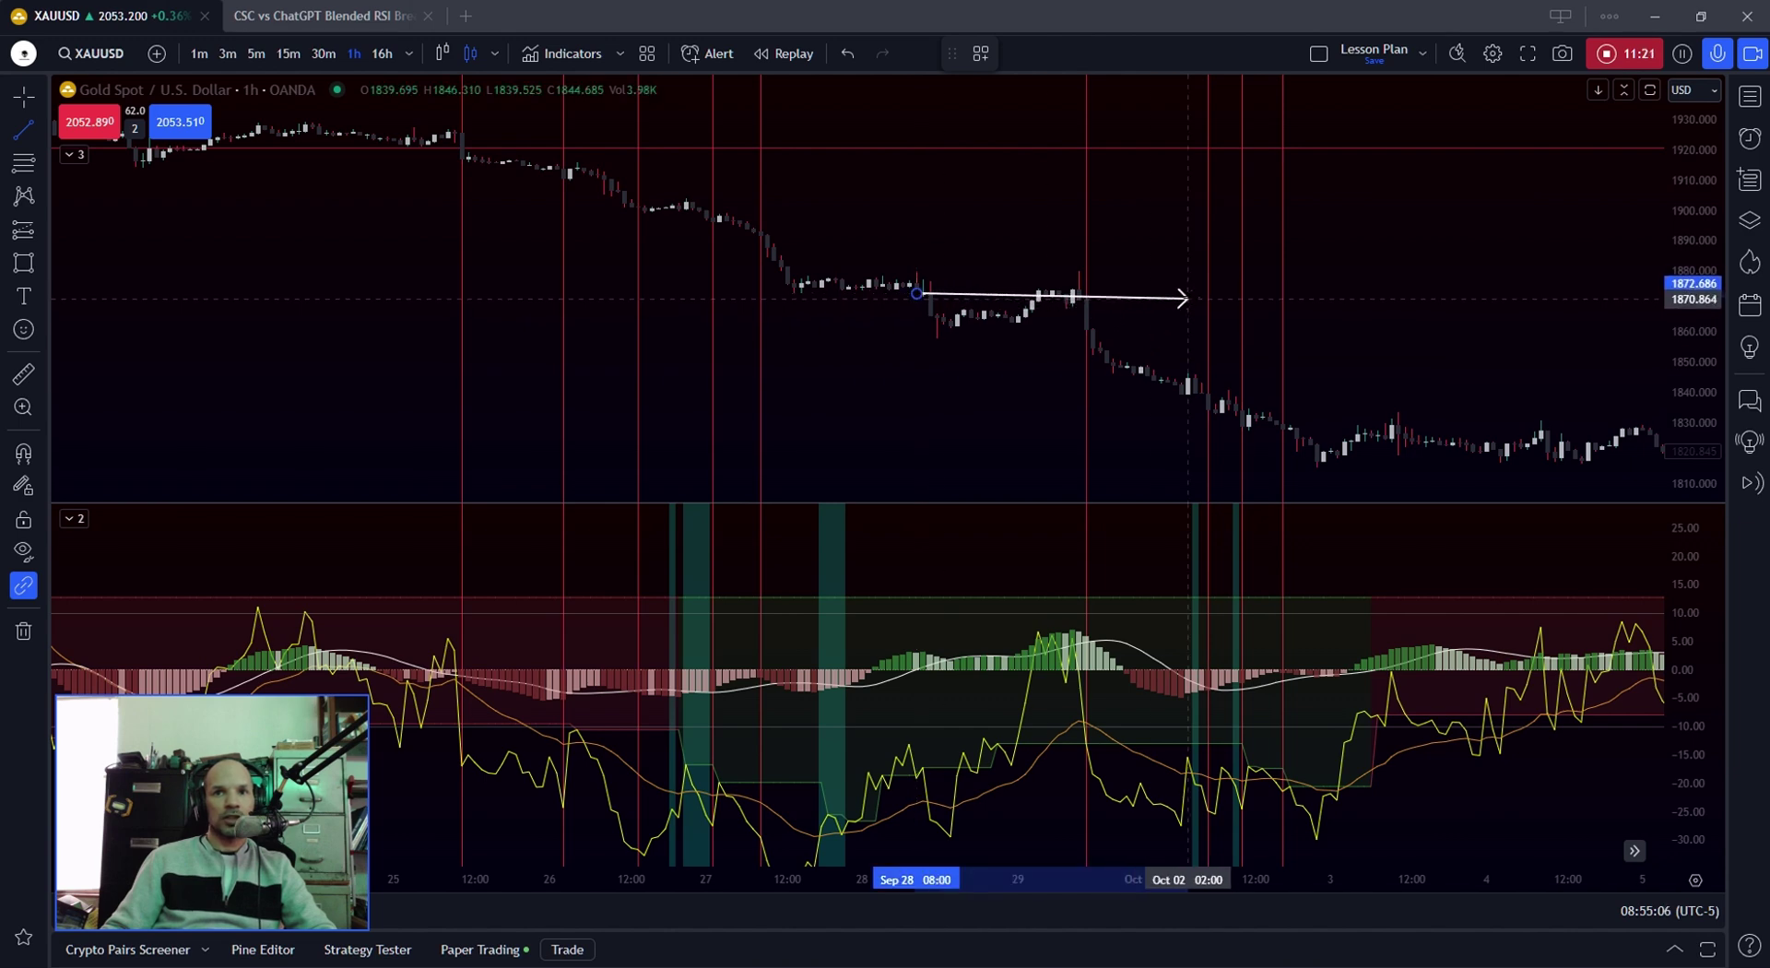
left_click(1188, 294)
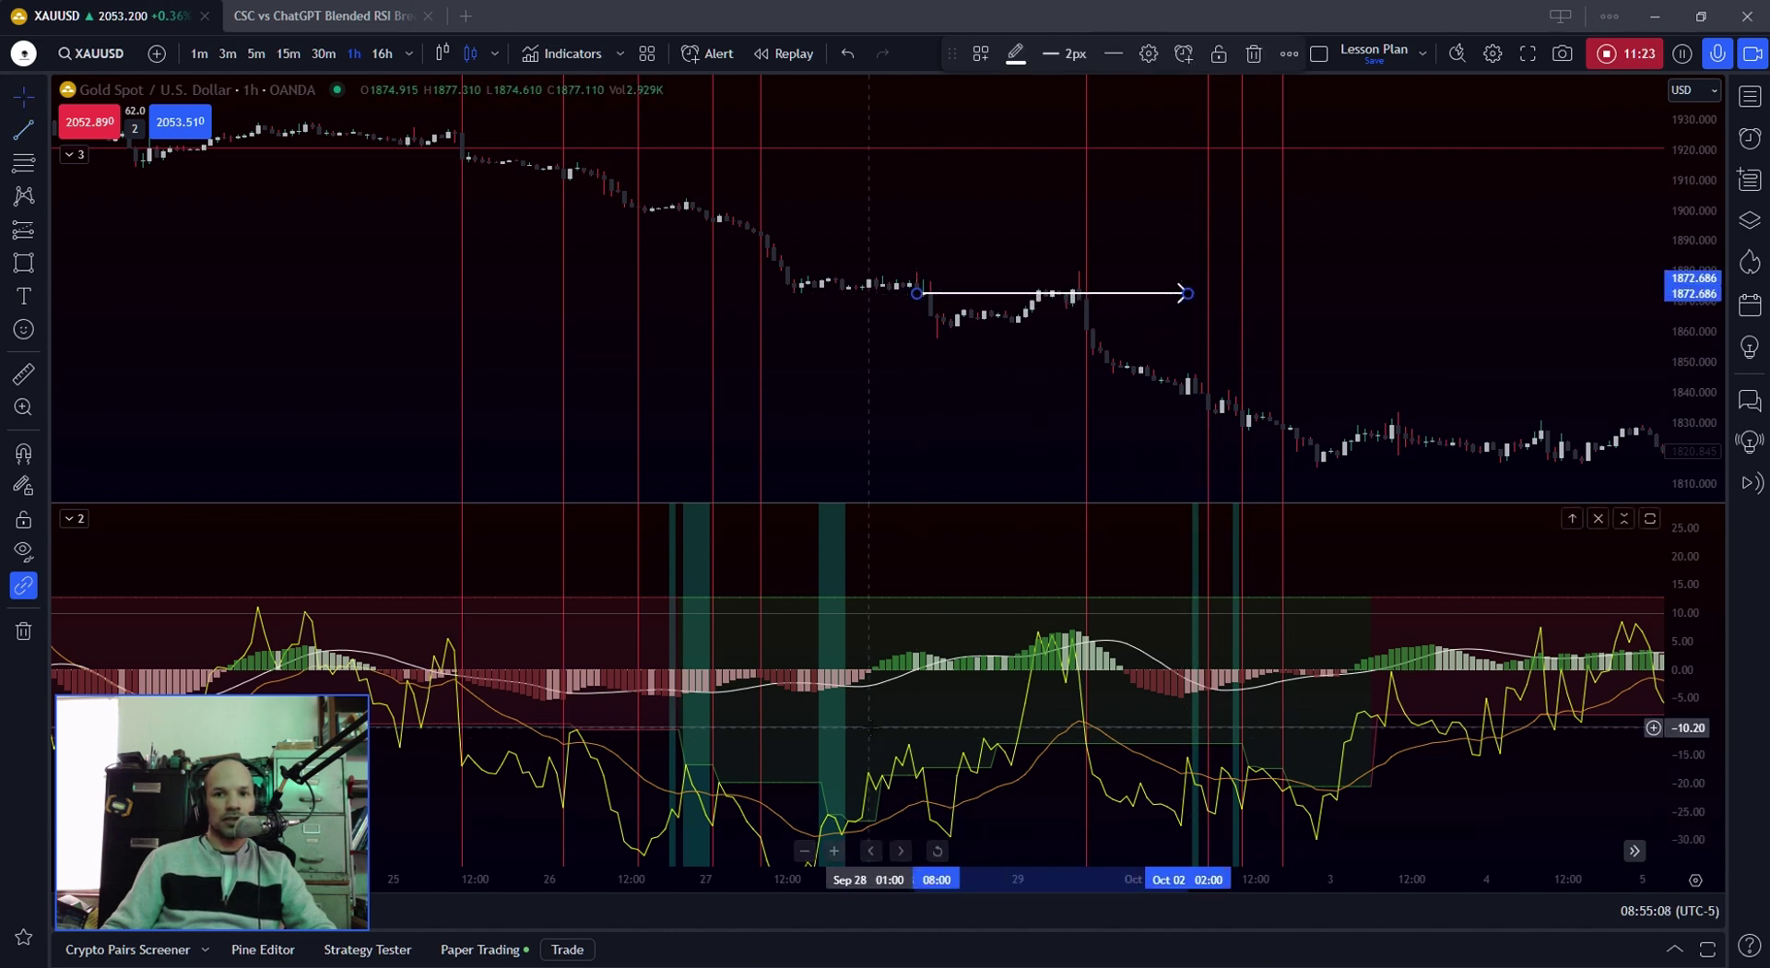
Examine the indicator lines and histogram below the arrow, from Sep 28 to the Sep 29 10:00 breakdown candle.
left_click_drag(876, 735, 1079, 835)
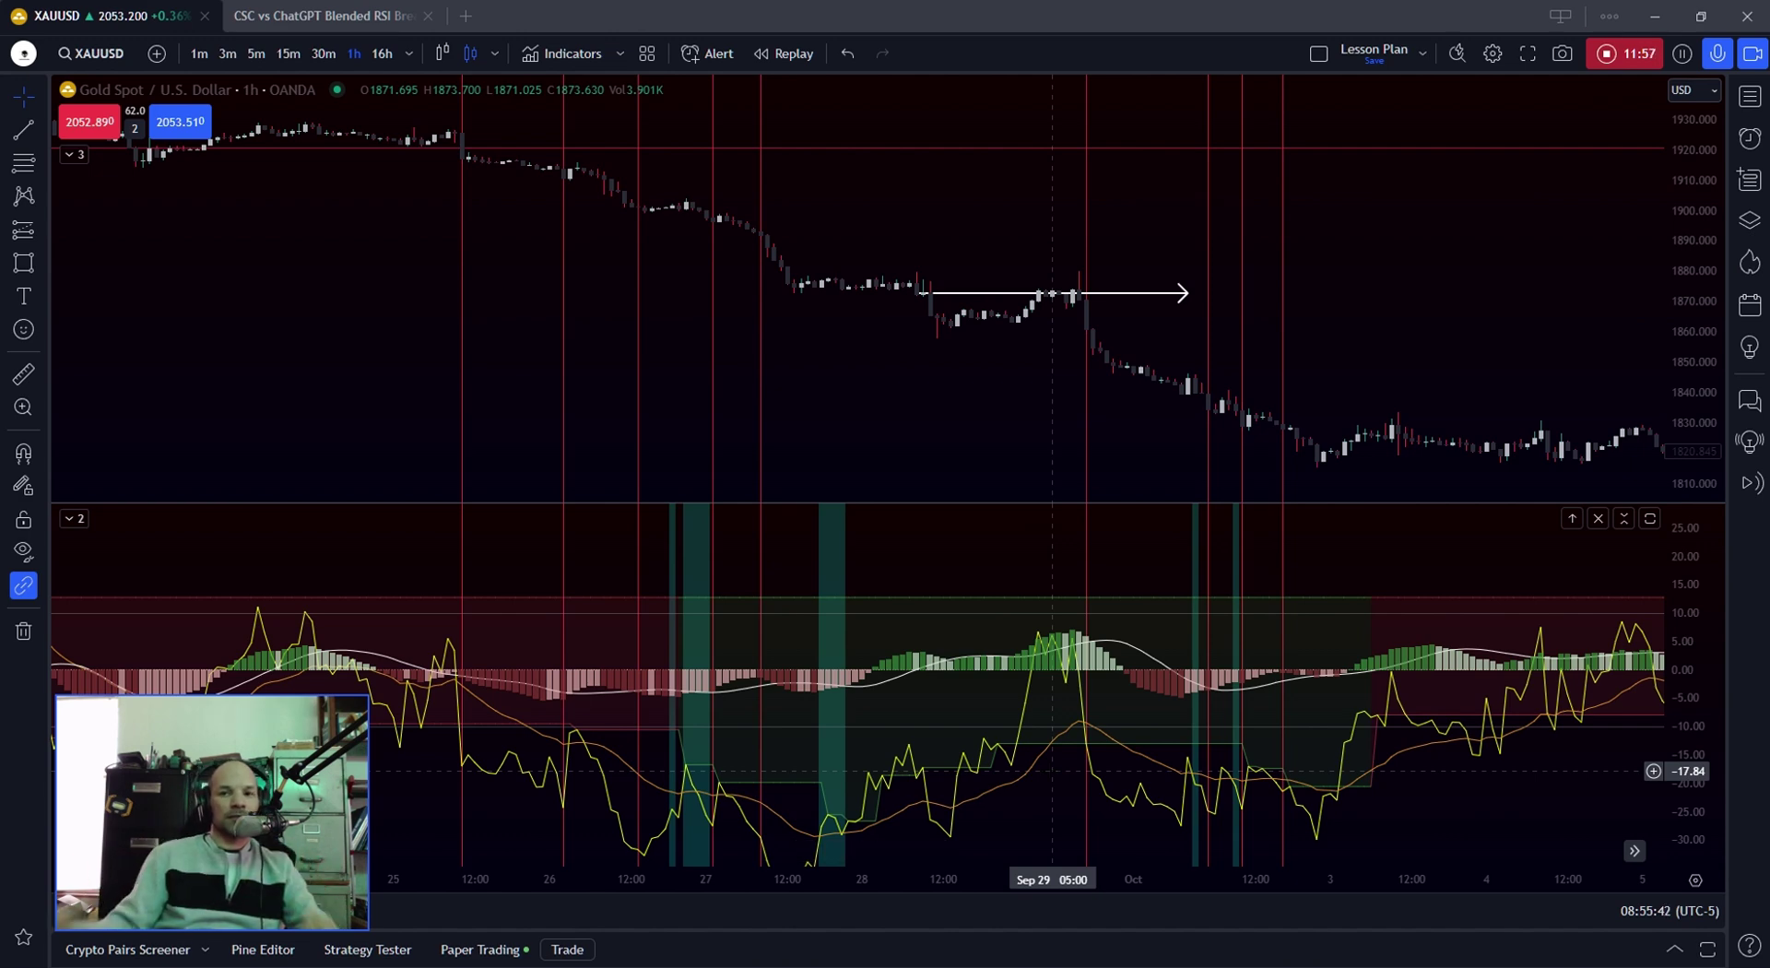
scroll(1010, 710, "right", 2)
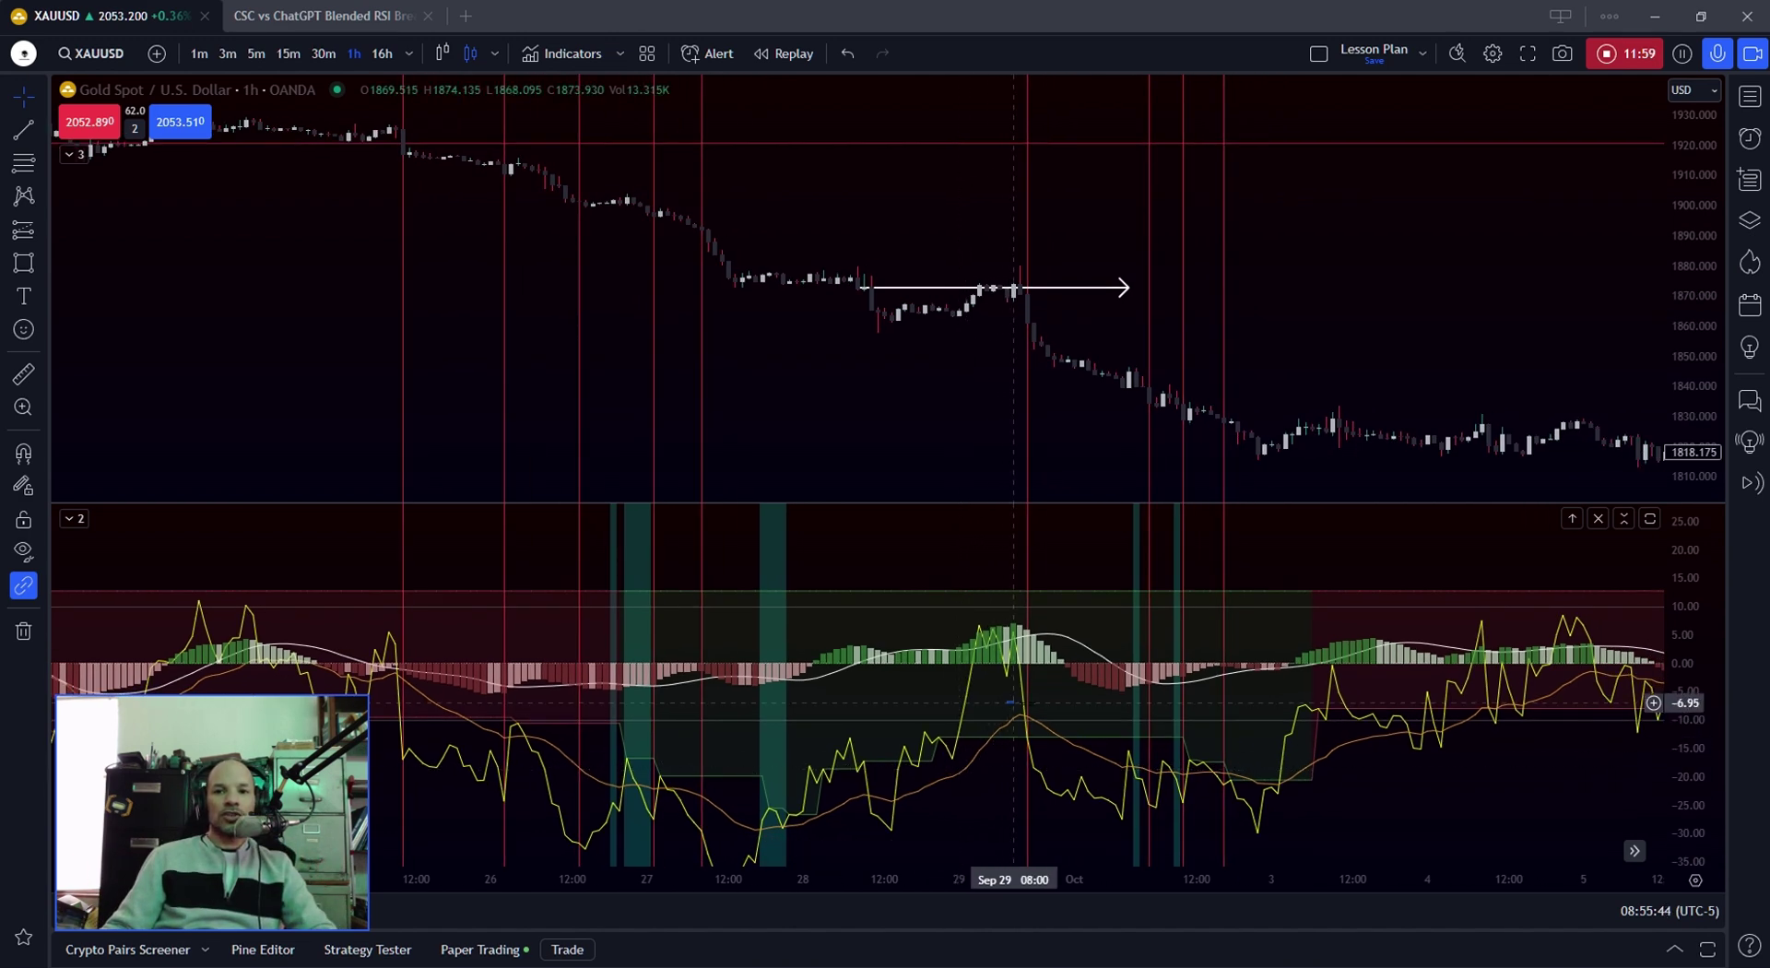
left_click_drag(1008, 705, 1061, 760)
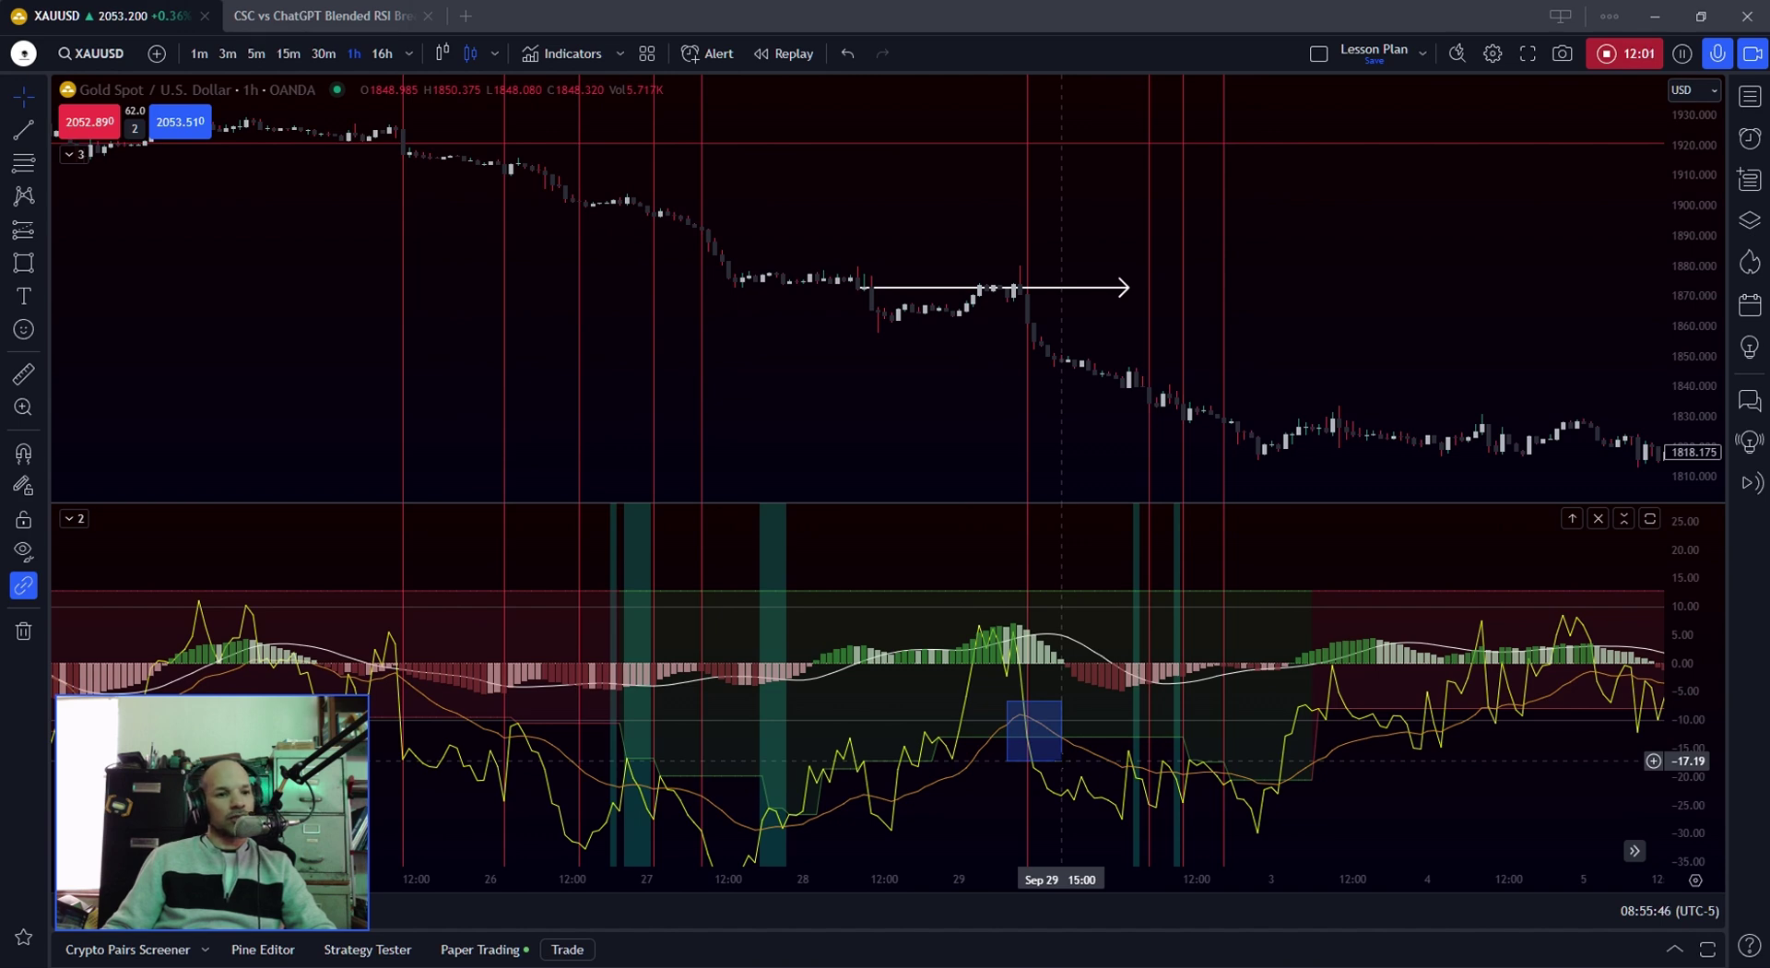
left_click_drag(1062, 759, 1061, 760)
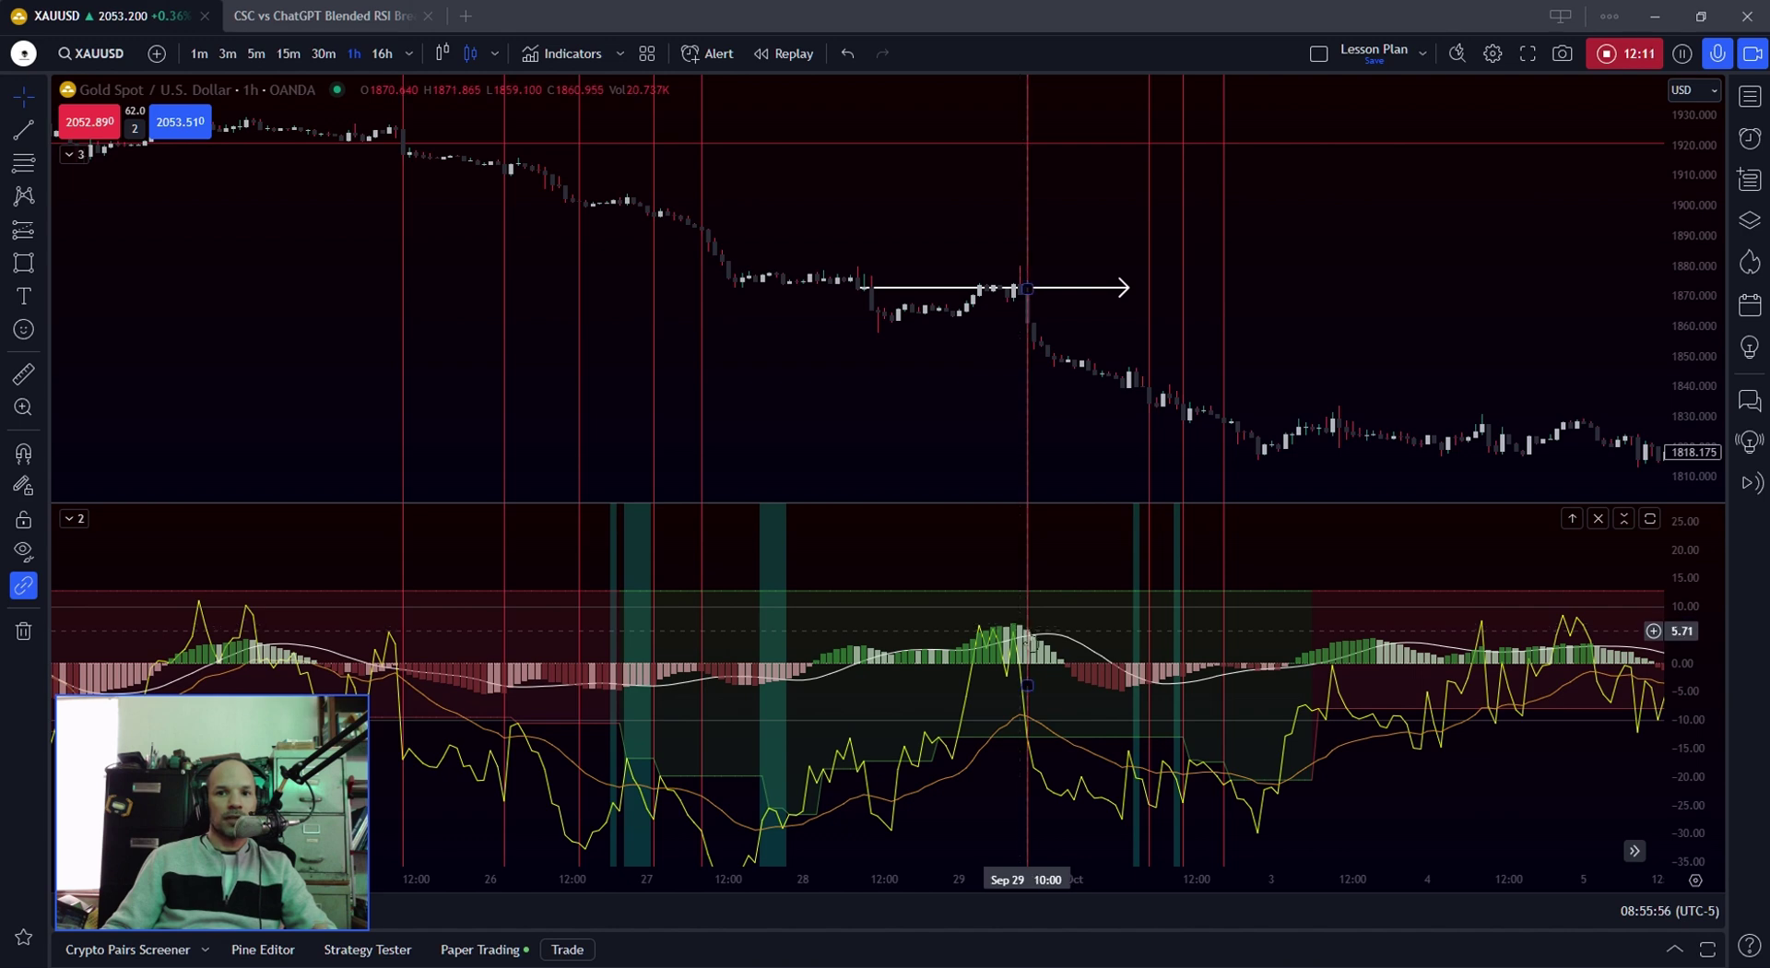
scroll(1021, 637, "up", 2)
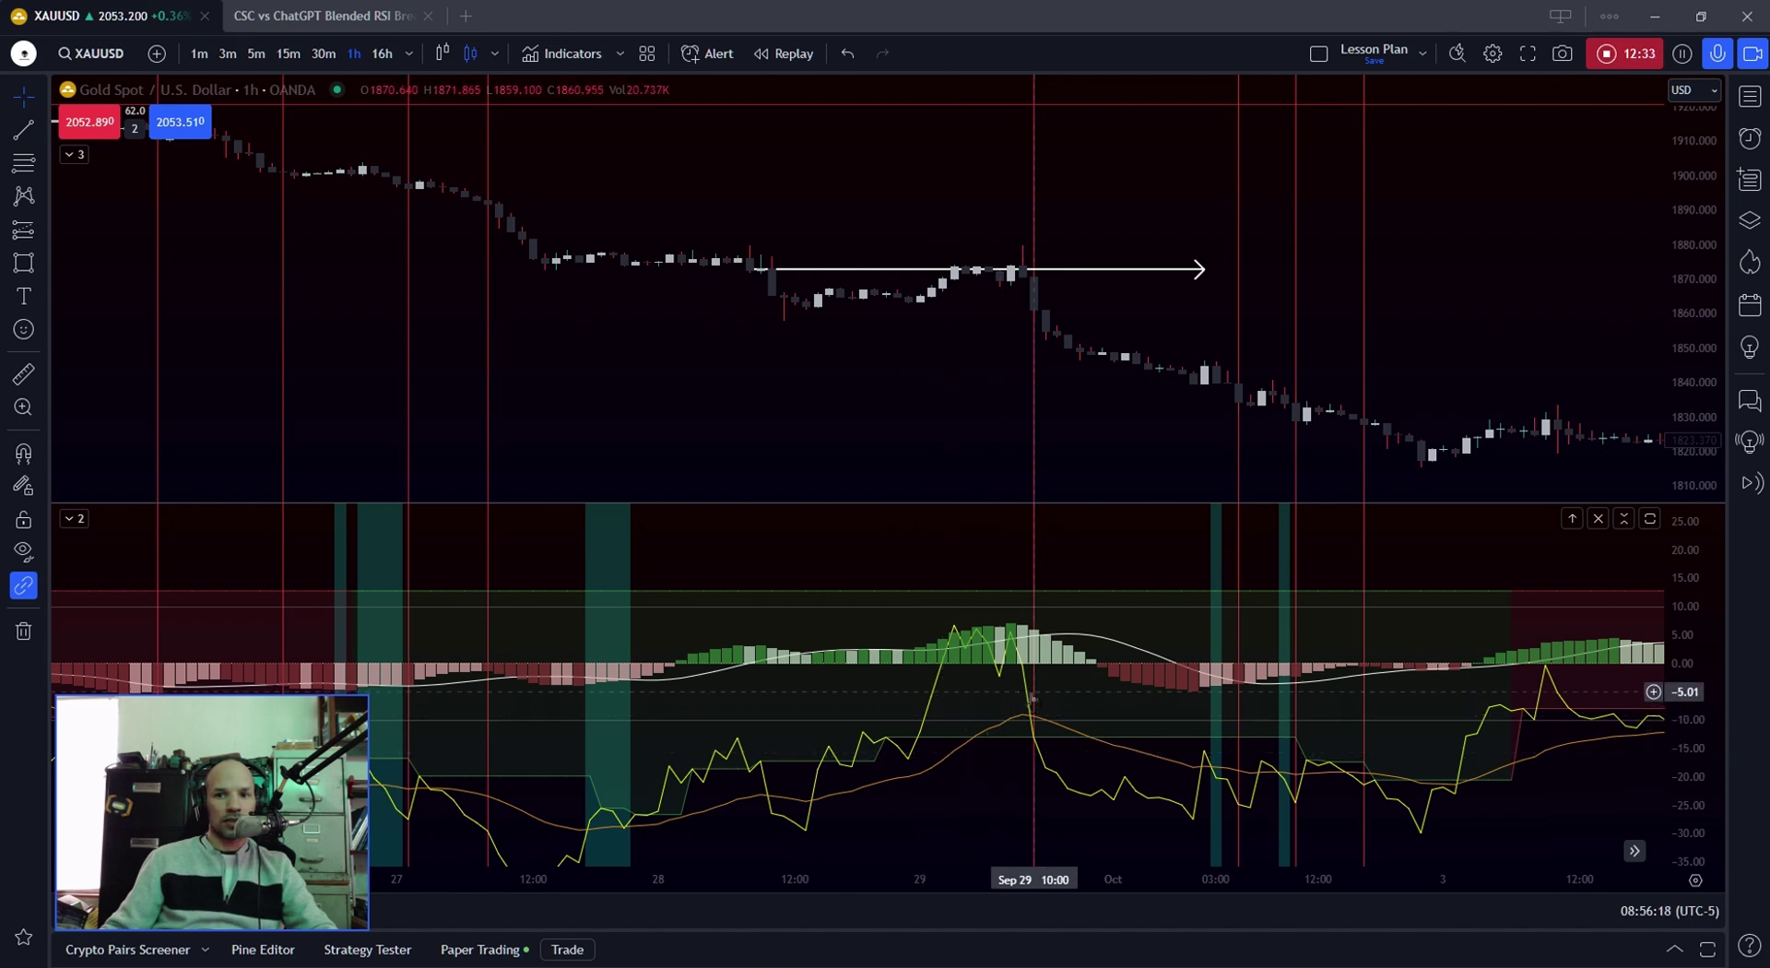
scroll(1035, 774, "down", 2)
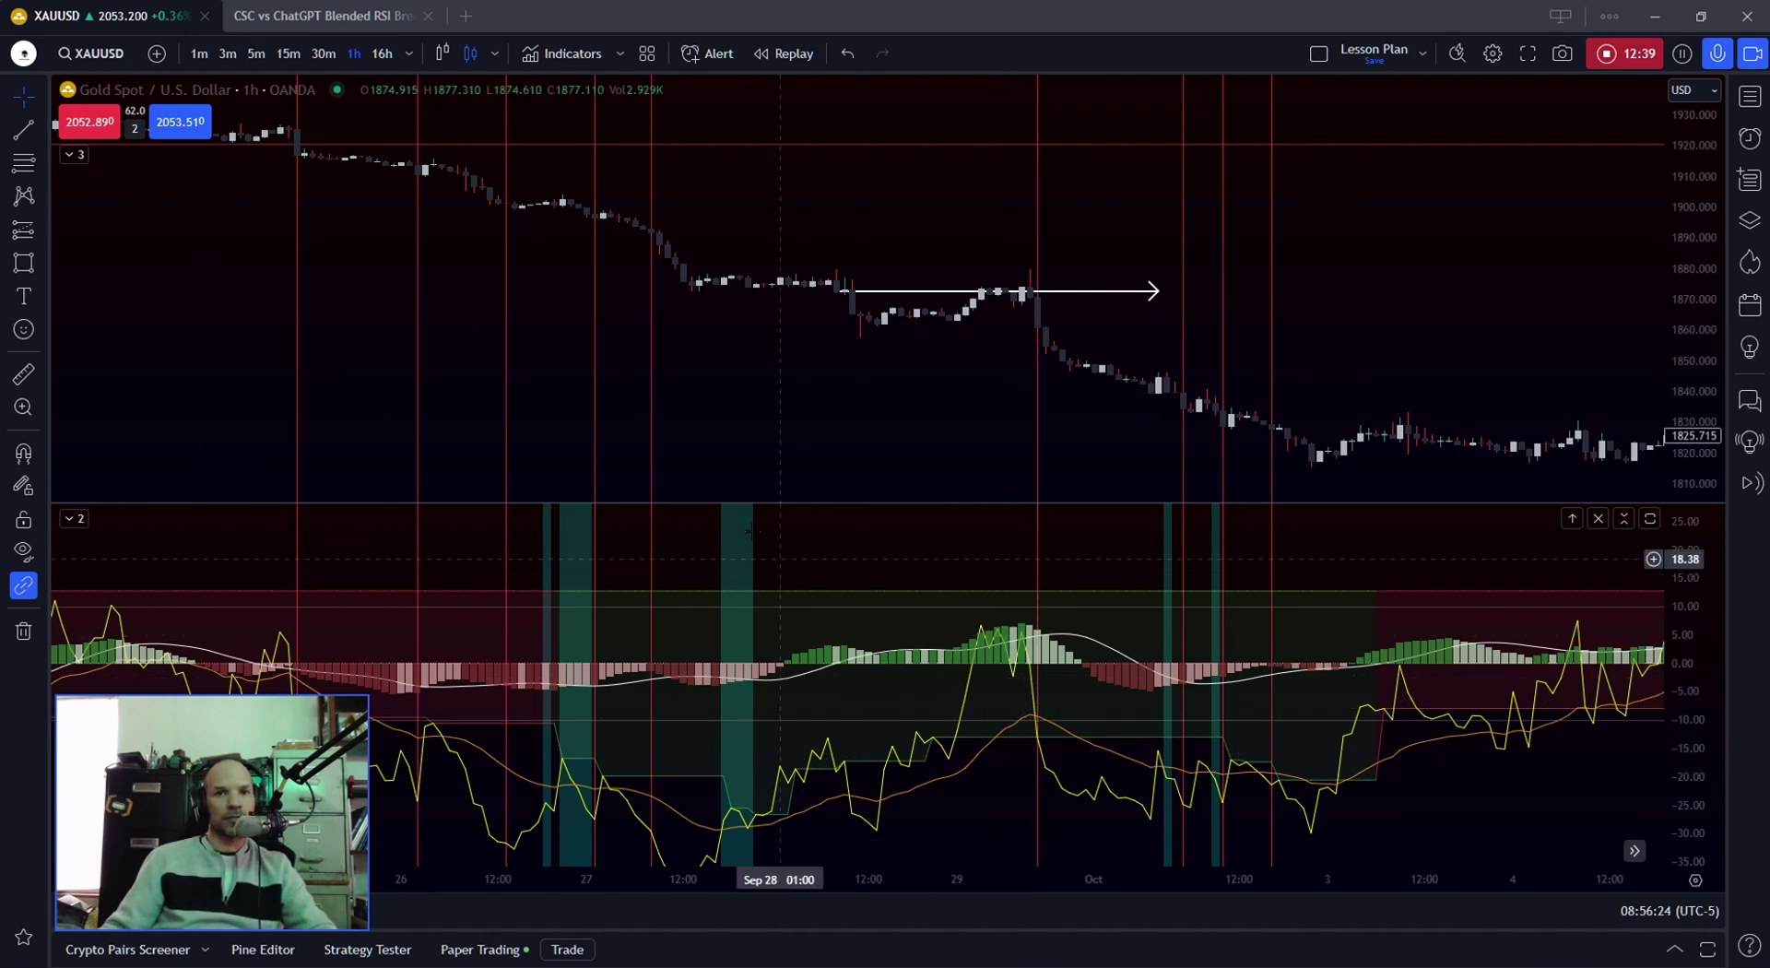
Examine the histogram's green section between Sep 21 and Sep 25 against the price before the first vertical line.
scroll(809, 474, "left", 3)
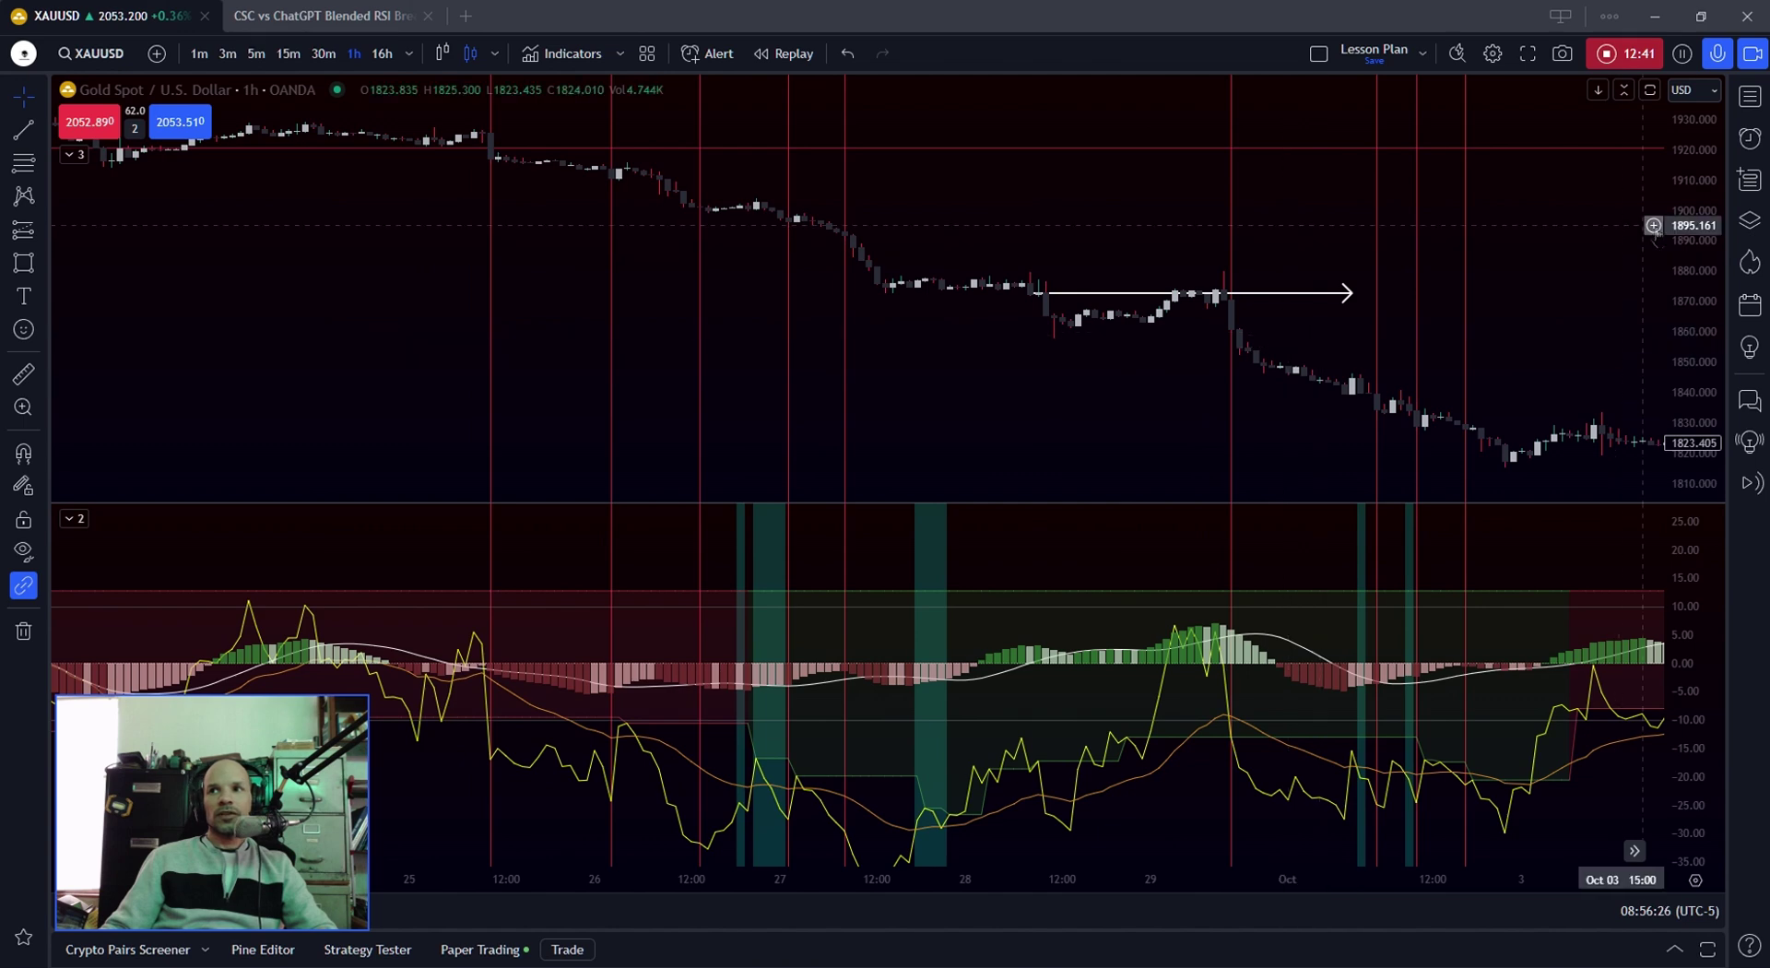
left_click_drag(569, 268, 610, 391)
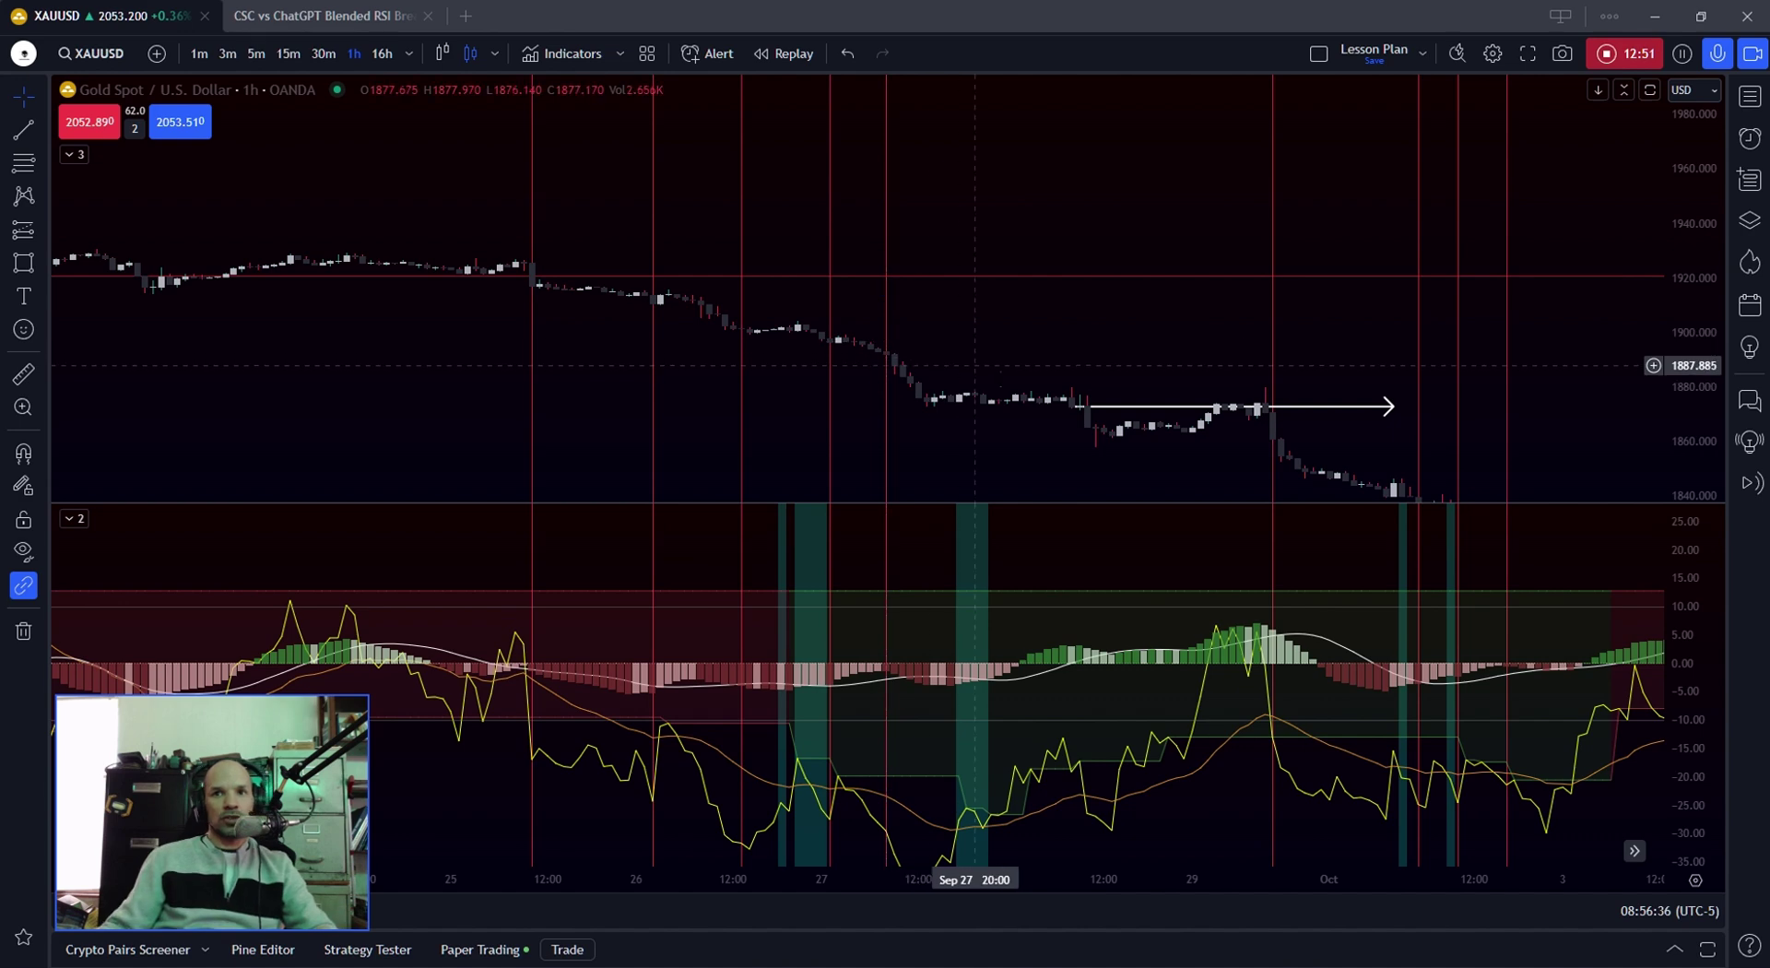
scroll(976, 365, "down", 5)
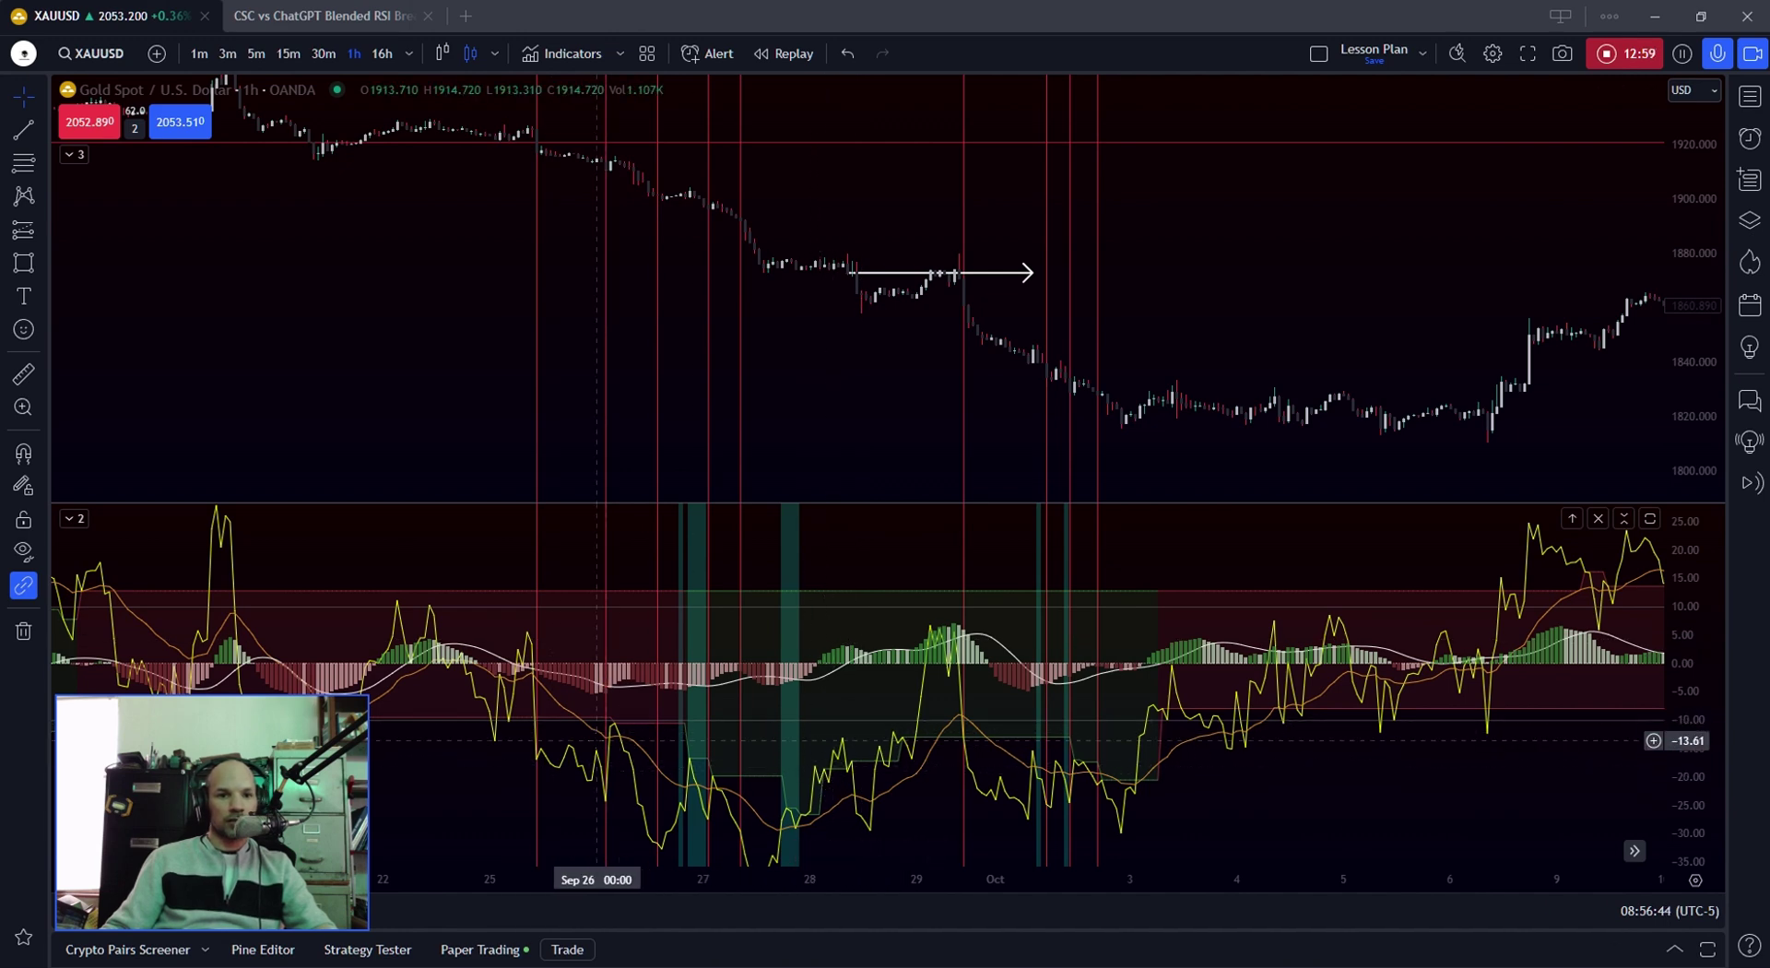
scroll(596, 737, "up", 3)
left_click_drag(402, 223, 655, 299)
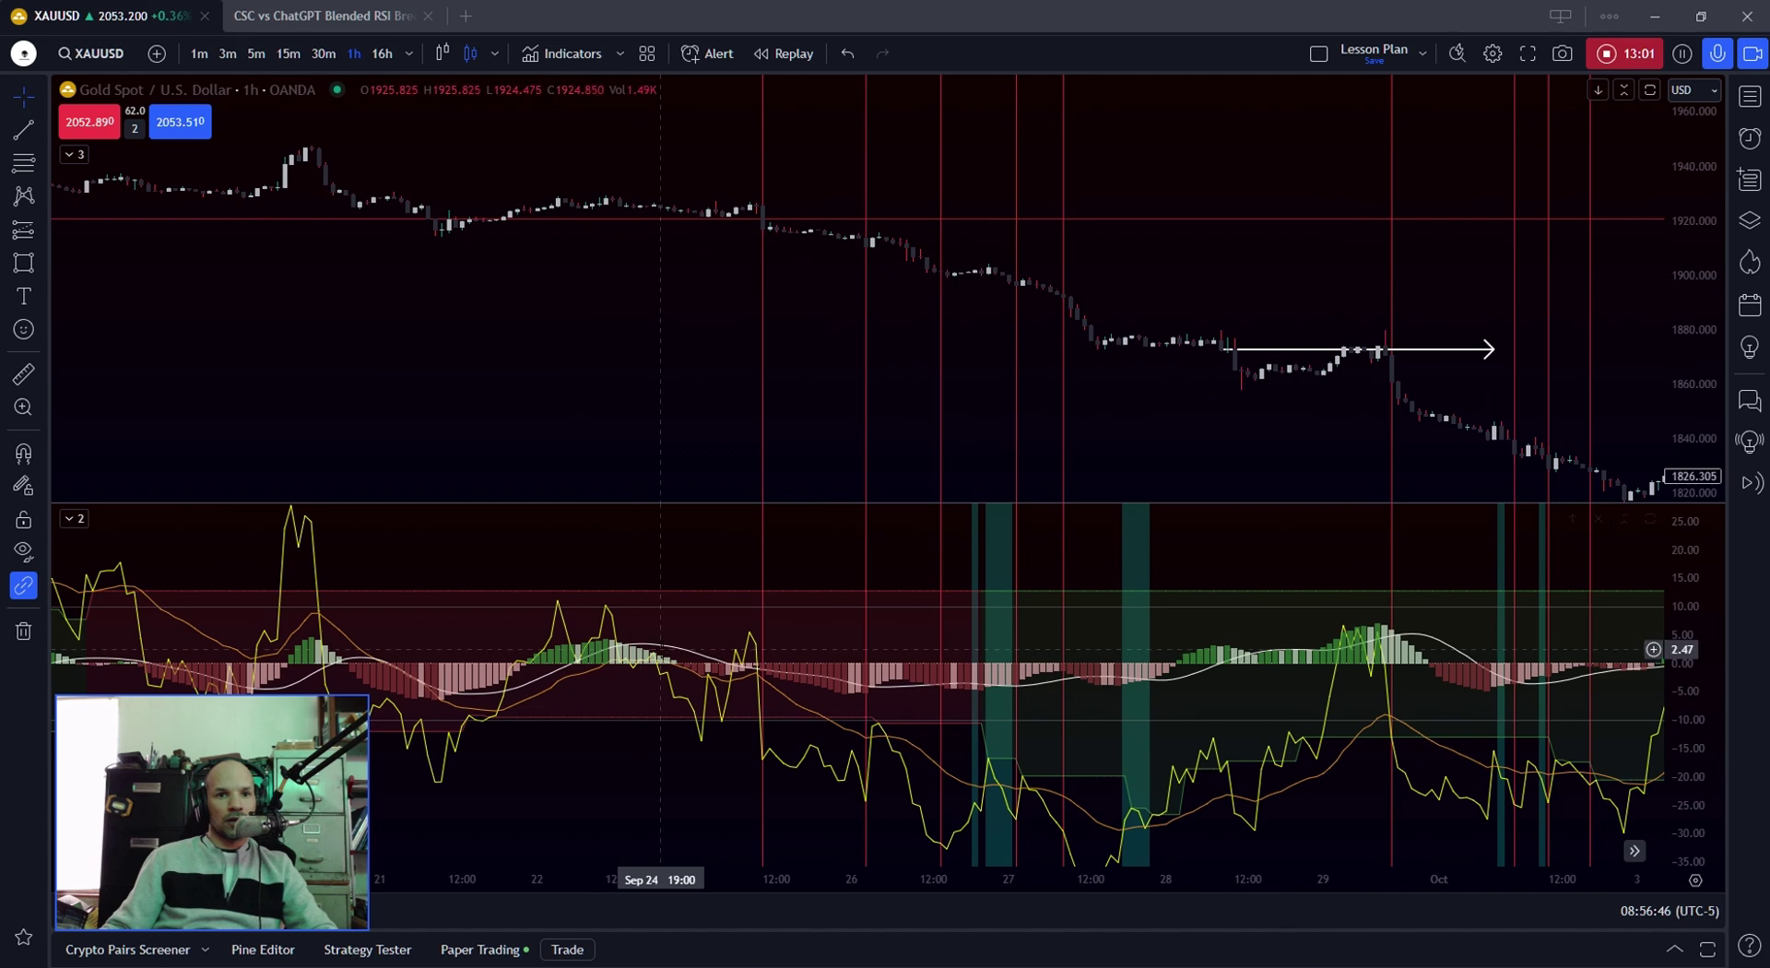
left_click_drag(509, 595, 725, 717)
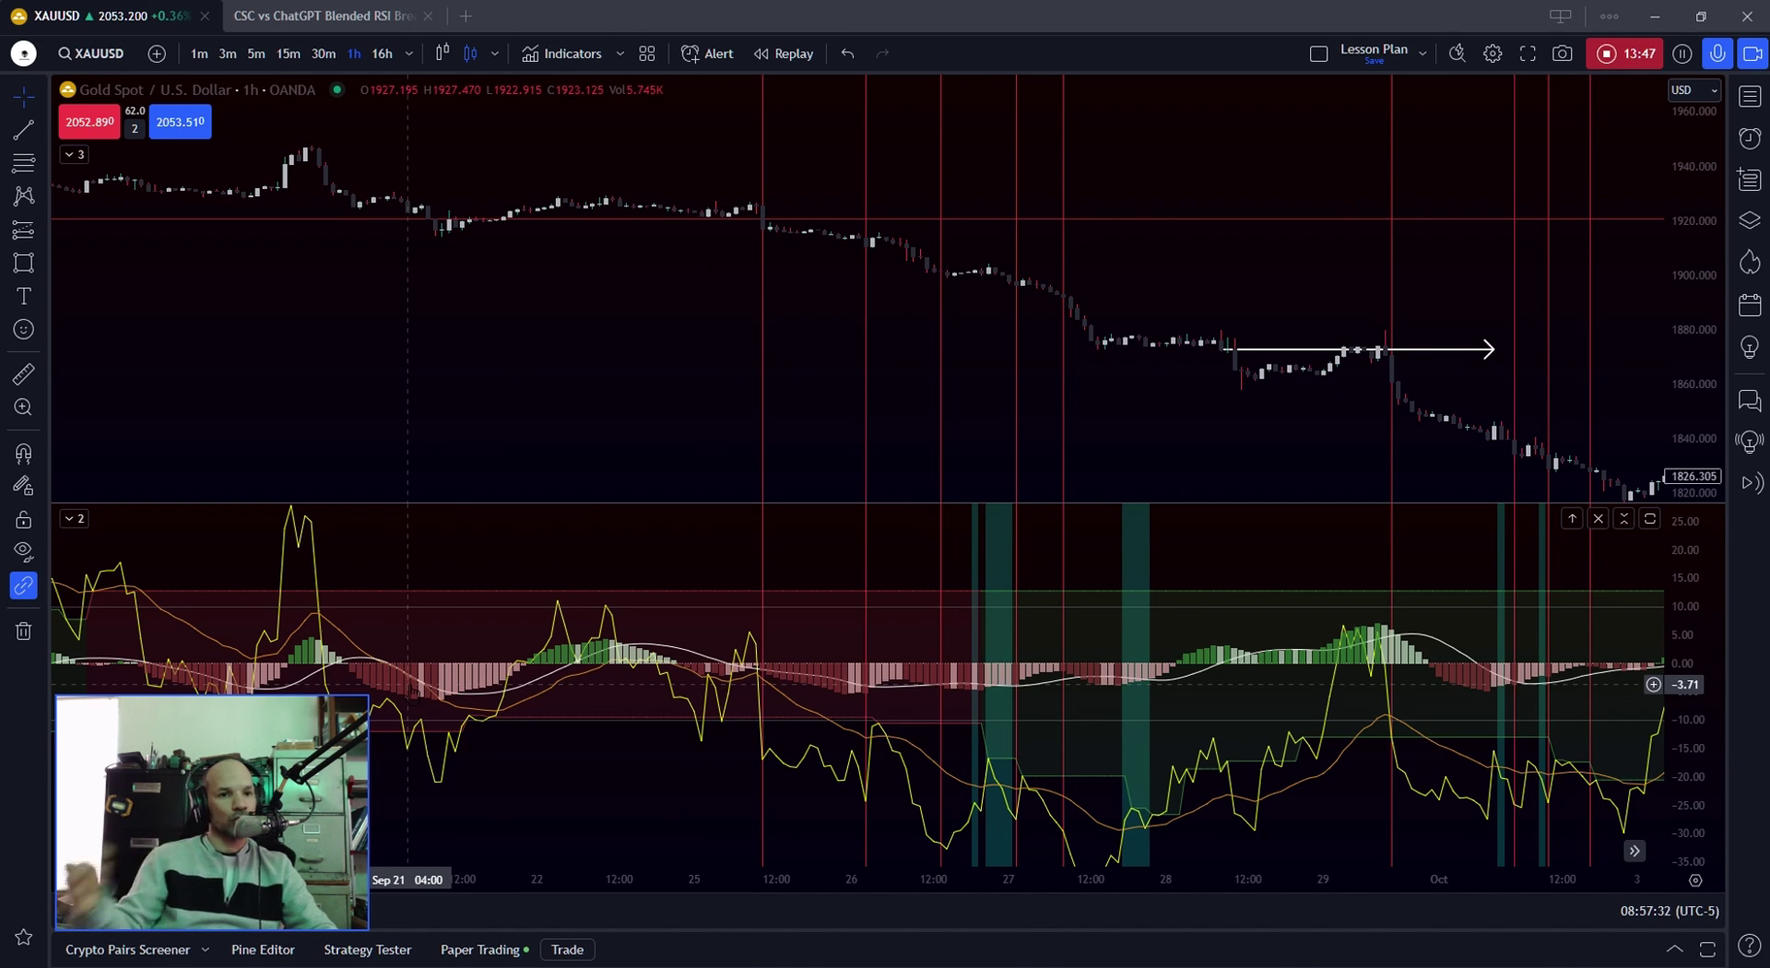
Draw a near-horizontal arrow at about 1920 from the Sep 21 16:00 candle to mid-afternoon on Sep 22.
scroll(622, 673, "up", 2)
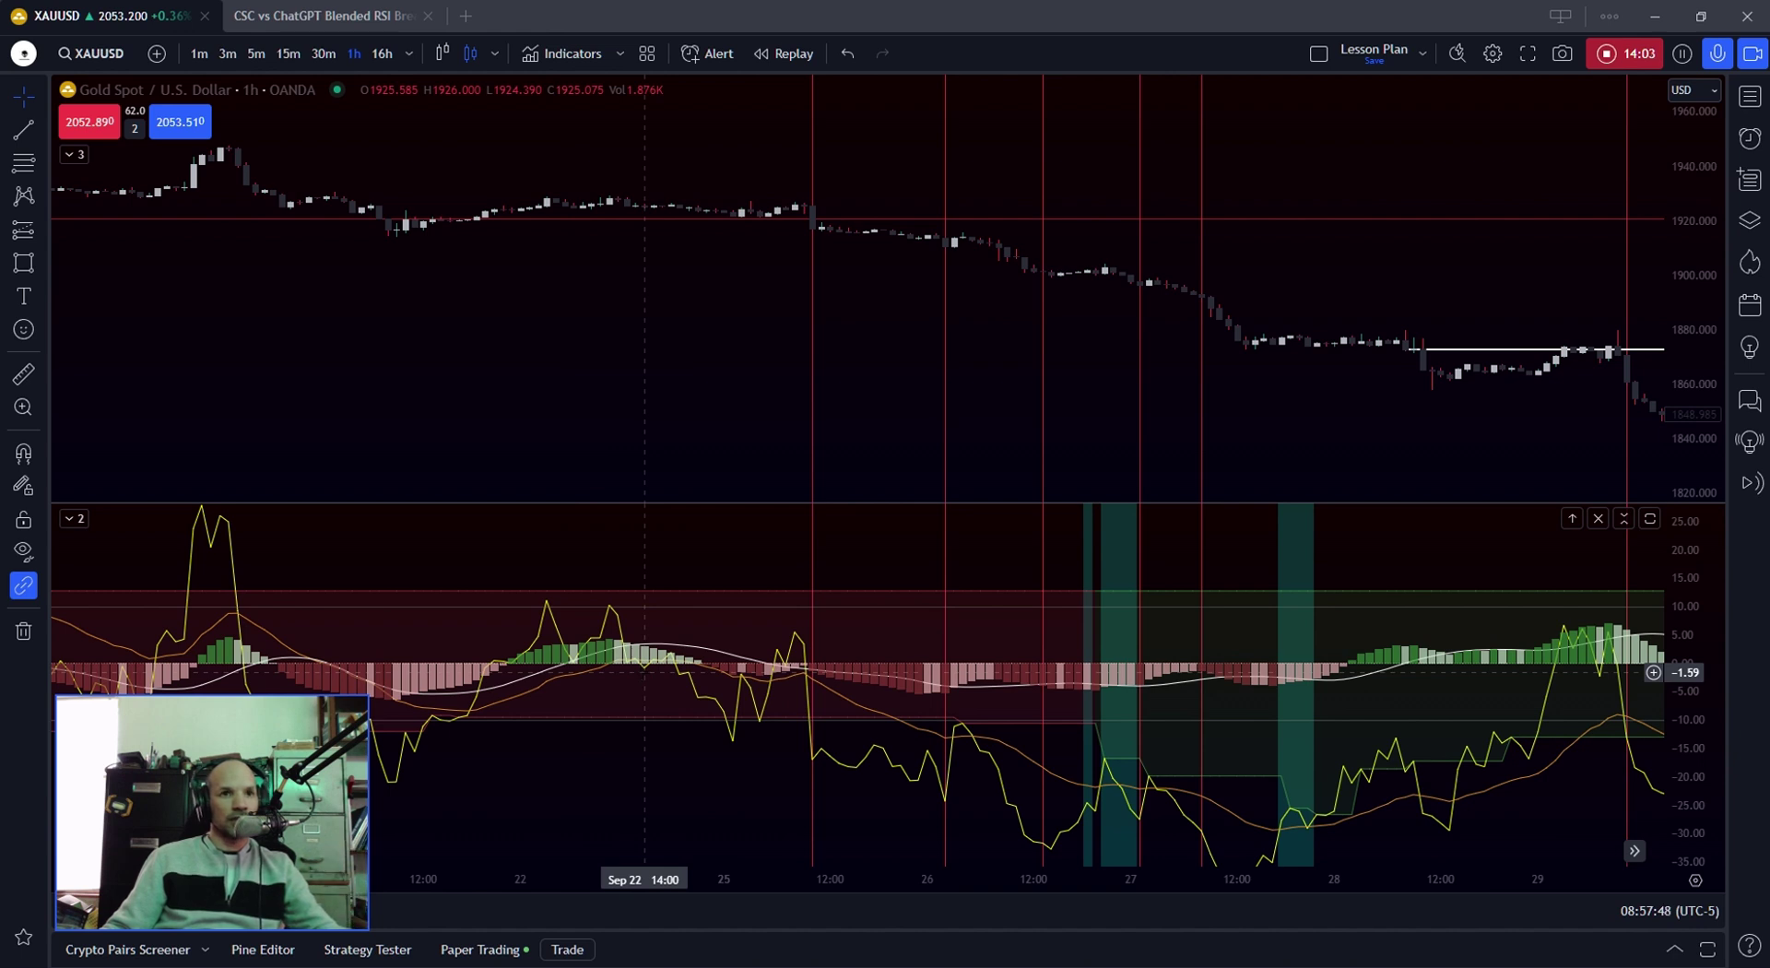
scroll(1692, 369, "up", 3)
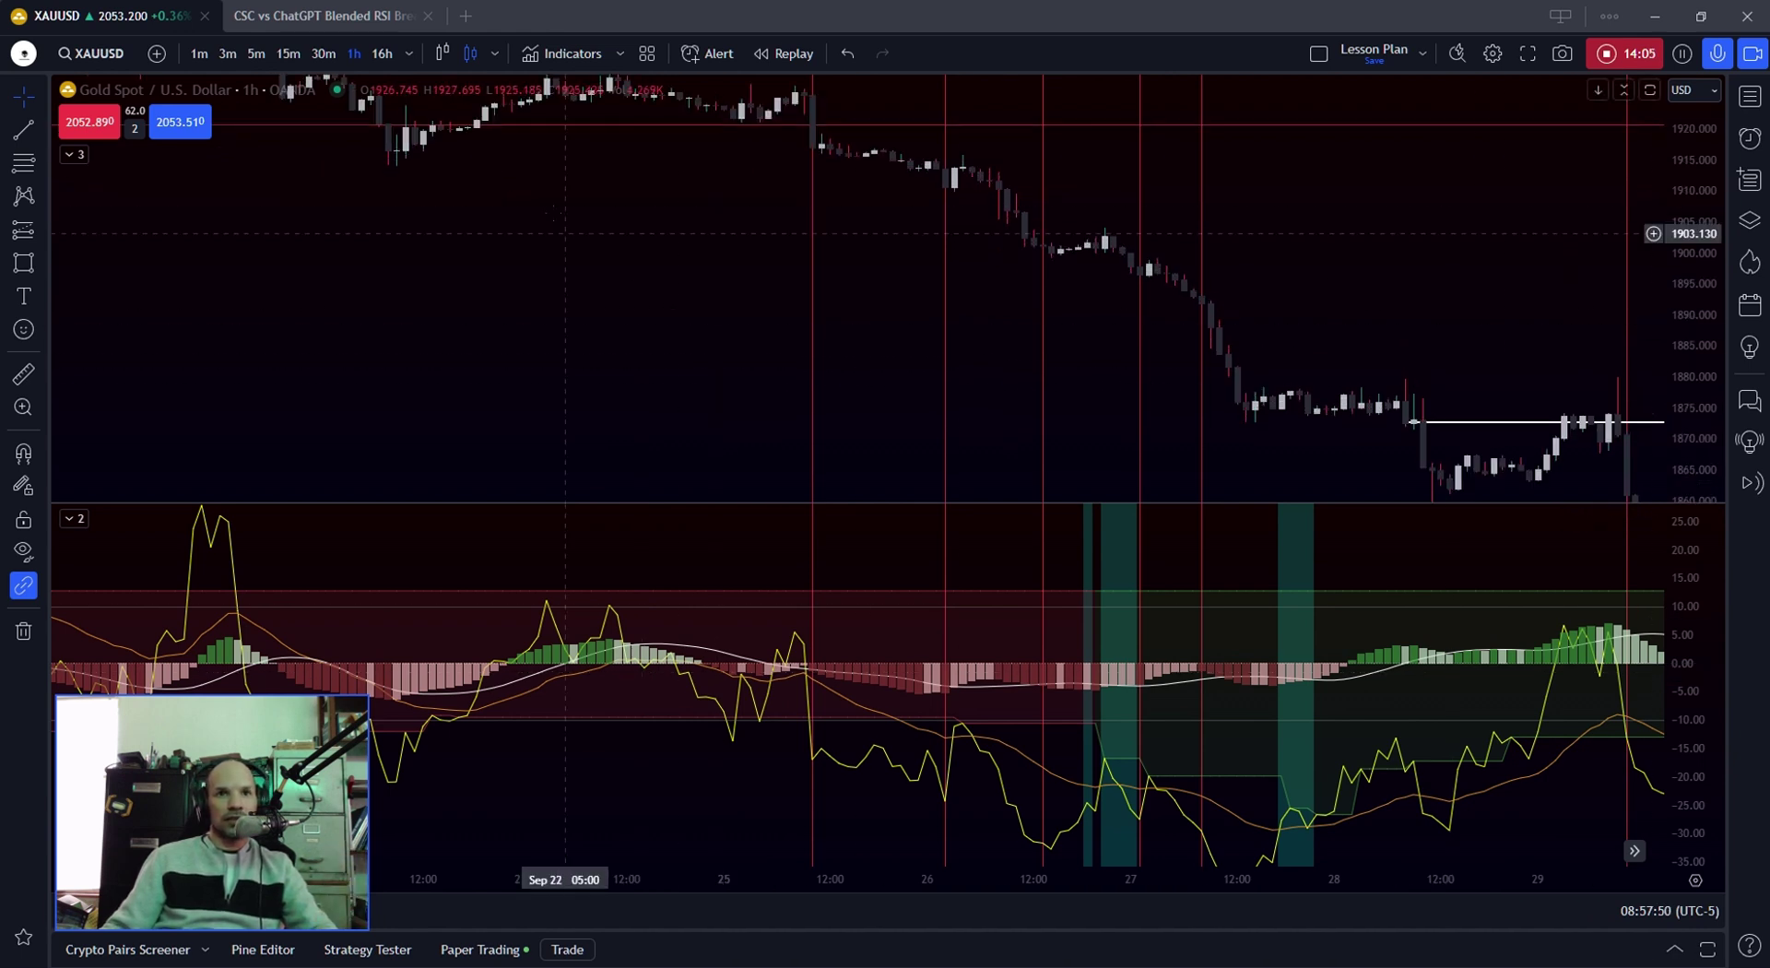
left_click_drag(566, 233, 580, 422)
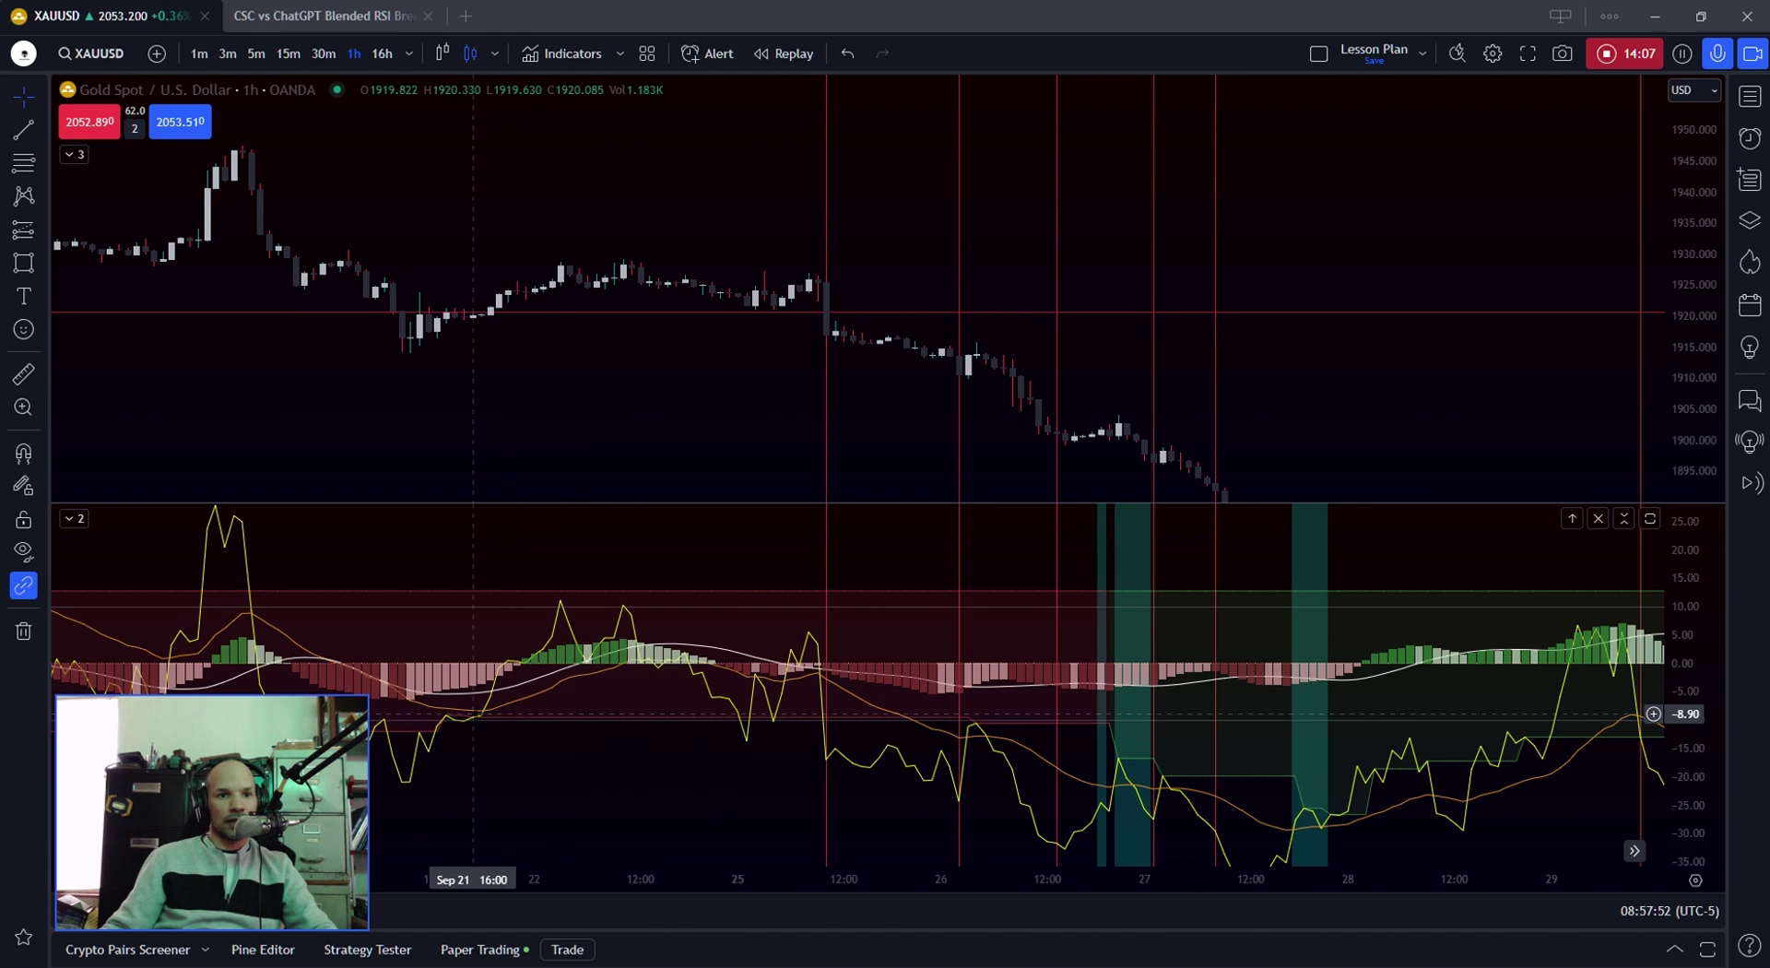
left_click(23, 129)
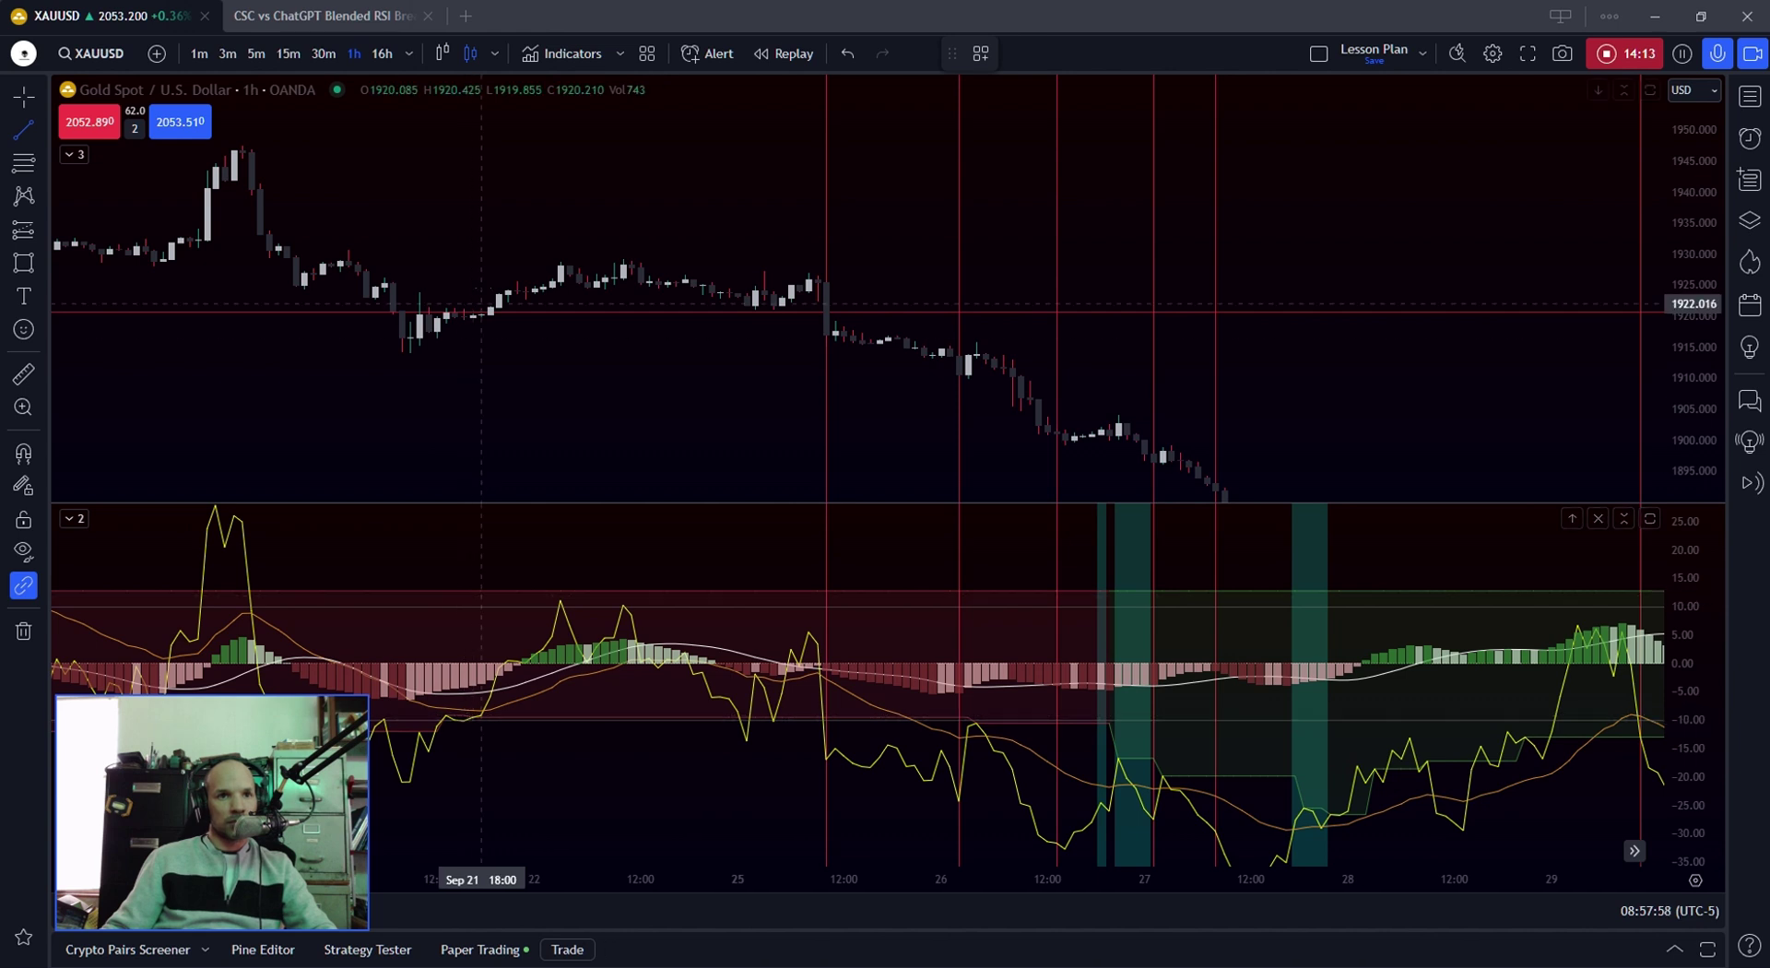
left_click_drag(472, 314, 668, 315)
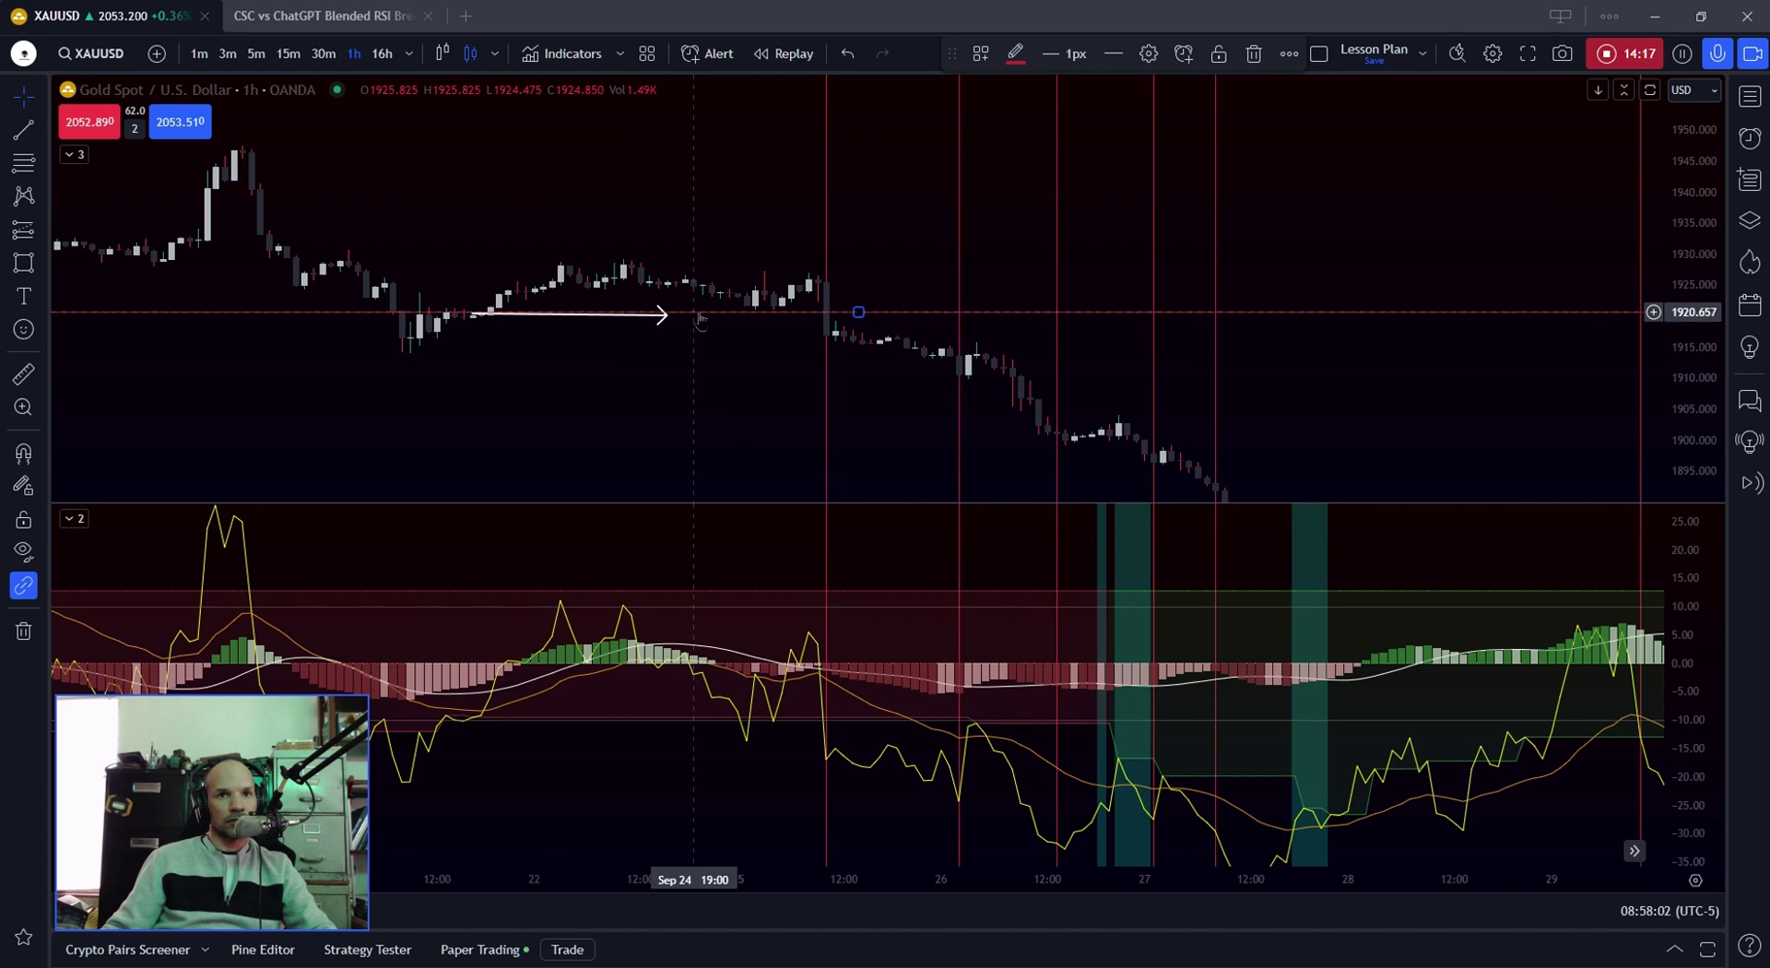
Remove the red horizontal line and stretch the arrow at about 1920 to run from Sep 21 15:00 to Sep 25 09:00.
left_click(945, 309)
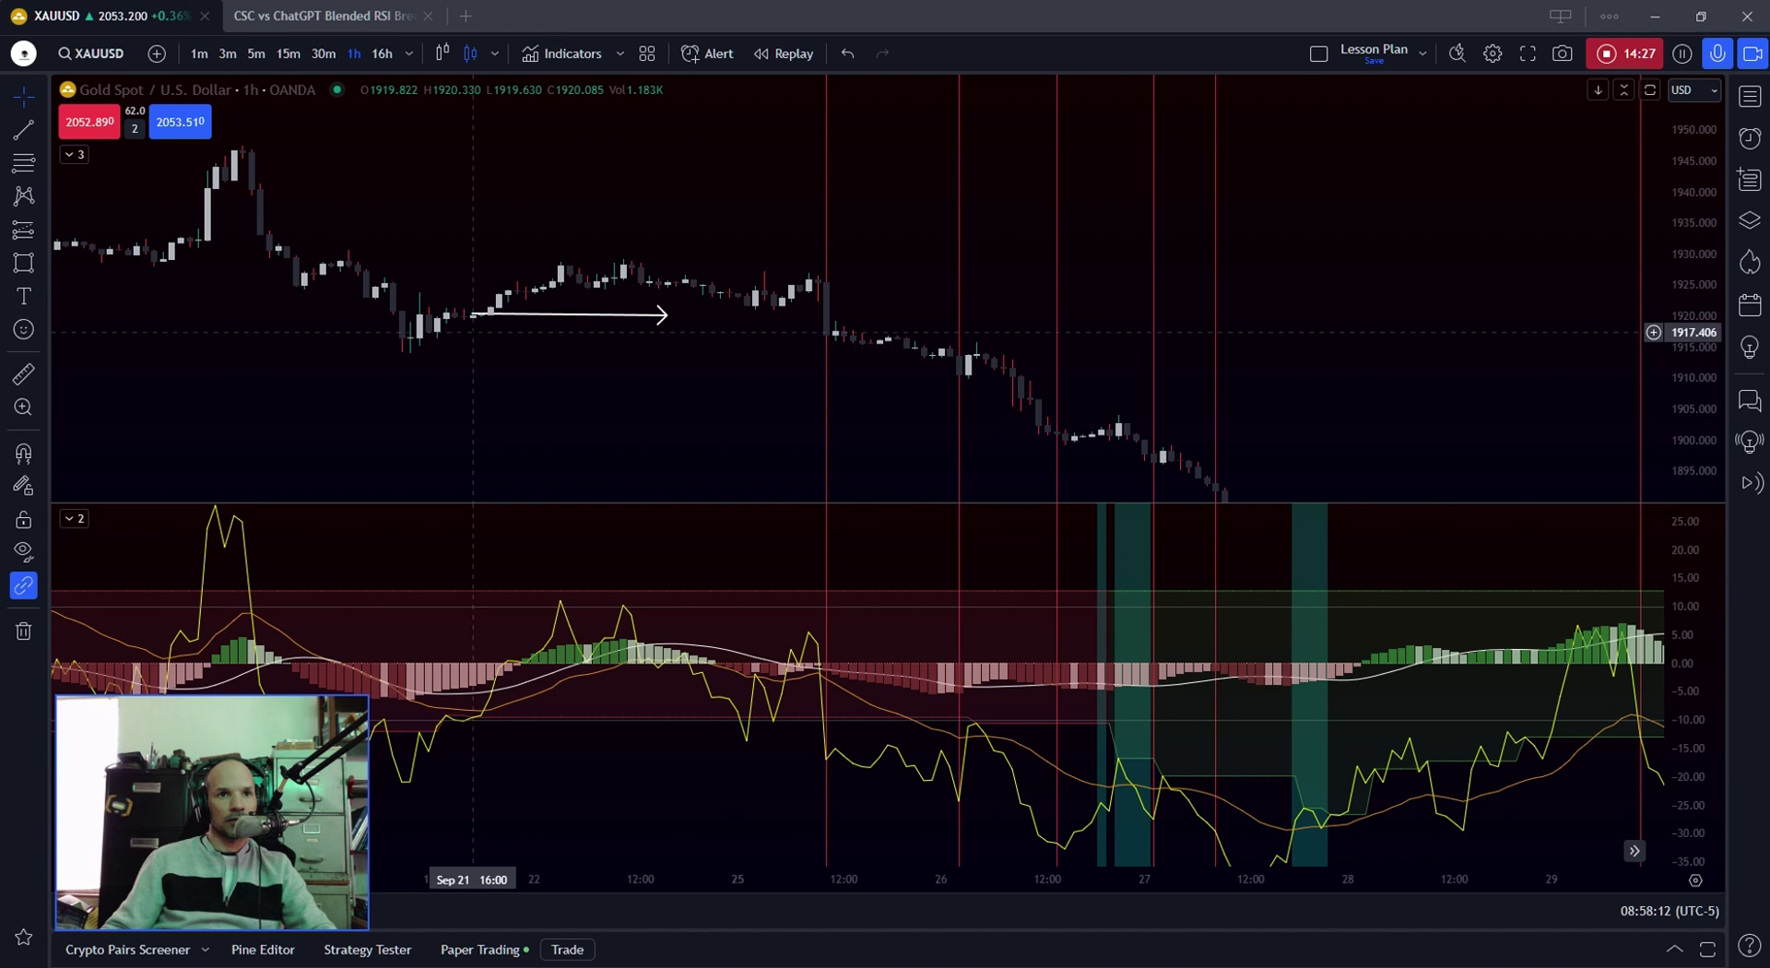
left_click(470, 316)
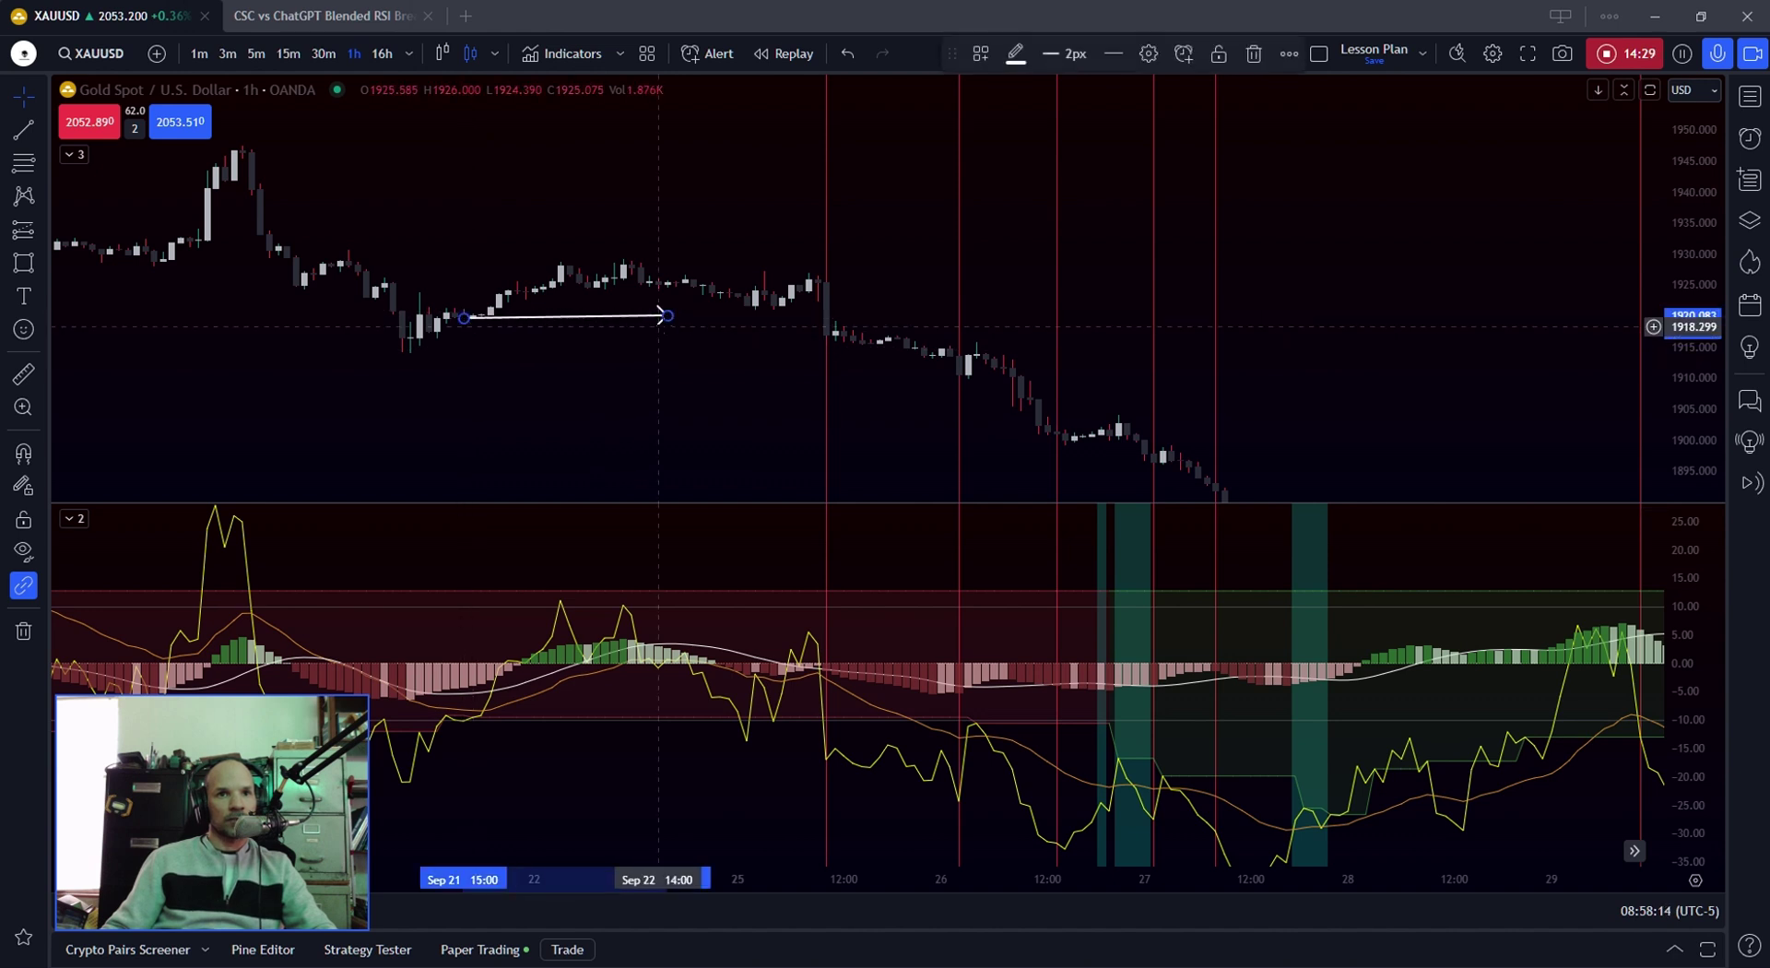
left_click_drag(667, 317, 819, 316)
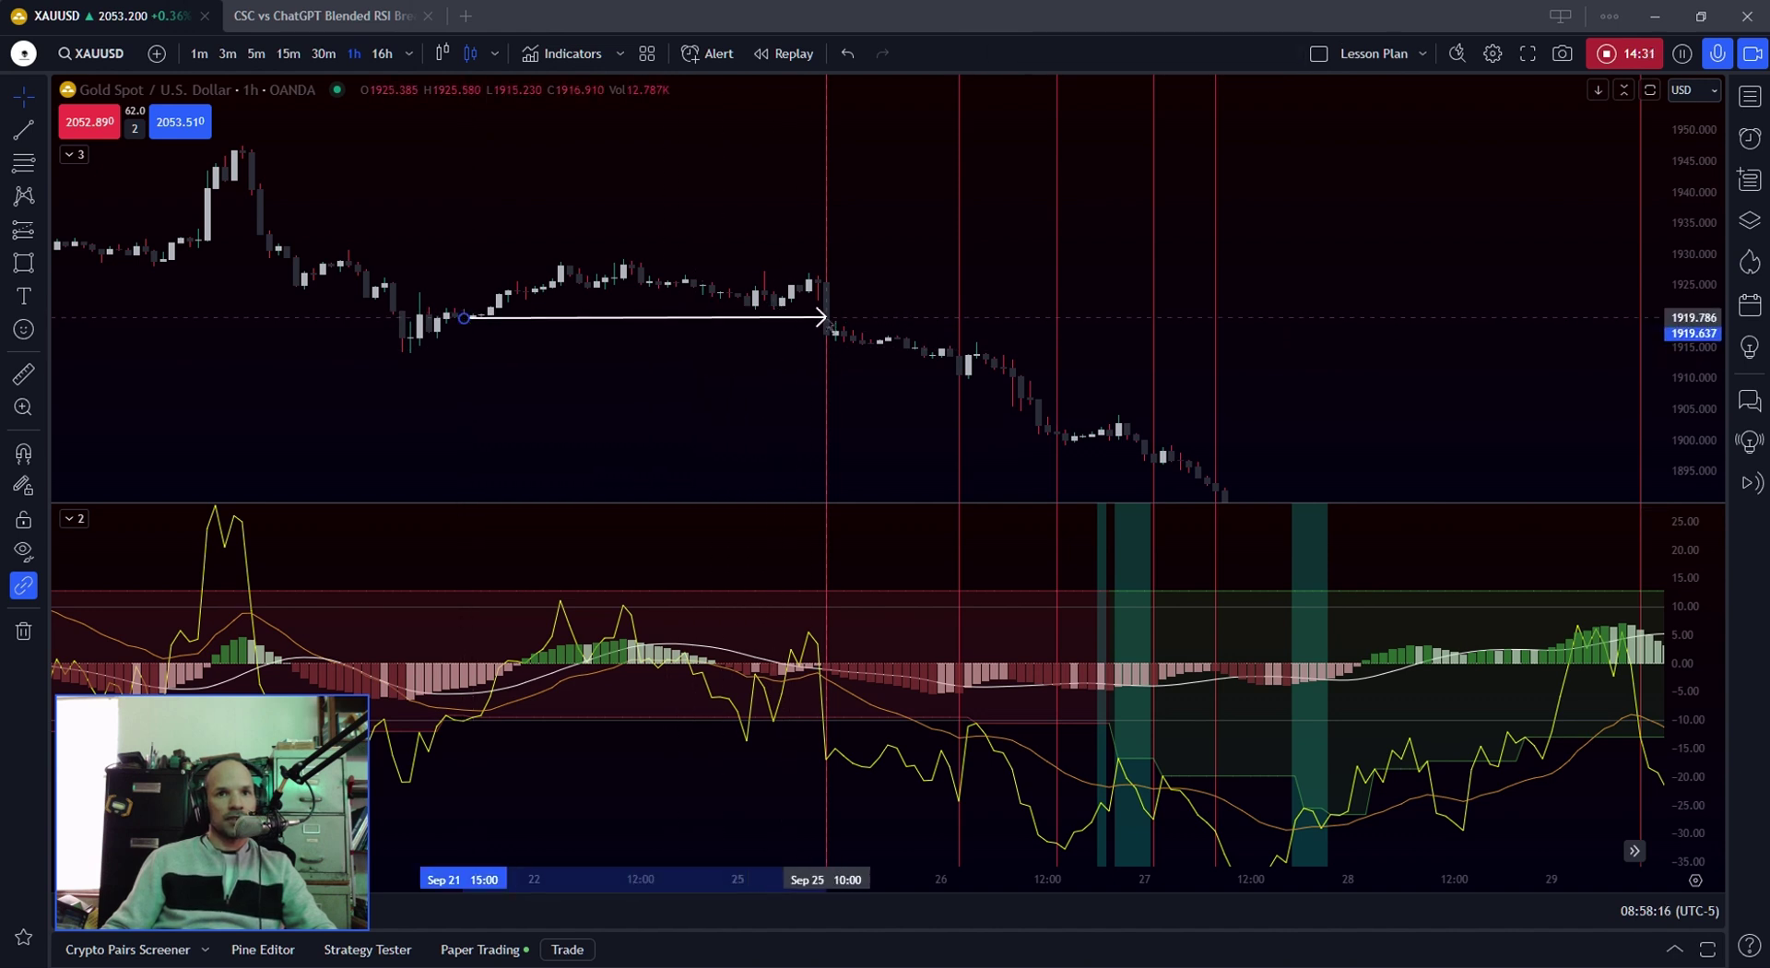
left_click(570, 401)
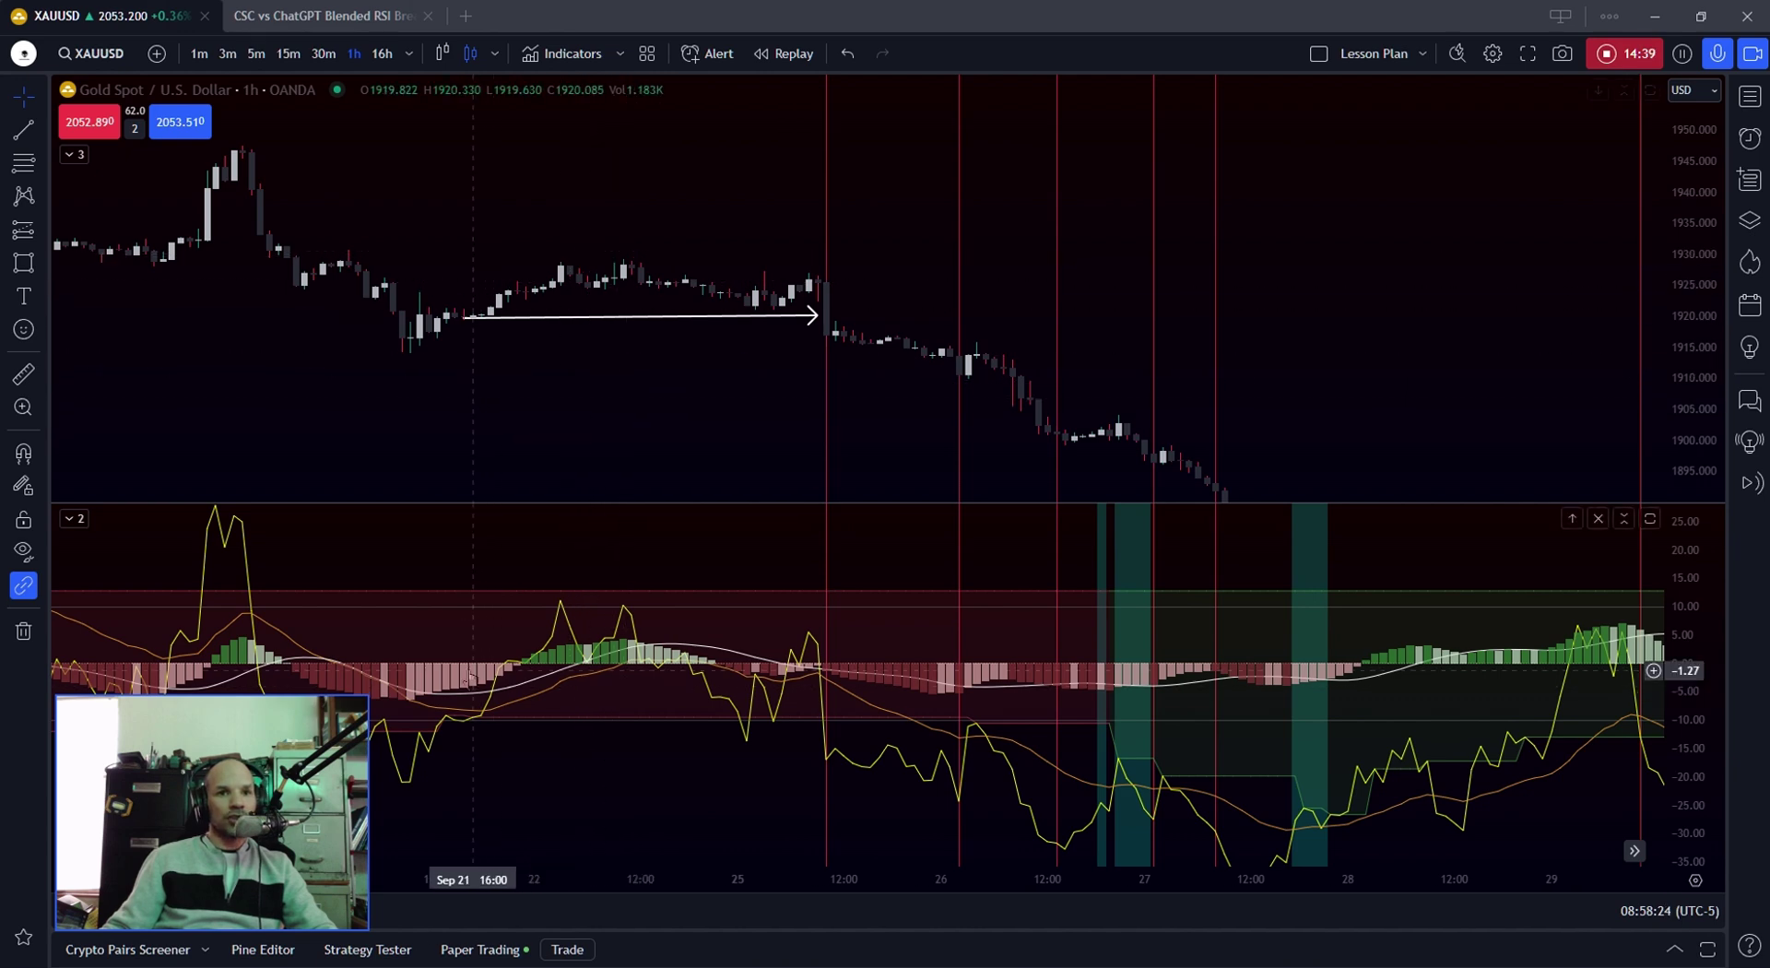
Move the start point of the arrow at about 1920 to Sep 25 01:00 at 1921.422.
left_click_drag(454, 606, 769, 711)
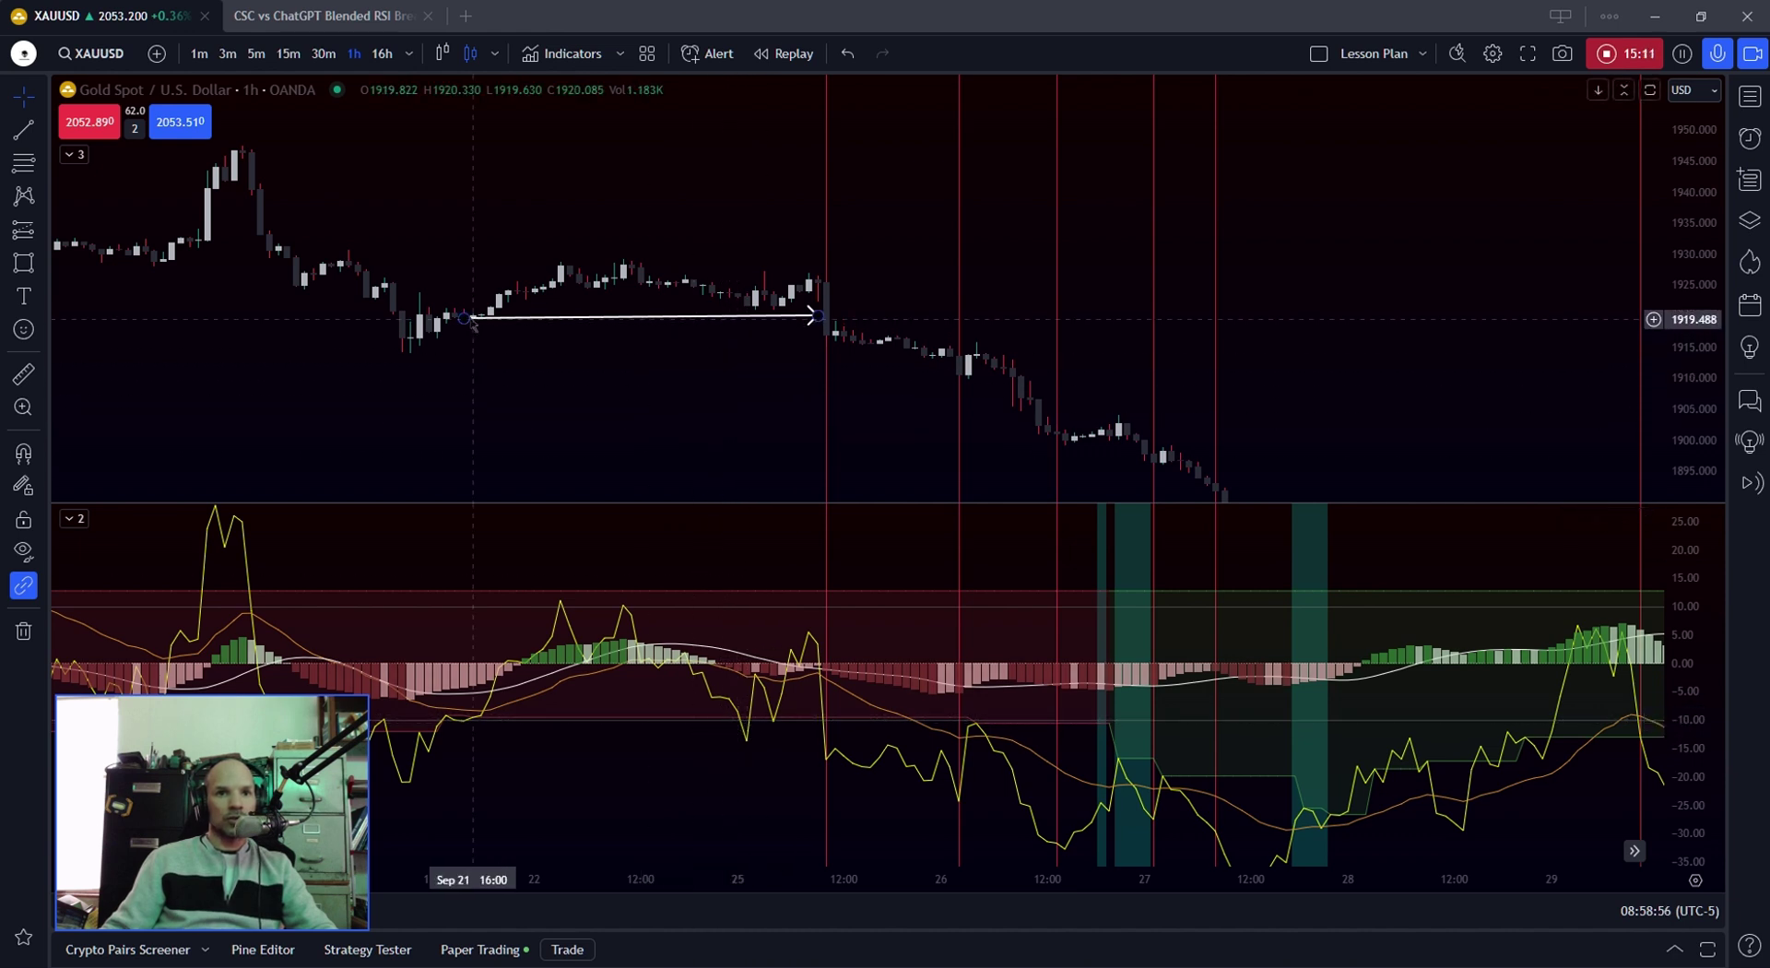
left_click_drag(473, 319, 747, 307)
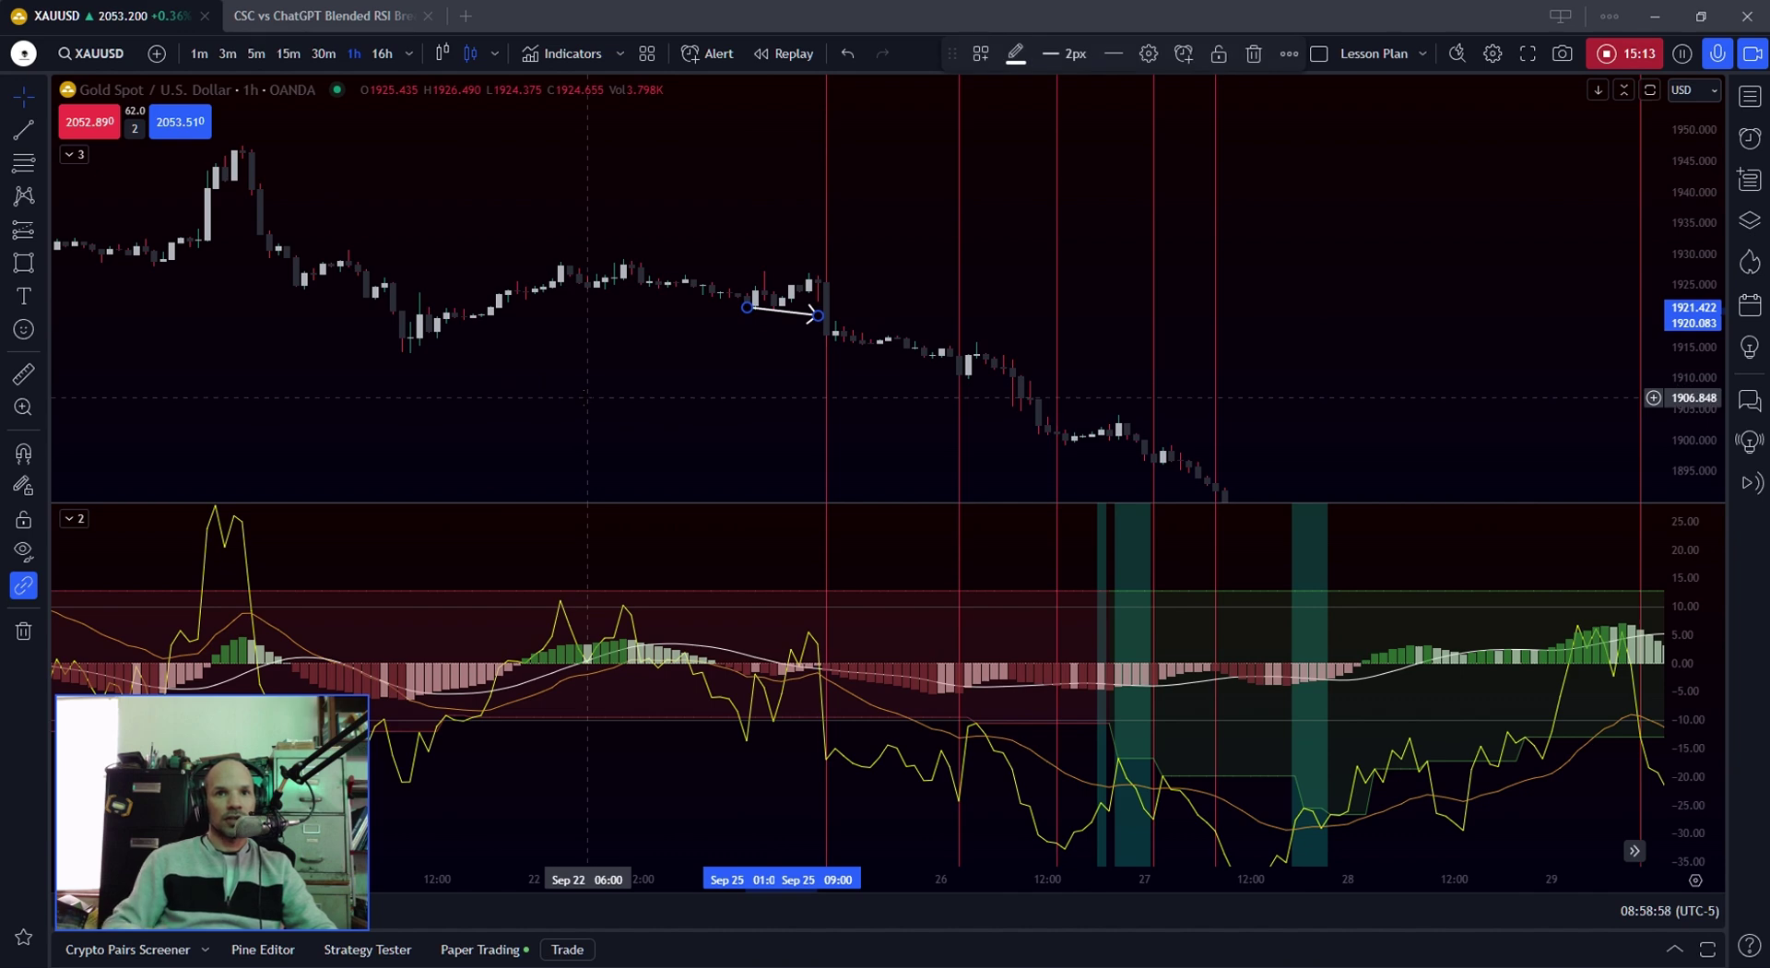
Replace the short arrow with a short position entered at 1921.868 on Sep 25 01:00, with the stop at 1926.329 and the target at 1913.094.
key("Delete")
left_click(43, 229)
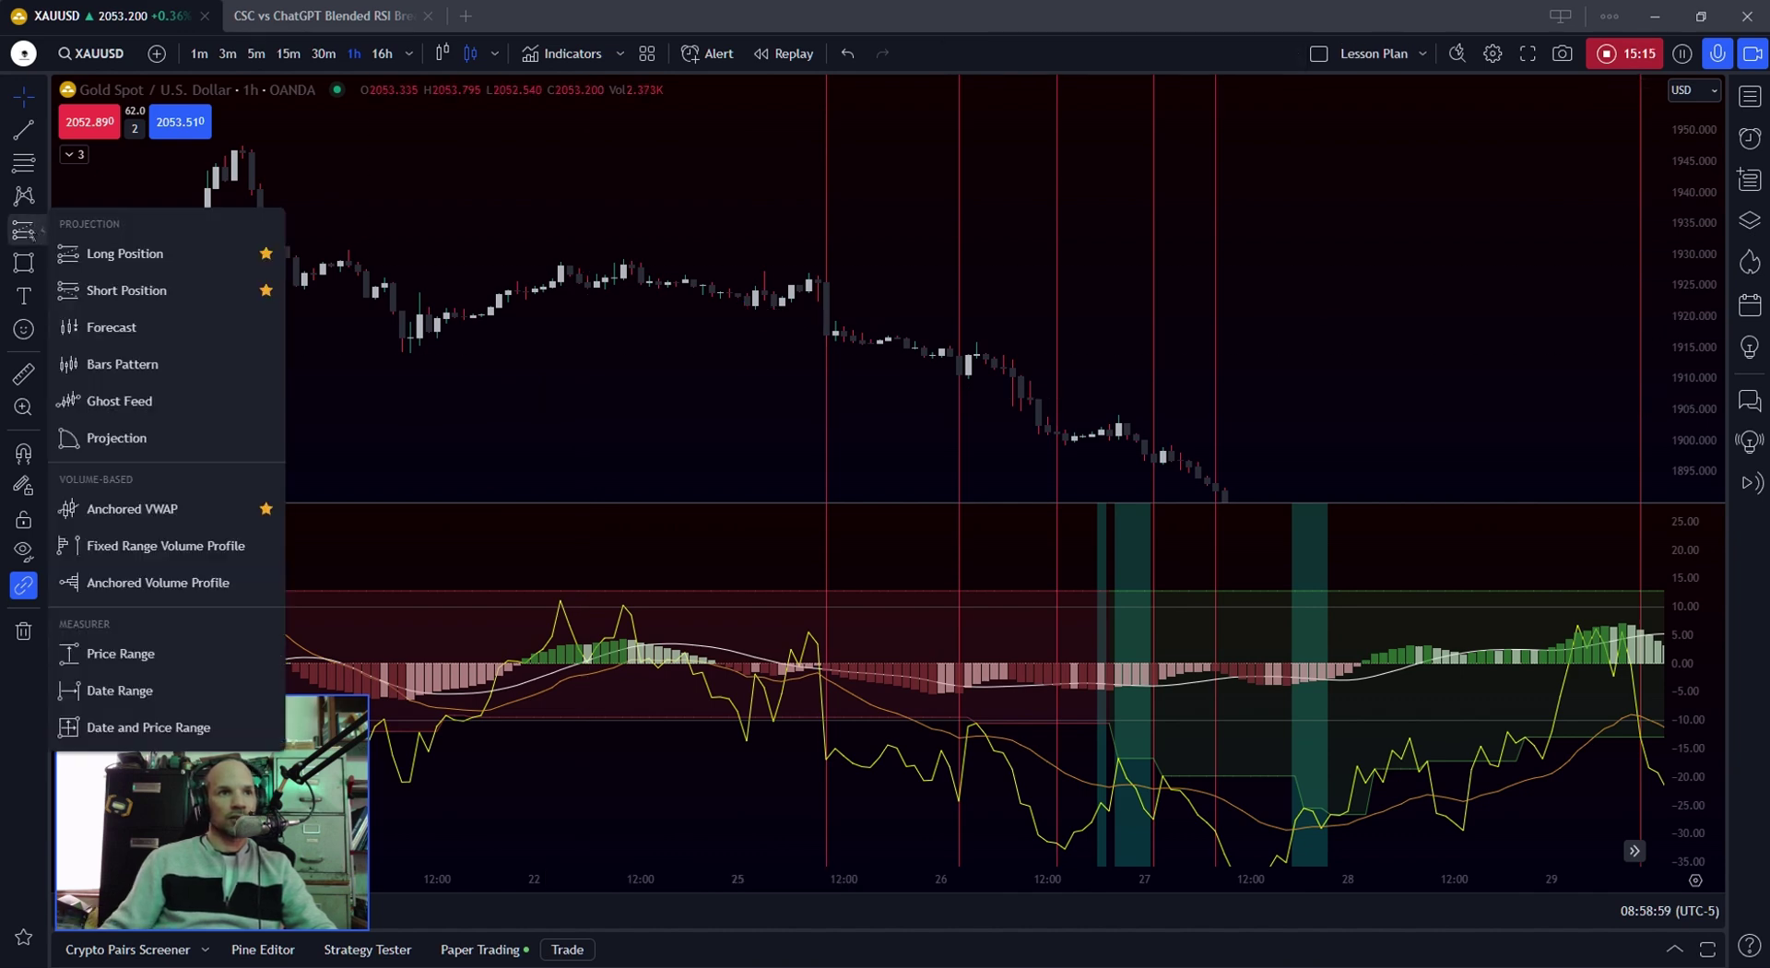
left_click(100, 278)
left_click(747, 304)
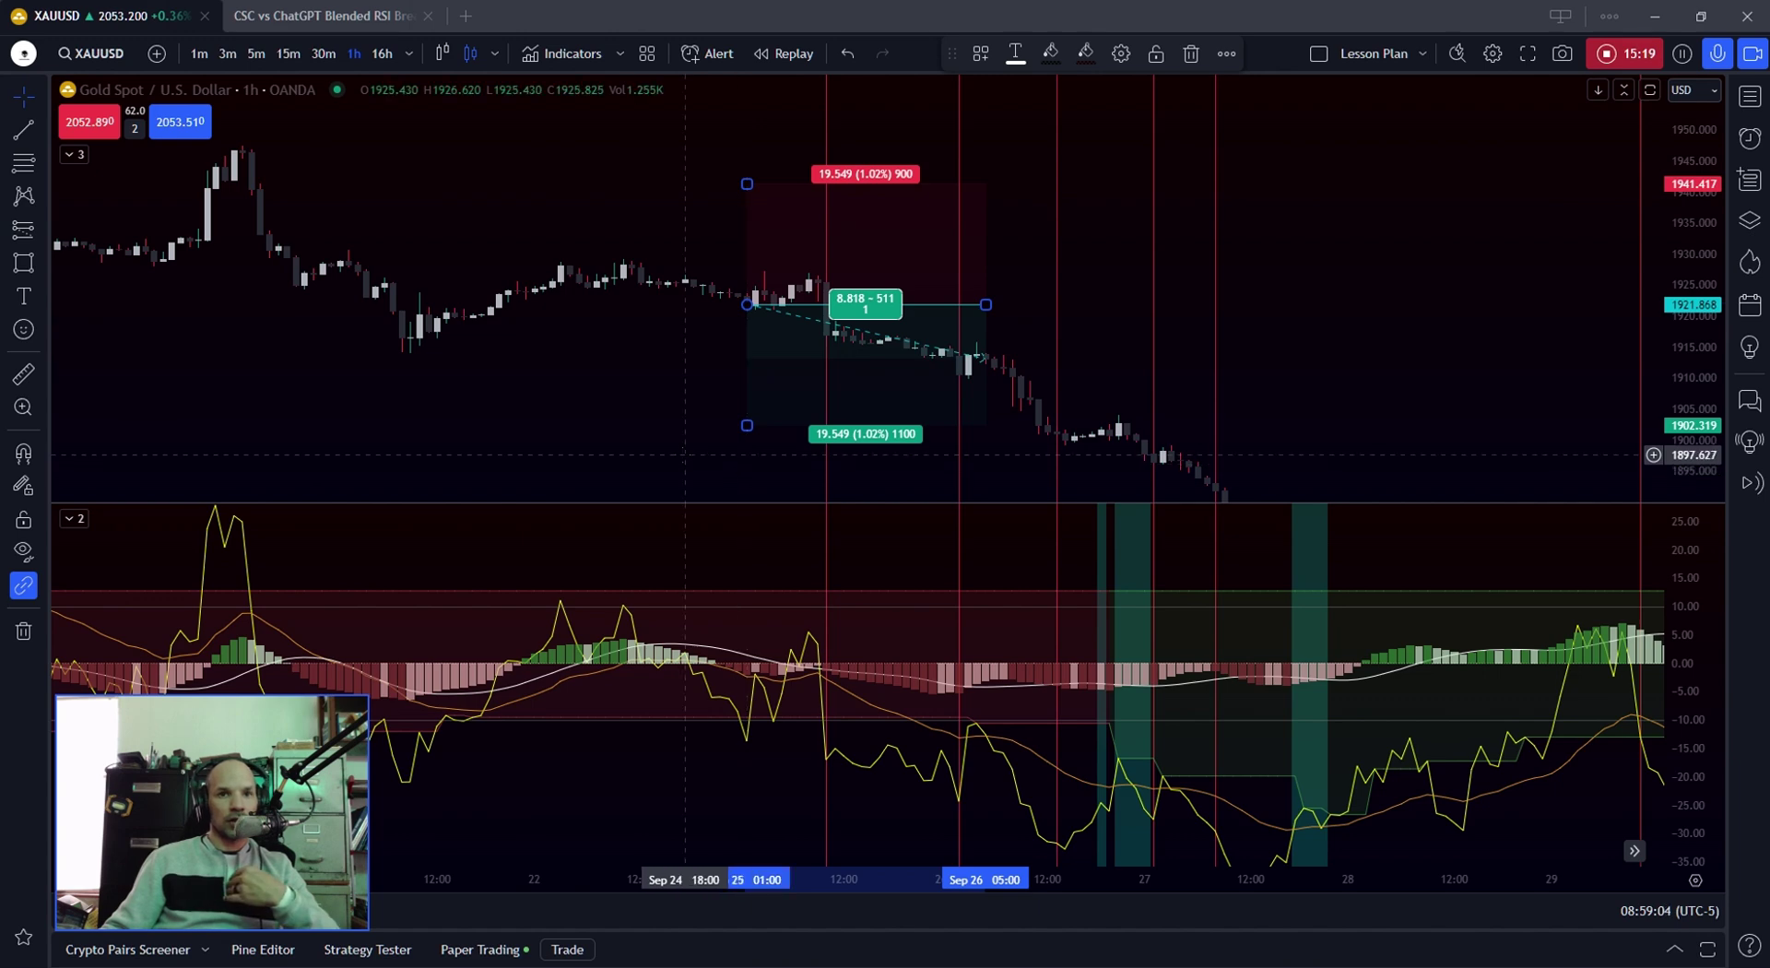
left_click_drag(747, 183, 747, 277)
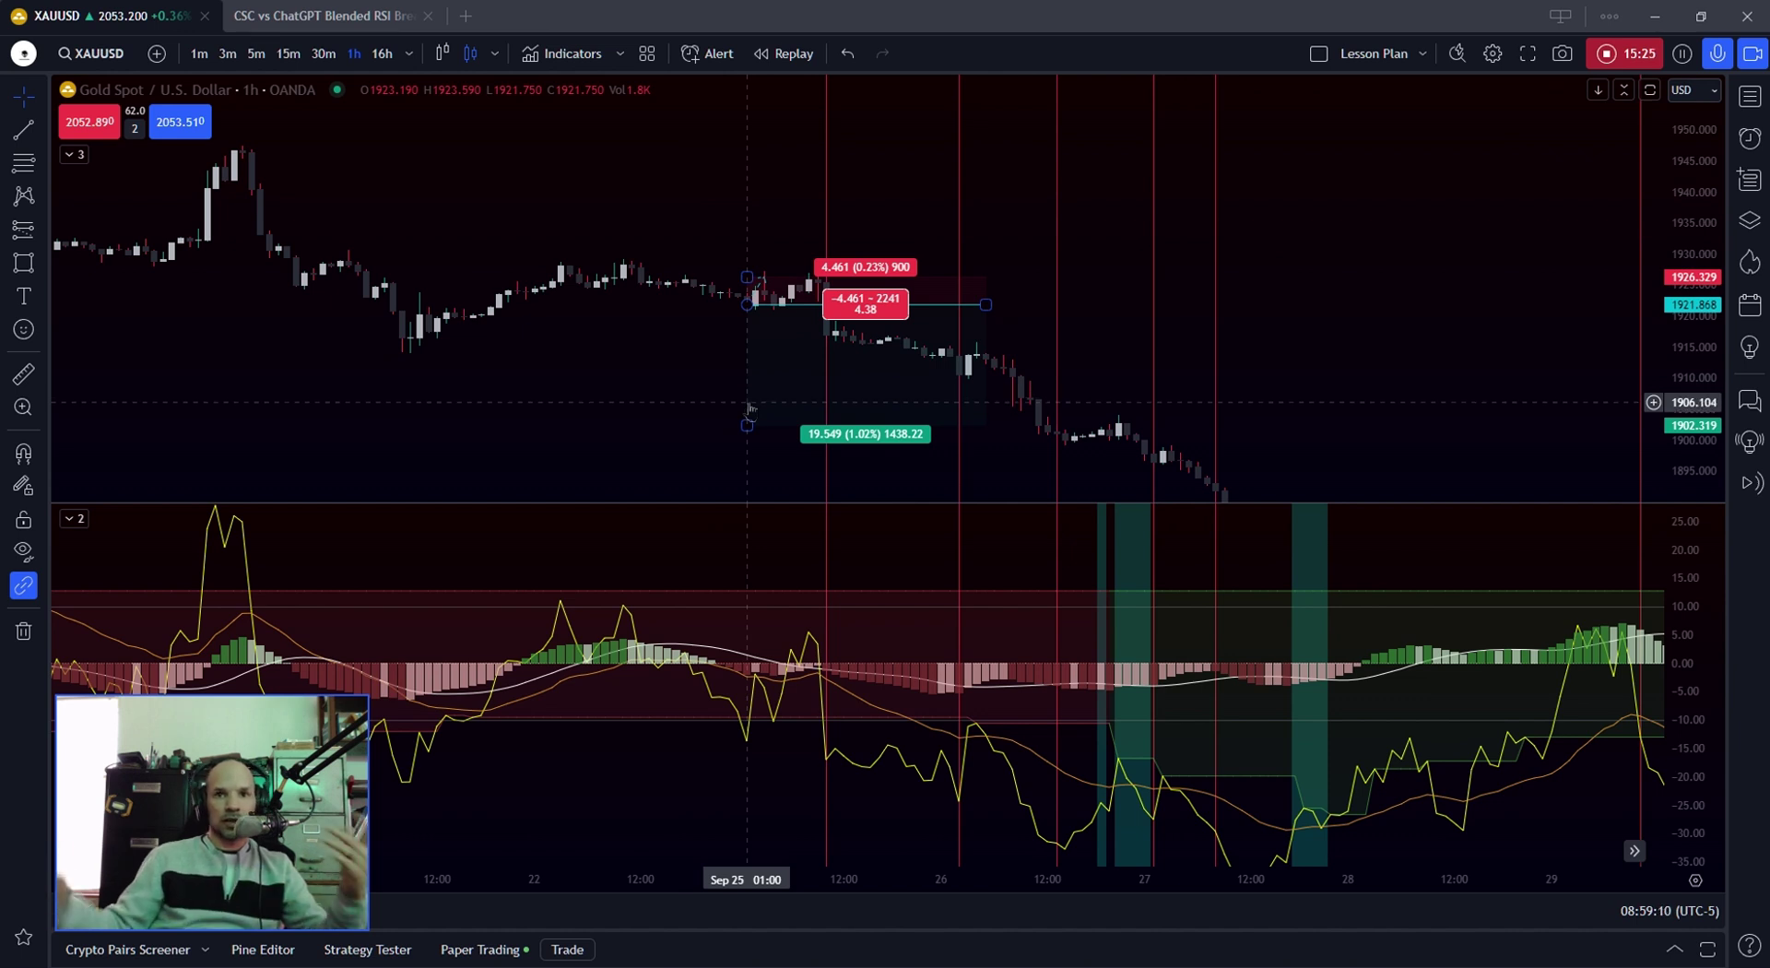
left_click_drag(747, 425, 746, 359)
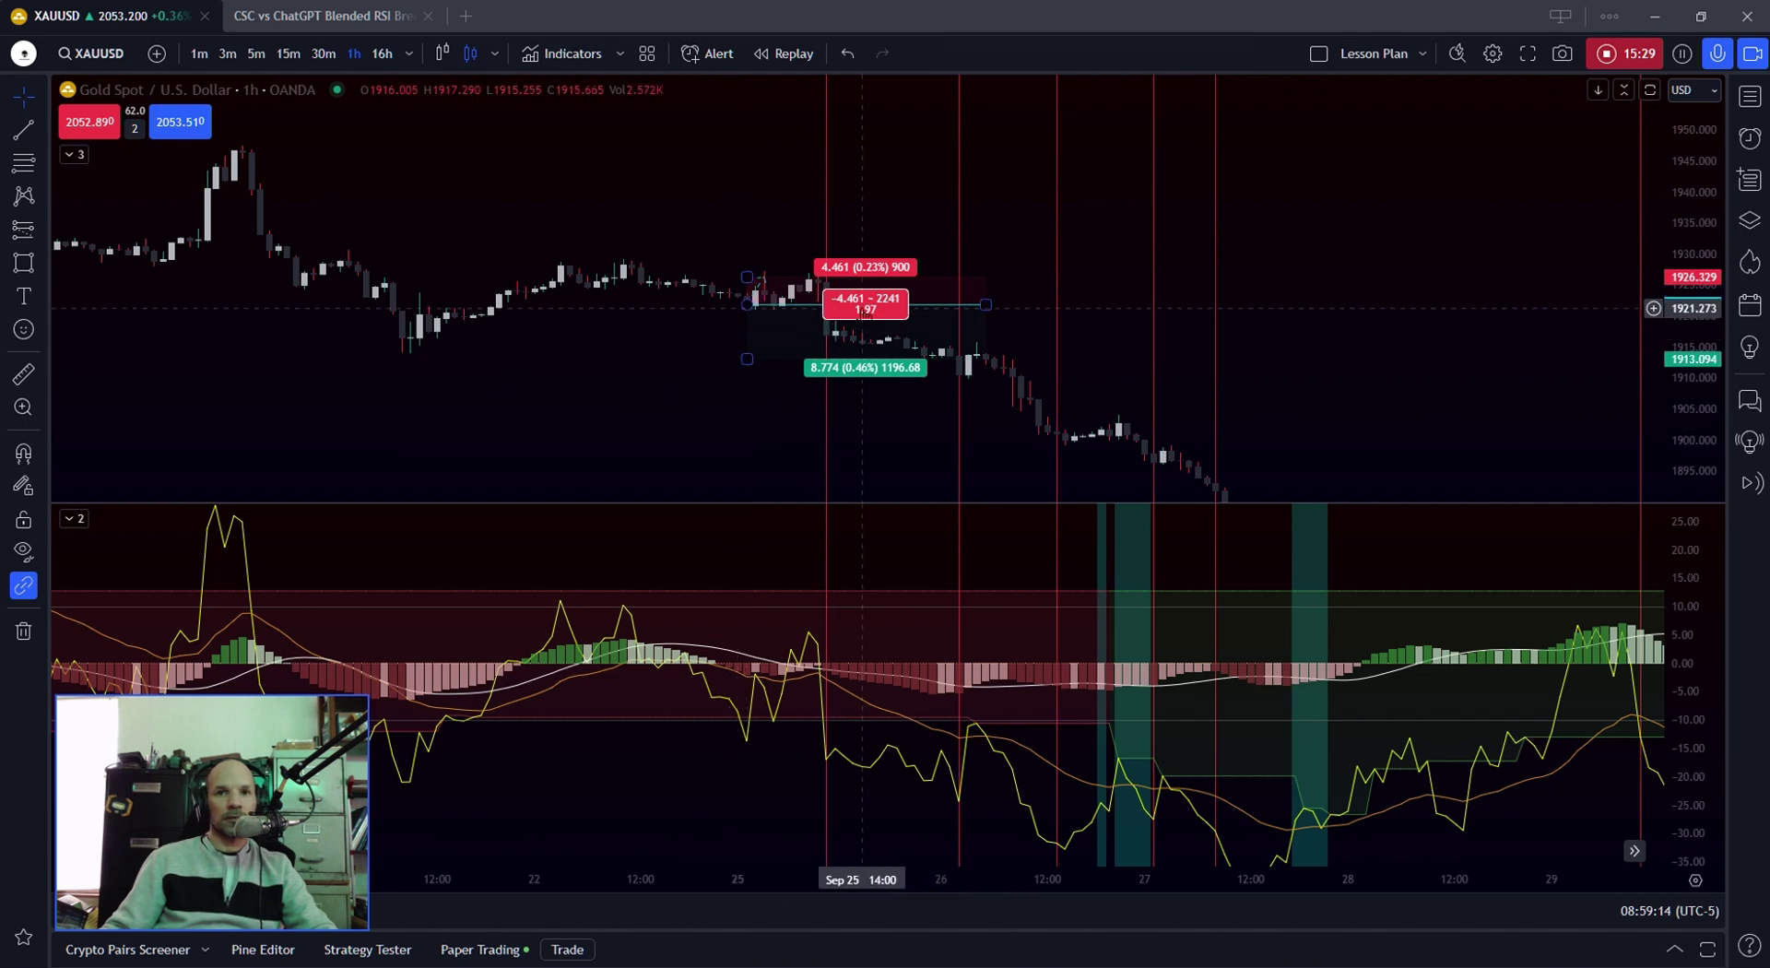
Delete the short position and draw a near-horizontal arrow at about 1920 from Sep 21 16:00 to mid-afternoon on Sep 25.
key("Delete")
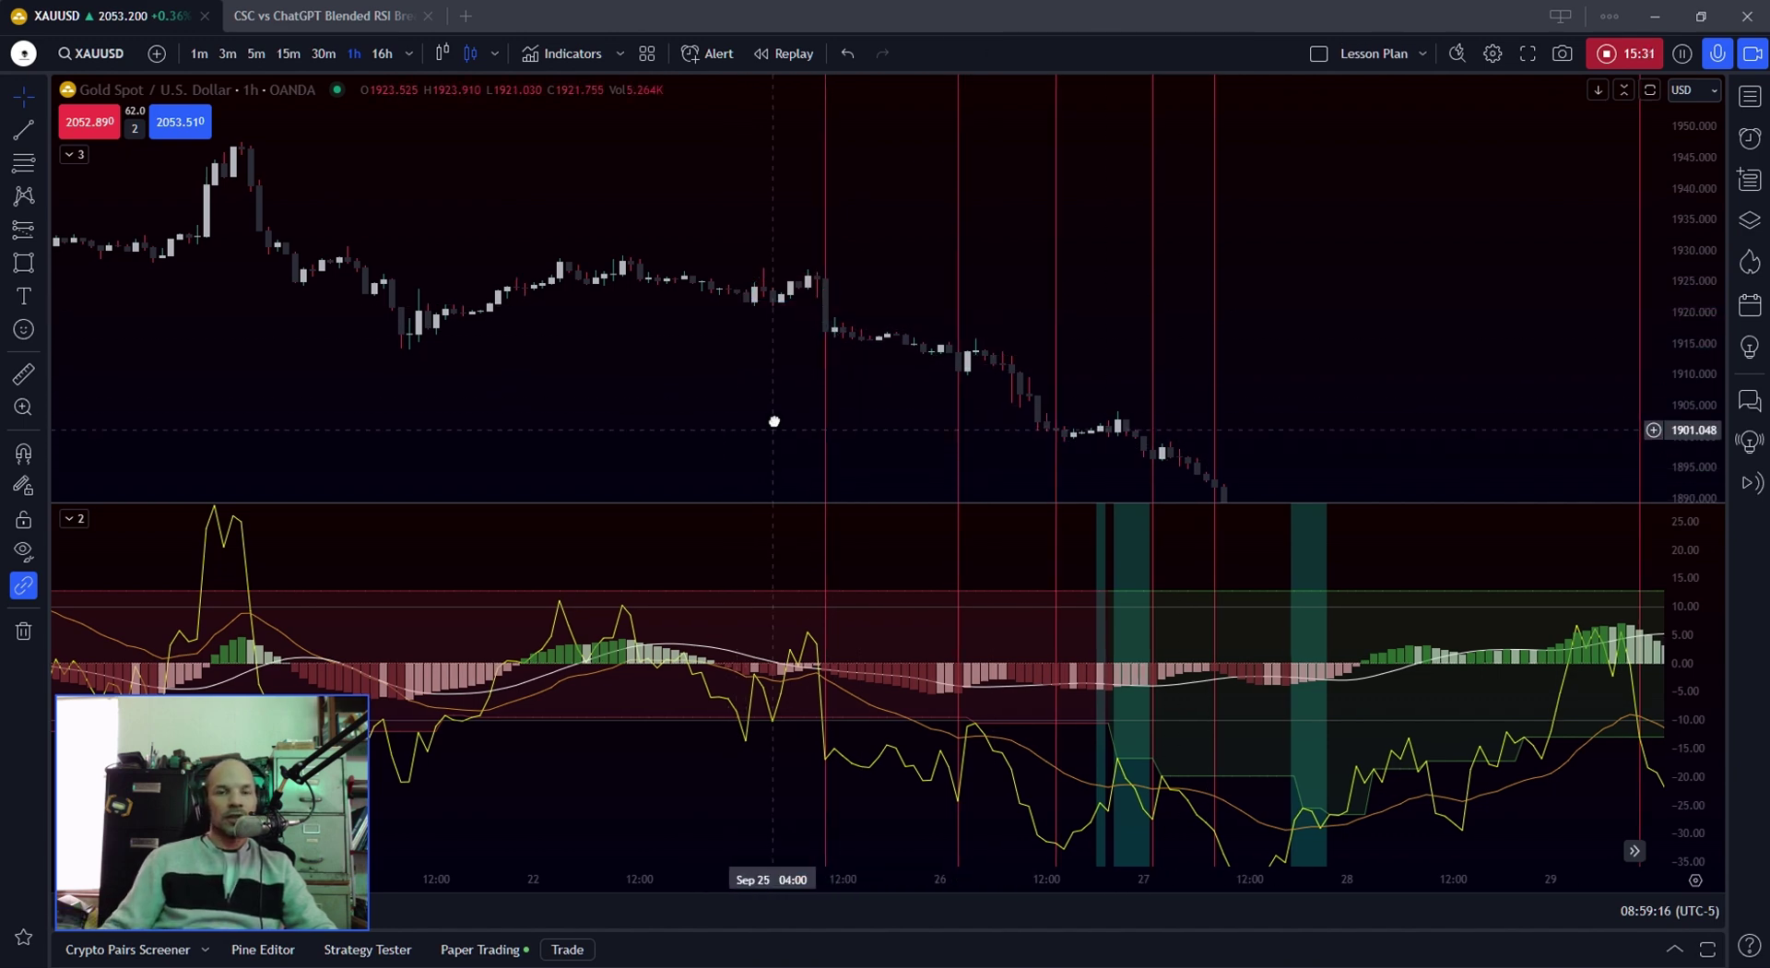
left_click_drag(775, 419, 758, 388)
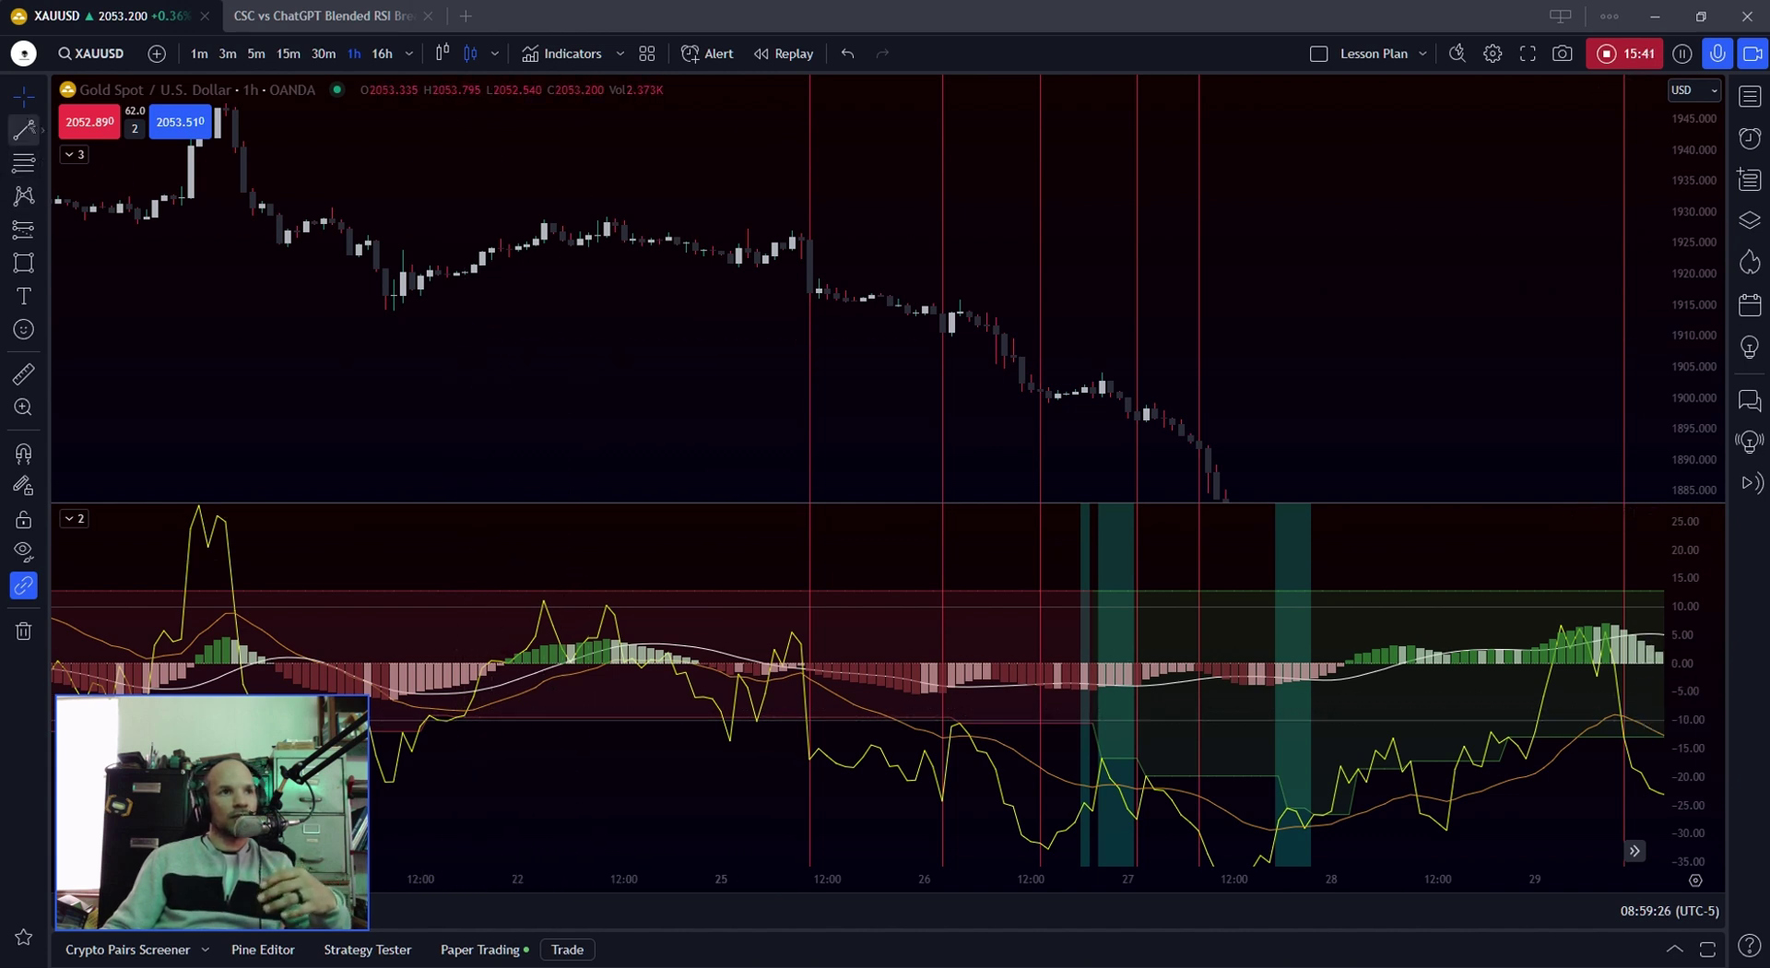
left_click(24, 129)
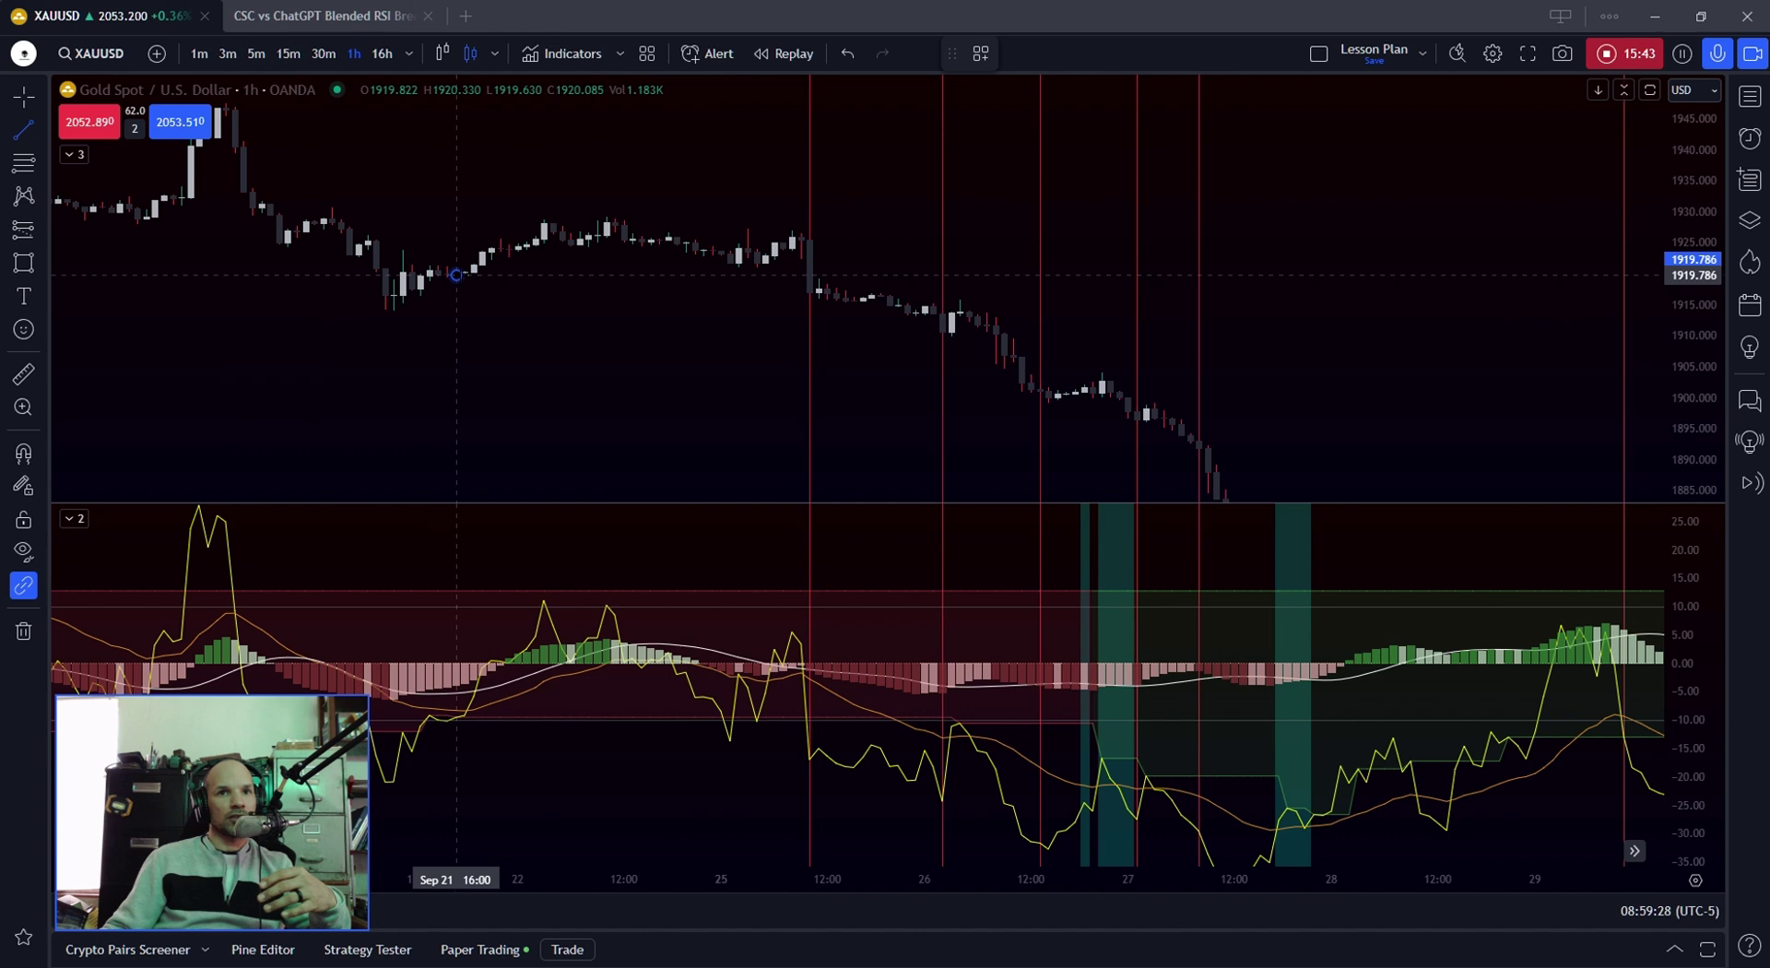
left_click_drag(457, 275, 862, 273)
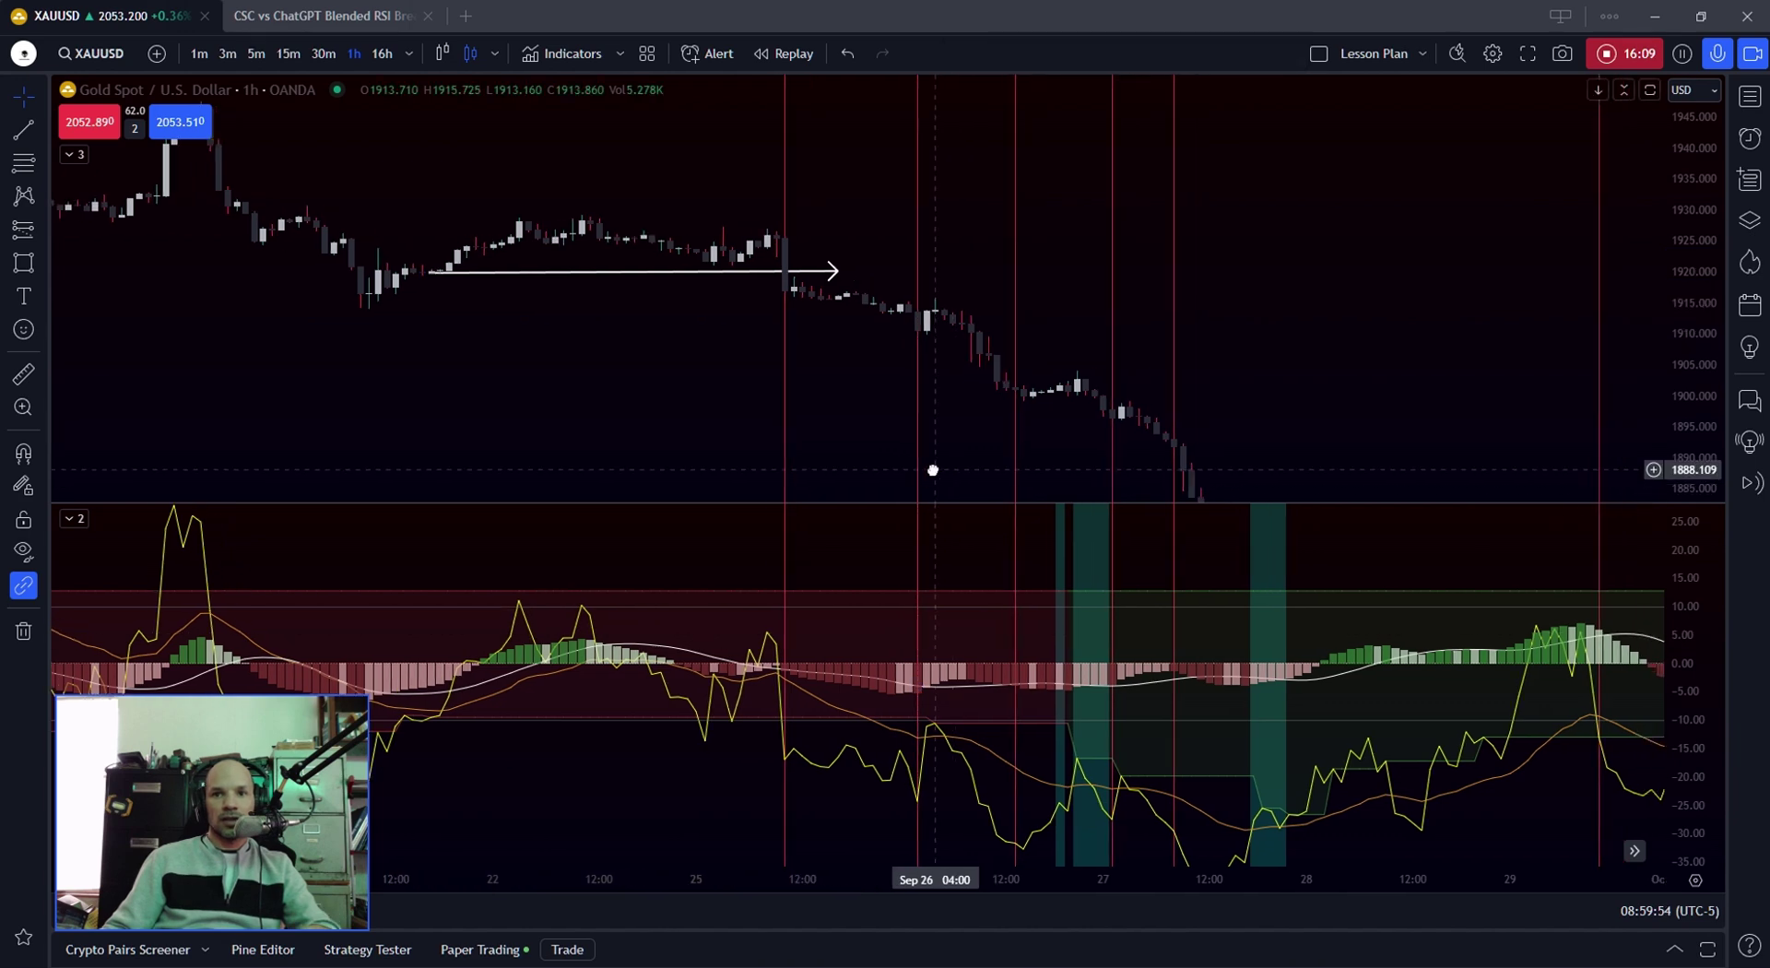
Move the red vertical line at Sep 26 02:00 to the breakdown candle at Sep 26 08:00.
left_click_drag(932, 470, 912, 489)
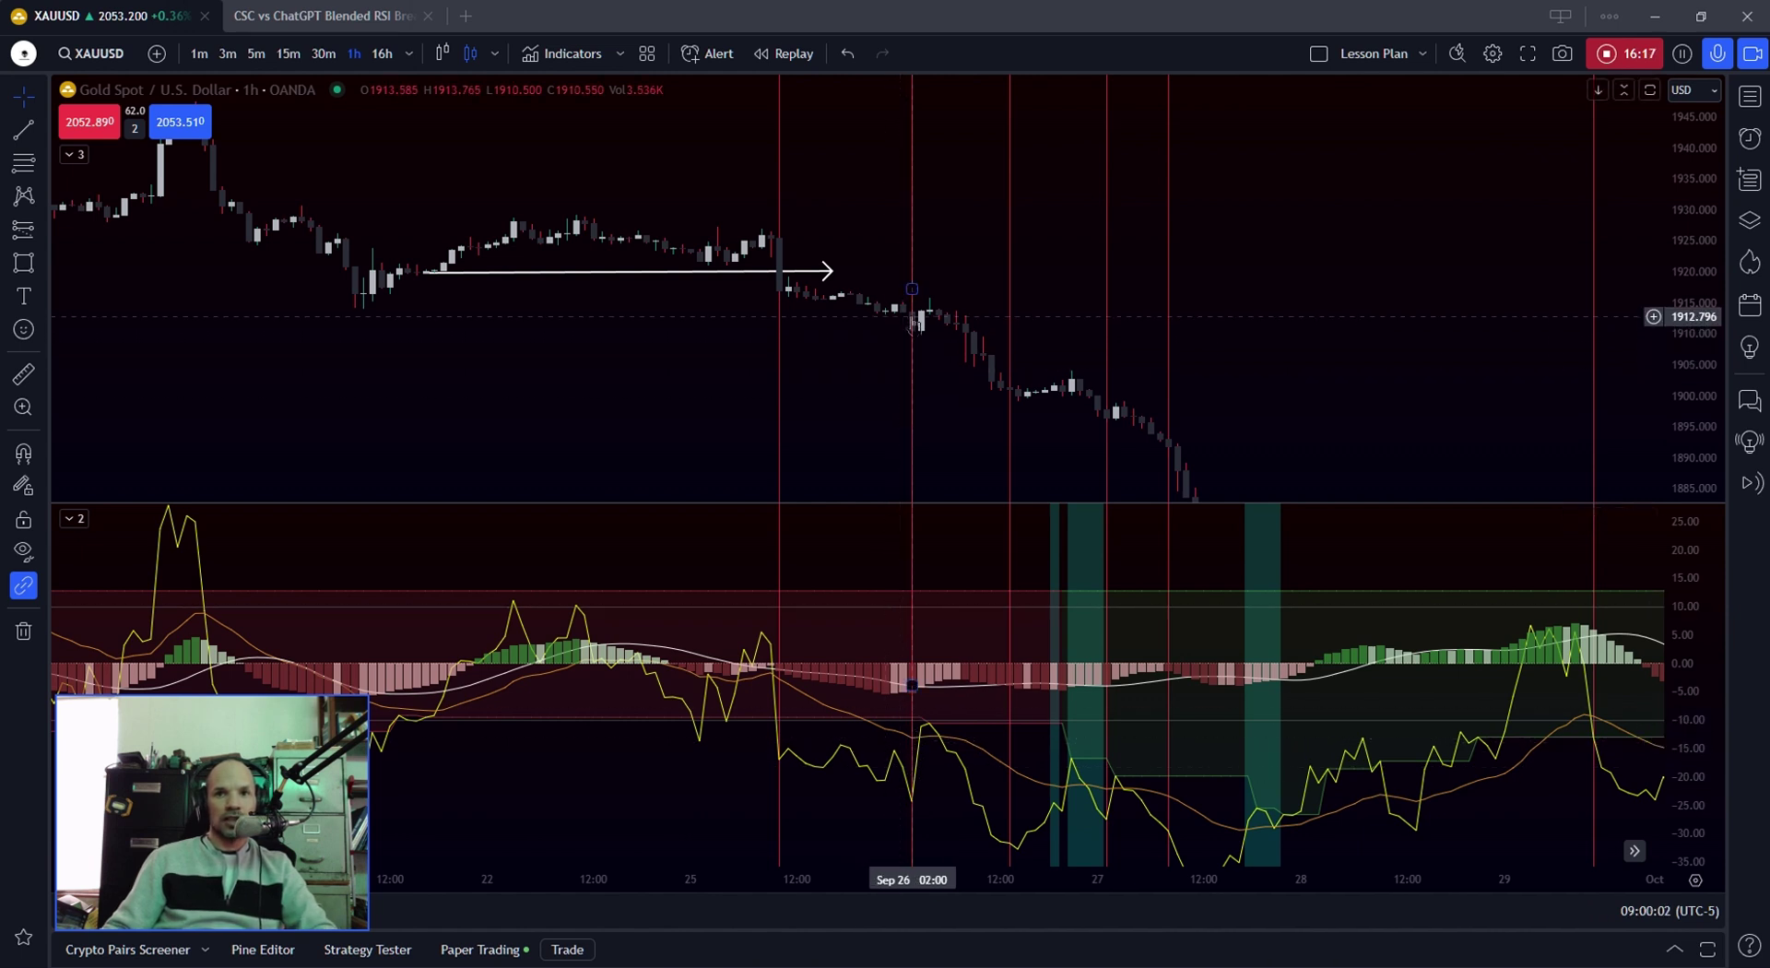
left_click(912, 288)
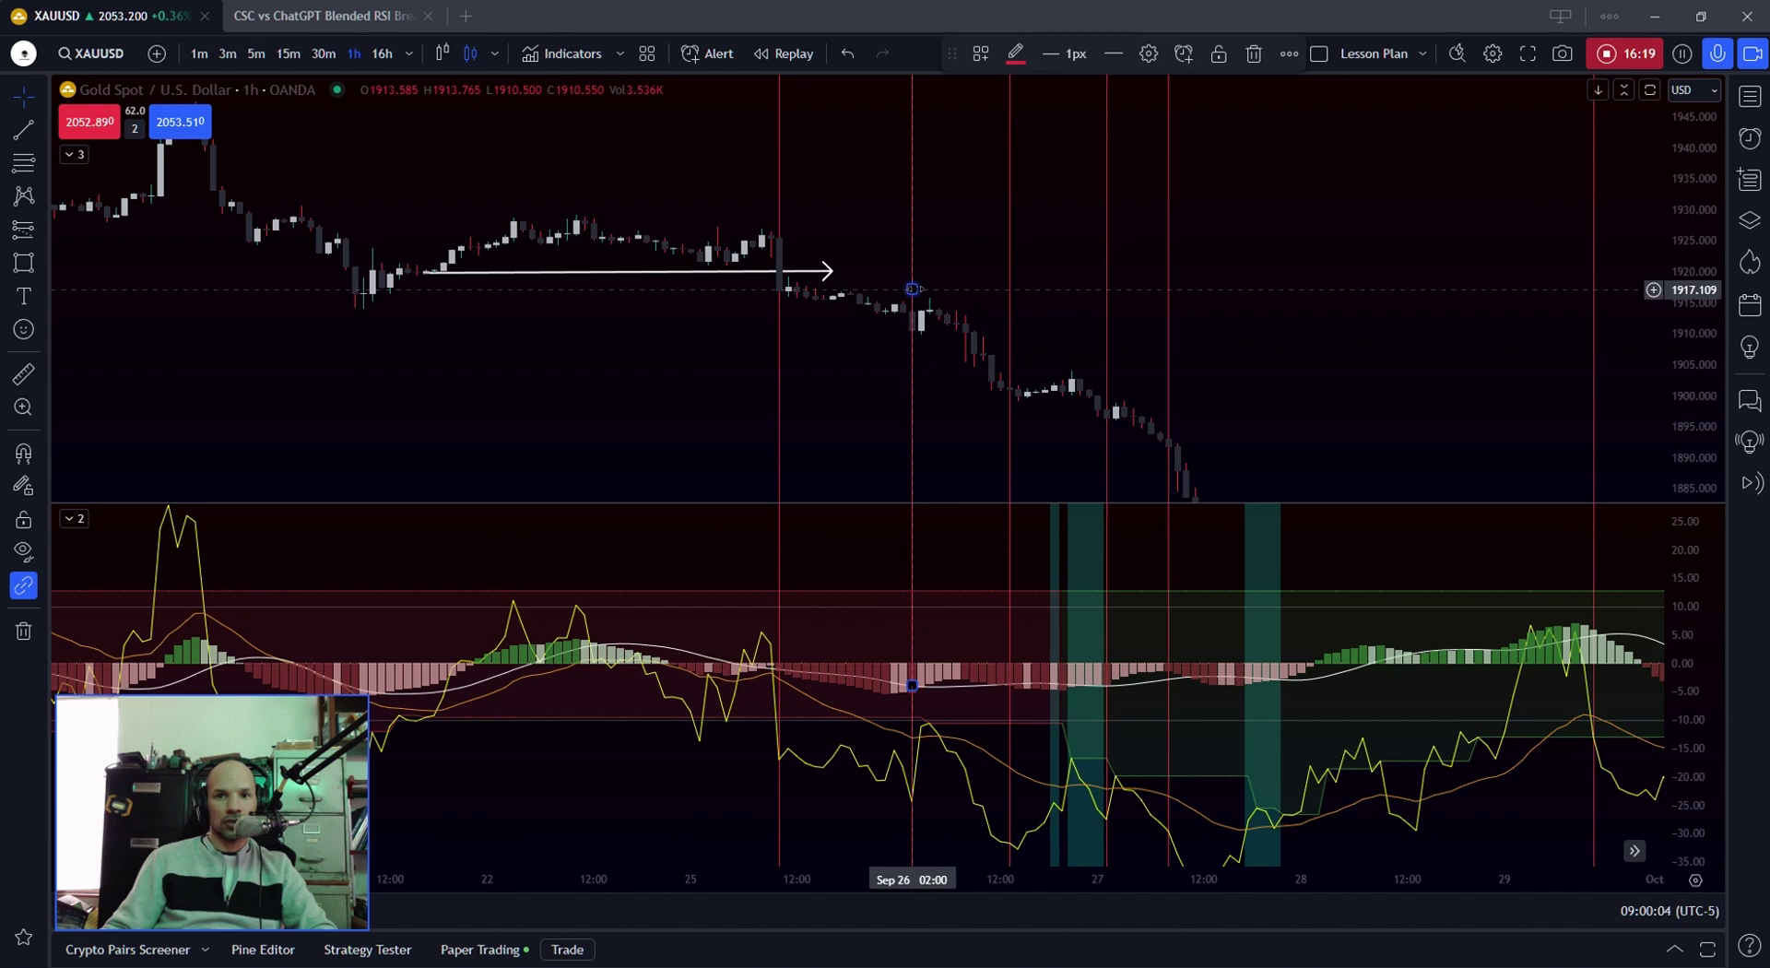
left_click_drag(912, 288, 947, 289)
left_click(955, 315)
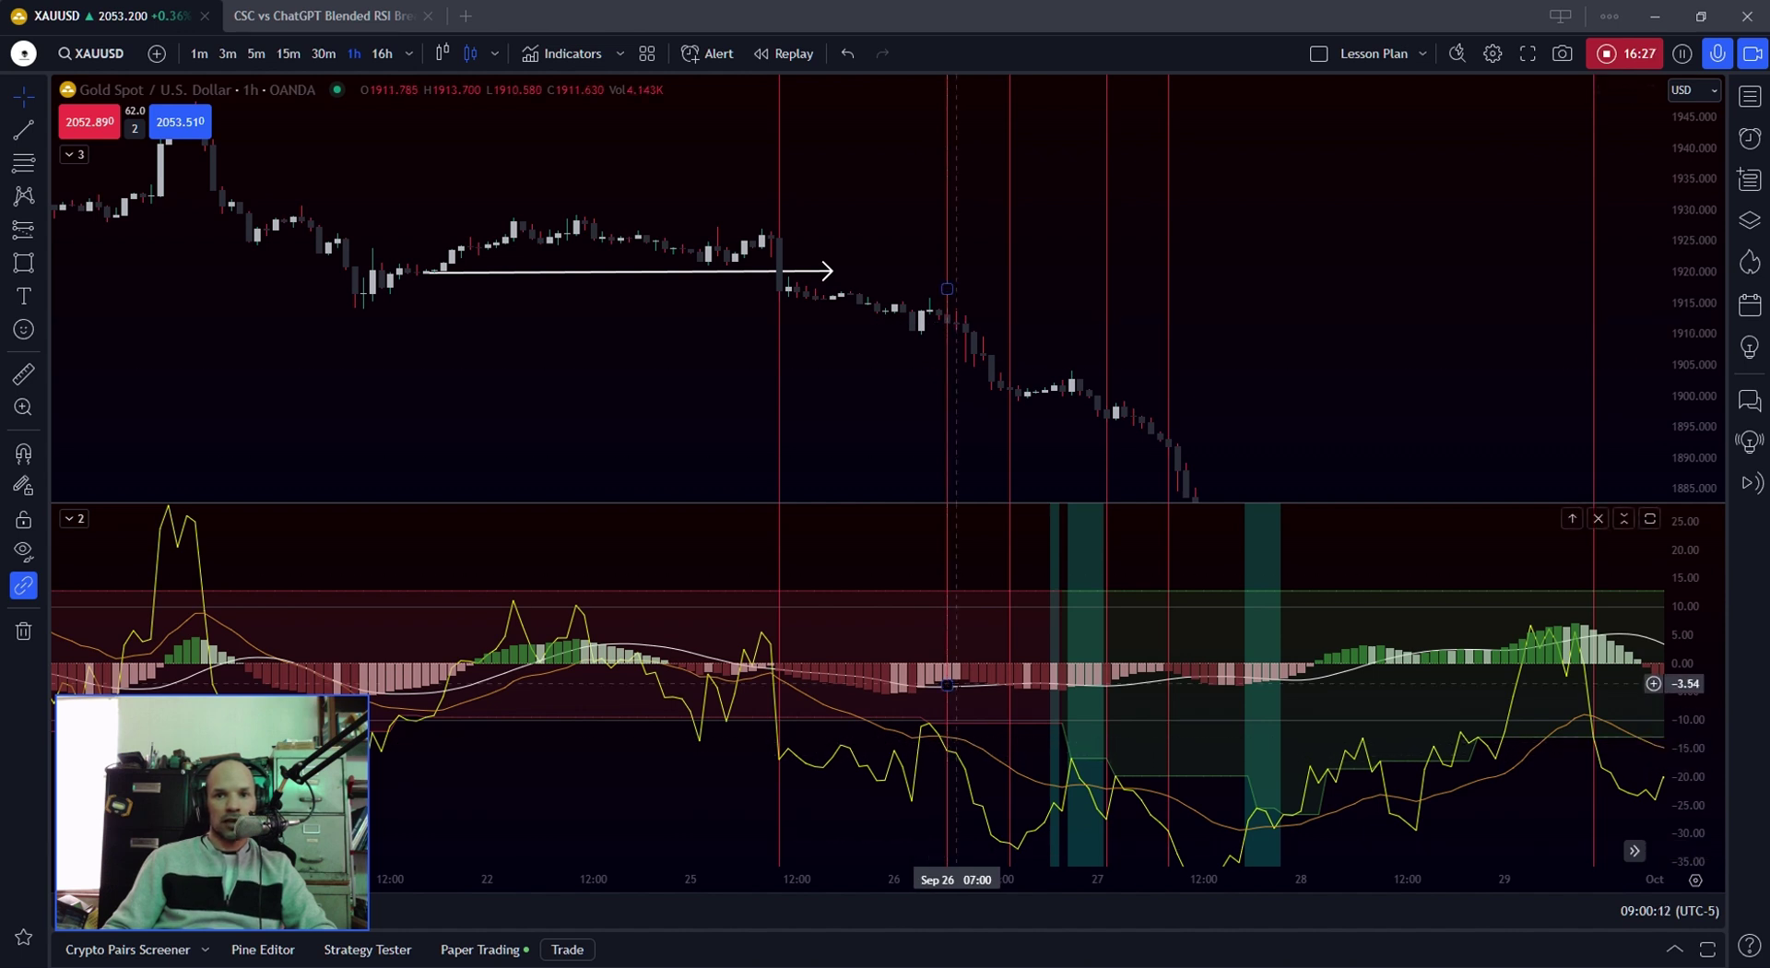
left_click_drag(948, 685, 965, 685)
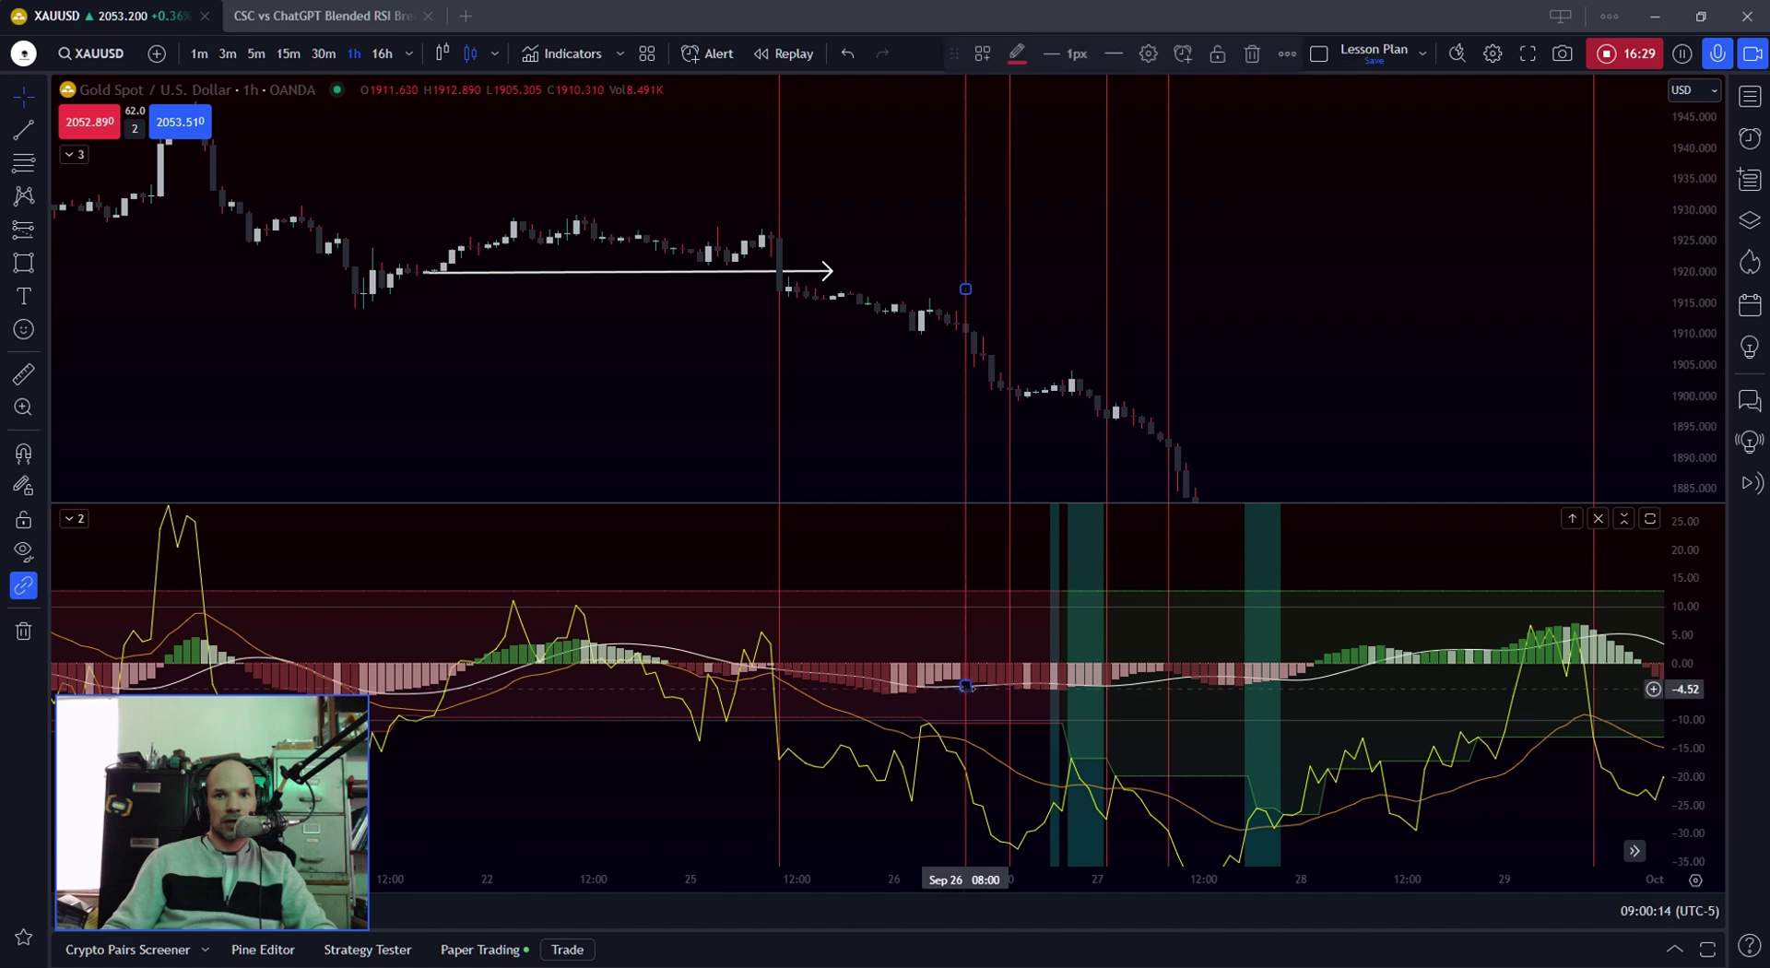
Examine the price decline and the histogram from Sep 25 to early October, around the second arrow starting on Sep 28.
left_click_drag(933, 433, 876, 383)
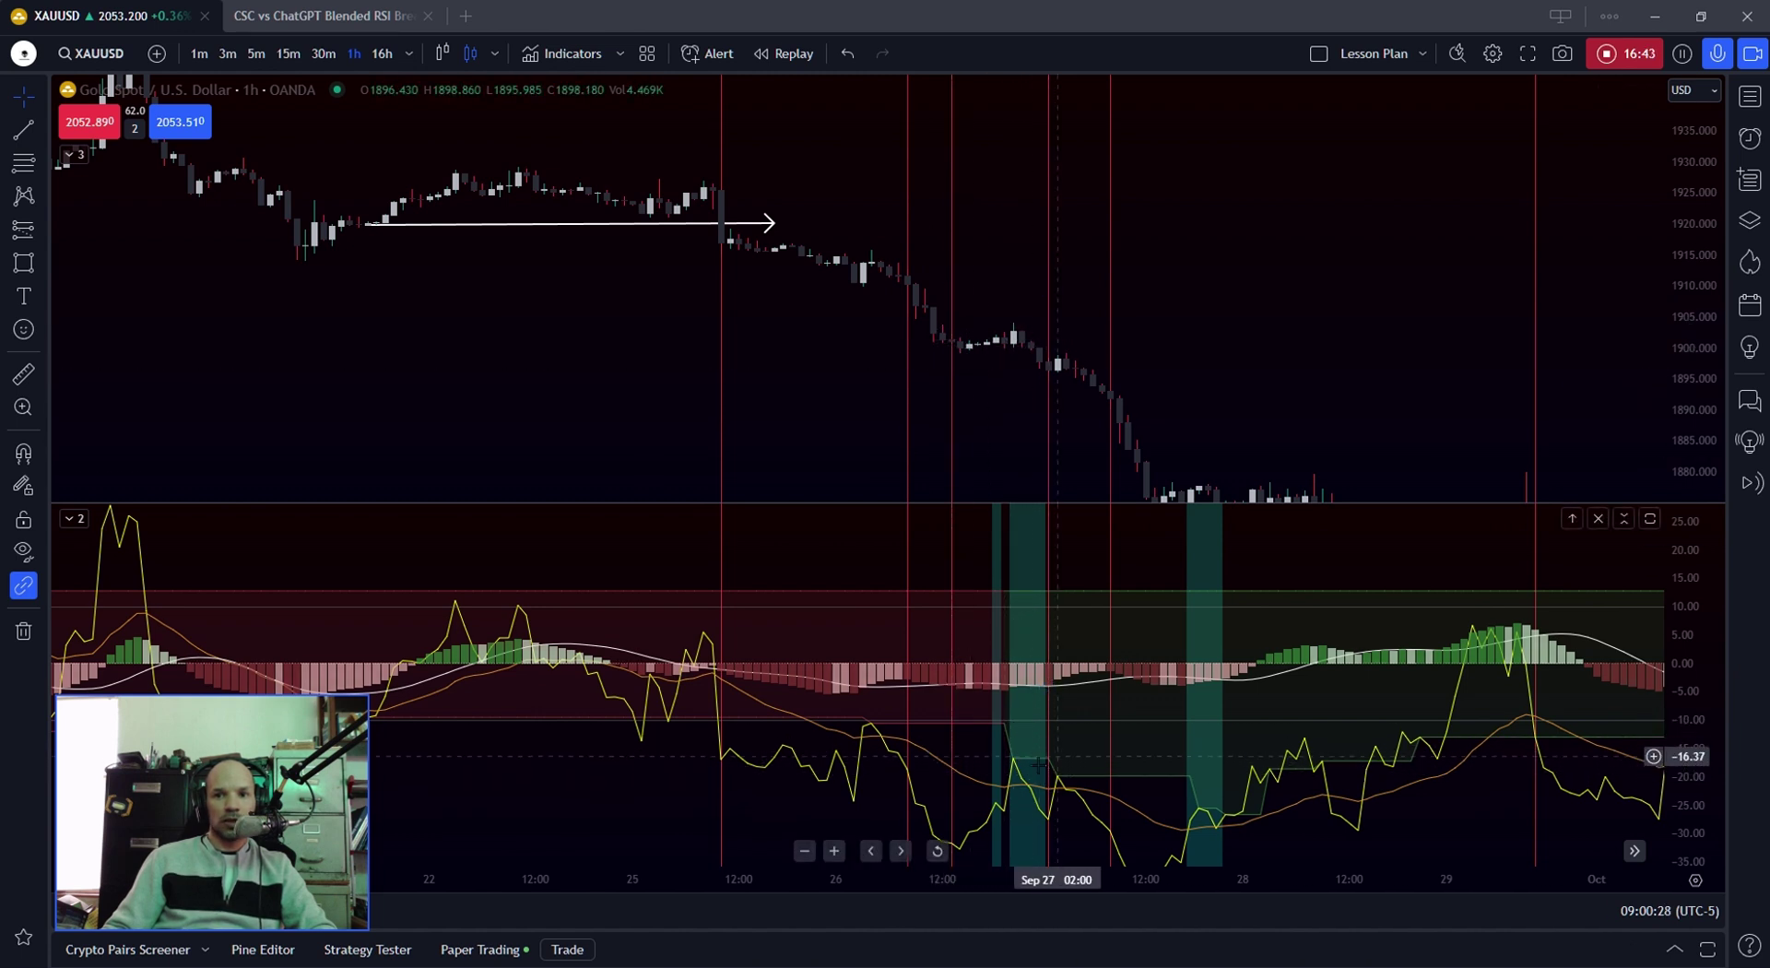
scroll(949, 455, "right", 3)
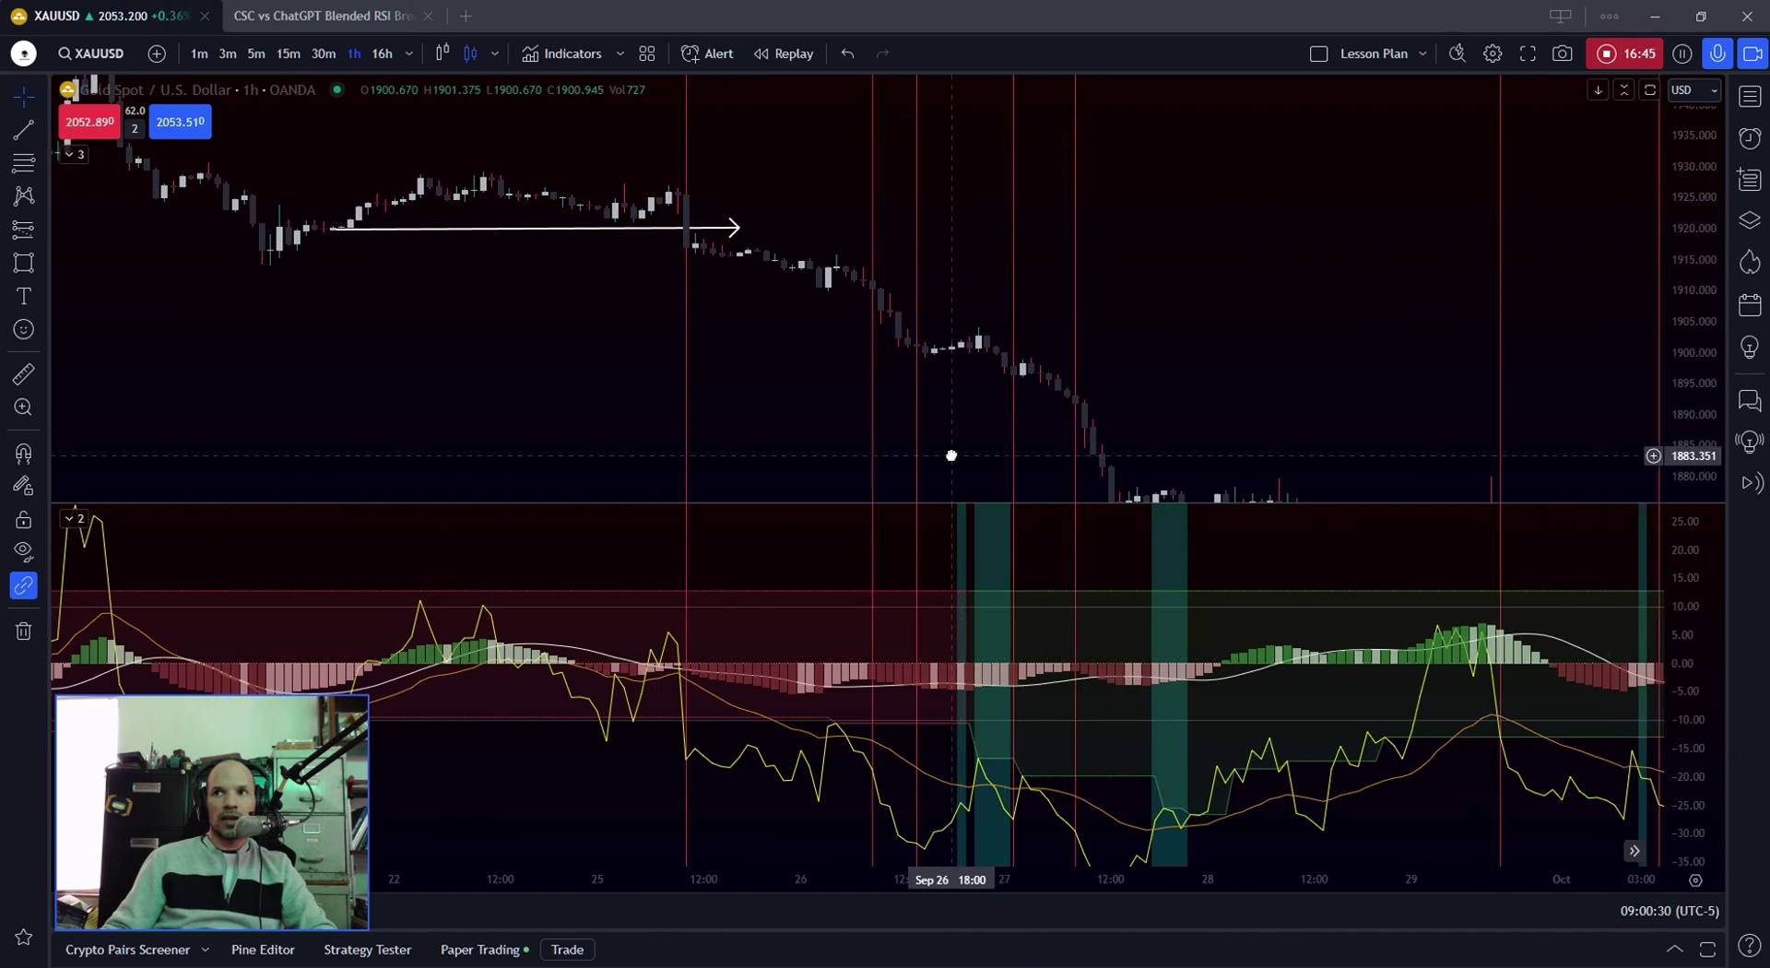
scroll(1143, 267, "right", 6)
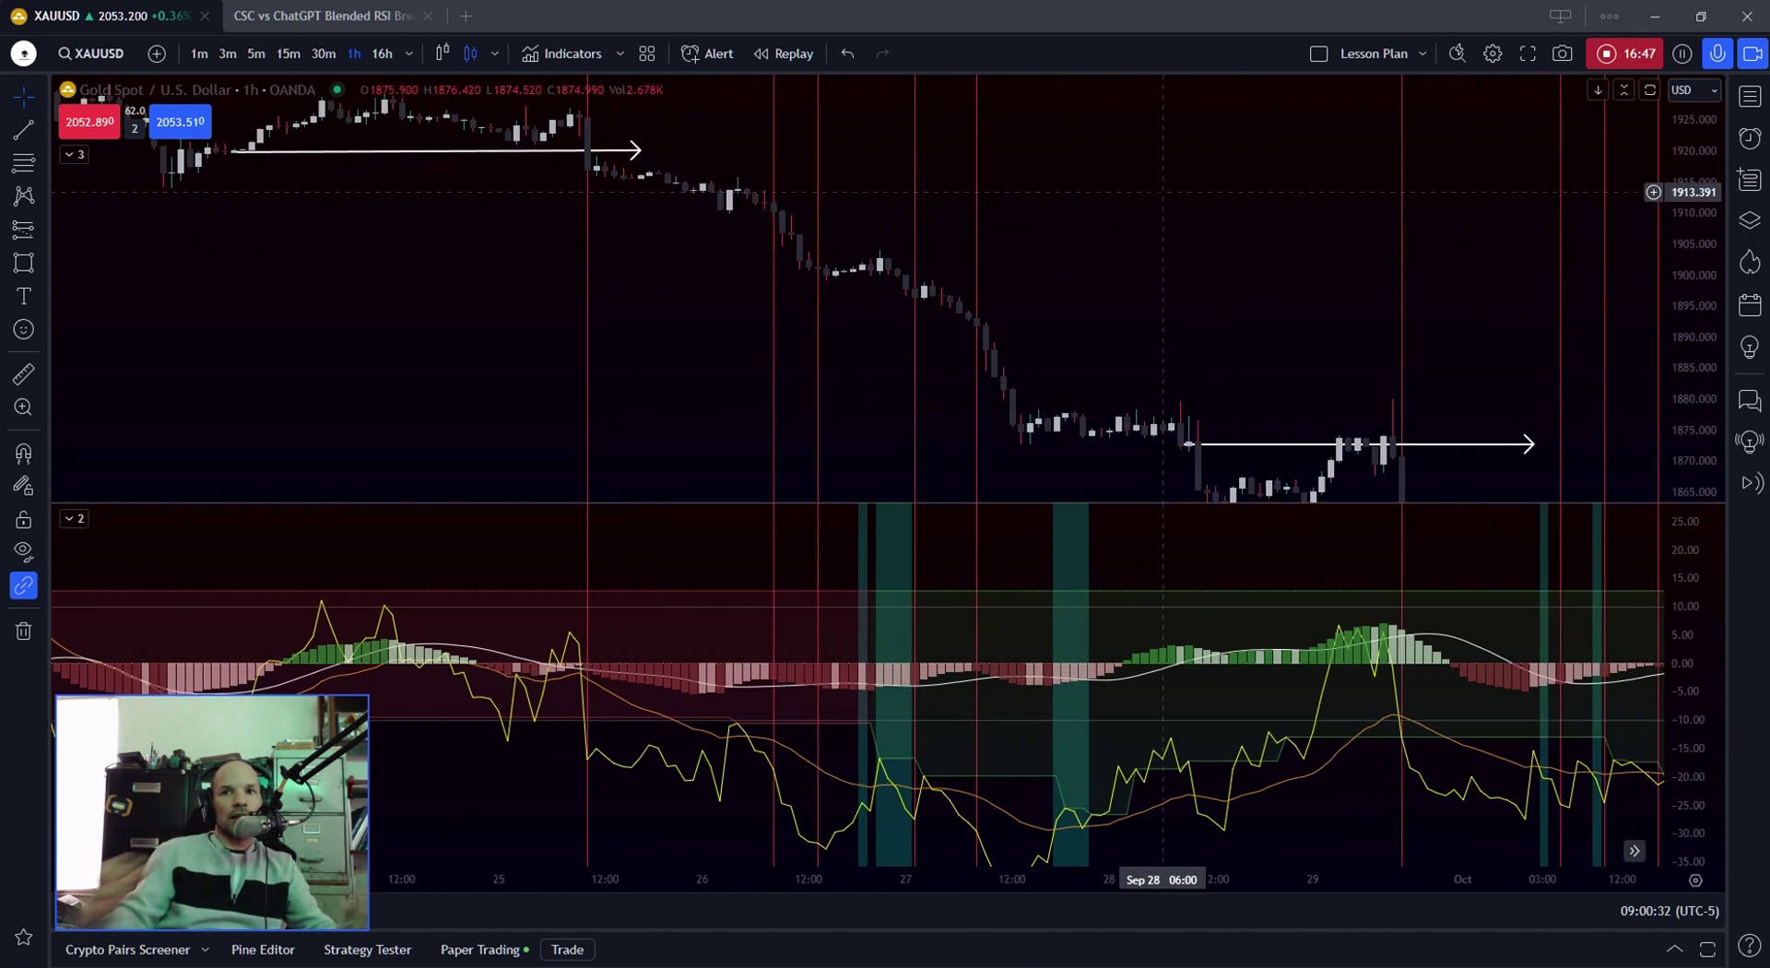
scroll(1163, 192, "down", 5)
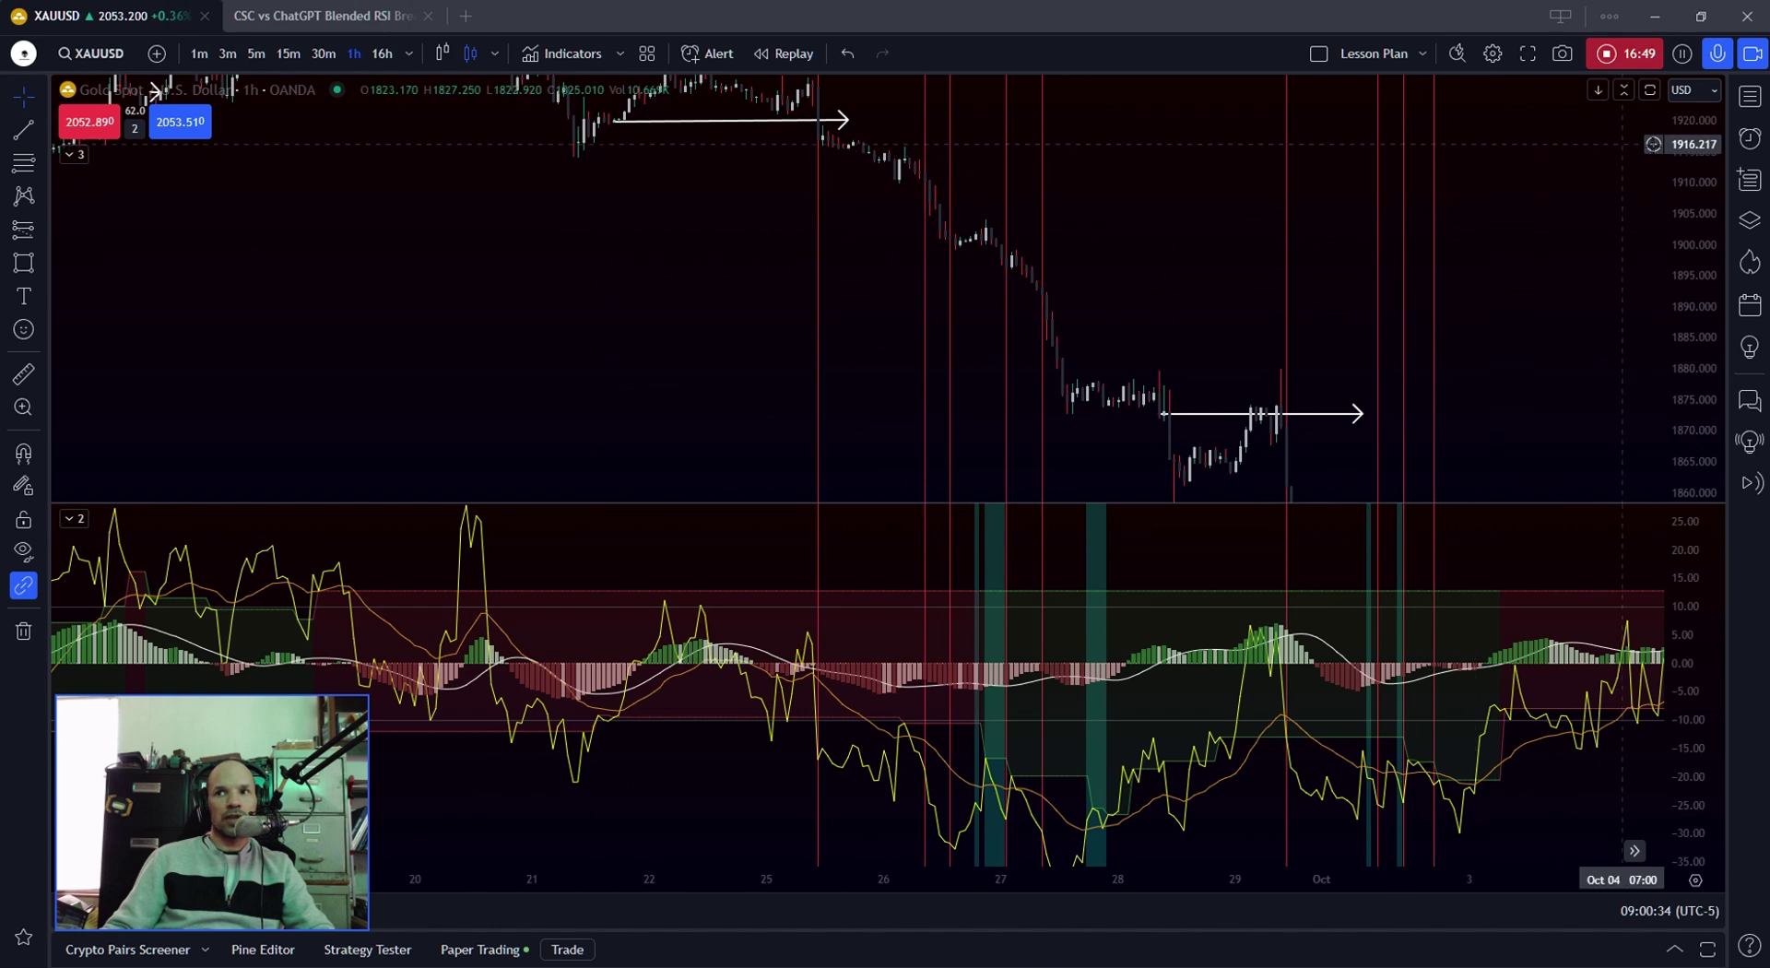
left_click_drag(1685, 175, 1687, 240)
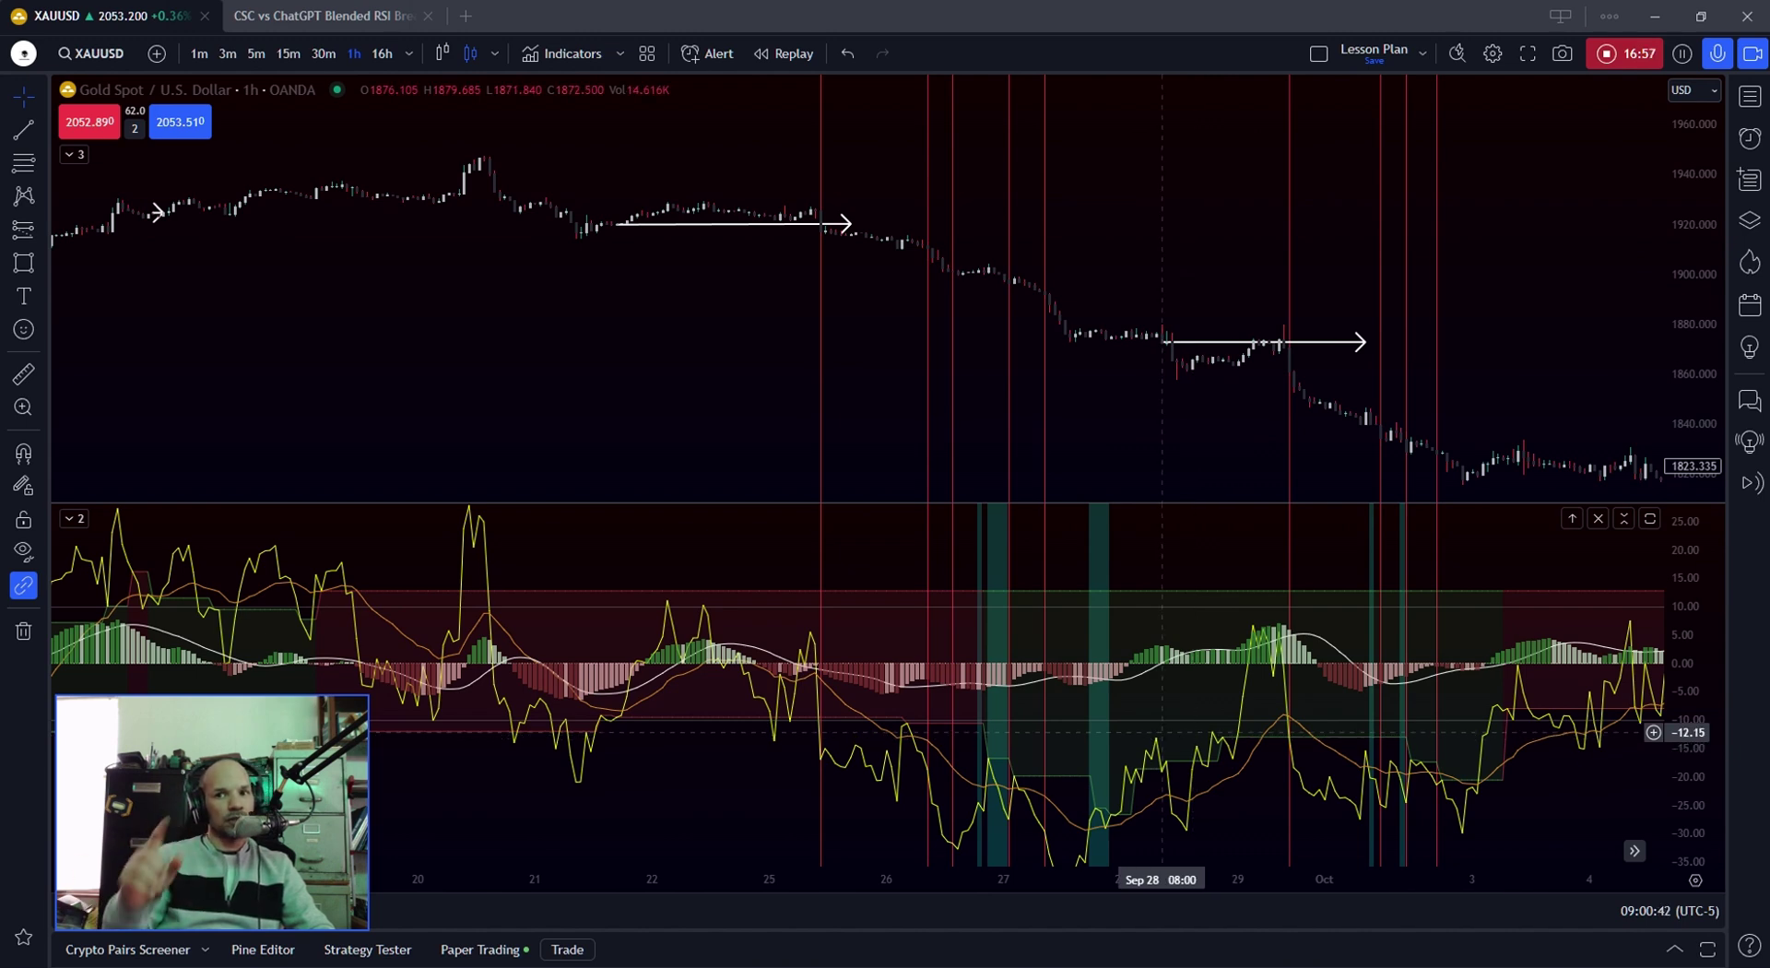
scroll(991, 722, "up", 4)
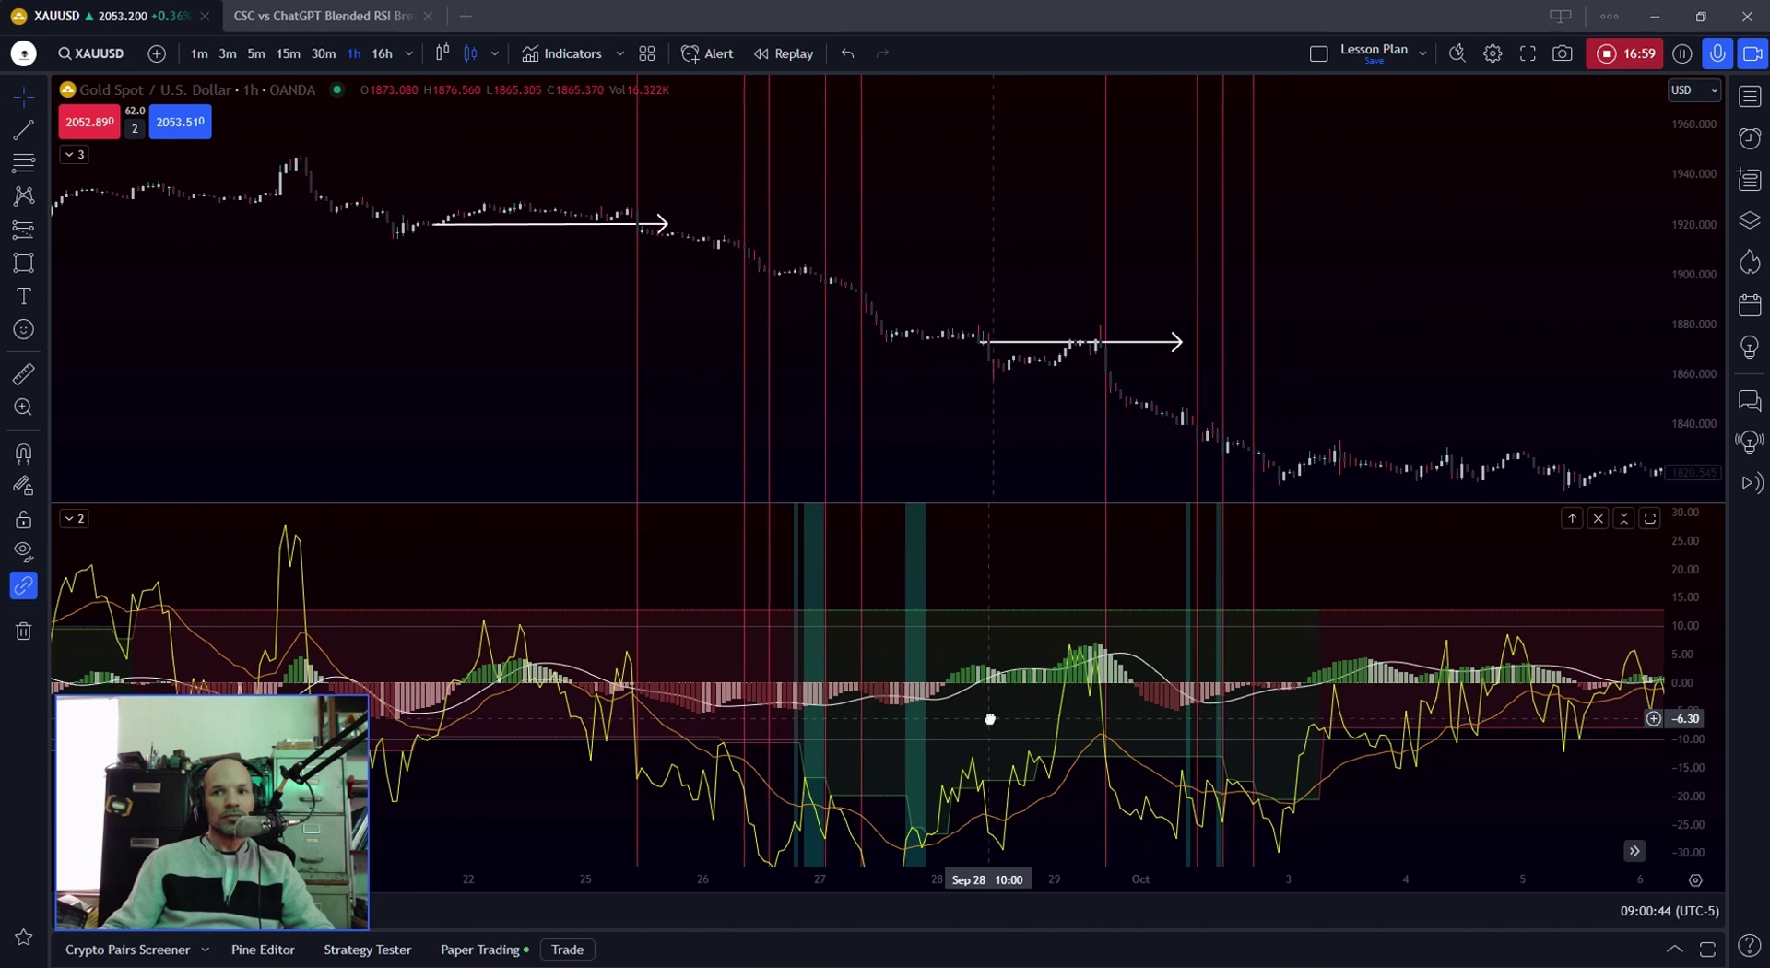
scroll(998, 720, "right", 3)
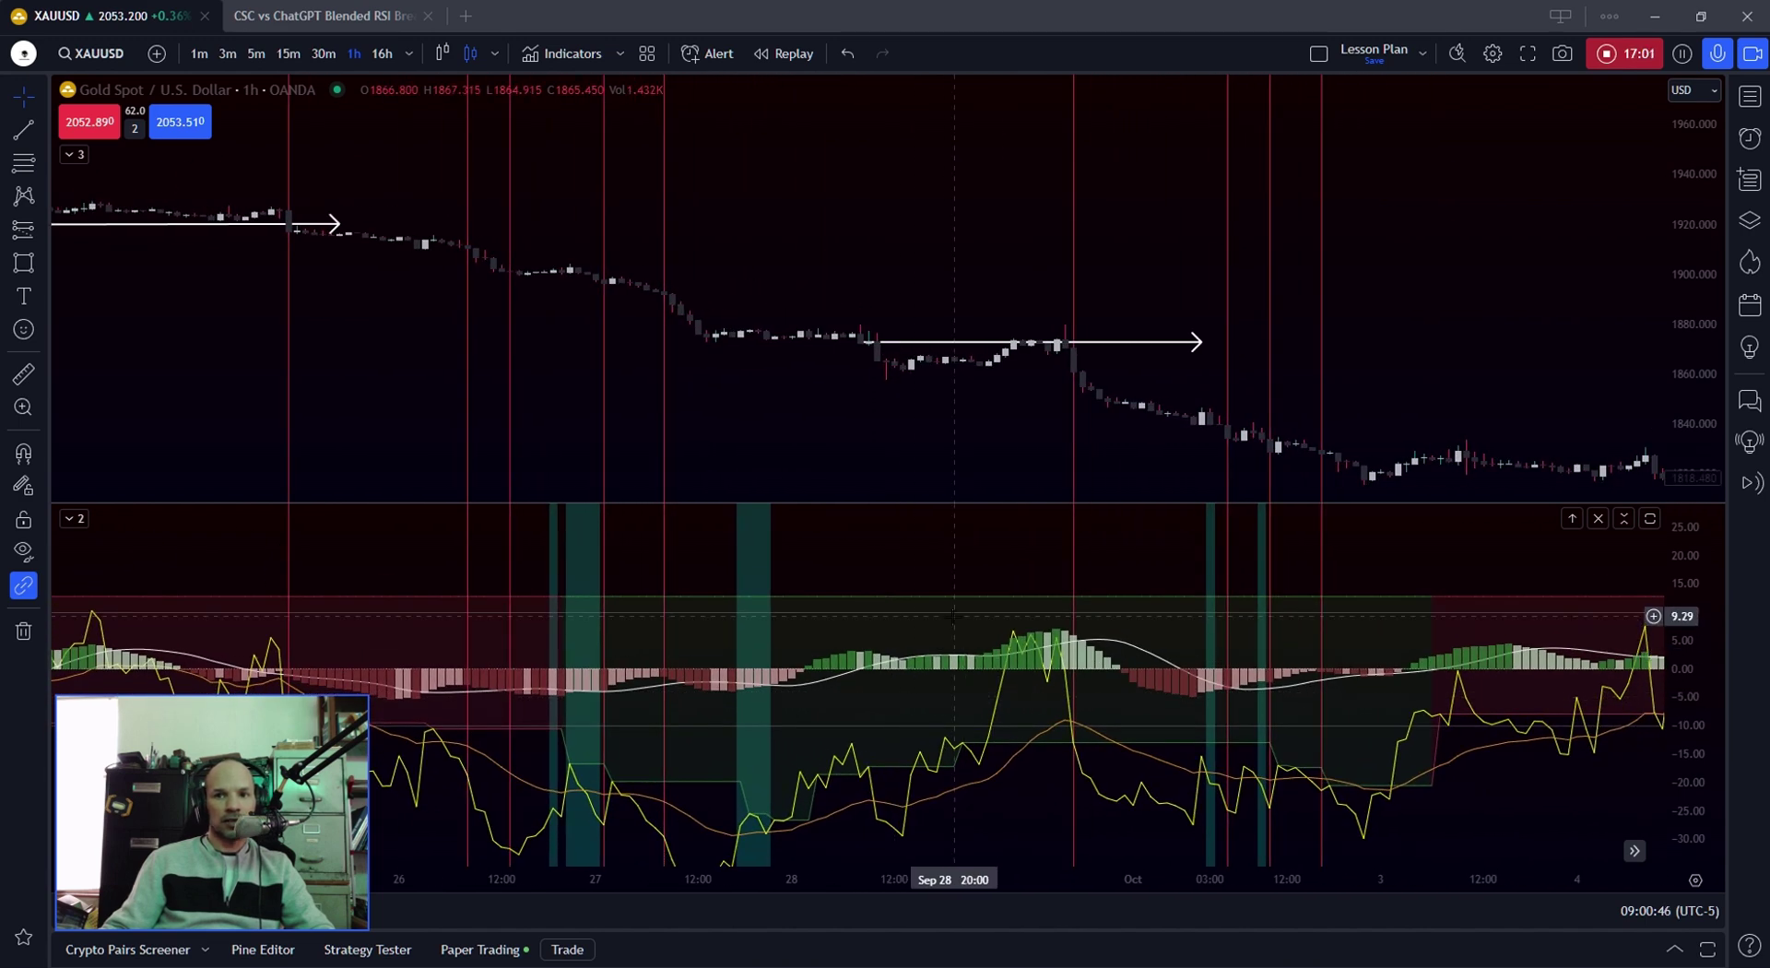